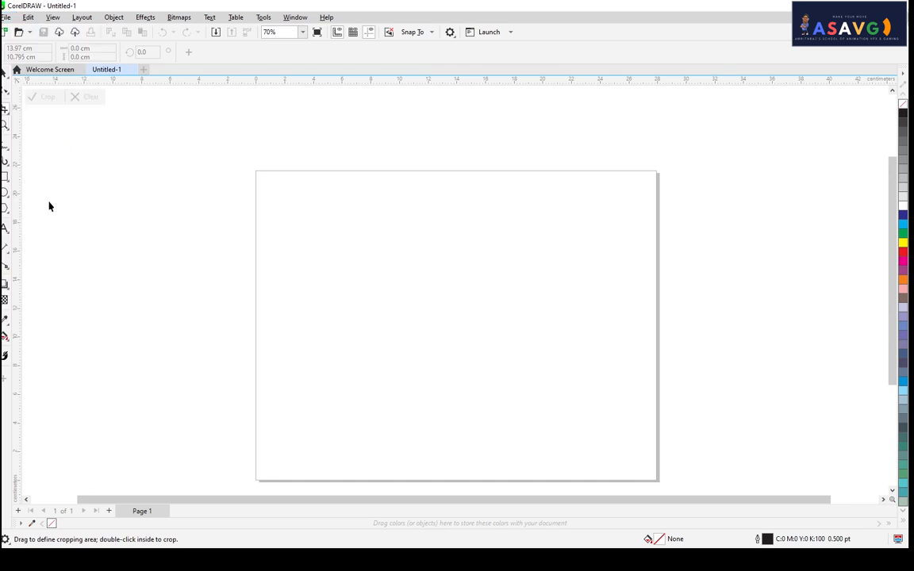
# Place the imported avesham.png on the page at about 24.9 × 14 cm and move it inside the page edges.
pyautogui.scroll(-5, 176, 159)
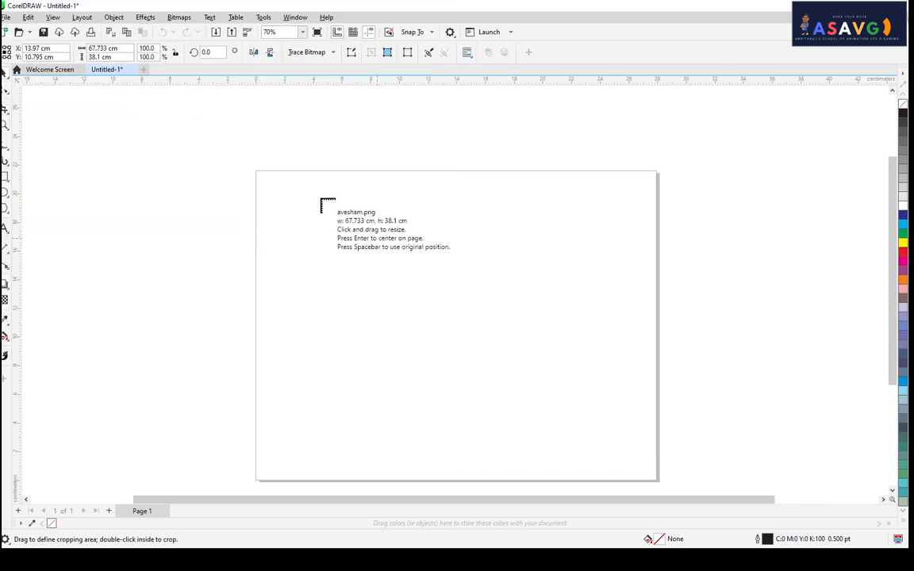
pyautogui.moveTo(321, 199); pyautogui.dragTo(692, 461)
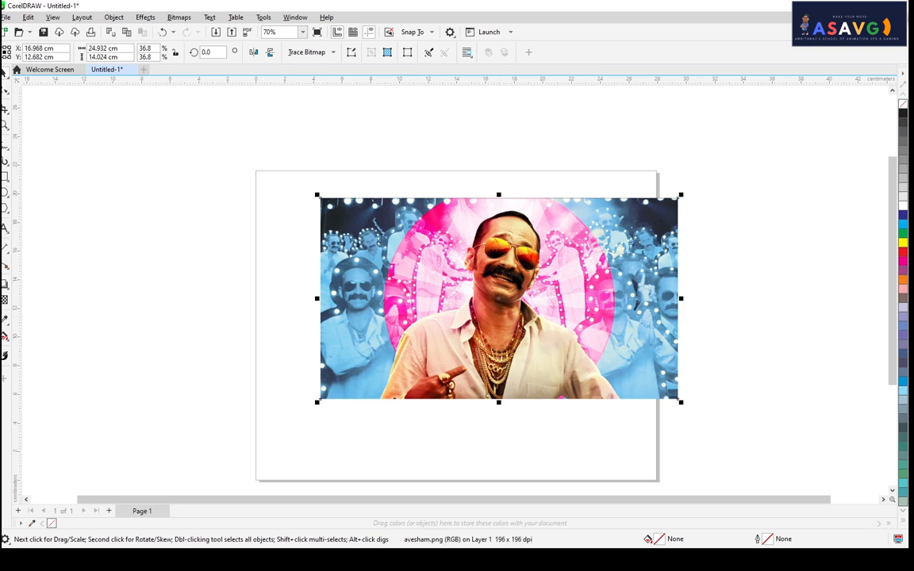
pyautogui.moveTo(477, 273)
pyautogui.mouseDown()
pyautogui.moveTo(421, 274)
pyautogui.moveTo(478, 287)
pyautogui.mouseUp()
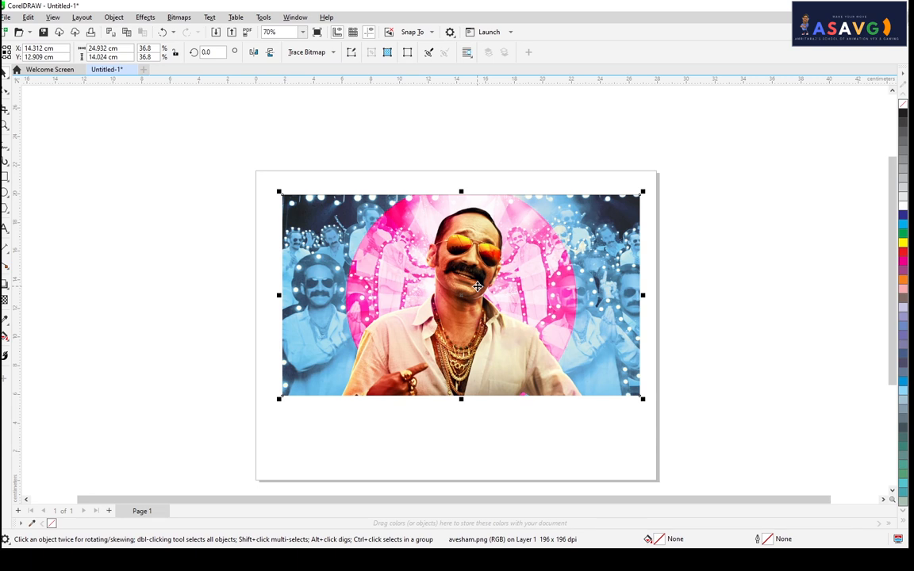
# Try cropping the image with the Crop tool to a portrait of the central man, and undo the crop.
pyautogui.click(7, 111)
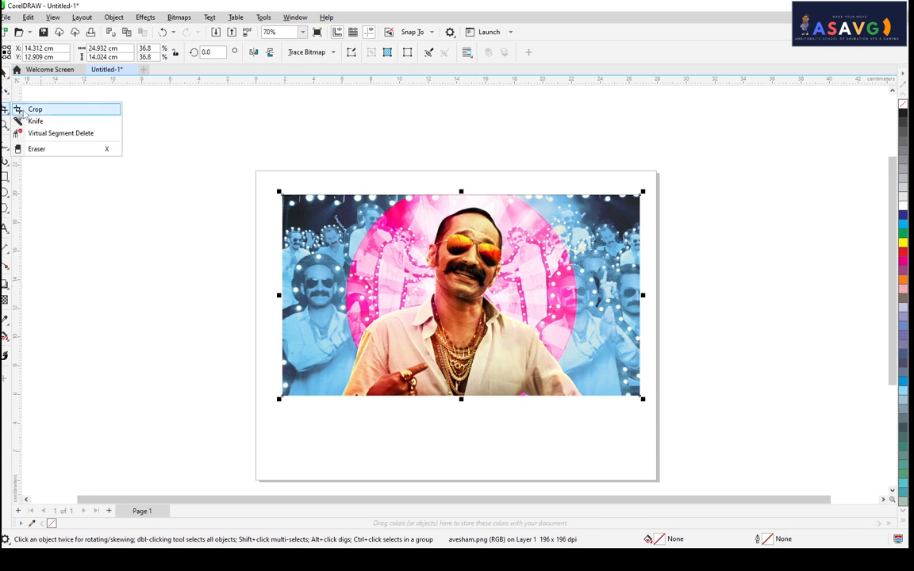
pyautogui.click(33, 108)
pyautogui.moveTo(408, 210); pyautogui.dragTo(538, 391)
pyautogui.press('Return')
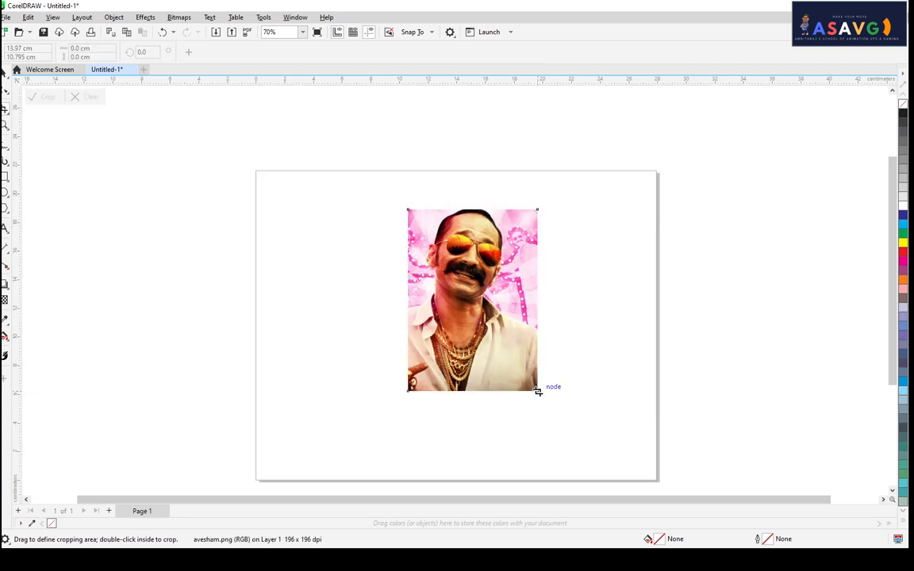
pyautogui.hotkey('ctrl', 'z')
# Try a second, wider crop around the man's face and chest, and undo it.
pyautogui.moveTo(378, 219); pyautogui.dragTo(535, 378)
pyautogui.press('Return')
pyautogui.hotkey('ctrl', 'z')
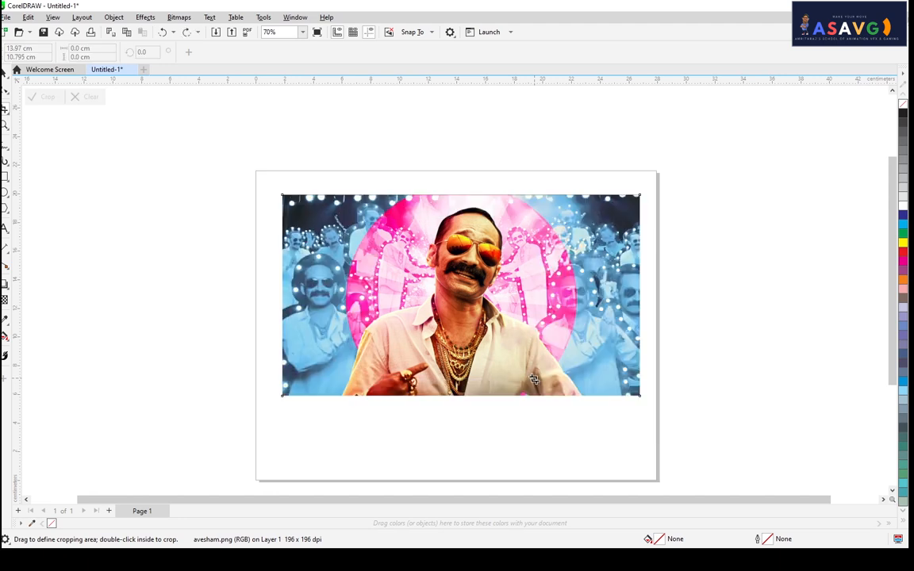
# Select the avesham.png image and delete it from the page.
pyautogui.click(5, 73)
pyautogui.moveTo(398, 316); pyautogui.dragTo(389, 319)
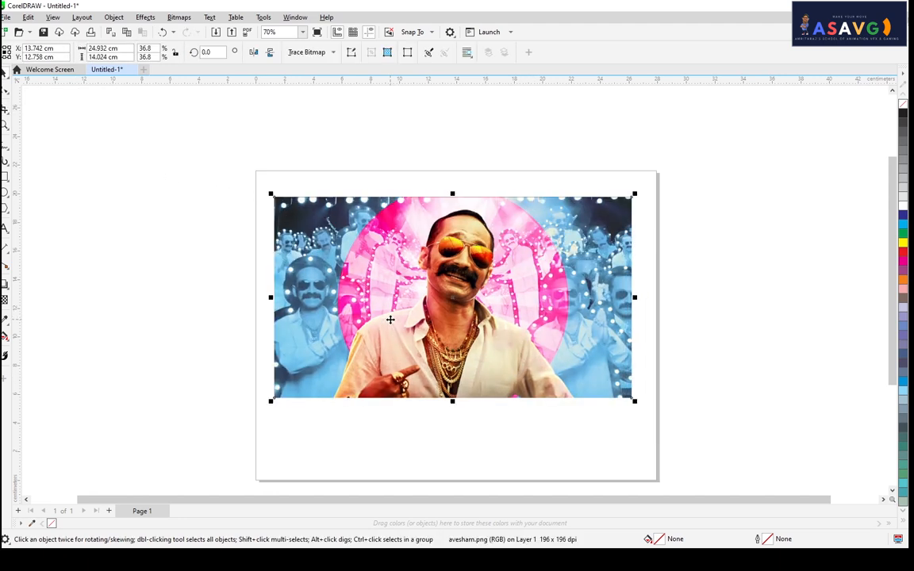
pyautogui.press('Delete')
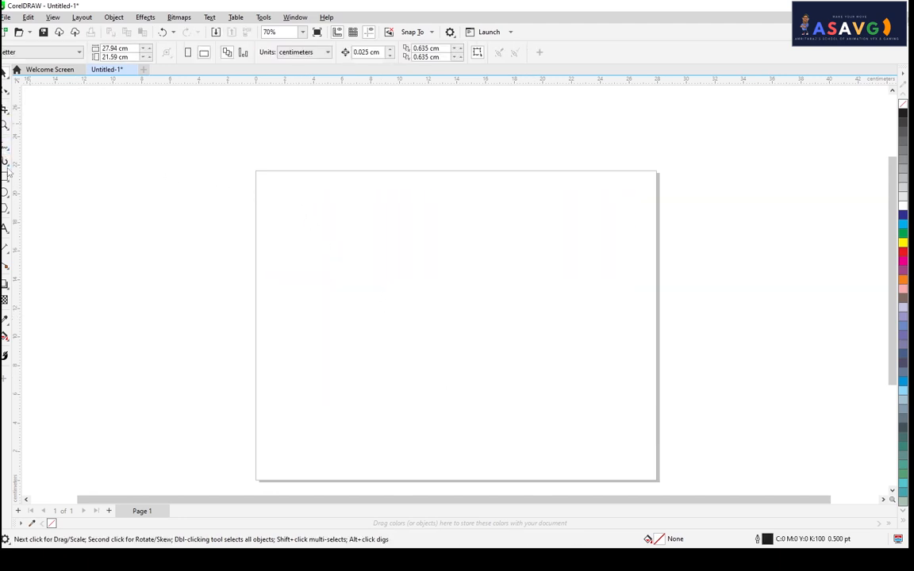
# Try applying a crop area of about 20.2 × 13.7 cm on the empty page.
pyautogui.click(5, 109)
pyautogui.moveTo(355, 203); pyautogui.dragTo(645, 400)
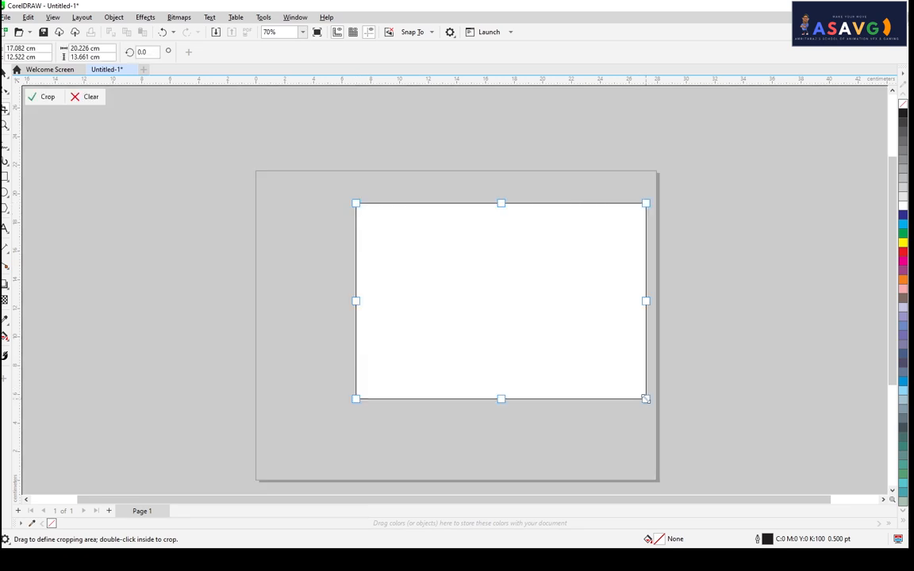
pyautogui.press('Return')
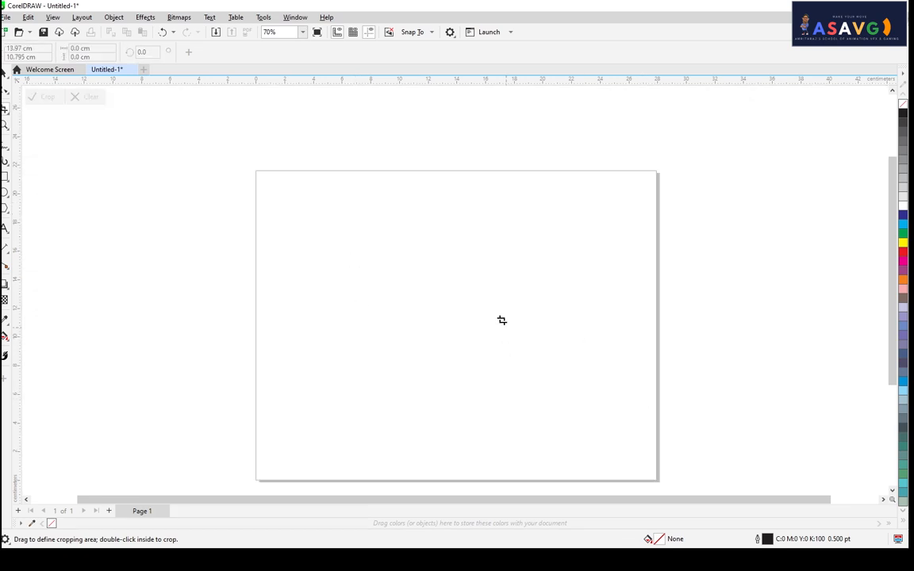
# Add the text ANIMATION in Arial, enlarge it to about 98 pt and position it in the page's upper half.
pyautogui.click(5, 227)
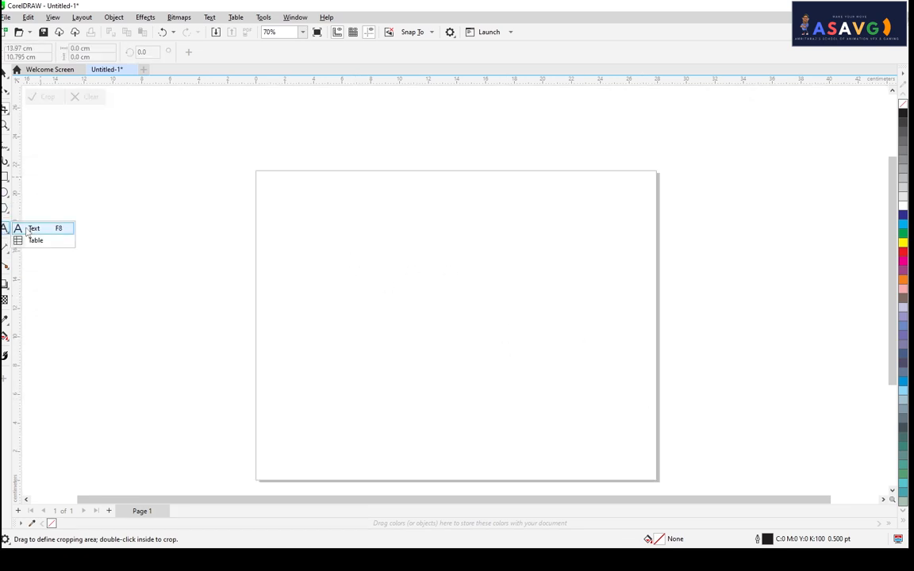
pyautogui.click(48, 229)
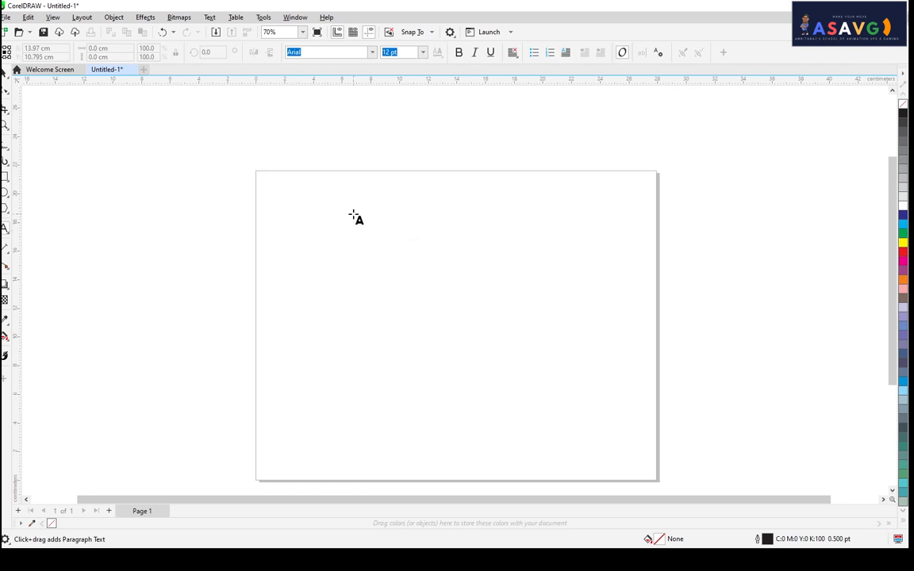
pyautogui.click(322, 250)
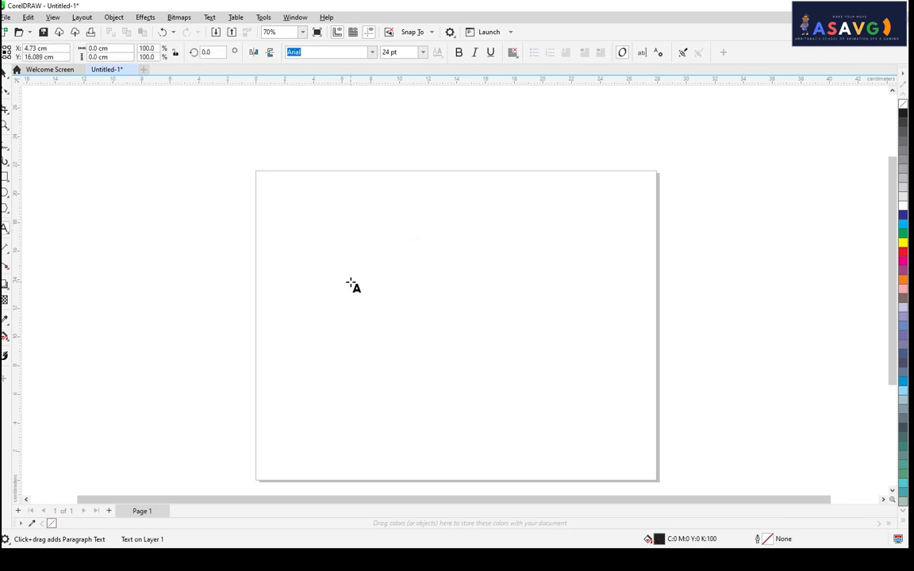
pyautogui.write('ANIMATION')
pyautogui.press('Escape')
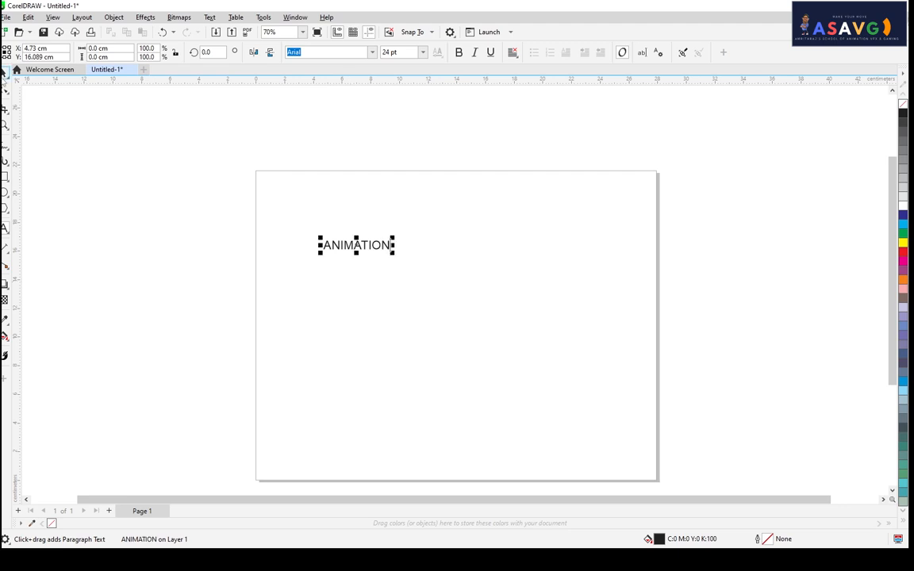
pyautogui.moveTo(393, 253); pyautogui.dragTo(598, 280)
pyautogui.moveTo(487, 276); pyautogui.dragTo(460, 271)
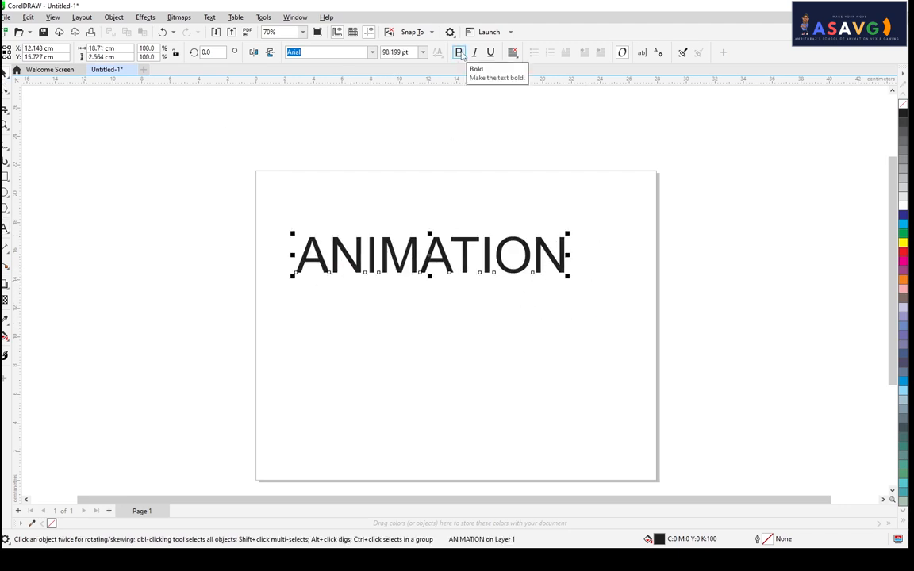
# Try bold and underline on the ANIMATION text and leave it formatted as italic only.
pyautogui.click(459, 53)
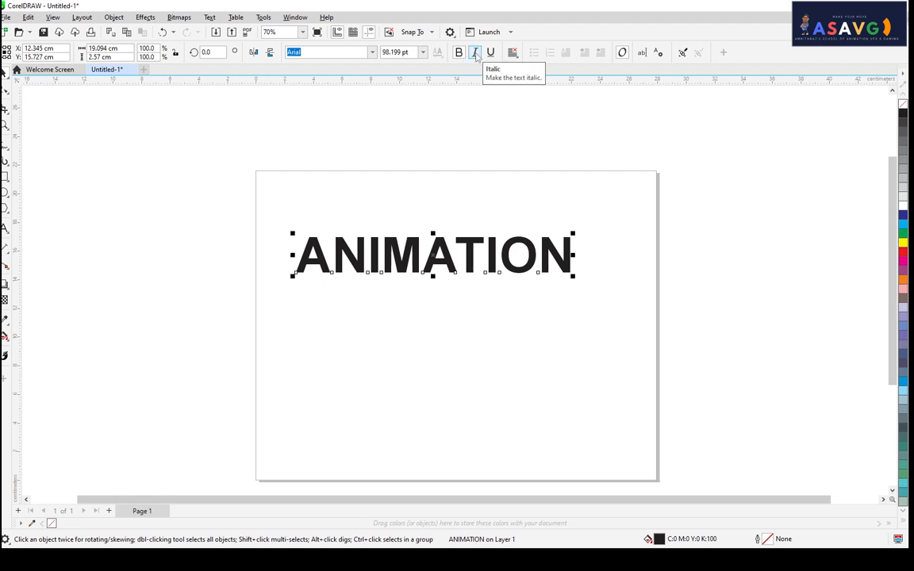
pyautogui.click(490, 52)
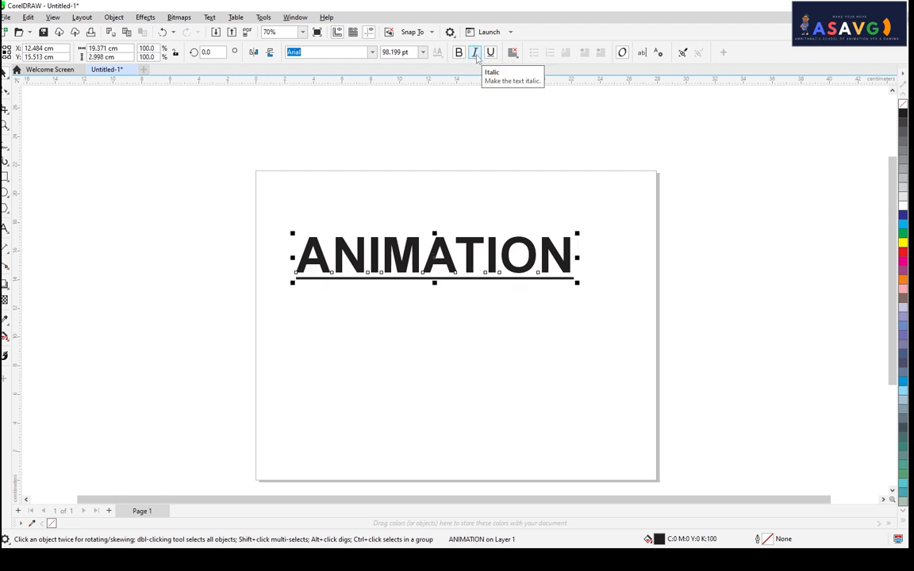
pyautogui.click(475, 53)
pyautogui.click(489, 52)
pyautogui.click(458, 52)
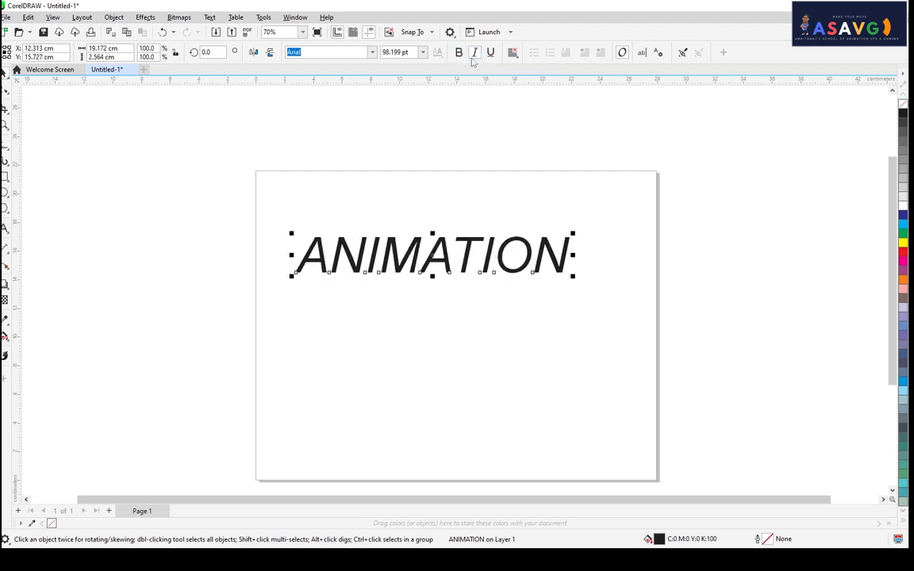
# Toggle the underline on and off, and switch the ANIMATION text from italic to bold.
pyautogui.click(490, 53)
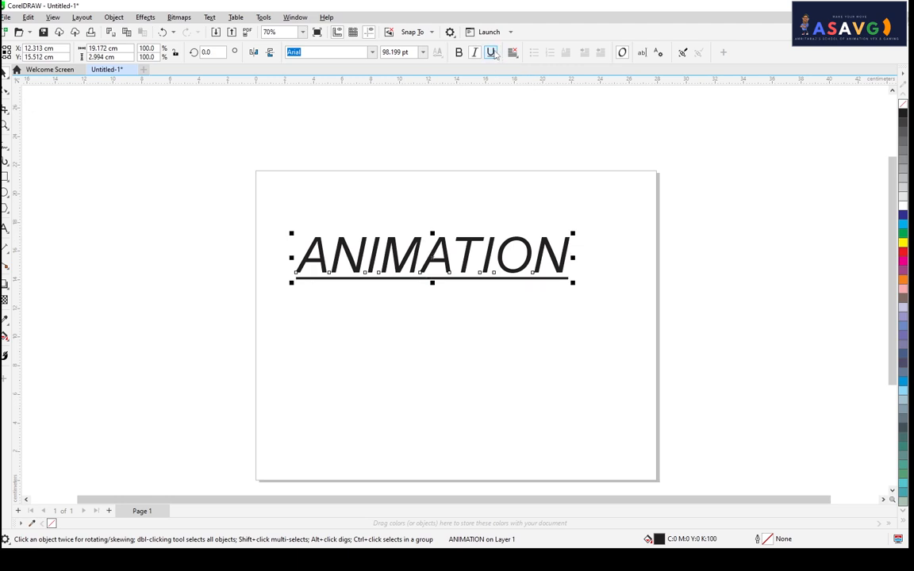
pyautogui.click(490, 52)
pyautogui.click(459, 53)
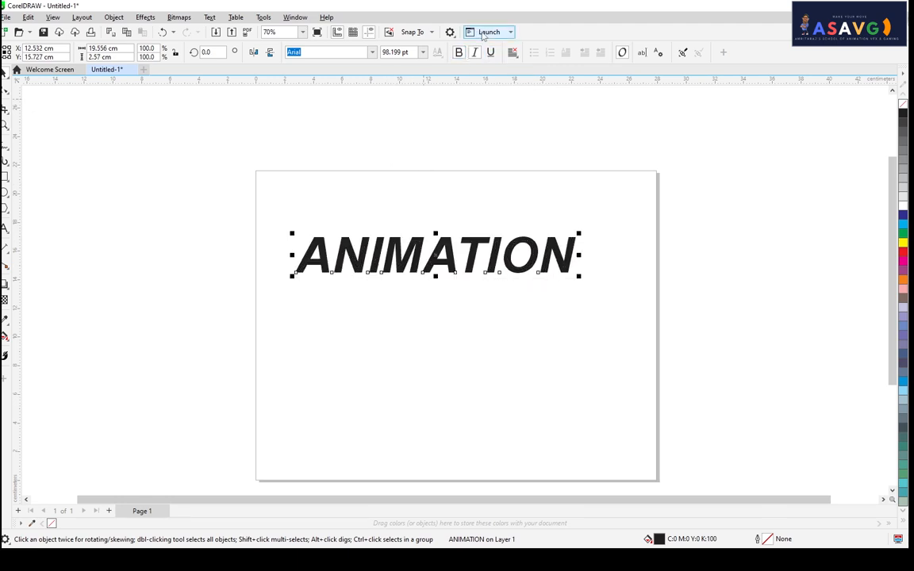
pyautogui.click(459, 53)
pyautogui.click(459, 53)
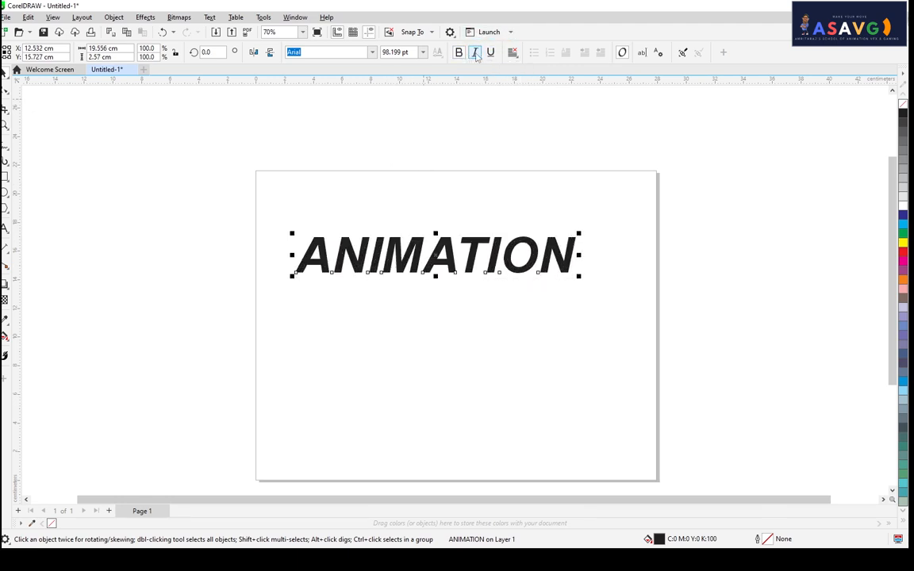
pyautogui.click(475, 53)
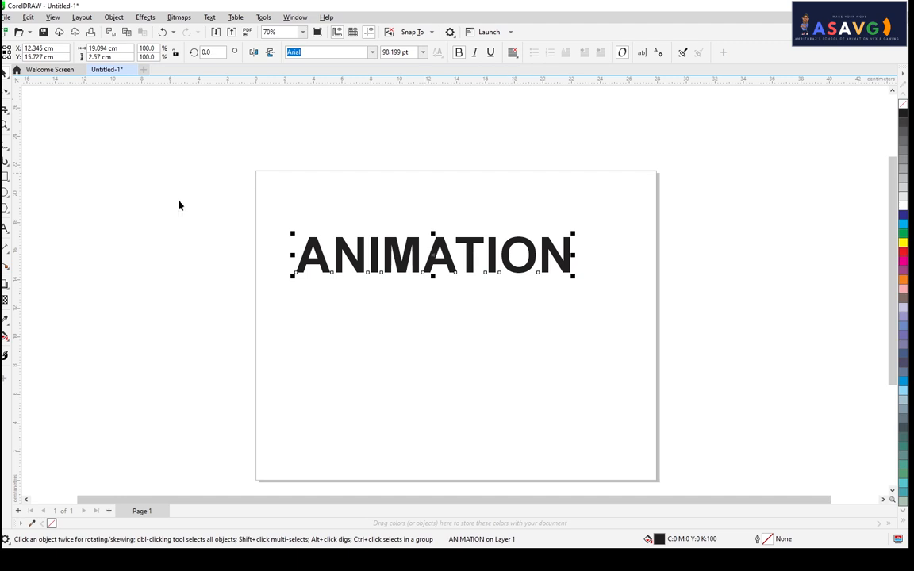
# Try cropping the ANIMATION text to the letters NIMATI with the Crop tool, and undo the crop.
pyautogui.click(4, 110)
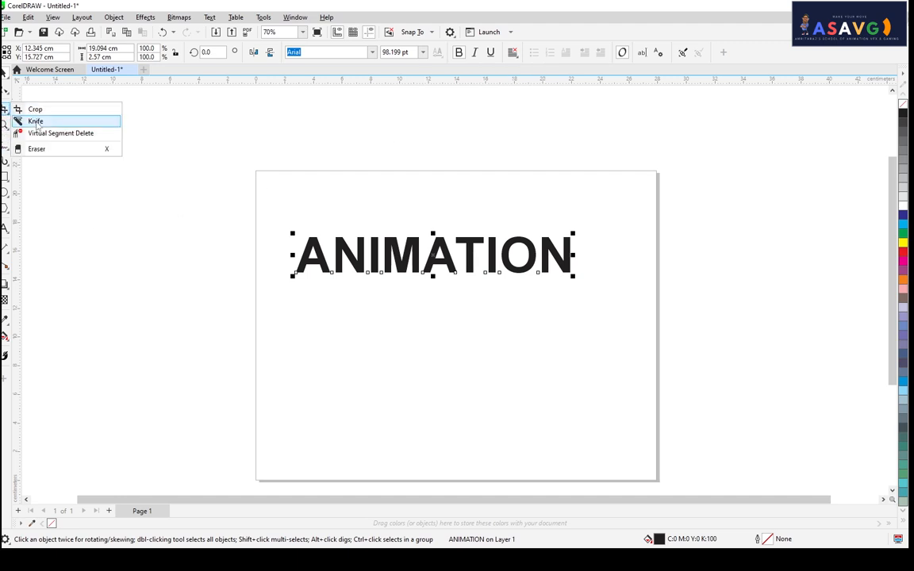
pyautogui.click(27, 108)
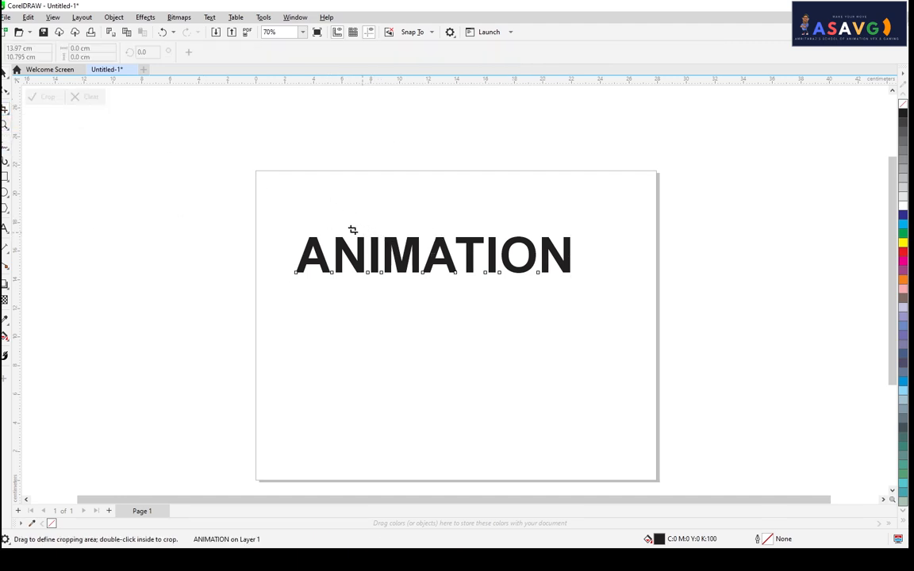
pyautogui.moveTo(336, 230); pyautogui.dragTo(502, 290)
pyautogui.press('Return')
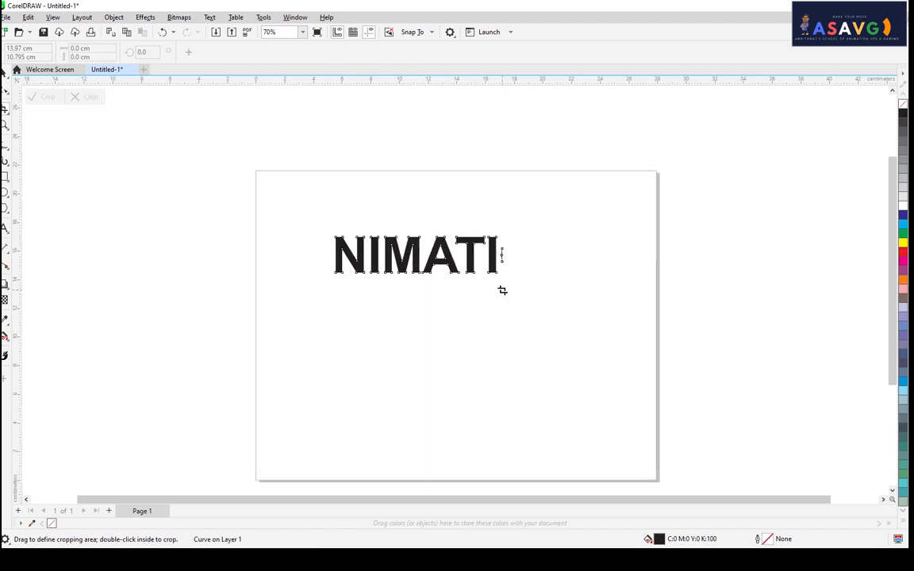
pyautogui.hotkey('ctrl', 'z')
# Try cropping the text to its first letters with a crop area of about 6.1 × 4.3 cm, and undo the crop.
pyautogui.moveTo(286, 229); pyautogui.dragTo(374, 291)
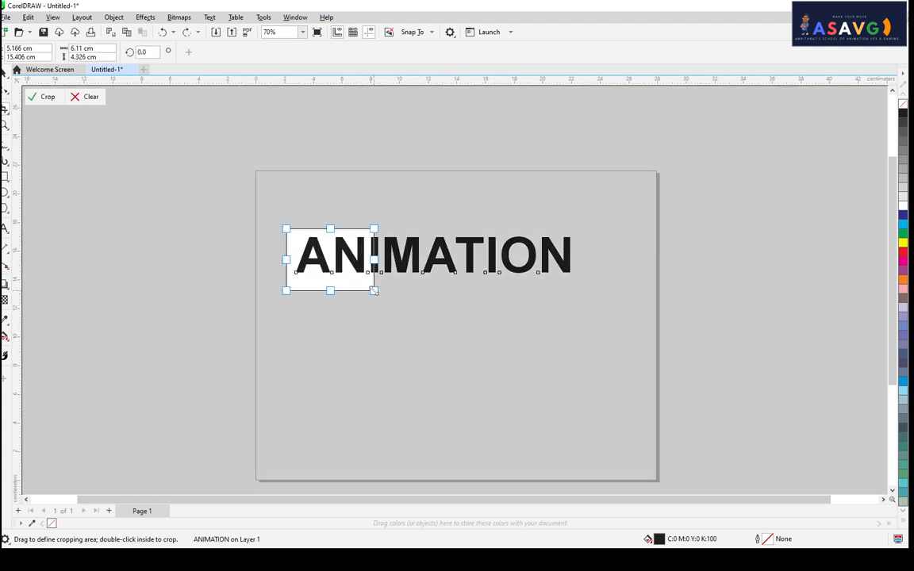
pyautogui.hotkey('ctrl', 'z')
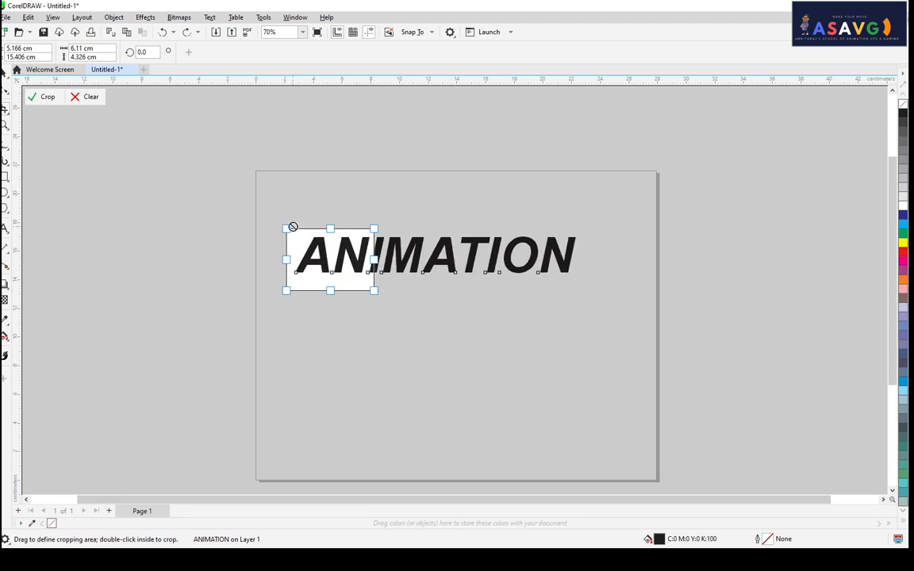
pyautogui.hotkey('ctrl', 'z')
pyautogui.press('Return')
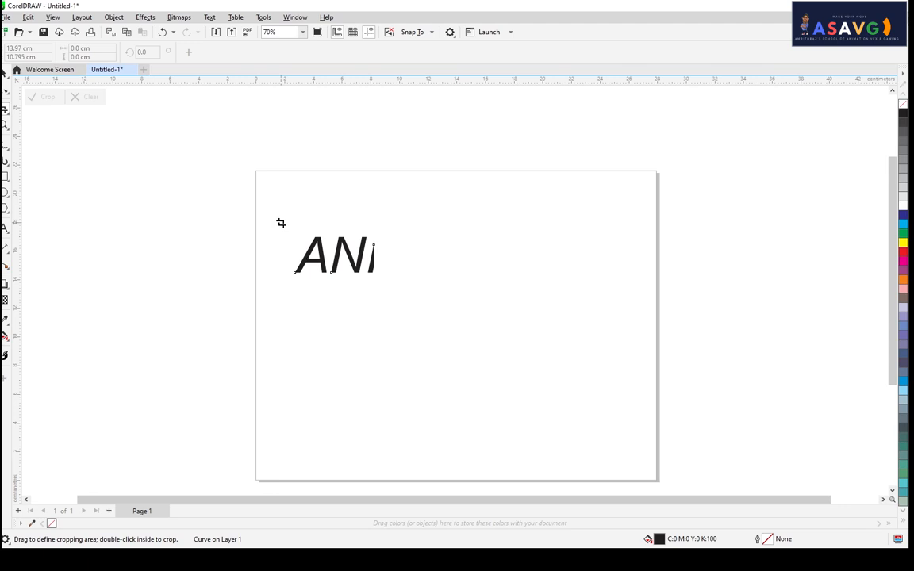
pyautogui.hotkey('ctrl', 'z')
pyautogui.hotkey('ctrl', 'z')
# Try cropping the text to the letters ANIMA, and undo both the crop and the preceding bold formatting.
pyautogui.moveTo(297, 204); pyautogui.dragTo(460, 322)
pyautogui.press('Return')
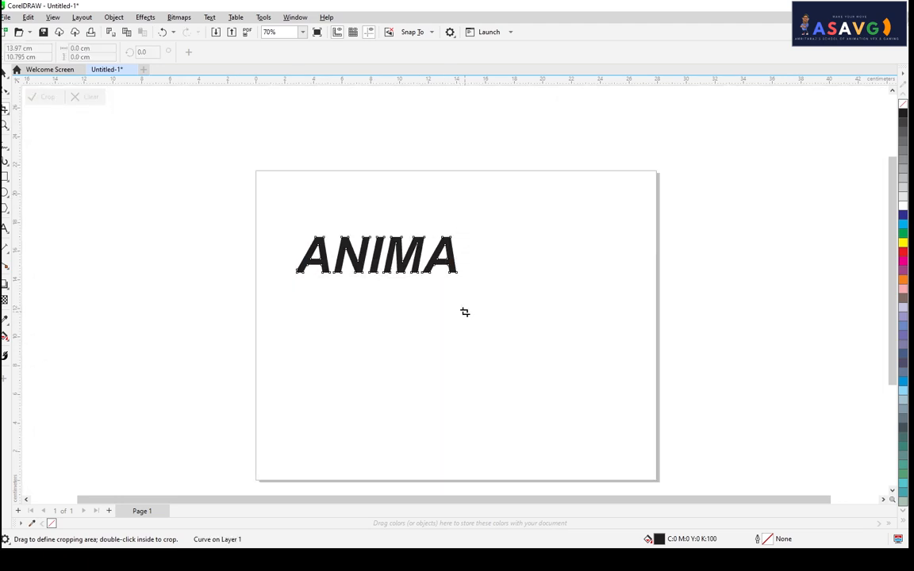
pyautogui.hotkey('ctrl', 'z')
pyautogui.hotkey('ctrl', 'z')
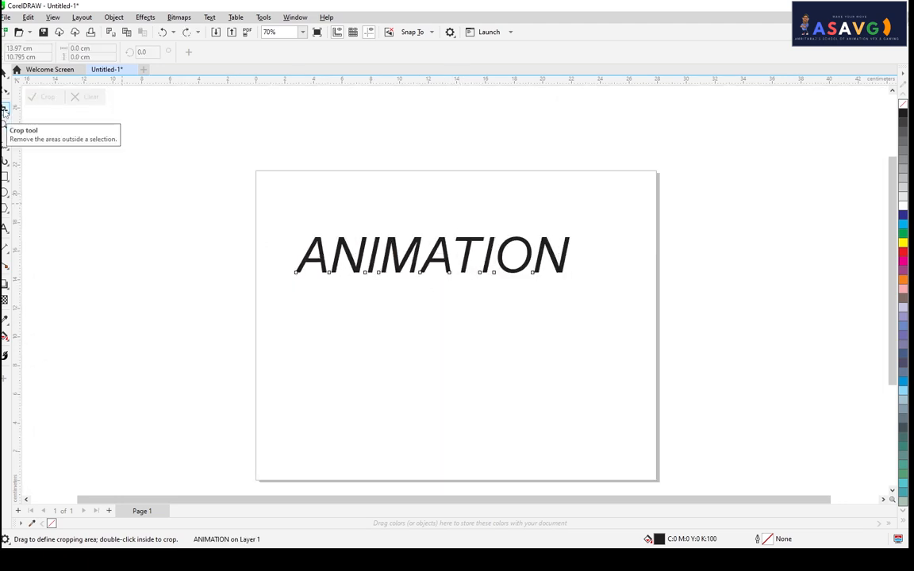
# Try slicing the ANIMATION text through its first I with the Knife tool, and delete the text.
pyautogui.click(6, 110)
pyautogui.click(35, 120)
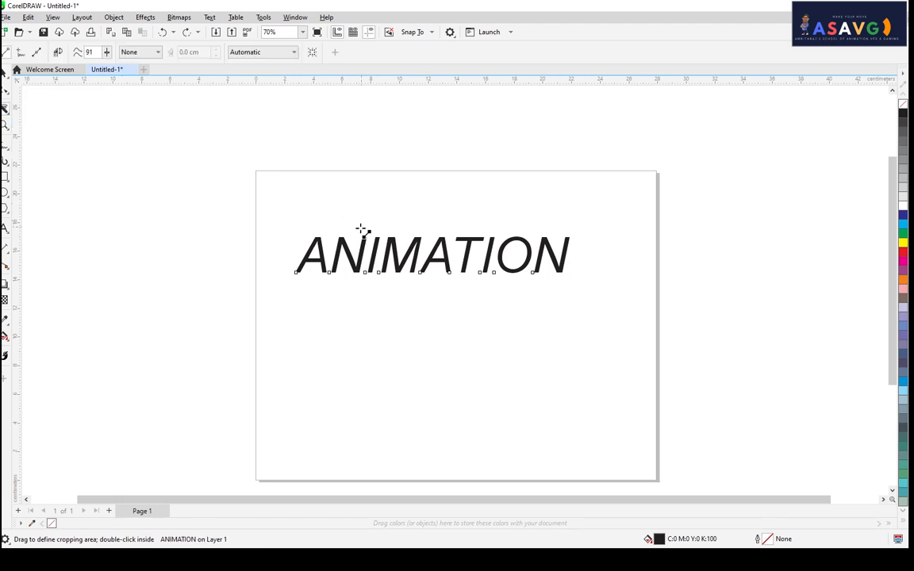
pyautogui.click(371, 238)
pyautogui.click(476, 307)
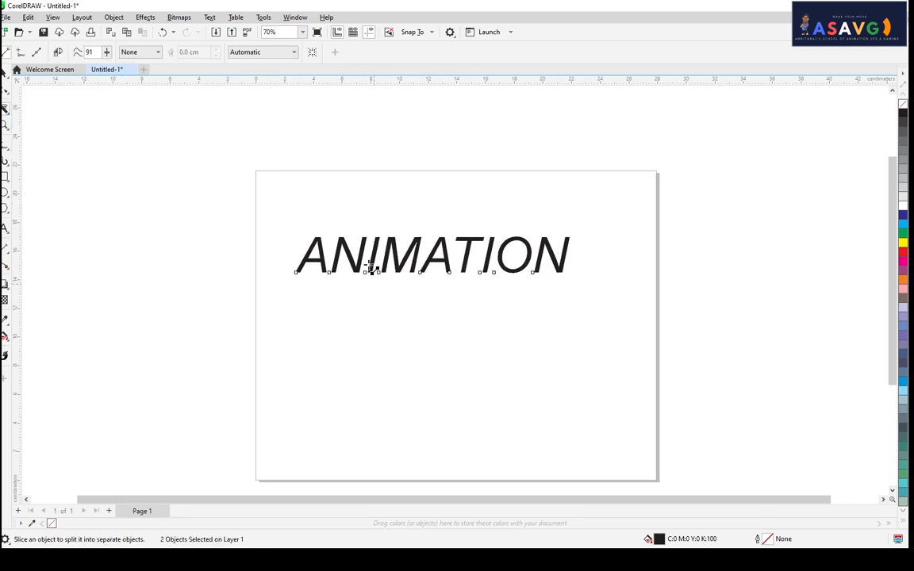
pyautogui.click(4, 73)
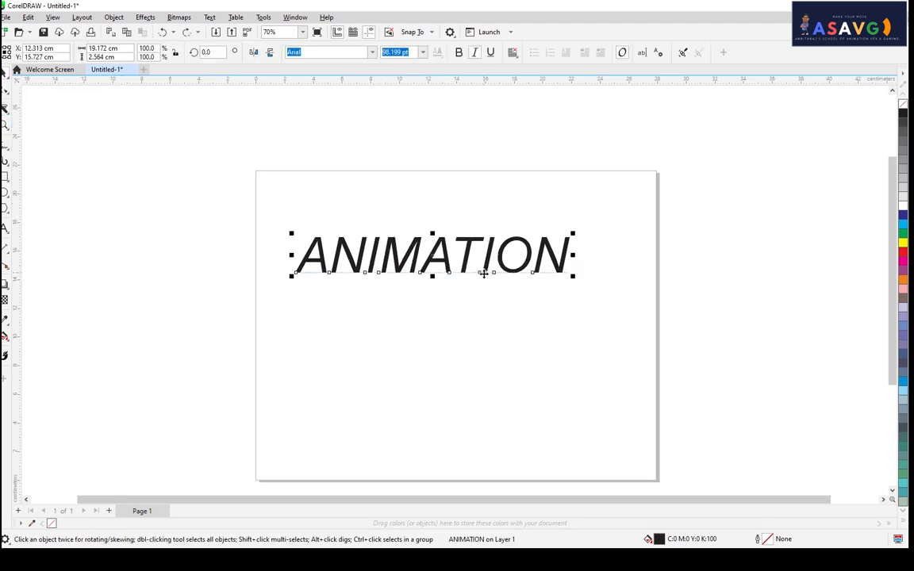
pyautogui.press('Delete')
# Draw a rectangle of about 11.3 × 11.3 cm near the page's centre and fill it with magenta.
pyautogui.click(5, 176)
pyautogui.click(41, 175)
pyautogui.moveTo(384, 214); pyautogui.dragTo(549, 379)
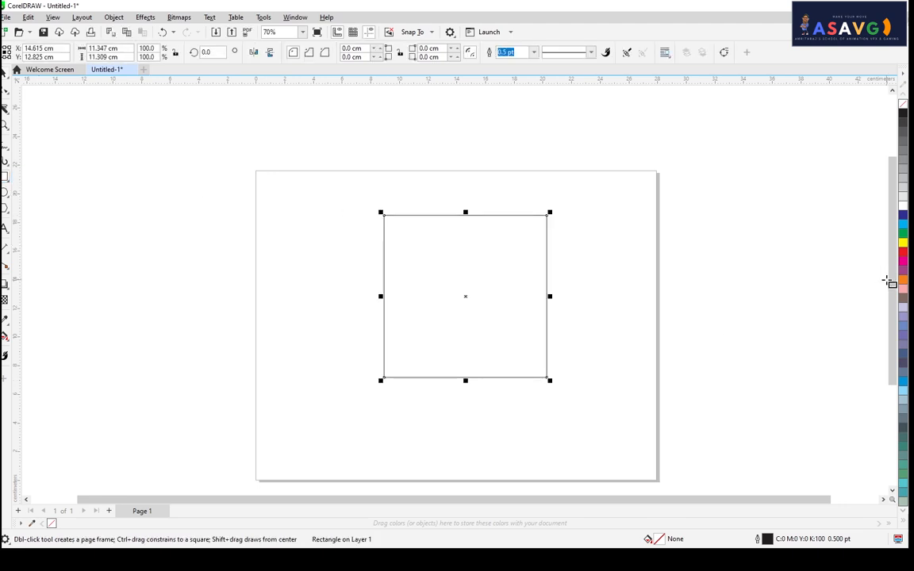
pyautogui.click(902, 262)
# Slice the magenta square diagonally from its top edge to its lower right side with the Knife tool.
pyautogui.click(7, 109)
pyautogui.click(31, 121)
pyautogui.moveTo(417, 200); pyautogui.dragTo(568, 392)
pyautogui.click(4, 71)
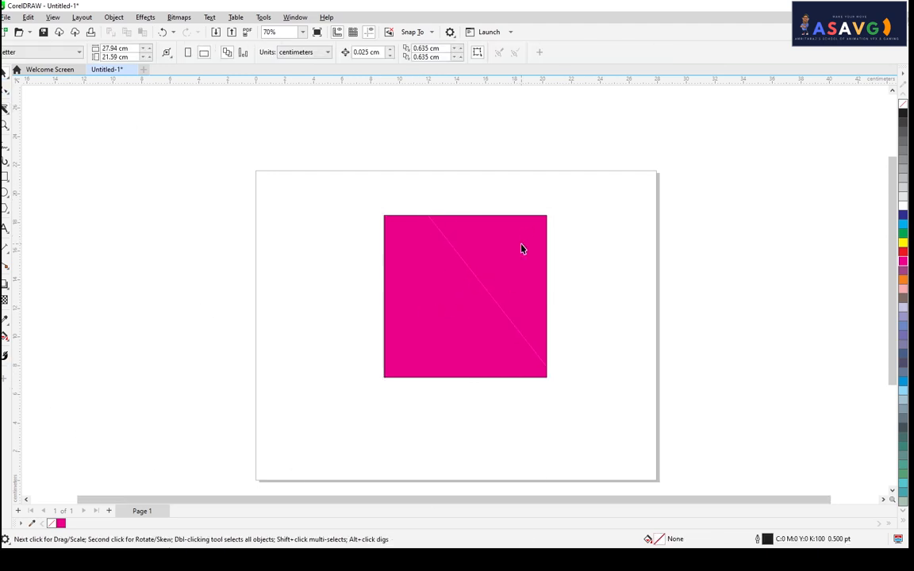
# Try moving the sliced triangular piece away from the rest of the square, and undo the move.
pyautogui.click(516, 239)
pyautogui.moveTo(517, 239); pyautogui.dragTo(592, 201)
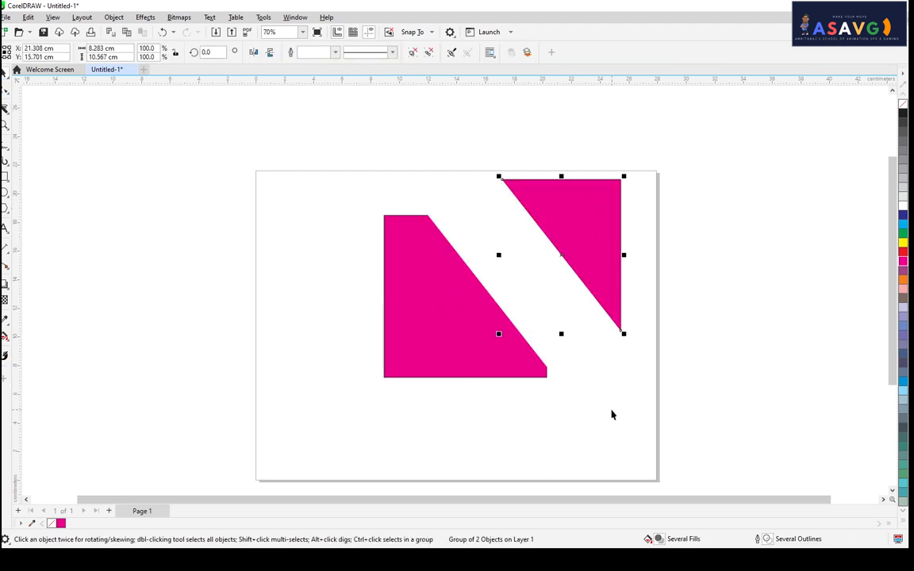
pyautogui.hotkey('ctrl', 'z')
# Slice the magenta square with several more straight Knife cuts running in different directions.
pyautogui.click(5, 108)
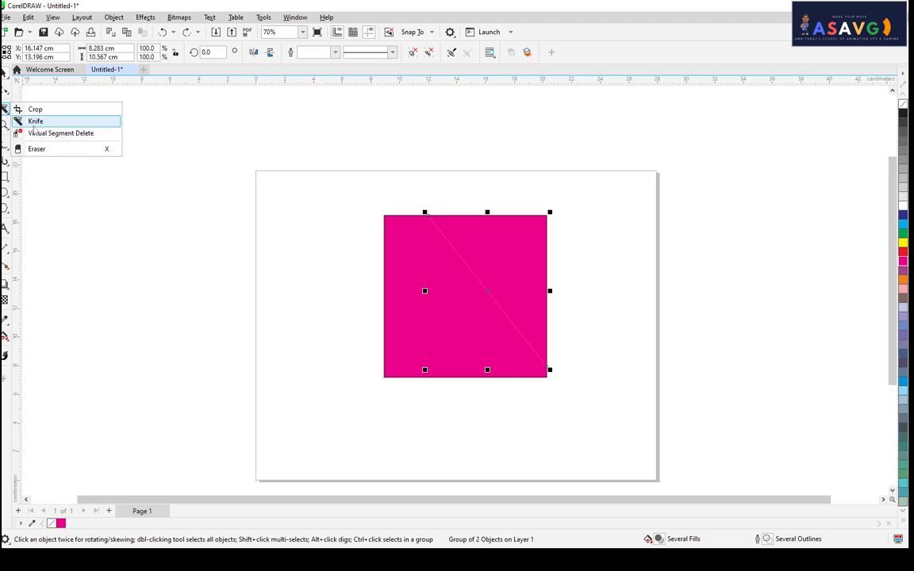
pyautogui.click(35, 120)
pyautogui.moveTo(500, 190); pyautogui.dragTo(387, 321)
pyautogui.moveTo(569, 247); pyautogui.dragTo(326, 387)
pyautogui.moveTo(323, 196); pyautogui.dragTo(612, 389)
pyautogui.moveTo(366, 363); pyautogui.dragTo(591, 376)
pyautogui.click(4, 73)
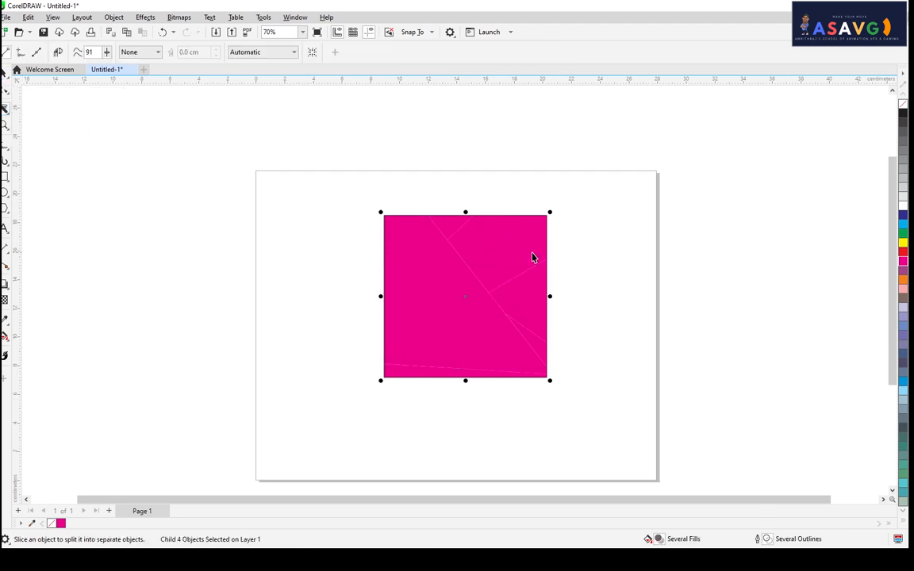
# Move the grouped triangular pieces below and to the left of the remaining part of the square.
pyautogui.click(514, 261)
pyautogui.moveTo(431, 267); pyautogui.dragTo(437, 188)
pyautogui.click(478, 258)
pyautogui.moveTo(464, 244); pyautogui.dragTo(380, 320)
pyautogui.click(399, 366)
pyautogui.moveTo(458, 377); pyautogui.dragTo(451, 302)
pyautogui.scroll(1, 451, 303)
pyautogui.click(543, 335)
pyautogui.moveTo(370, 246); pyautogui.dragTo(343, 318)
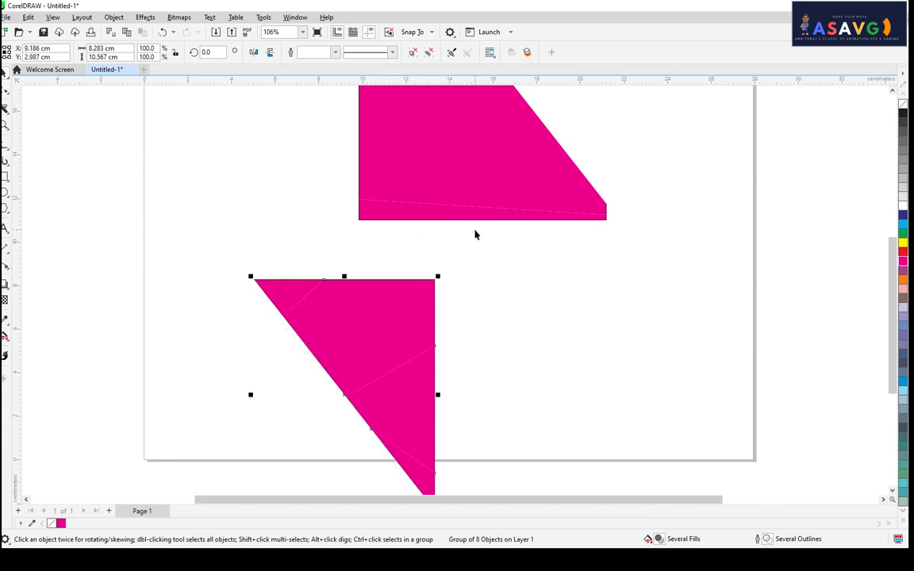
# Ungroup all pieces of the triangular group and pull them apart from one another.
pyautogui.rightClick(373, 331)
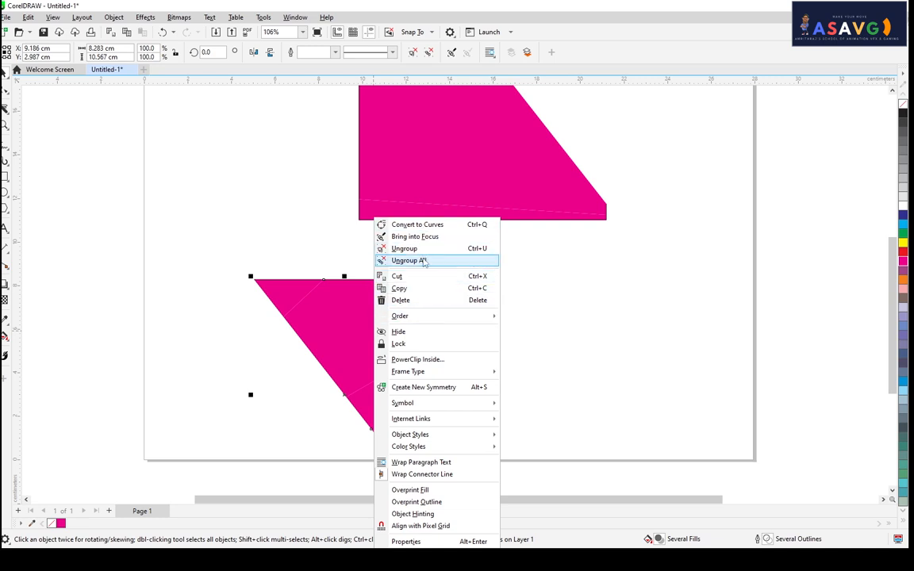
pyautogui.click(424, 260)
pyautogui.click(275, 271)
pyautogui.click(281, 300)
pyautogui.moveTo(282, 300); pyautogui.dragTo(225, 258)
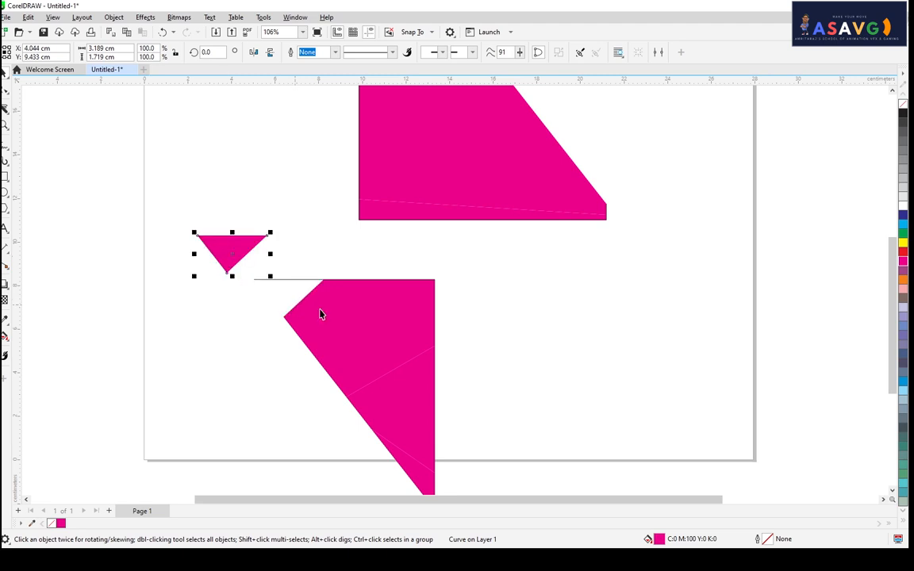
pyautogui.moveTo(340, 389); pyautogui.dragTo(337, 295)
pyautogui.click(462, 296)
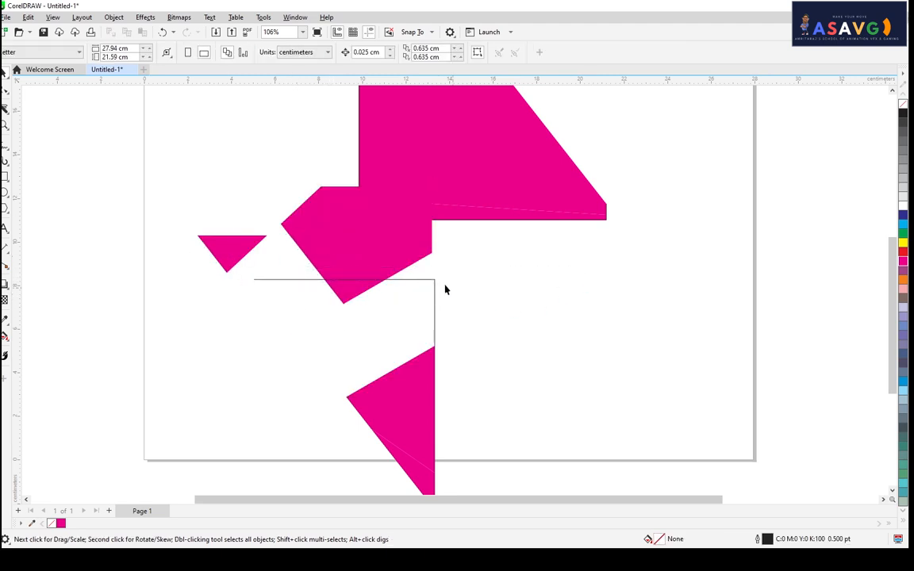
pyautogui.moveTo(432, 280); pyautogui.dragTo(626, 307)
# Delete the scattered triangular pieces and the remaining part of the magenta square.
pyautogui.scroll(-2, 559, 285)
pyautogui.moveTo(220, 180)
pyautogui.mouseDown()
pyautogui.moveTo(686, 501)
pyautogui.moveTo(642, 454)
pyautogui.mouseUp()
pyautogui.press('Delete')
pyautogui.click(447, 264)
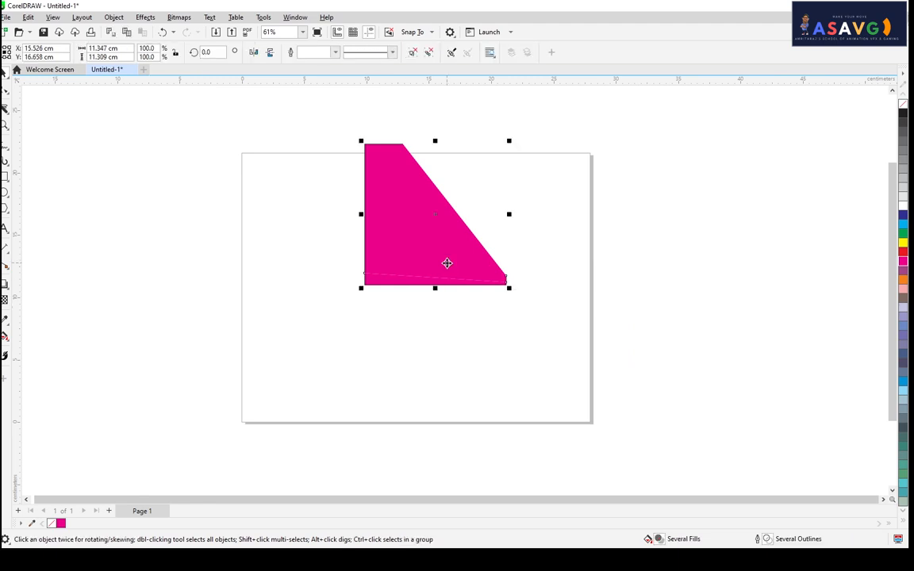
pyautogui.press('Delete')
# Draw a rectangle of about 12.3 × 11.6 cm on the page's left half and fill it with magenta.
pyautogui.click(6, 177)
pyautogui.click(36, 175)
pyautogui.moveTo(278, 188)
pyautogui.mouseDown()
pyautogui.moveTo(400, 286)
pyautogui.moveTo(432, 334)
pyautogui.mouseUp()
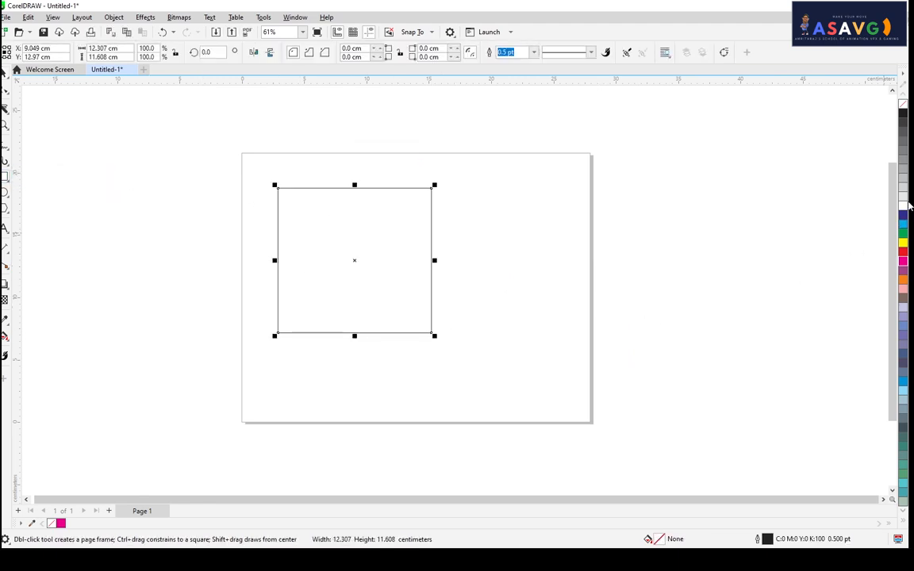
pyautogui.click(902, 263)
# Slice the magenta rectangle with crossing diagonal cuts using the Knife tool.
pyautogui.click(5, 108)
pyautogui.click(35, 120)
pyautogui.moveTo(314, 163); pyautogui.dragTo(479, 390)
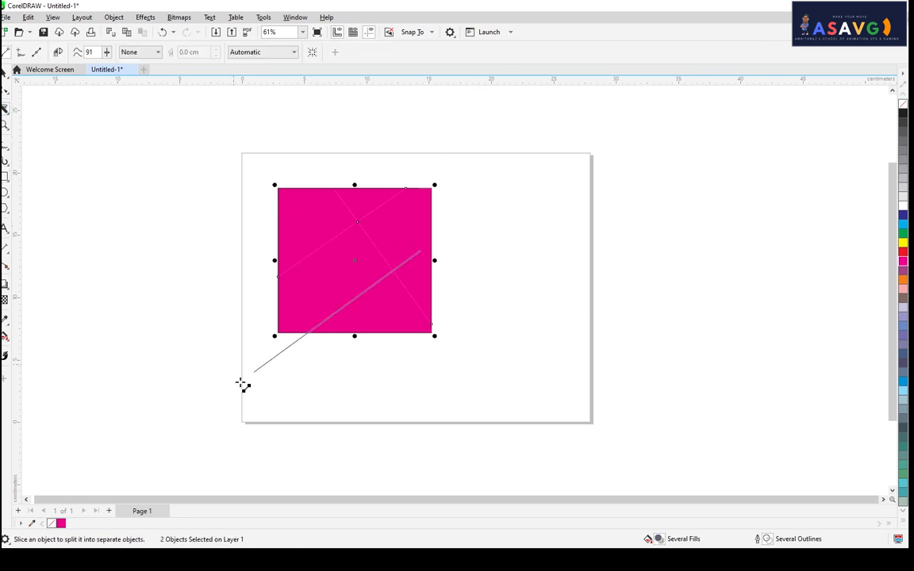
pyautogui.click(5, 70)
# Ungroup all the pieces of the sliced magenta rectangle.
pyautogui.click(324, 247)
pyautogui.rightClick(323, 244)
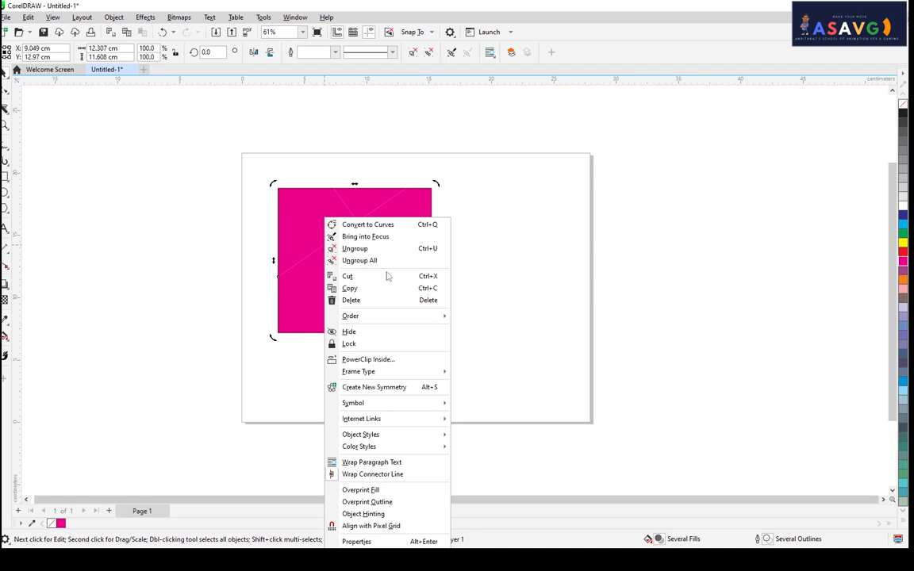
pyautogui.click(382, 264)
pyautogui.click(548, 258)
# Spread the rectangle's pieces apart in different directions, and delete them all.
pyautogui.moveTo(321, 193); pyautogui.dragTo(262, 158)
pyautogui.moveTo(367, 205); pyautogui.dragTo(369, 168)
pyautogui.moveTo(285, 253); pyautogui.dragTo(256, 228)
pyautogui.moveTo(359, 276); pyautogui.dragTo(330, 315)
pyautogui.moveTo(333, 327); pyautogui.dragTo(368, 424)
pyautogui.moveTo(339, 308); pyautogui.dragTo(450, 307)
pyautogui.moveTo(159, 112); pyautogui.dragTo(518, 471)
pyautogui.press('Delete')
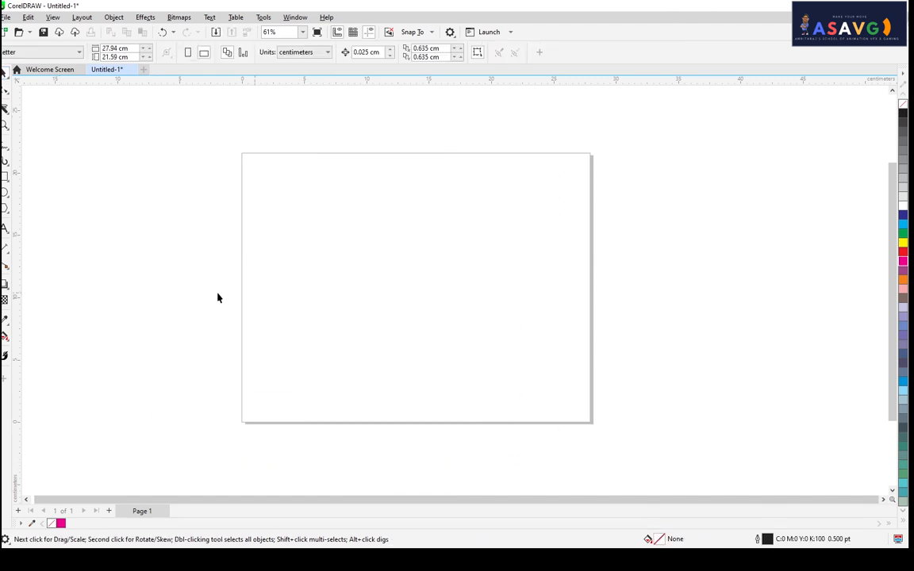
# Draw a magenta-filled ellipse of about 13.2 × 13.4 cm and move it towards the page's left side.
pyautogui.click(5, 112)
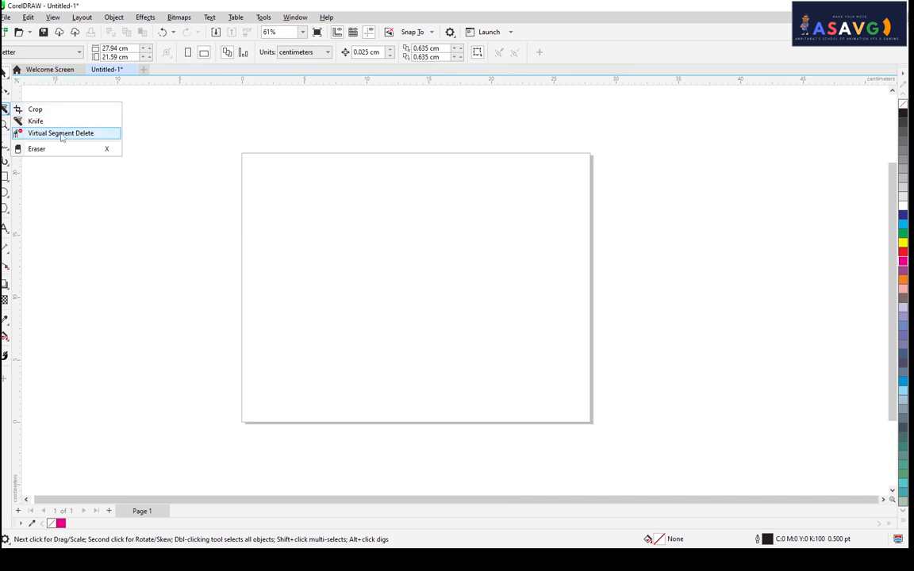
pyautogui.click(5, 176)
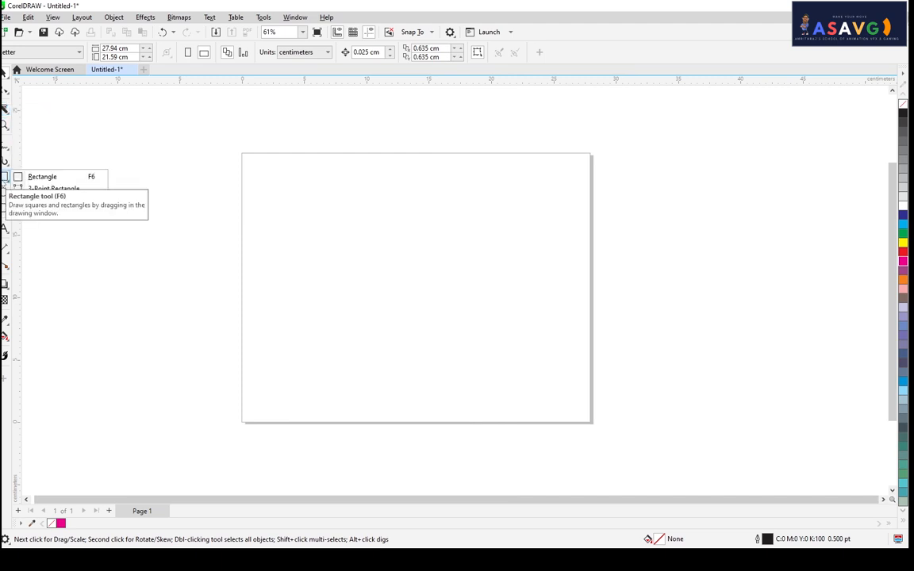
pyautogui.click(40, 192)
pyautogui.moveTo(390, 196); pyautogui.dragTo(557, 362)
pyautogui.click(902, 261)
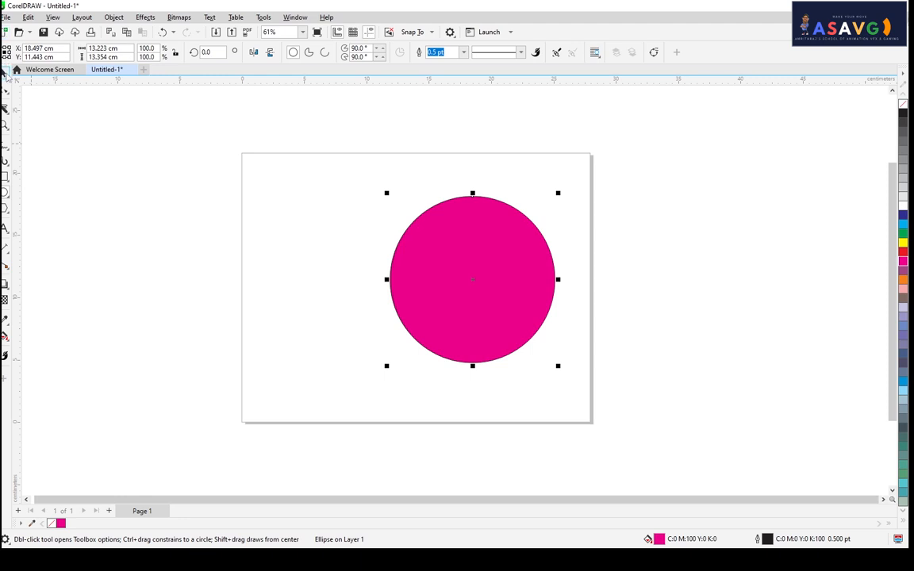
pyautogui.moveTo(409, 247); pyautogui.dragTo(331, 250)
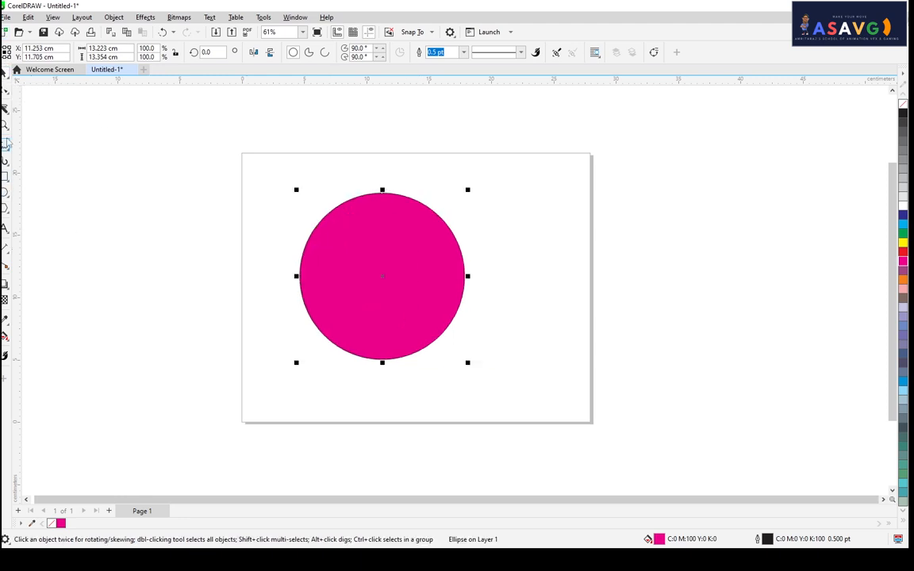
# Erase three roughly horizontal strips across the middle and lower part of the magenta circle with the Eraser tool.
pyautogui.click(5, 109)
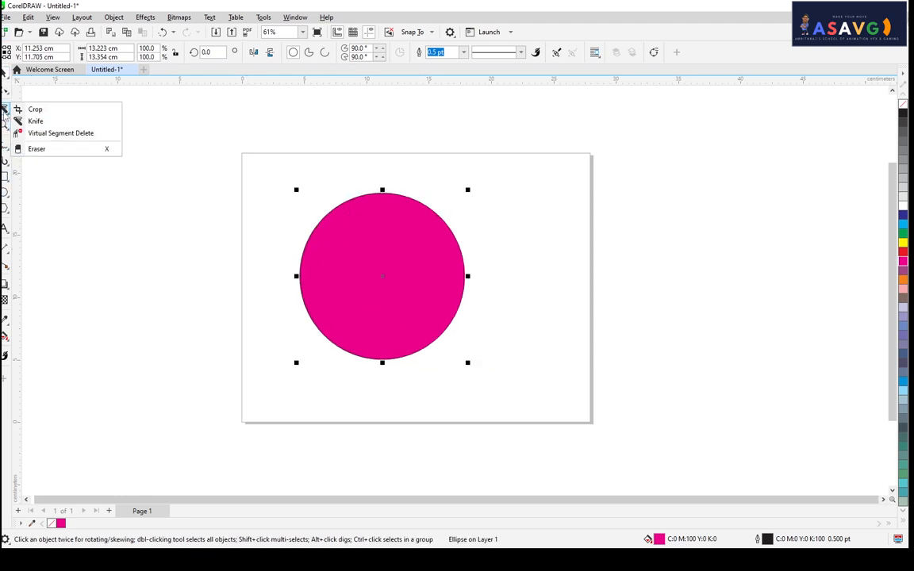
pyautogui.click(36, 149)
pyautogui.moveTo(300, 256); pyautogui.dragTo(606, 259)
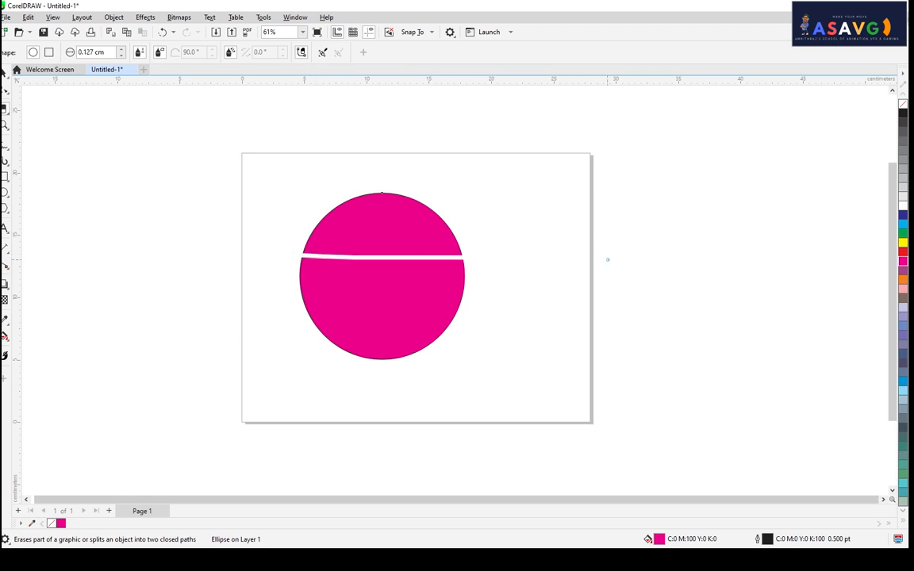
pyautogui.moveTo(295, 299); pyautogui.dragTo(477, 301)
pyautogui.moveTo(325, 340); pyautogui.dragTo(428, 351)
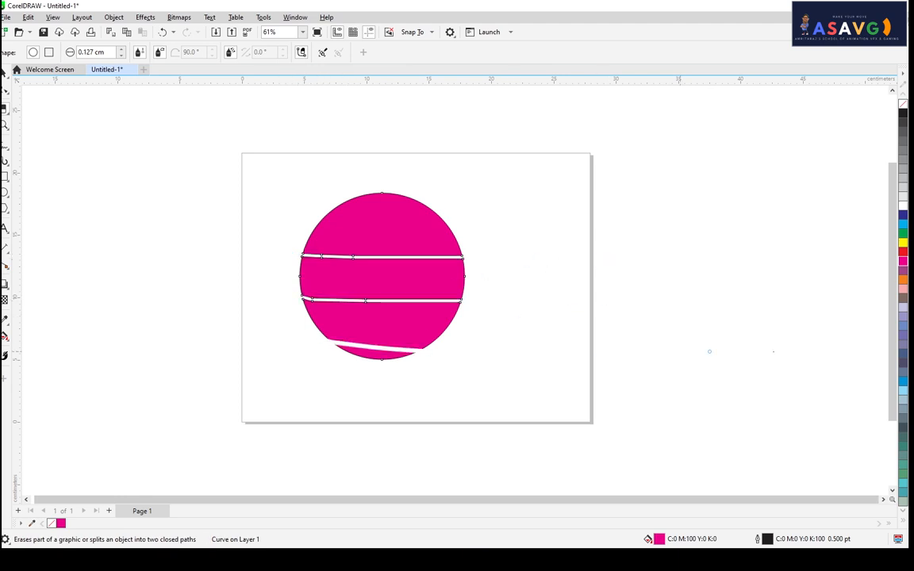
pyautogui.click(6, 75)
# Move the erased circle slightly upwards and break its curve apart into separate pieces.
pyautogui.click(379, 239)
pyautogui.moveTo(380, 239)
pyautogui.mouseDown()
pyautogui.moveTo(375, 174)
pyautogui.moveTo(406, 296)
pyautogui.moveTo(387, 227)
pyautogui.moveTo(400, 297)
pyautogui.moveTo(393, 203)
pyautogui.mouseUp()
pyautogui.rightClick(394, 203)
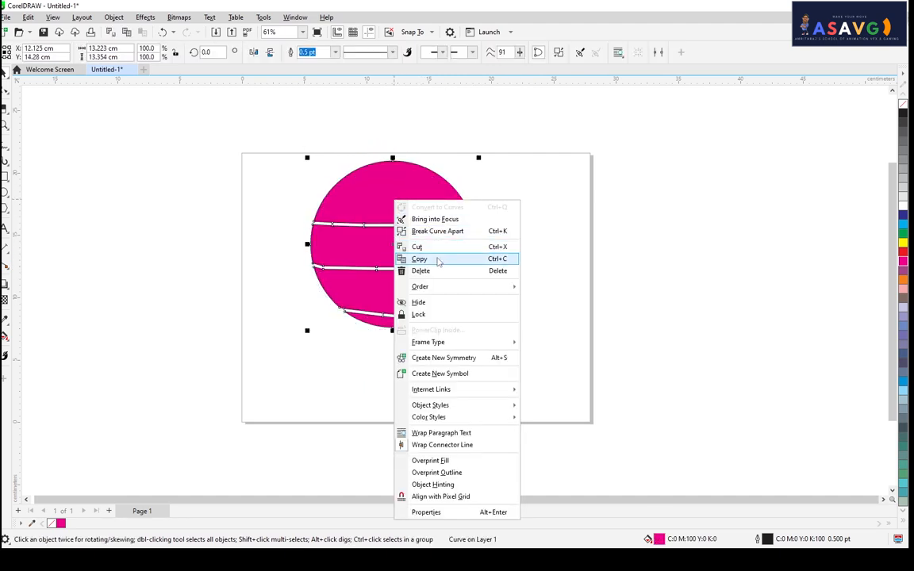
pyautogui.moveTo(406, 197)
pyautogui.mouseDown()
pyautogui.moveTo(367, 181)
pyautogui.moveTo(402, 208)
pyautogui.mouseUp()
pyautogui.rightClick(403, 212)
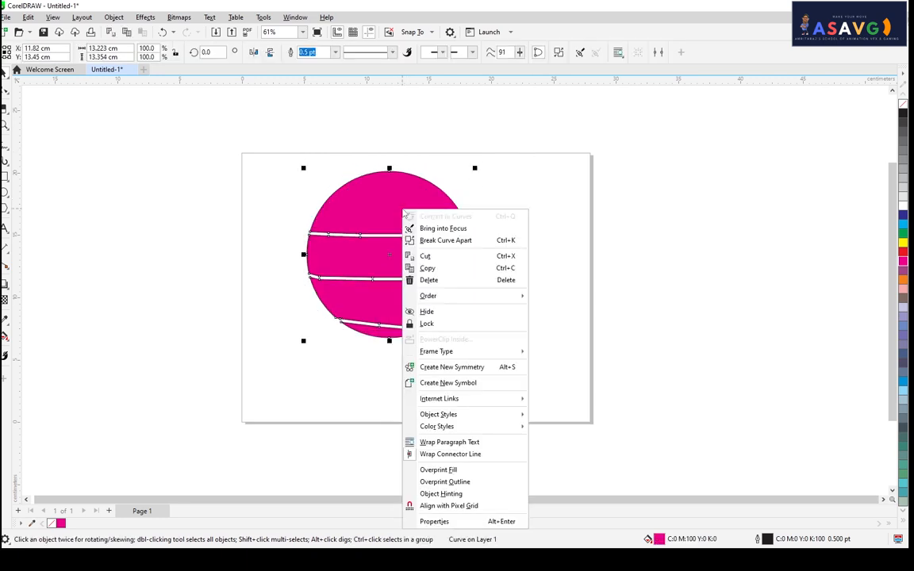
pyautogui.click(458, 242)
# Spread the circle's four pieces apart, above, below and to both sides of their original place.
pyautogui.moveTo(416, 226); pyautogui.dragTo(416, 173)
pyautogui.moveTo(408, 269); pyautogui.dragTo(602, 245)
pyautogui.moveTo(405, 302); pyautogui.dragTo(234, 240)
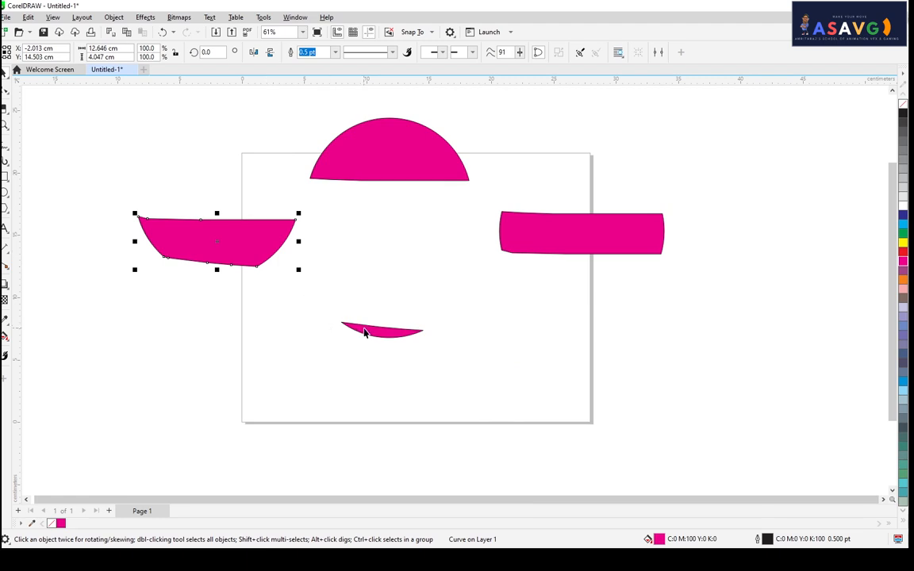
pyautogui.moveTo(363, 329); pyautogui.dragTo(326, 414)
# Delete the three lower pieces of the circle and its remaining top segment.
pyautogui.moveTo(738, 362); pyautogui.dragTo(732, 431)
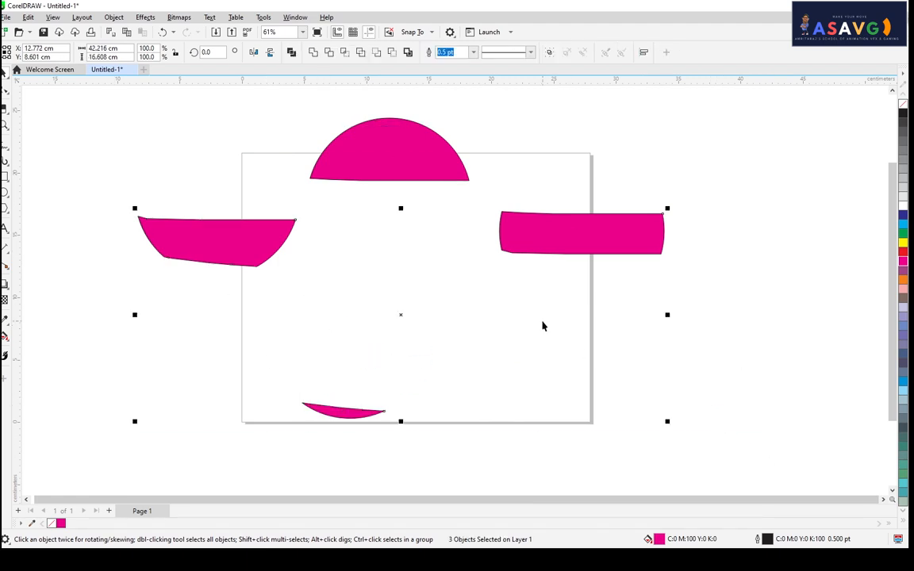
pyautogui.press('Delete')
pyautogui.click(377, 156)
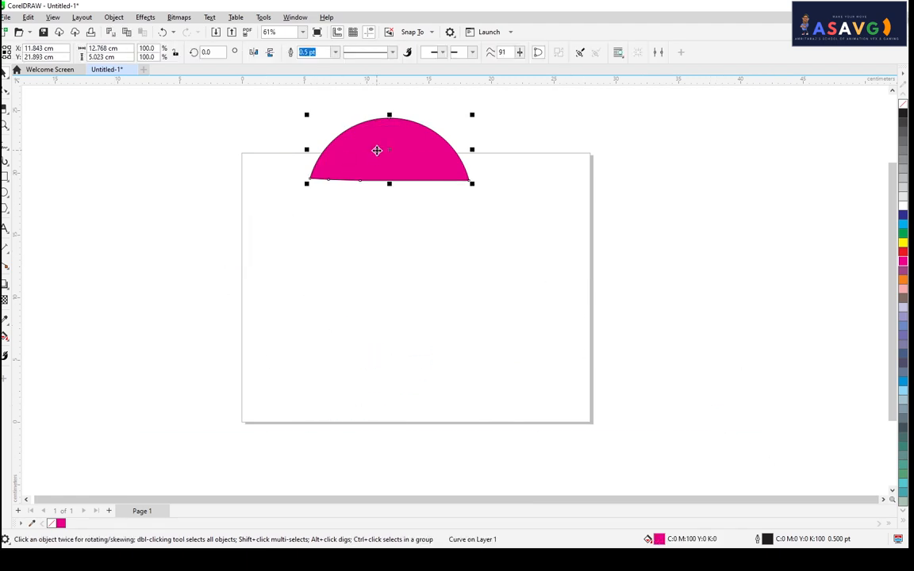
pyautogui.press('Delete')
# Add the text GRAPHIC DESIGN in Arial, about 19.7 cm wide, across the upper part of the page.
pyautogui.click(5, 108)
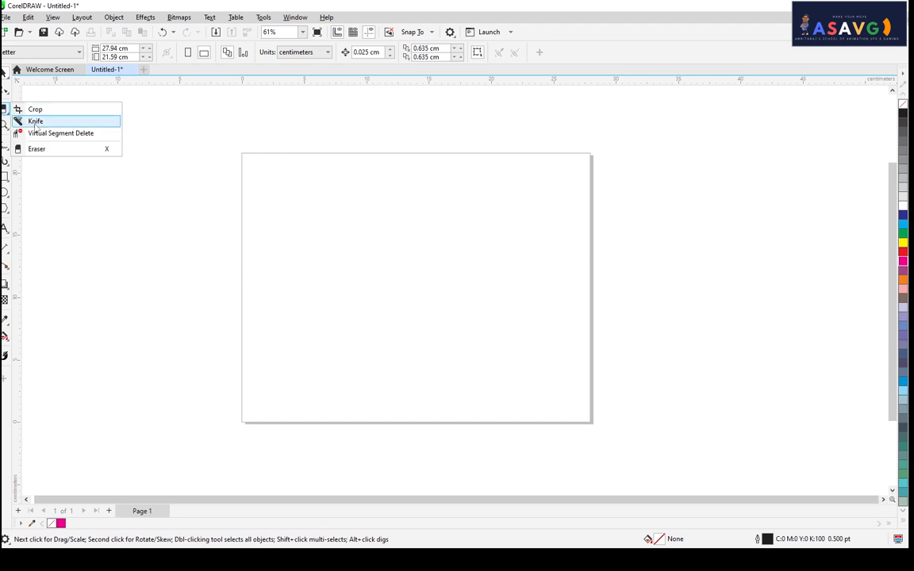
pyautogui.click(32, 149)
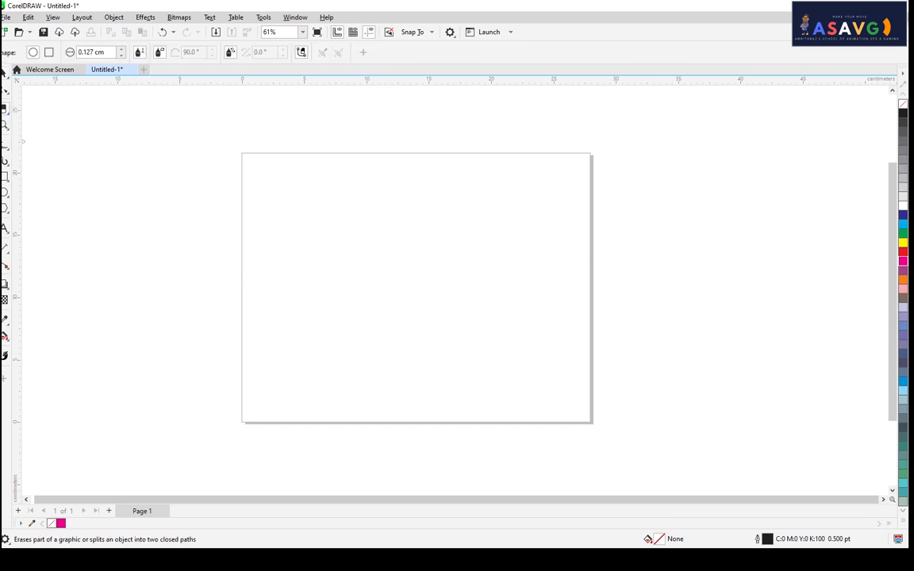
pyautogui.click(4, 228)
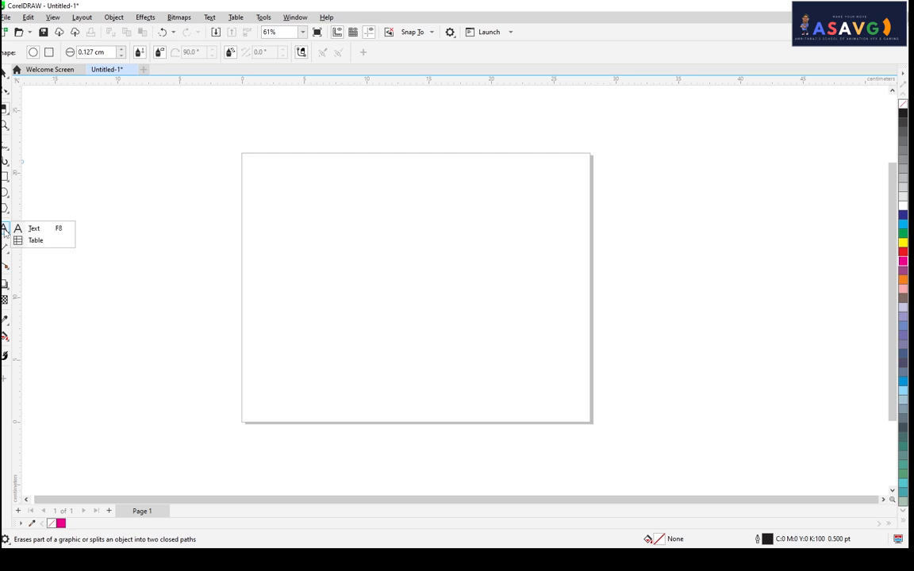
pyautogui.click(32, 228)
pyautogui.click(301, 215)
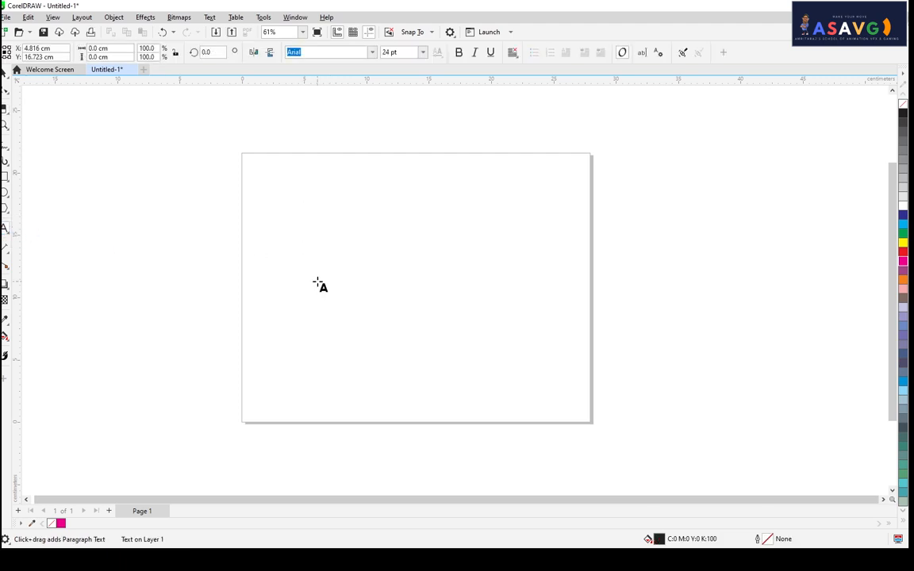
pyautogui.write('graphic')
pyautogui.press('Escape')
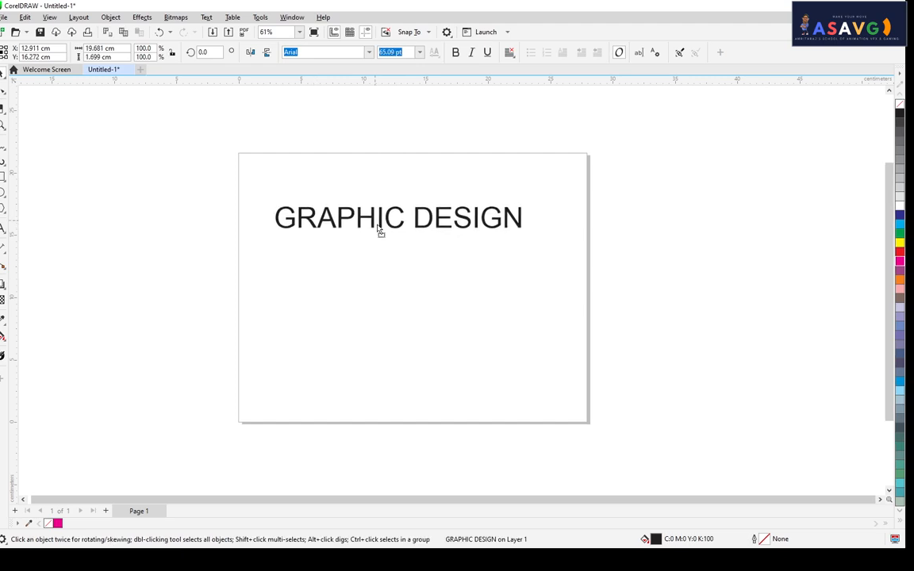
# Activate the Shadow tool and fill the GRAPHIC DESIGN text with cyan.
pyautogui.click(3, 286)
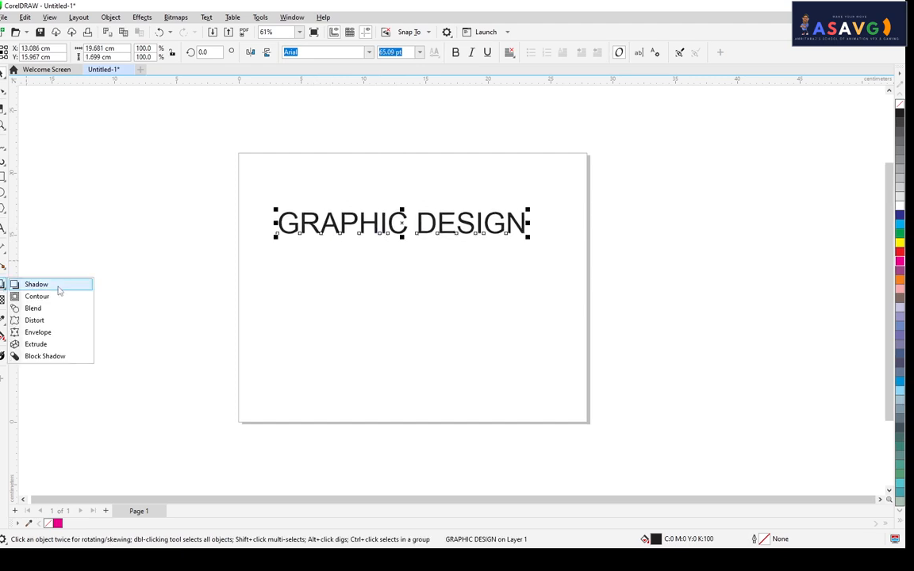
pyautogui.click(57, 287)
pyautogui.scroll(1, 363, 259)
pyautogui.hscroll(2, 255, 253)
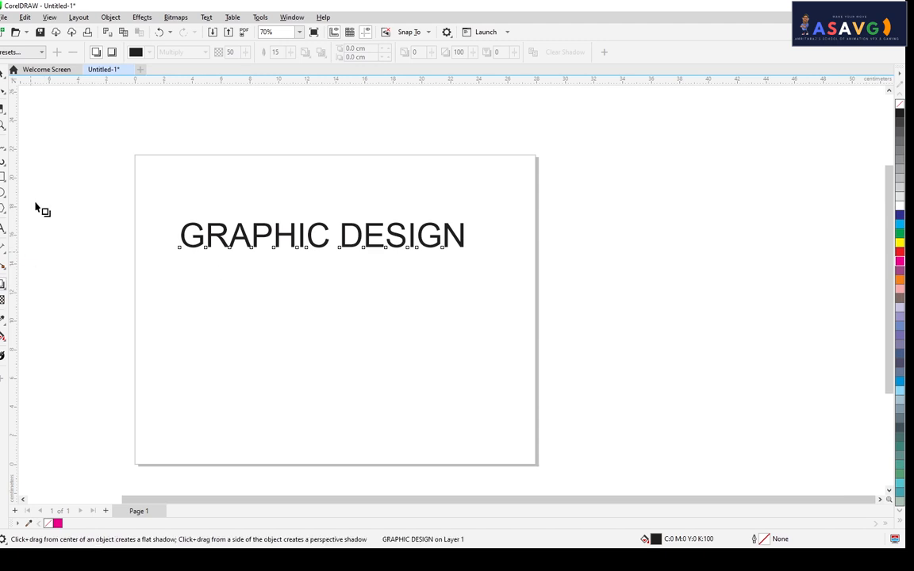
pyautogui.click(900, 229)
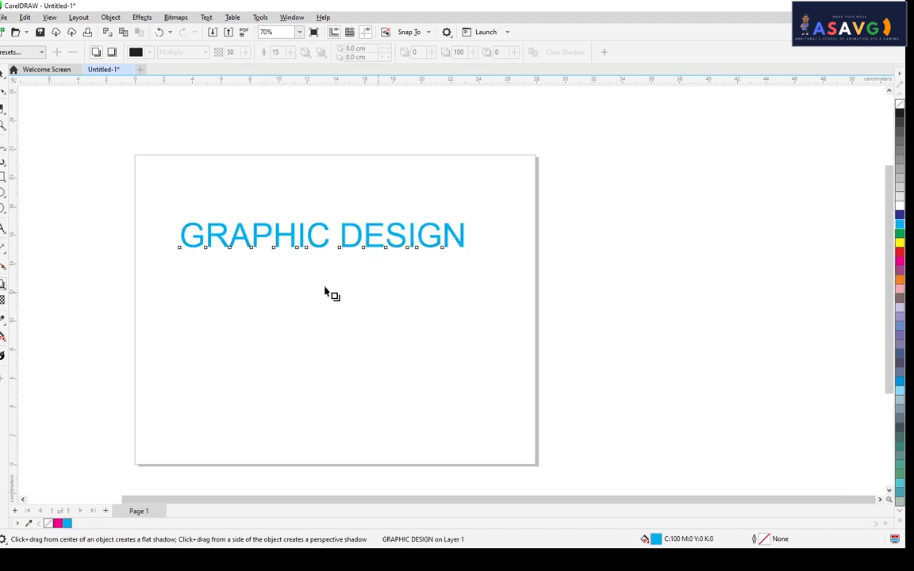
pyautogui.scroll(-1, 306, 295)
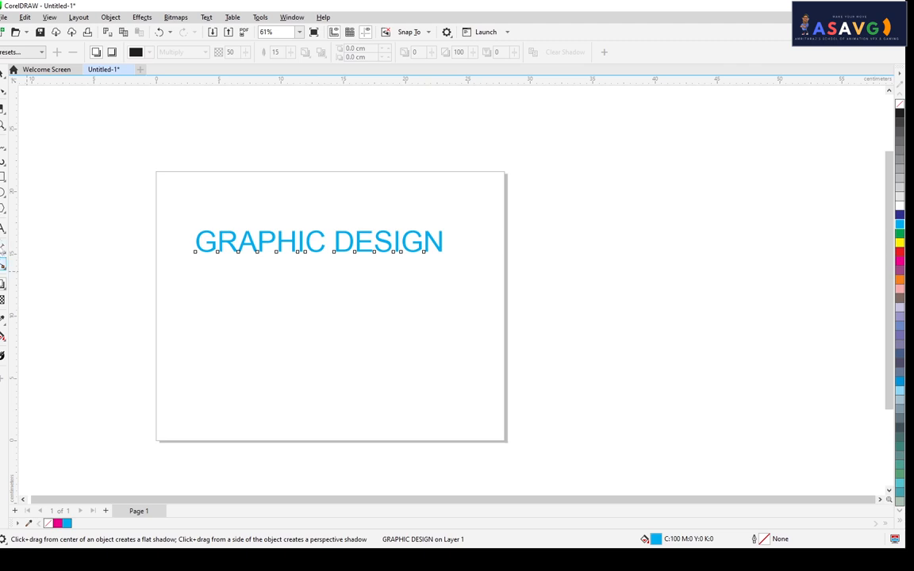
# Draw a rectangle covering the whole page.
pyautogui.click(2, 191)
pyautogui.press('F6')
pyautogui.moveTo(157, 173); pyautogui.dragTo(519, 444)
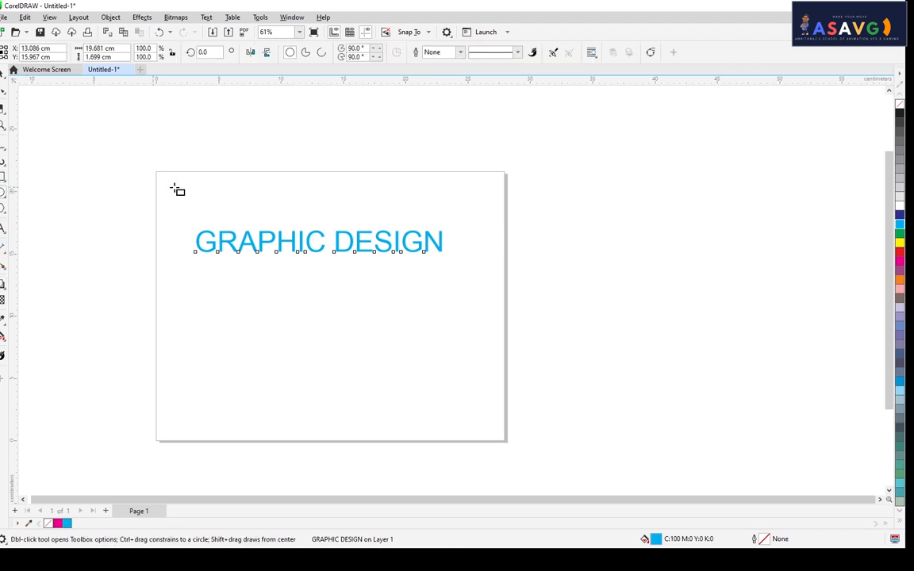
pyautogui.press('space')
# Move the GRAPHIC DESIGN text off the page into the empty area on its right.
pyautogui.click(530, 255)
pyautogui.click(387, 251)
pyautogui.moveTo(400, 243); pyautogui.dragTo(735, 244)
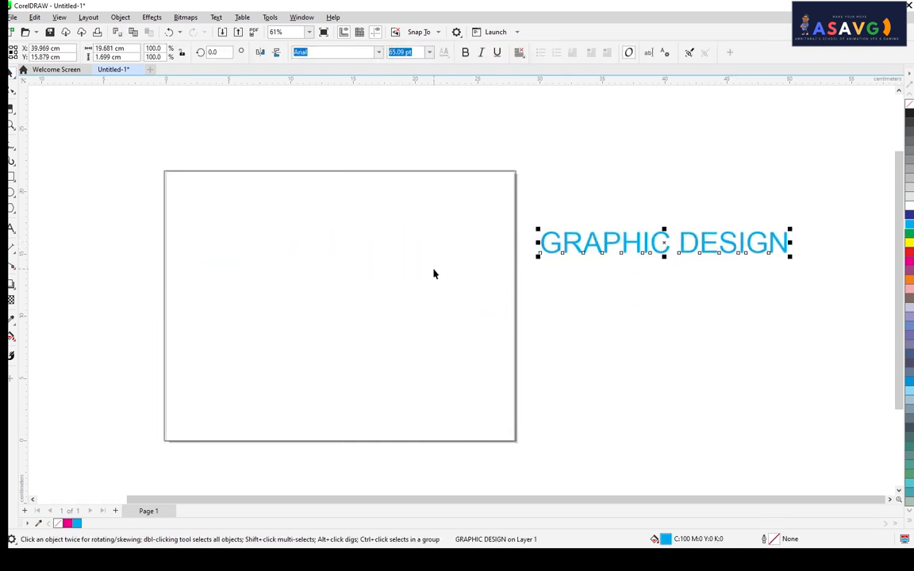
# Fill the page-sized rectangle with dark gray and clear the selection.
pyautogui.click(523, 322)
pyautogui.click(516, 321)
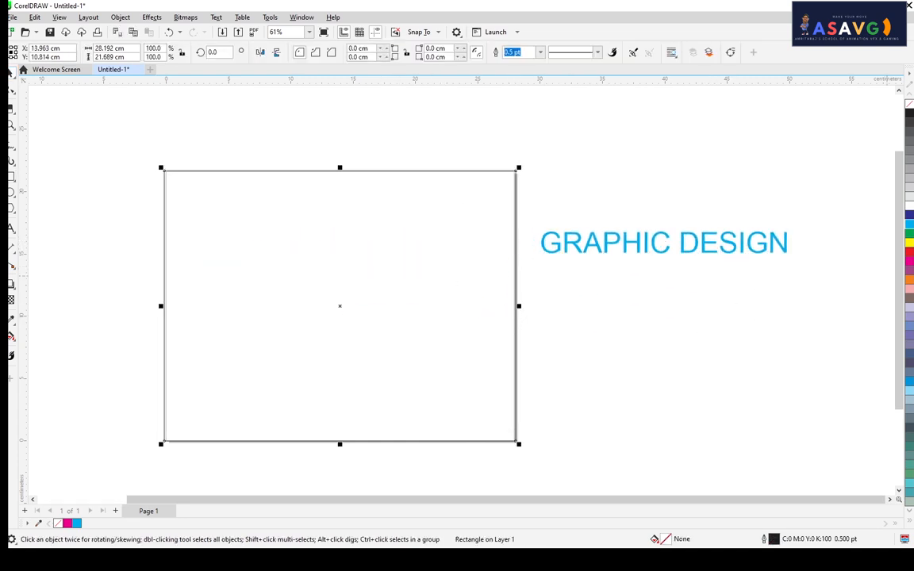
pyautogui.click(910, 141)
pyautogui.click(449, 166)
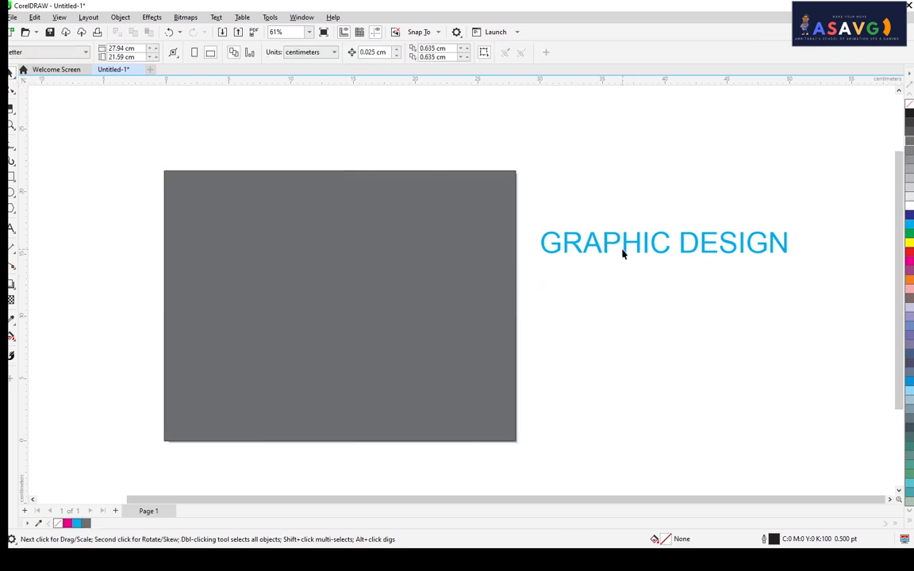
# Move the GRAPHIC DESIGN text back onto the page, near the middle of the gray rectangle.
pyautogui.moveTo(628, 247); pyautogui.dragTo(465, 311)
pyautogui.scroll(1, 330, 309)
pyautogui.scroll(-1, 465, 310)
pyautogui.scroll(1, 465, 314)
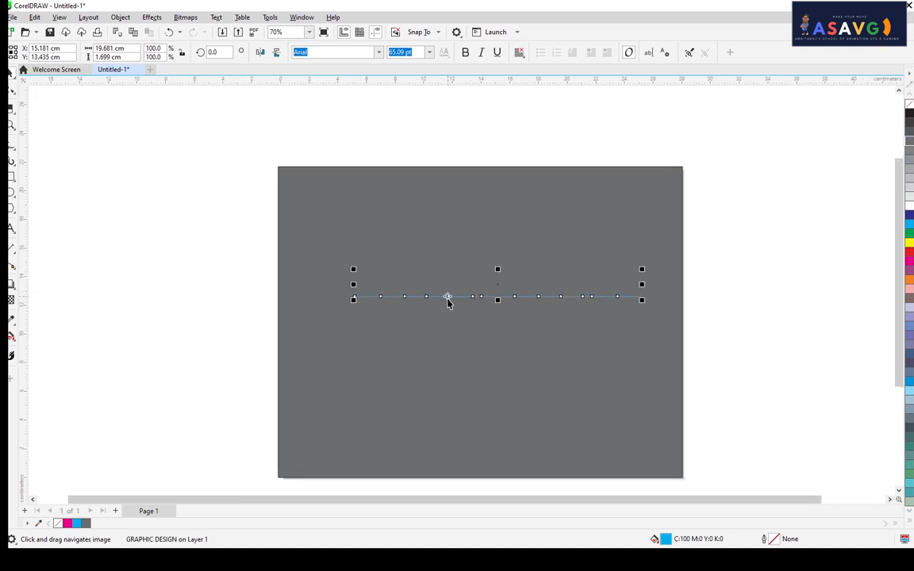
pyautogui.moveTo(523, 314); pyautogui.dragTo(467, 294)
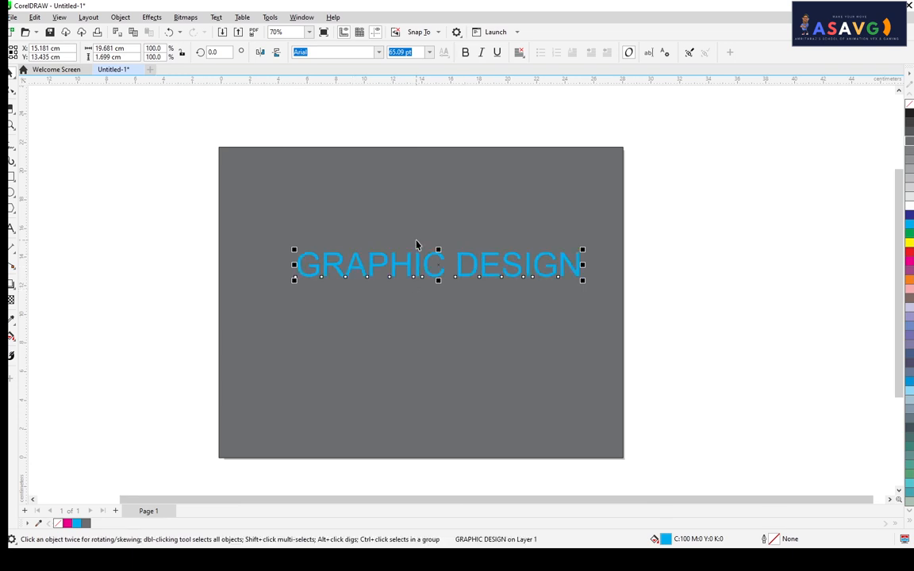
# Switch the GRAPHIC DESIGN text repeatedly between behind and in front of the gray rectangle, finishing with it in front.
pyautogui.hotkey('ctrl', 'z')
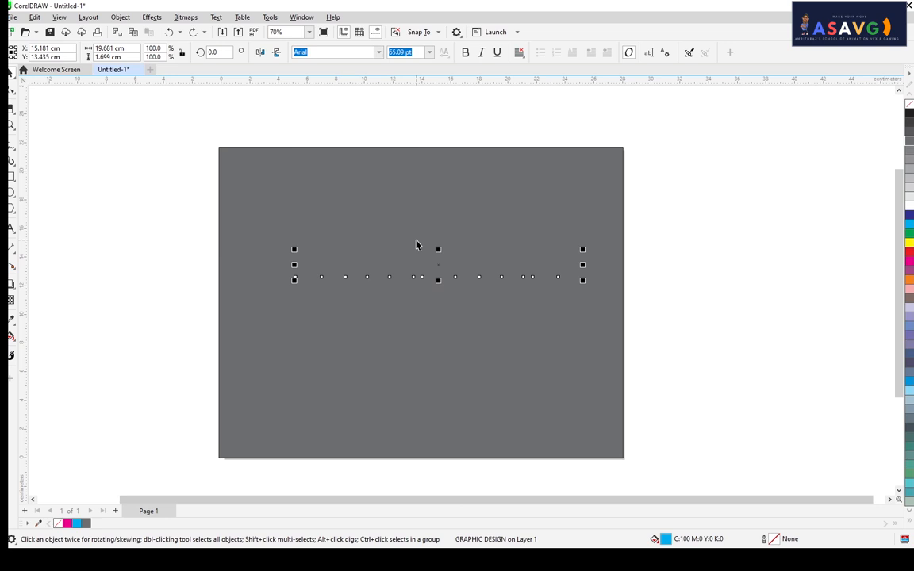
pyautogui.hotkey('ctrl', 'shift', 'z')
pyautogui.hotkey('ctrl', 'z')
pyautogui.hotkey('ctrl', 'shift', 'z')
pyautogui.hotkey('ctrl', 'z')
pyautogui.hotkey('ctrl', 'shift', 'z')
pyautogui.hotkey('ctrl', 'z')
pyautogui.hotkey('ctrl', 'shift', 'z')
pyautogui.hotkey('ctrl', 'z')
pyautogui.hotkey('shift', 'pageup')
pyautogui.hotkey('shift', 'pagedown')
pyautogui.hotkey('shift', 'pageup')
# Make the GRAPHIC DESIGN text bold.
pyautogui.click(465, 52)
pyautogui.scroll(2, 429, 240)
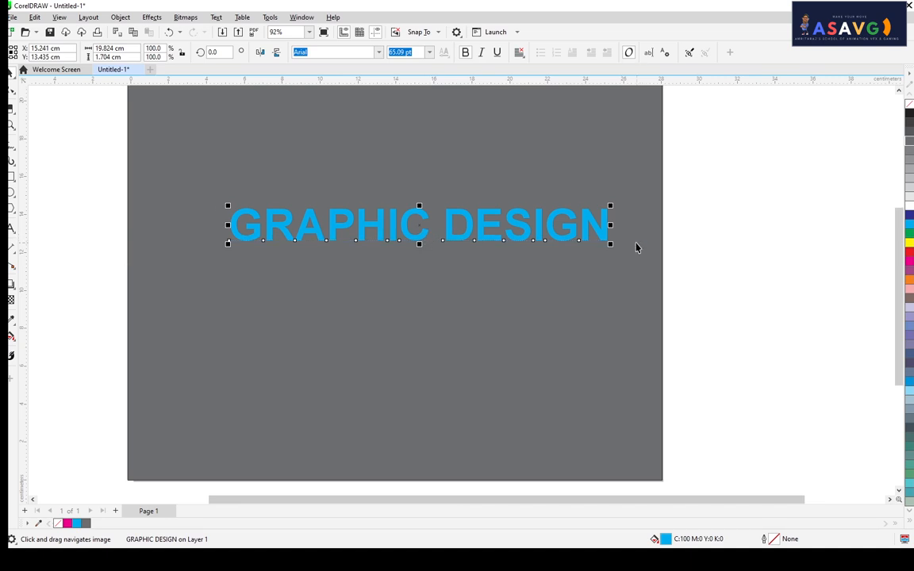
pyautogui.moveTo(636, 249); pyautogui.dragTo(613, 252)
pyautogui.moveTo(367, 279); pyautogui.dragTo(400, 274)
pyautogui.scroll(3, 355, 244)
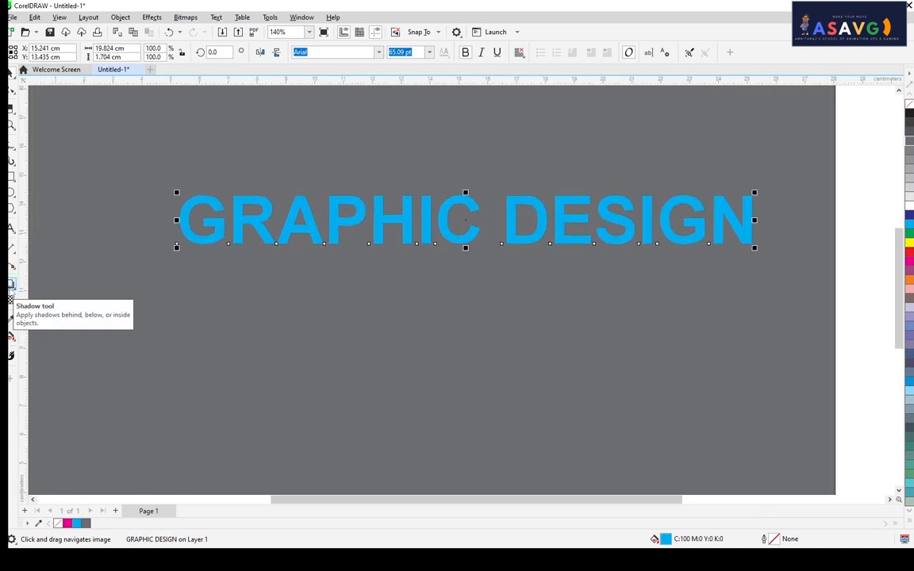
# Apply a drop shadow to the GRAPHIC DESIGN text, running horizontally from the first G to just past the final N.
pyautogui.click(11, 285)
pyautogui.click(46, 284)
pyautogui.moveTo(210, 226); pyautogui.dragTo(759, 219)
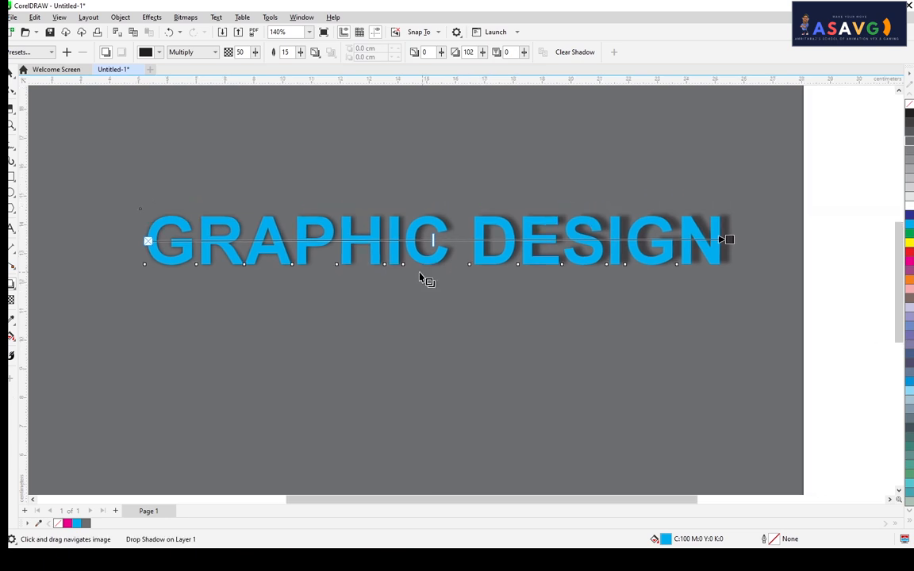
pyautogui.scroll(4, 449, 237)
pyautogui.scroll(-4, 538, 273)
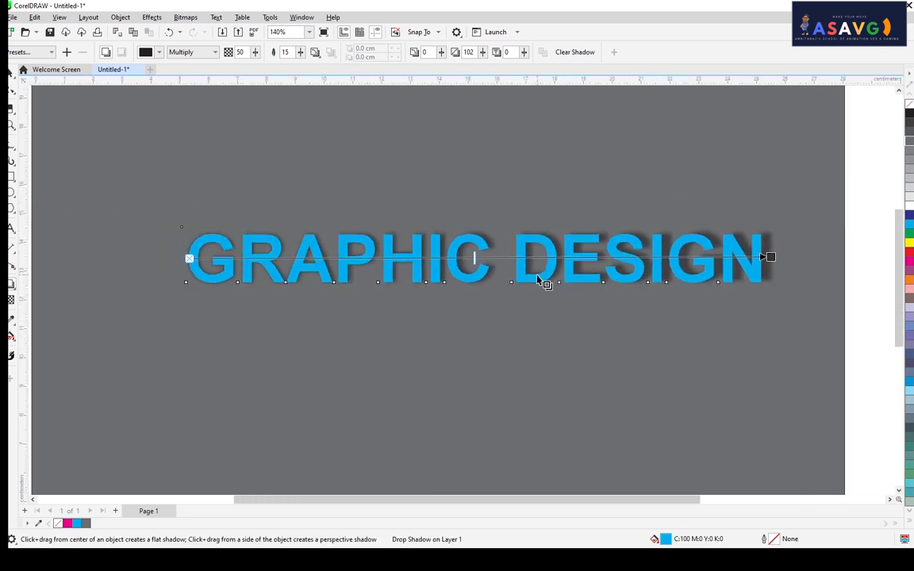
# Swing the drop shadow's end away from the text and bring it back level, just past the final N.
pyautogui.scroll(-1, 538, 276)
pyautogui.moveTo(545, 287); pyautogui.dragTo(541, 261)
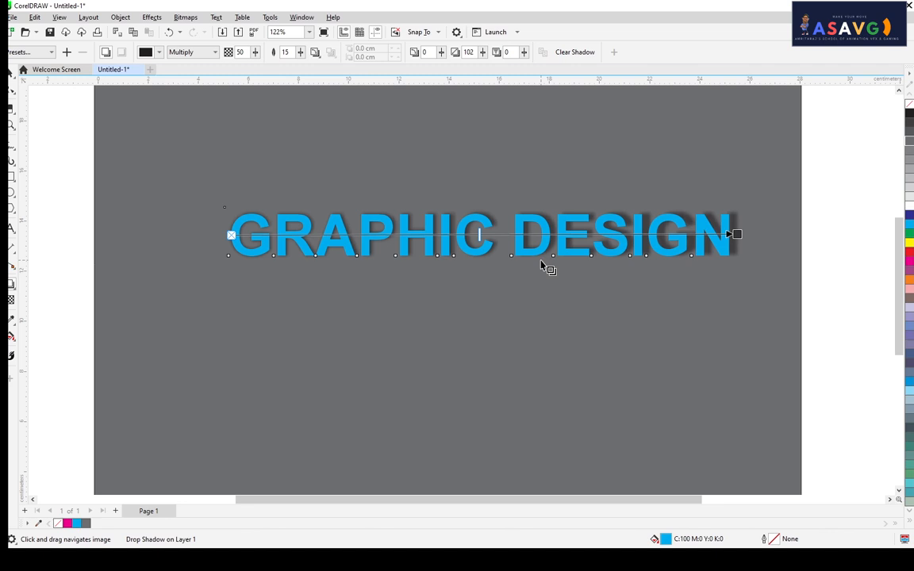
pyautogui.moveTo(738, 235); pyautogui.dragTo(729, 400)
pyautogui.hotkey('ctrl', 'z')
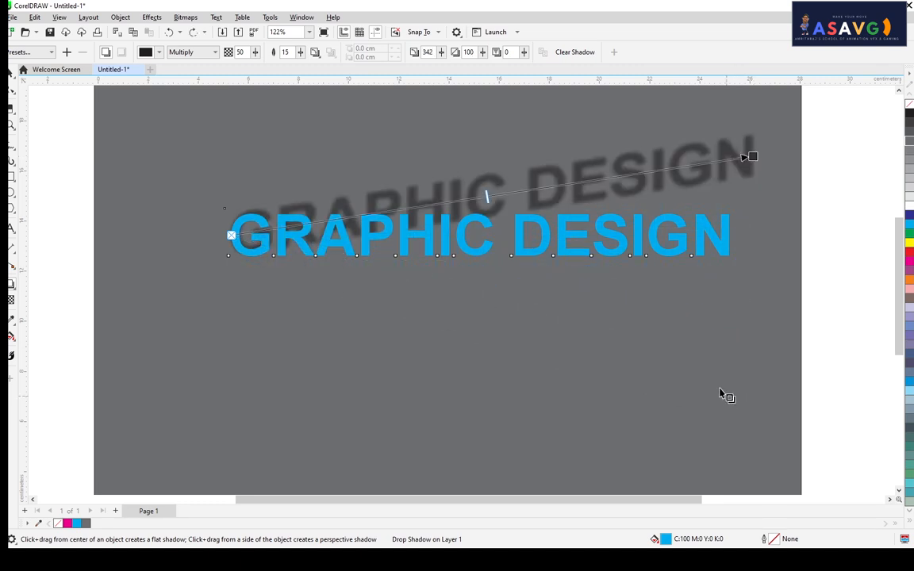
pyautogui.moveTo(752, 156); pyautogui.dragTo(731, 235)
# Vary the drop shadow's opacity on the artwork and set it to 57.
pyautogui.hscroll(2, 313, 210)
pyautogui.scroll(2, 313, 211)
pyautogui.moveTo(415, 254); pyautogui.dragTo(335, 254)
pyautogui.moveTo(442, 254); pyautogui.dragTo(443, 254)
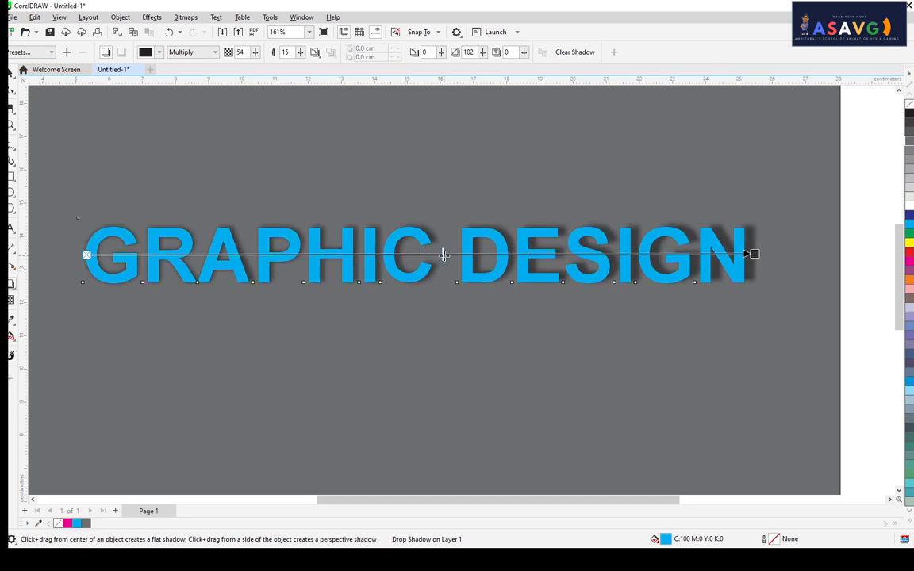
pyautogui.moveTo(506, 255); pyautogui.dragTo(401, 254)
pyautogui.moveTo(402, 254); pyautogui.dragTo(459, 254)
# Try the Gaussian Blur and Inside feathering directions on the text's drop shadow.
pyautogui.click(316, 52)
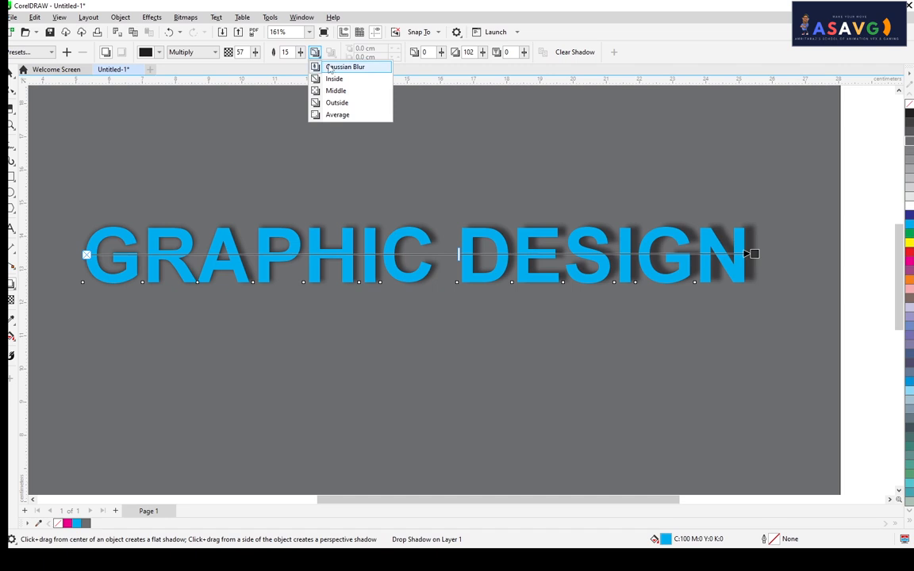
pyautogui.click(329, 67)
pyautogui.scroll(3, 410, 151)
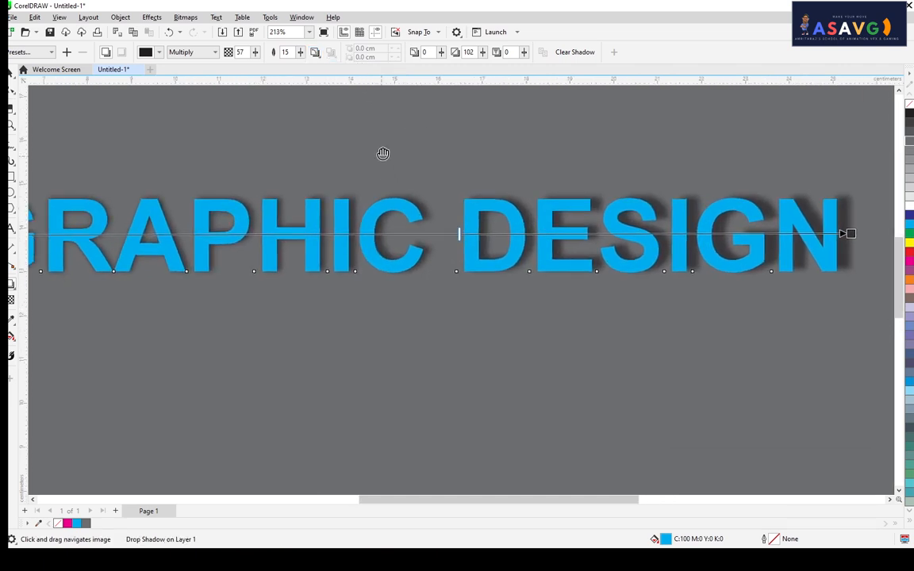
pyautogui.click(316, 52)
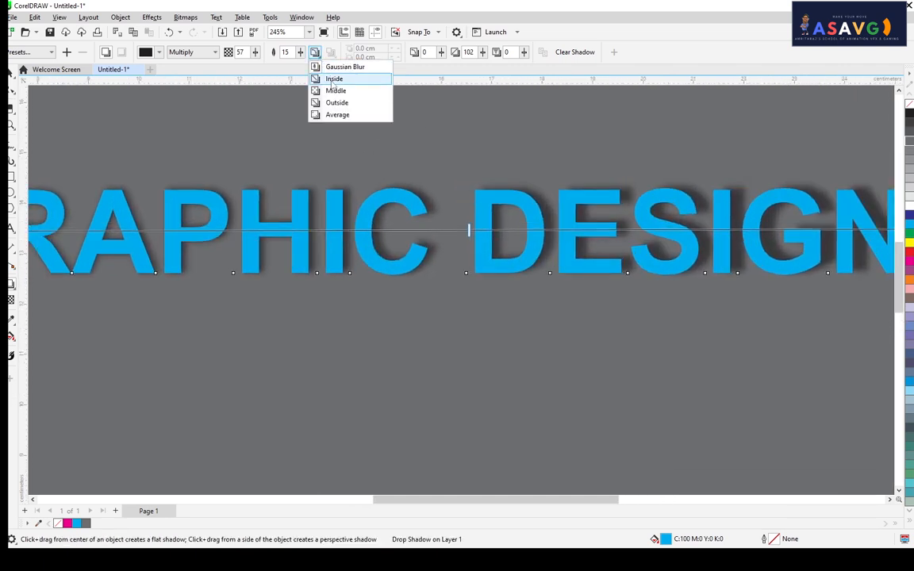
pyautogui.click(332, 78)
pyautogui.scroll(-1, 352, 131)
pyautogui.scroll(2, 326, 119)
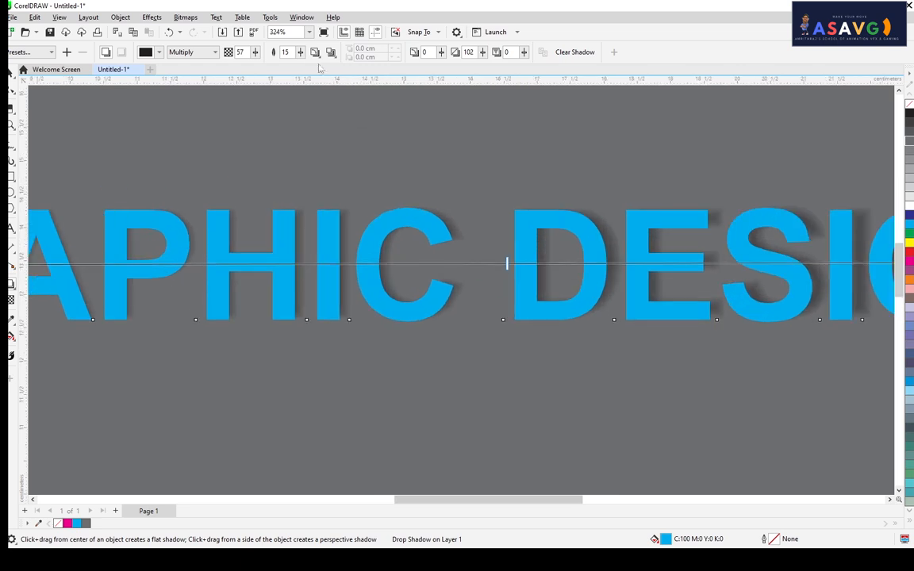
# Try the Middle, Outside and Average feathering directions on the drop shadow.
pyautogui.click(315, 52)
pyautogui.click(333, 94)
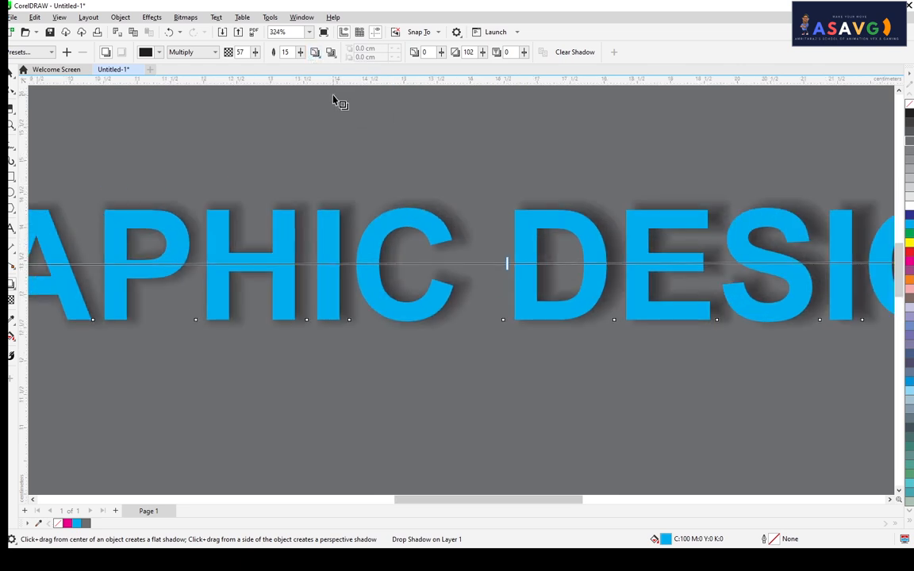
pyautogui.click(315, 52)
pyautogui.click(336, 103)
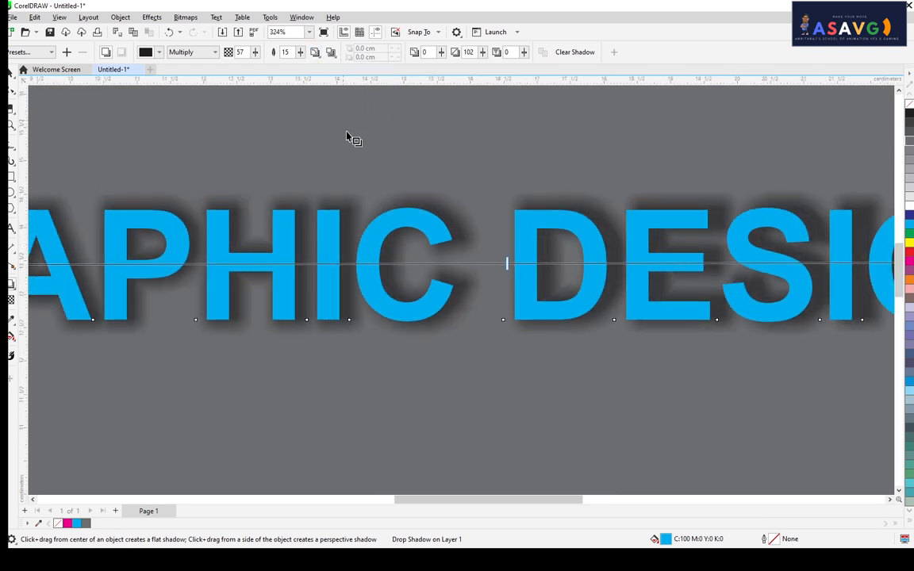
pyautogui.hscroll(-2, 428, 145)
pyautogui.click(316, 53)
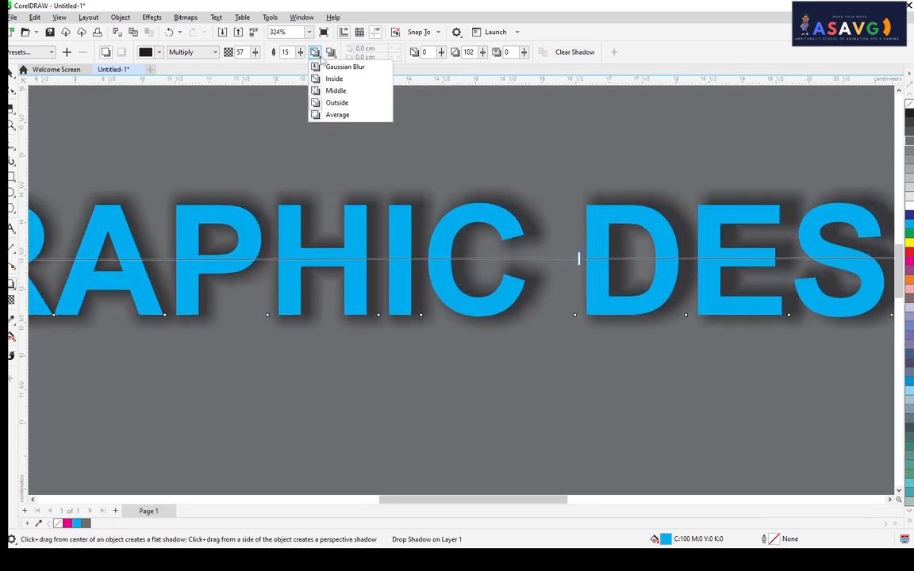
pyautogui.click(349, 117)
pyautogui.scroll(-2, 448, 200)
pyautogui.hscroll(2, 300, 175)
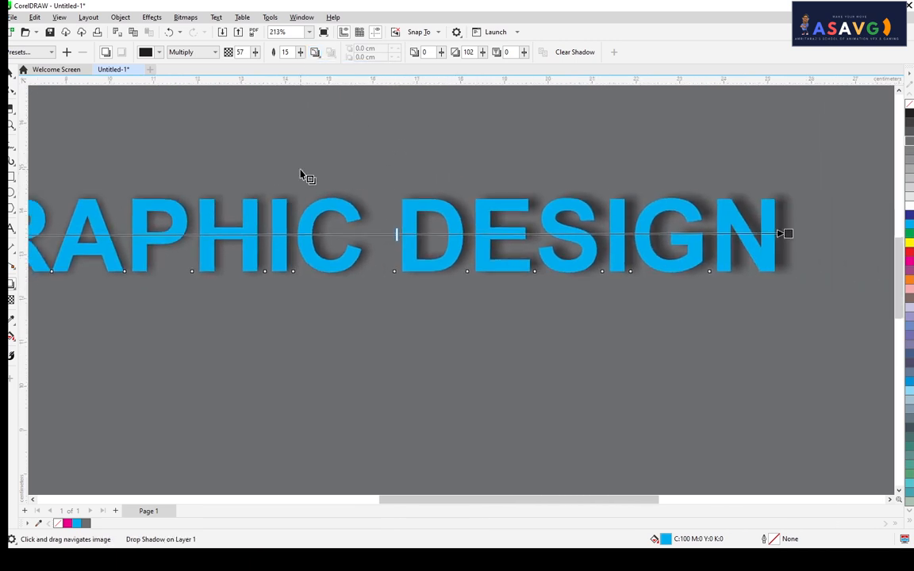
# Compare the Gaussian Blur, Inside and Middle feathering directions on the drop shadow again.
pyautogui.scroll(2, 320, 141)
pyautogui.click(315, 53)
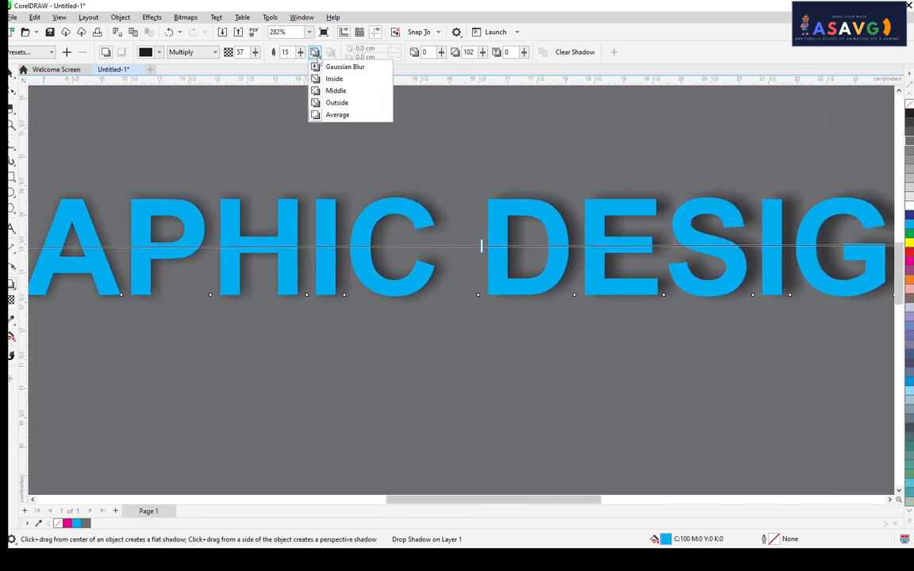
pyautogui.click(314, 65)
pyautogui.click(315, 53)
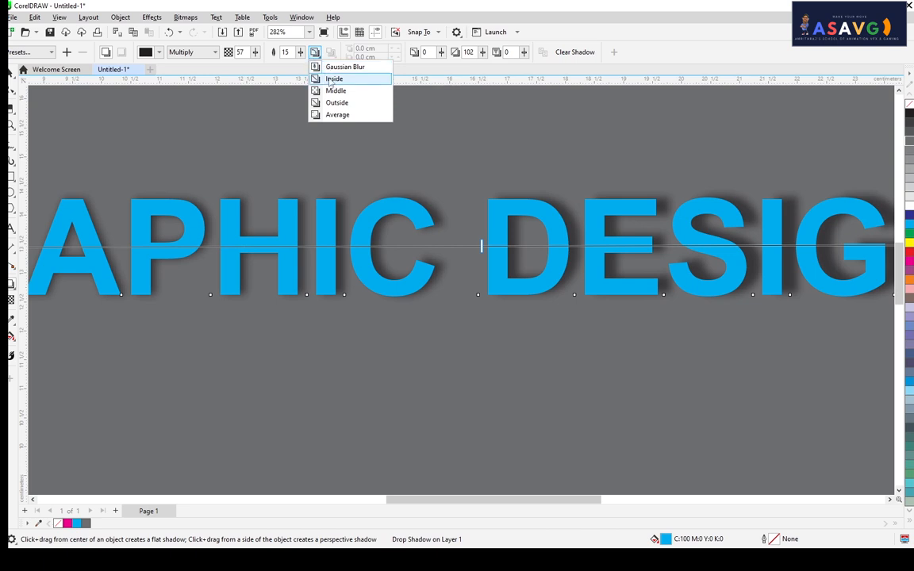
pyautogui.click(329, 81)
pyautogui.click(315, 52)
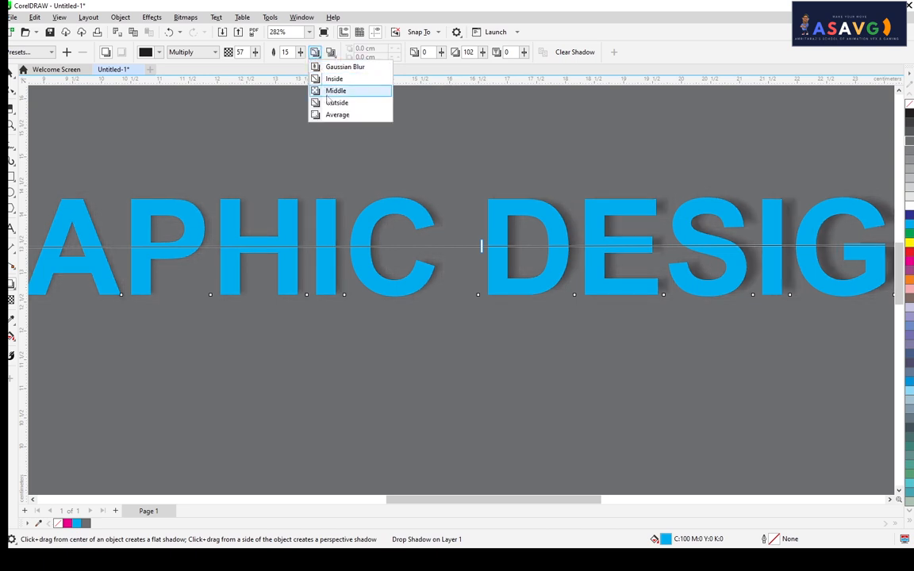
pyautogui.click(327, 90)
# Compare the Outside and Average feathering directions again, ending on Gaussian Blur.
pyautogui.click(315, 52)
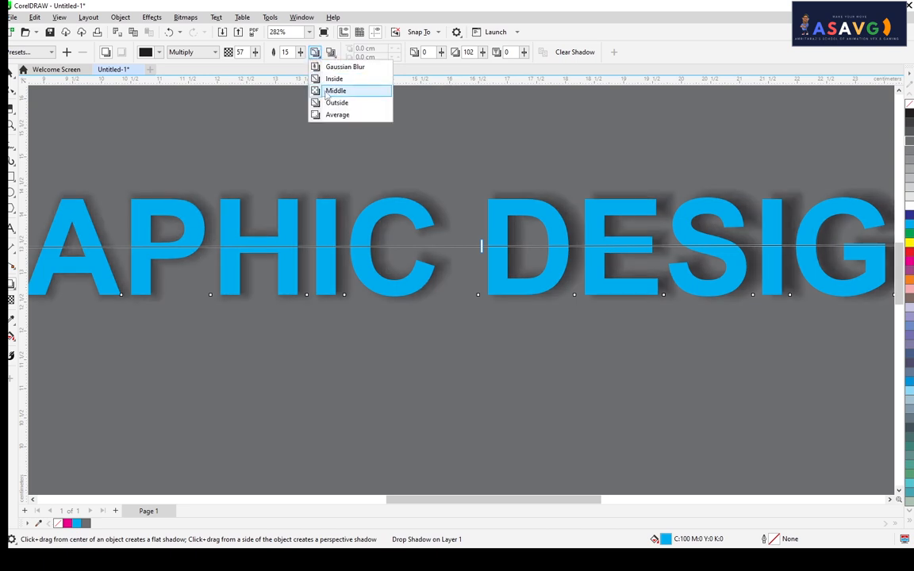
pyautogui.click(329, 103)
pyautogui.click(315, 53)
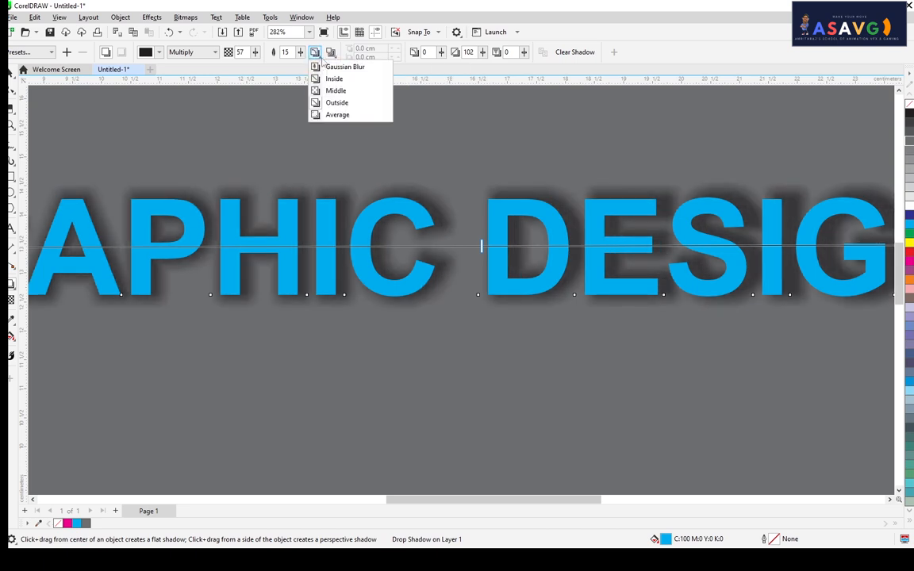
pyautogui.click(330, 114)
pyautogui.click(316, 55)
pyautogui.click(325, 67)
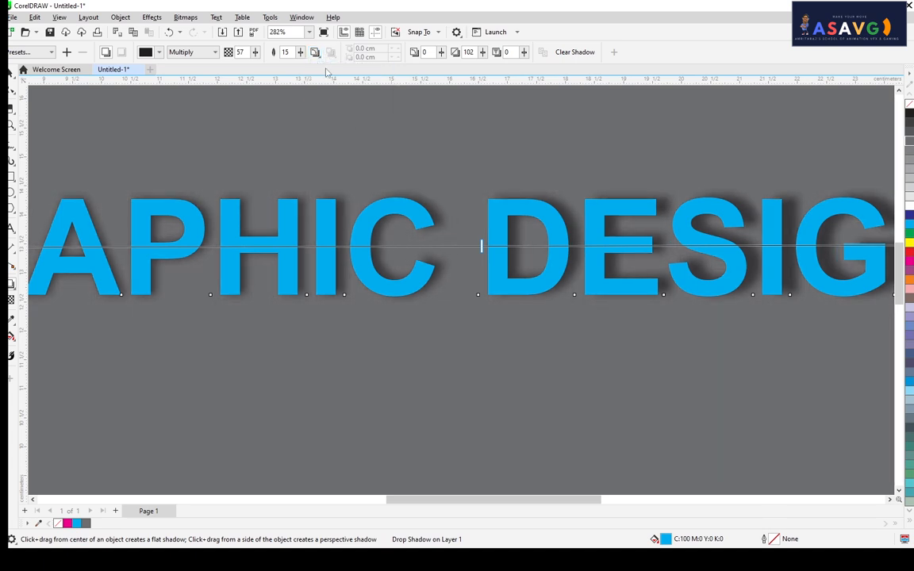
# Set the shadow's feathering direction to Inside and try the Linear and Squared feathering edges.
pyautogui.click(315, 54)
pyautogui.click(329, 80)
pyautogui.click(333, 53)
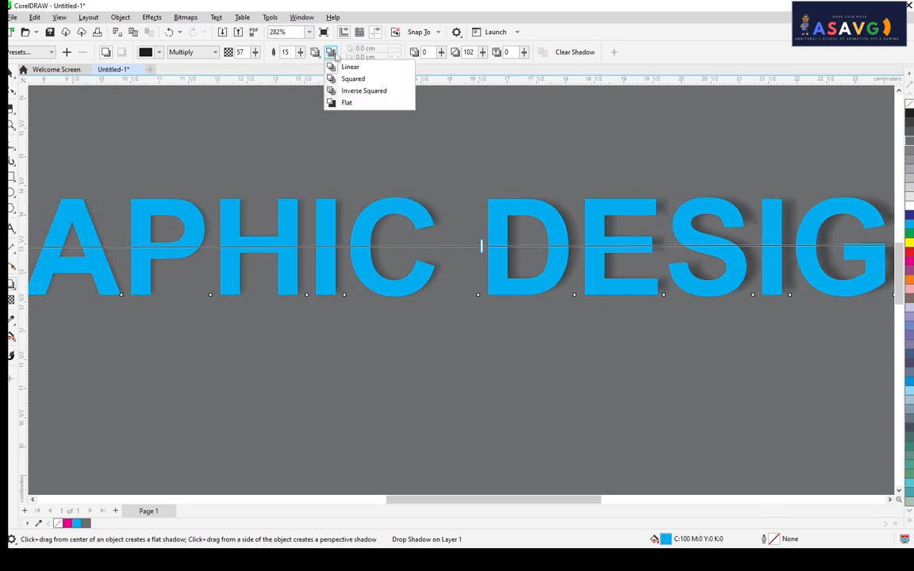
pyautogui.click(353, 69)
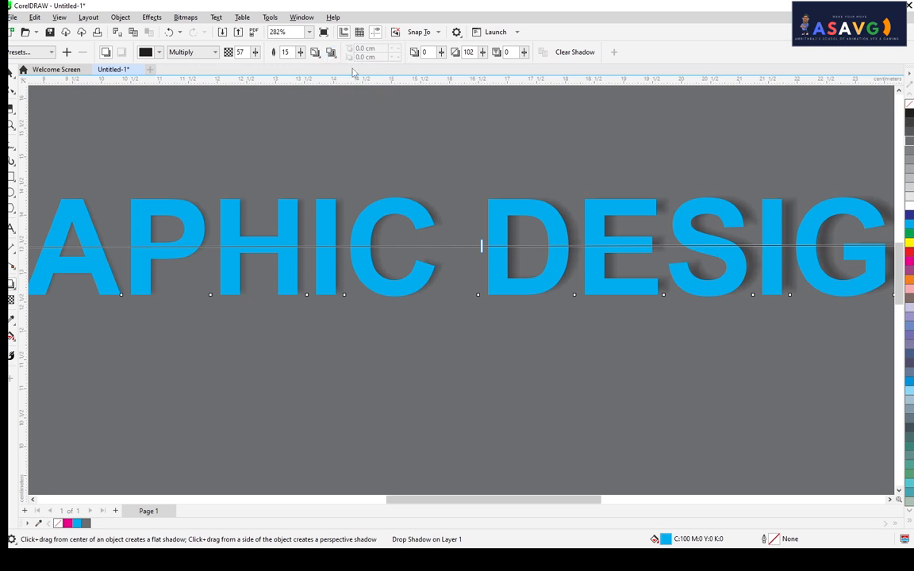
pyautogui.click(332, 53)
pyautogui.click(353, 79)
# Try the Inverse Squared and Flat feathering edges on the shadow, settling on Inverse Squared.
pyautogui.click(331, 53)
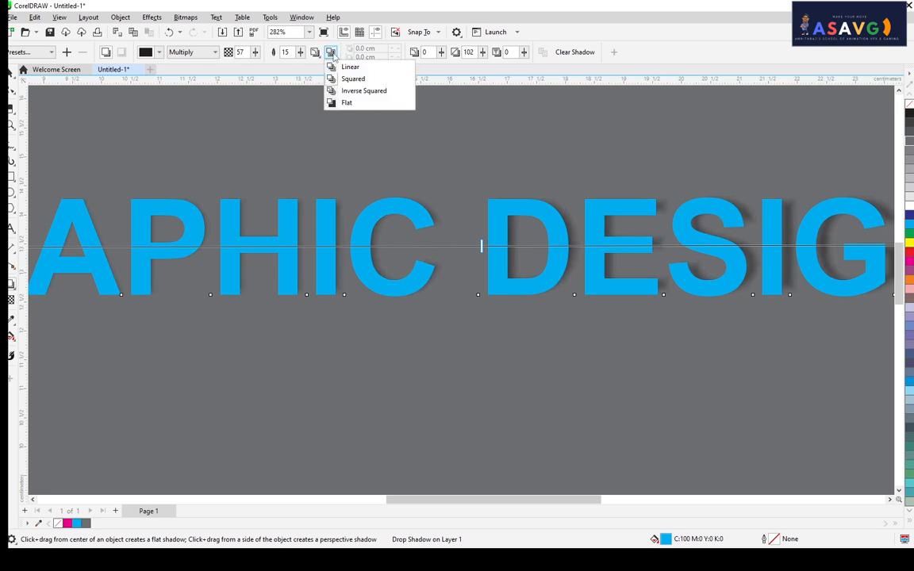
pyautogui.click(353, 91)
pyautogui.click(331, 53)
pyautogui.click(349, 102)
pyautogui.click(331, 53)
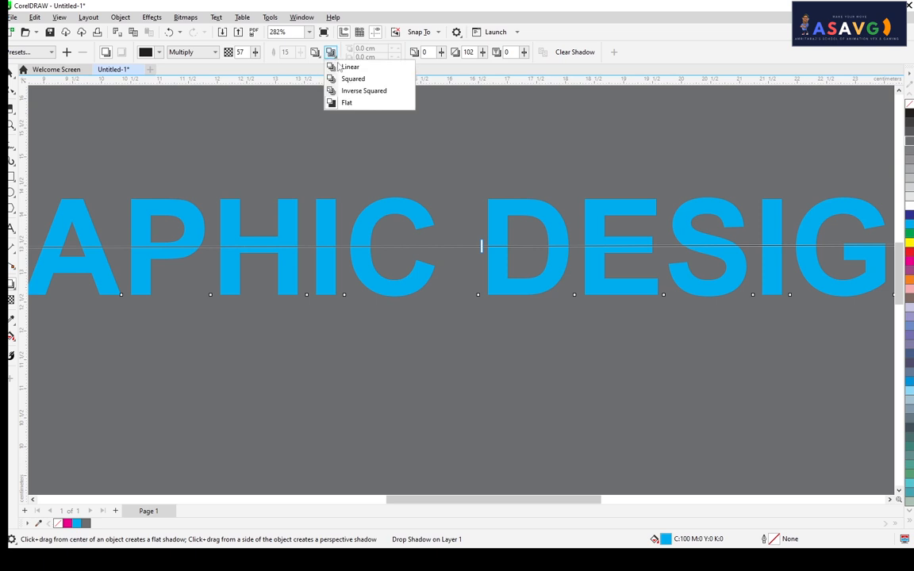
pyautogui.click(352, 91)
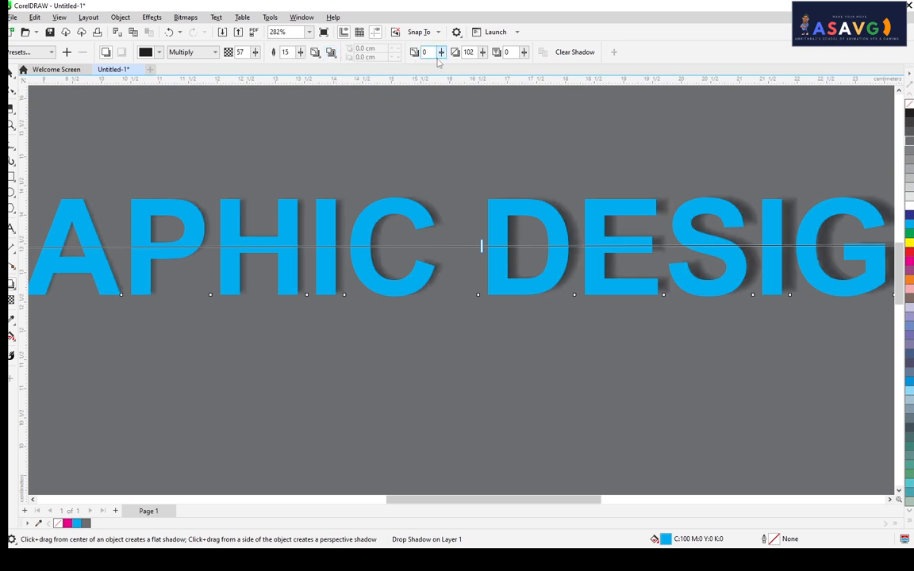
# Set the drop shadow's opacity to 76 and its feathering to 19.
pyautogui.click(256, 53)
pyautogui.click(265, 66)
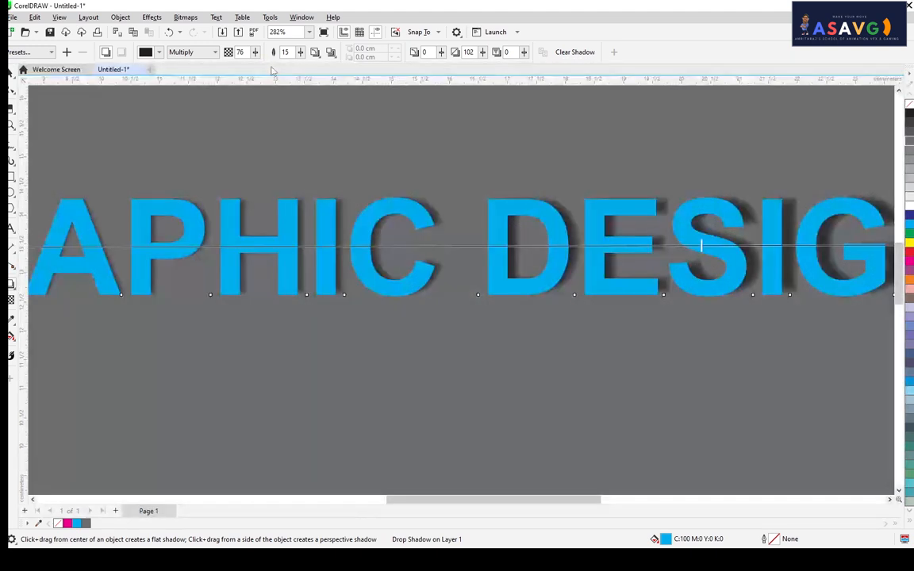
pyautogui.click(277, 53)
pyautogui.click(278, 67)
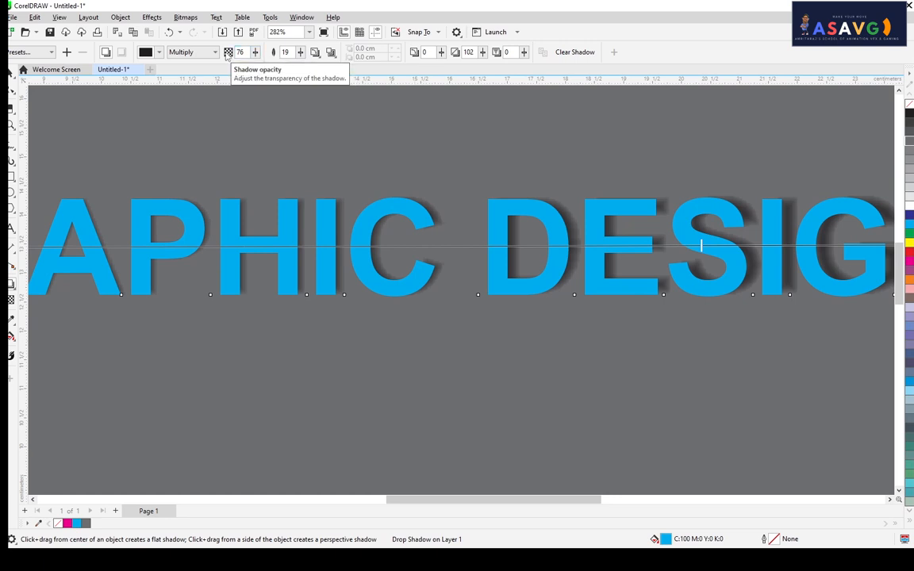
# Reduce the drop shadow's feathering to 11 and set its feathering direction to Outside.
pyautogui.click(301, 53)
pyautogui.moveTo(301, 66); pyautogui.dragTo(297, 67)
pyautogui.click(315, 52)
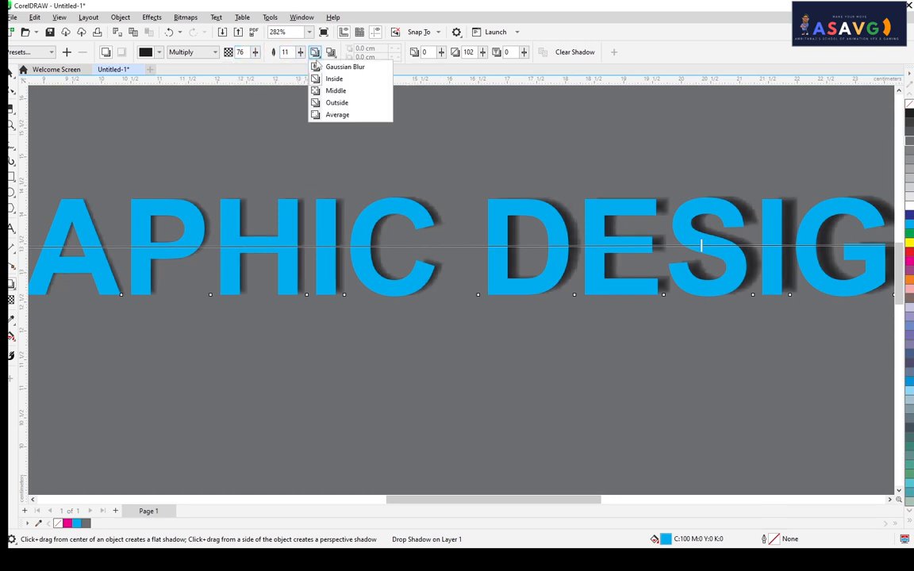
pyautogui.click(332, 98)
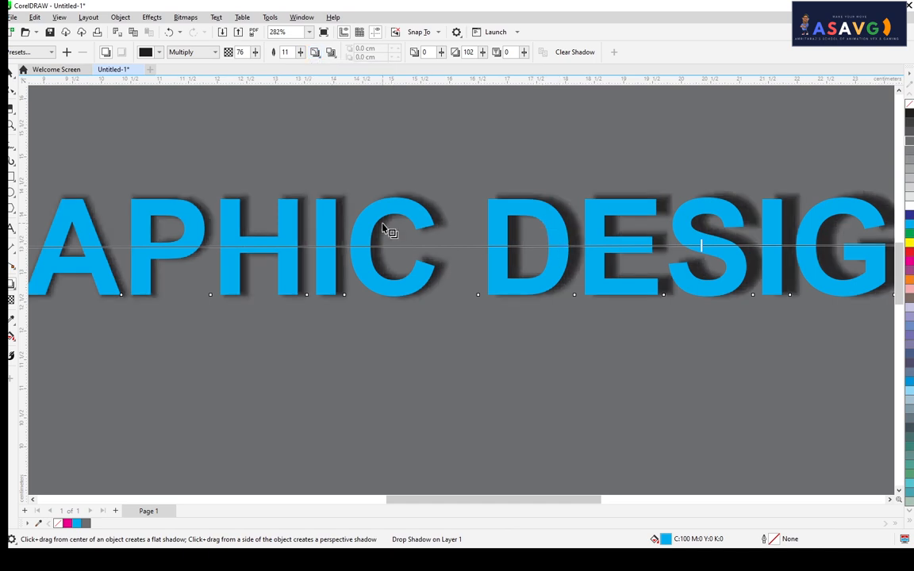
# Set the drop shadow's opacity to 47 on the GRAPHIC DESIGN text.
pyautogui.scroll(2, 385, 229)
pyautogui.scroll(1, 349, 223)
pyautogui.scroll(-1, 326, 220)
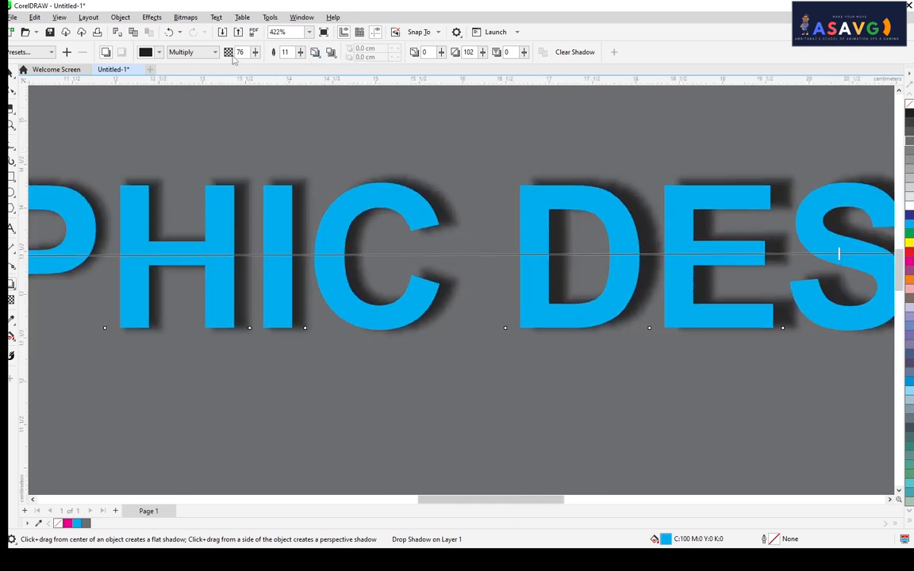
pyautogui.click(255, 51)
pyautogui.moveTo(231, 61)
pyautogui.mouseDown()
pyautogui.moveTo(223, 63)
pyautogui.moveTo(247, 69)
pyautogui.mouseUp()
pyautogui.click(255, 53)
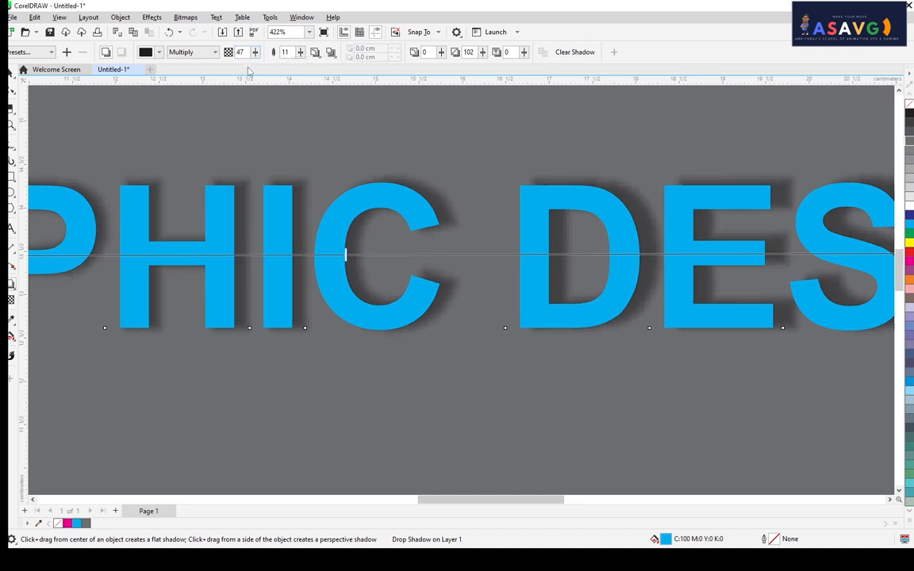
pyautogui.scroll(-2, 515, 200)
pyautogui.moveTo(547, 274); pyautogui.dragTo(527, 306)
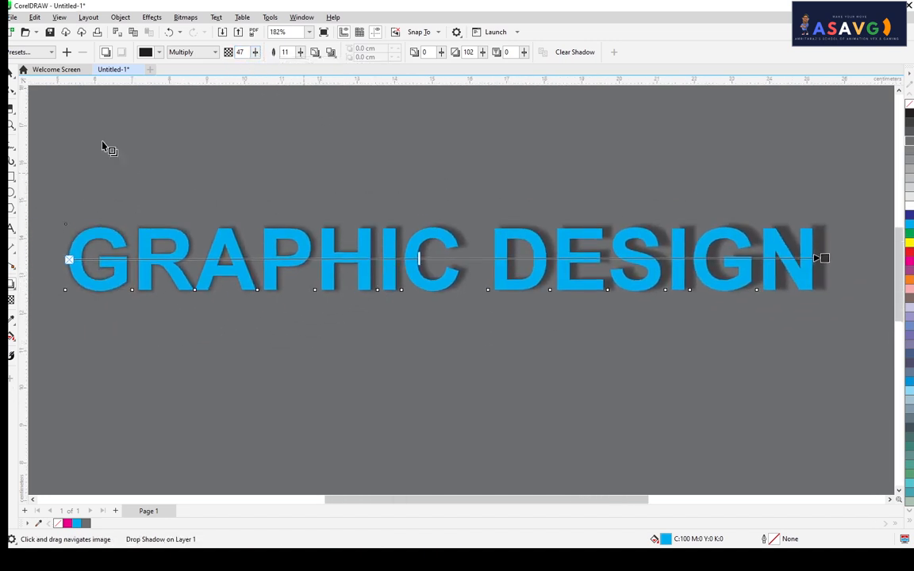
# Apply the Flat Top Right shadow preset and move the shadow to an offset of about 1.5 cm horizontally and 2.1 cm vertically.
pyautogui.click(27, 53)
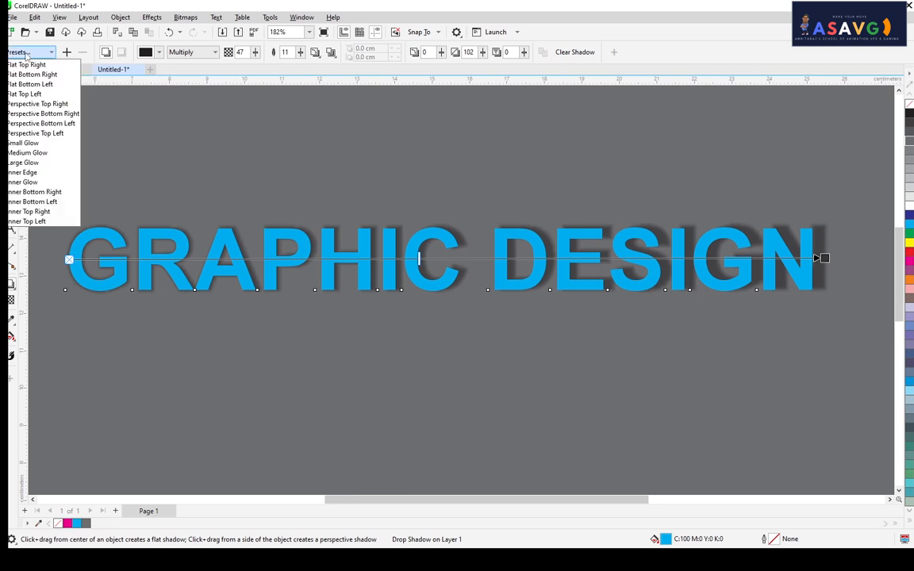
pyautogui.click(30, 66)
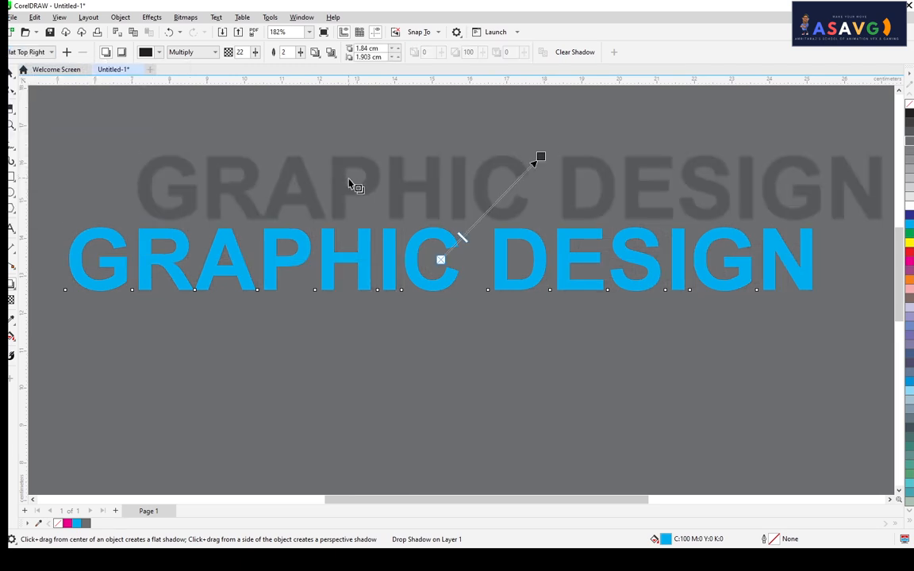
pyautogui.moveTo(451, 192)
pyautogui.mouseDown()
pyautogui.moveTo(454, 178)
pyautogui.moveTo(456, 211)
pyautogui.mouseUp()
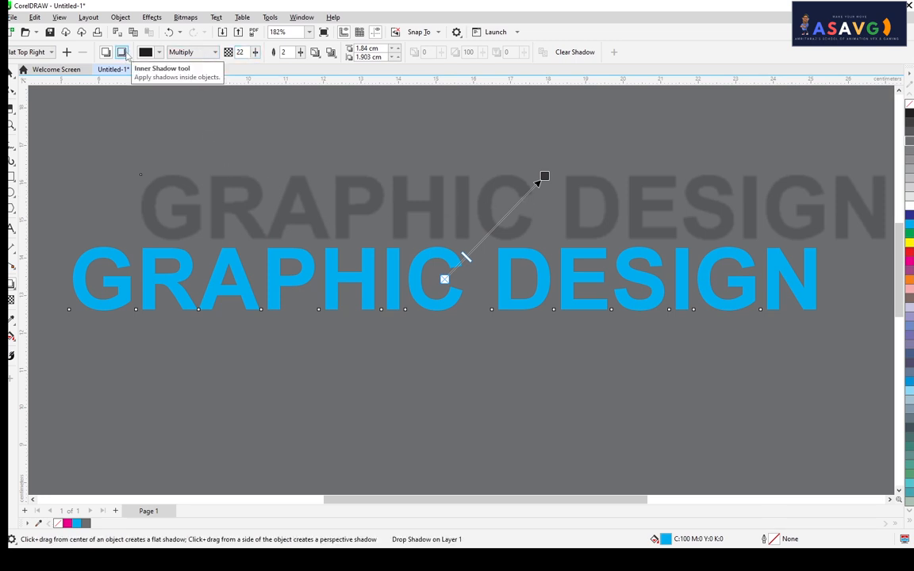
pyautogui.moveTo(544, 177); pyautogui.dragTo(526, 167)
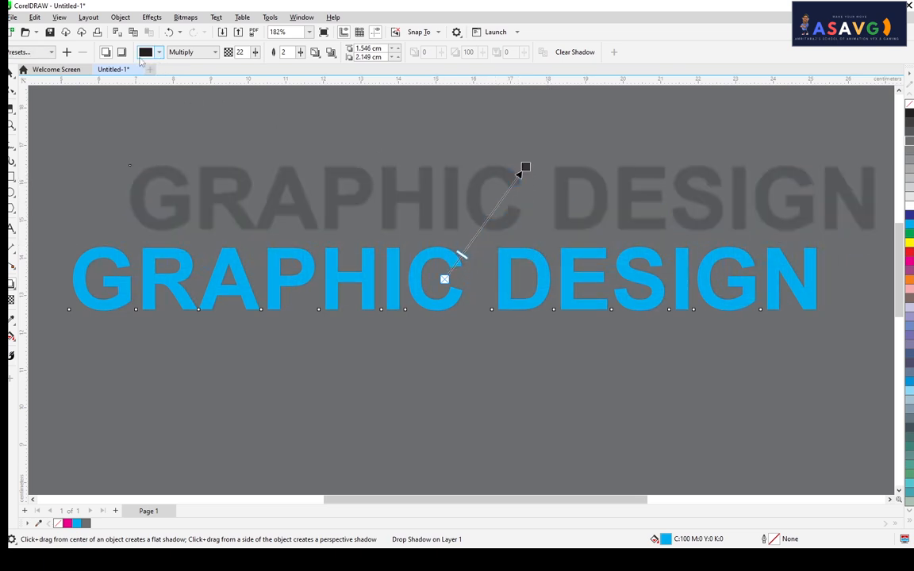
pyautogui.click(315, 52)
pyautogui.click(332, 53)
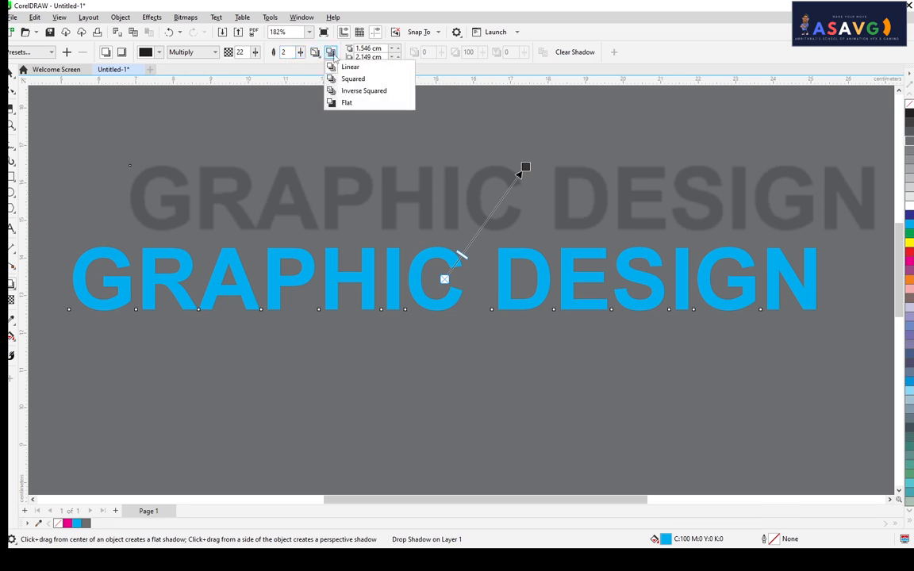
# Switch to the Inner Shadow tool and give the GRAPHIC DESIGN text an inner shadow.
pyautogui.click(121, 52)
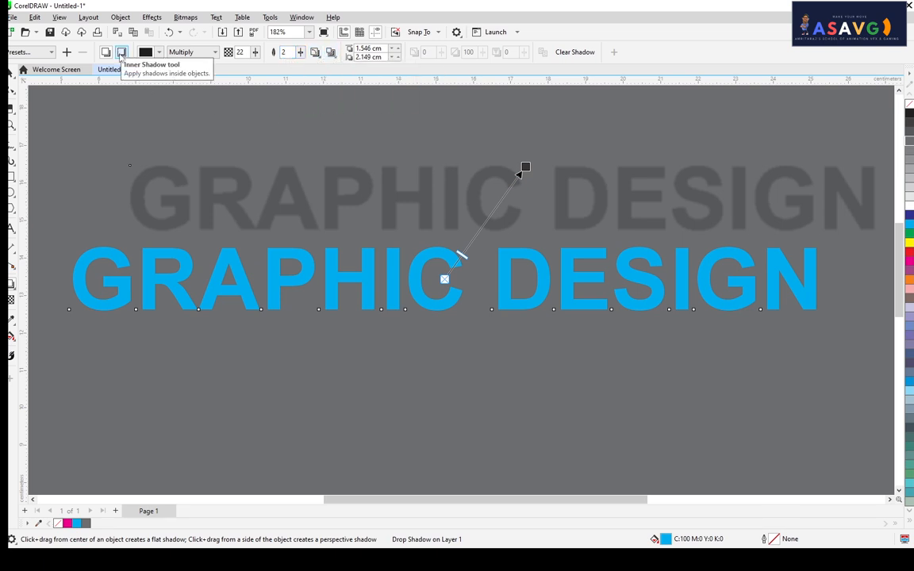
pyautogui.scroll(4, 424, 290)
pyautogui.scroll(-4, 563, 220)
pyautogui.moveTo(572, 158); pyautogui.dragTo(681, 310)
pyautogui.scroll(2, 591, 300)
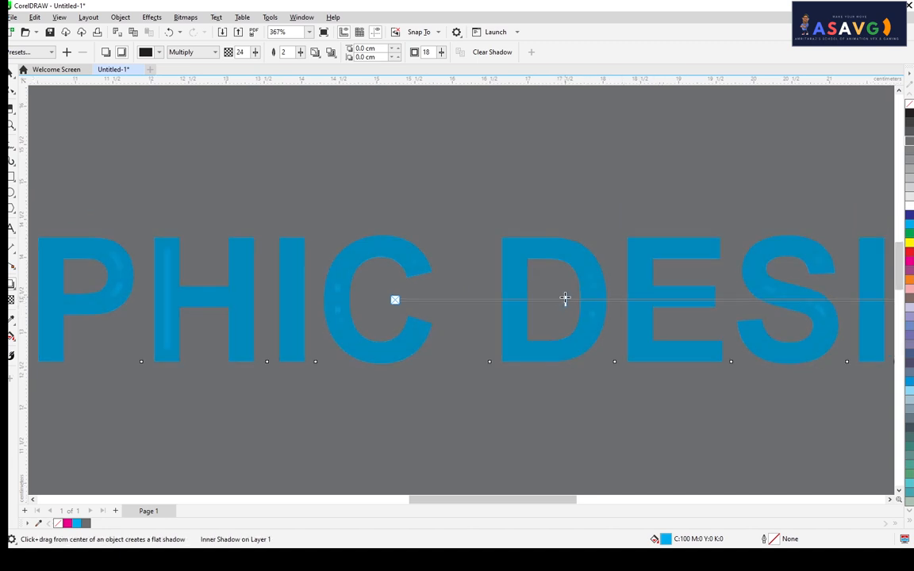
# Set the inner shadow's opacity to 20 and inspect the shading inside the letters.
pyautogui.moveTo(543, 299); pyautogui.dragTo(523, 239)
pyautogui.scroll(-1, 524, 241)
pyautogui.moveTo(341, 292); pyautogui.dragTo(583, 300)
pyautogui.hscroll(-2, 401, 285)
pyautogui.scroll(4, 428, 261)
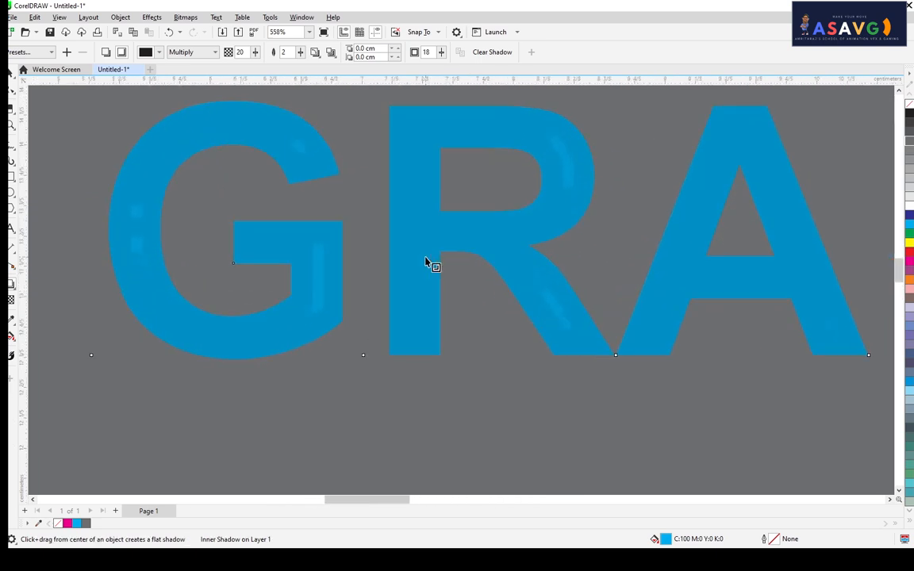
pyautogui.scroll(-1, 563, 255)
pyautogui.hscroll(2, 564, 255)
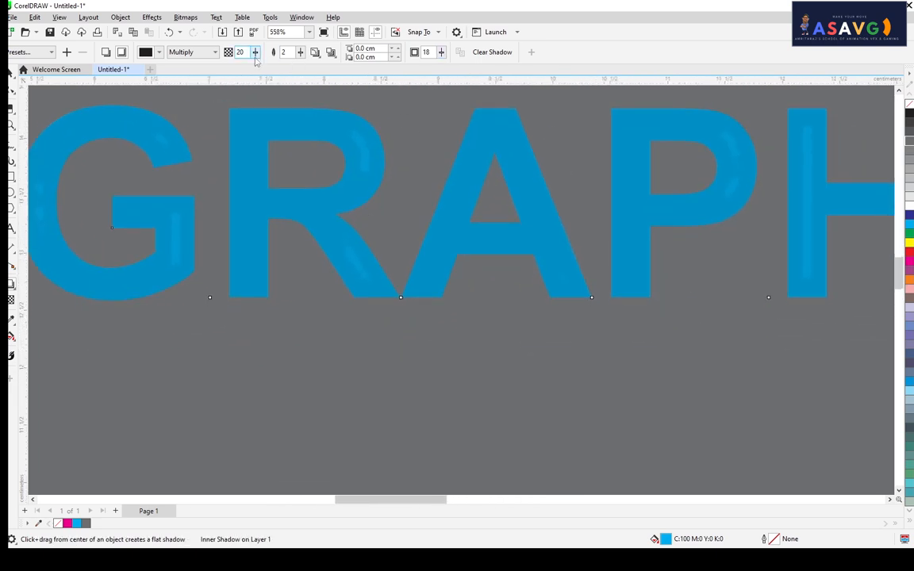
# Set the inner shadow's feathering to 43.
pyautogui.moveTo(301, 59); pyautogui.dragTo(303, 63)
pyautogui.click(301, 53)
pyautogui.moveTo(302, 53); pyautogui.dragTo(323, 72)
pyautogui.moveTo(274, 178); pyautogui.dragTo(305, 182)
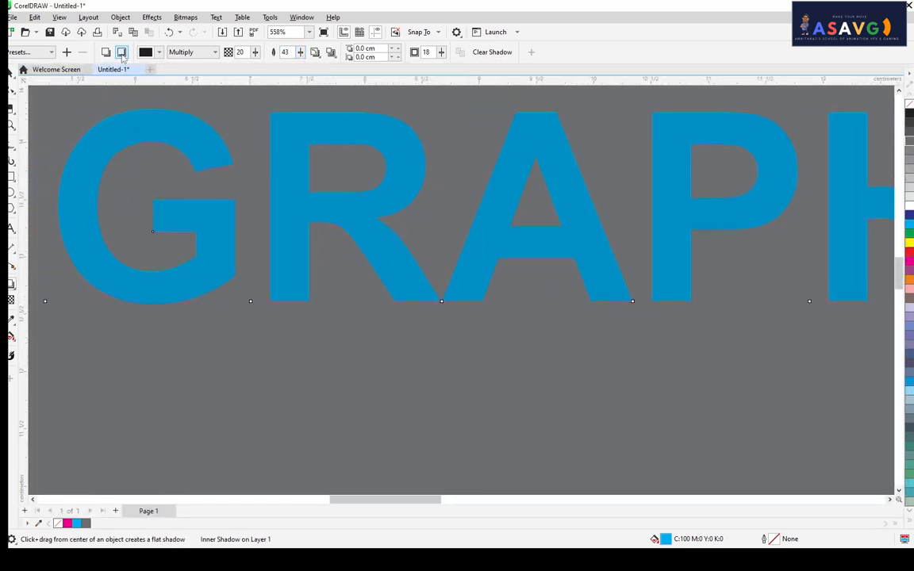
# Apply the Flat Bottom Right preset to the text and change the resulting drop shadow to an inner shadow.
pyautogui.click(38, 50)
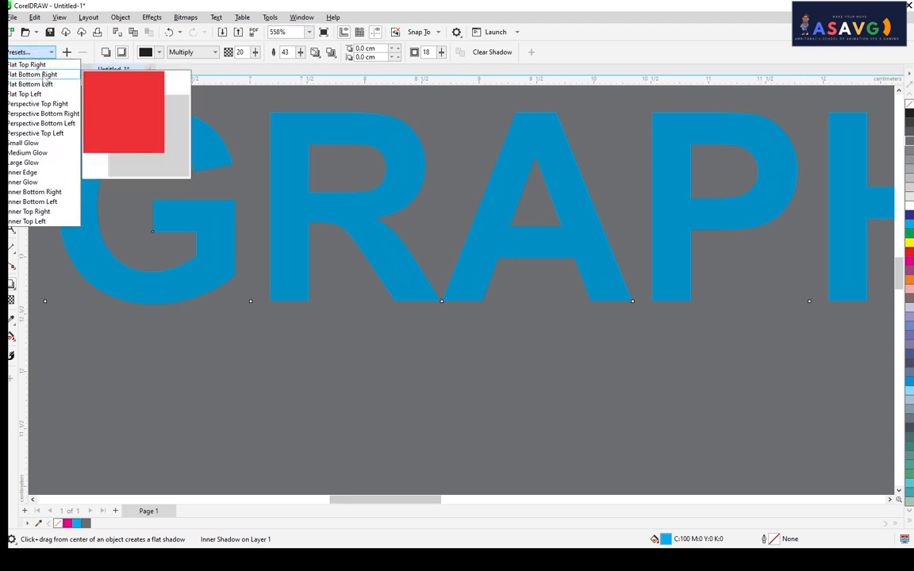
pyautogui.click(32, 74)
pyautogui.scroll(-3, 457, 204)
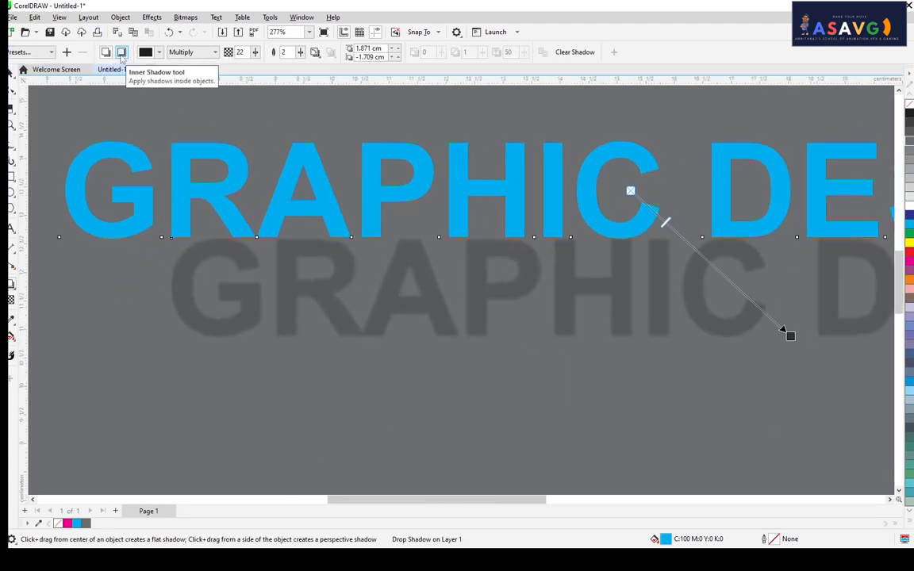
pyautogui.click(121, 53)
pyautogui.scroll(3, 537, 224)
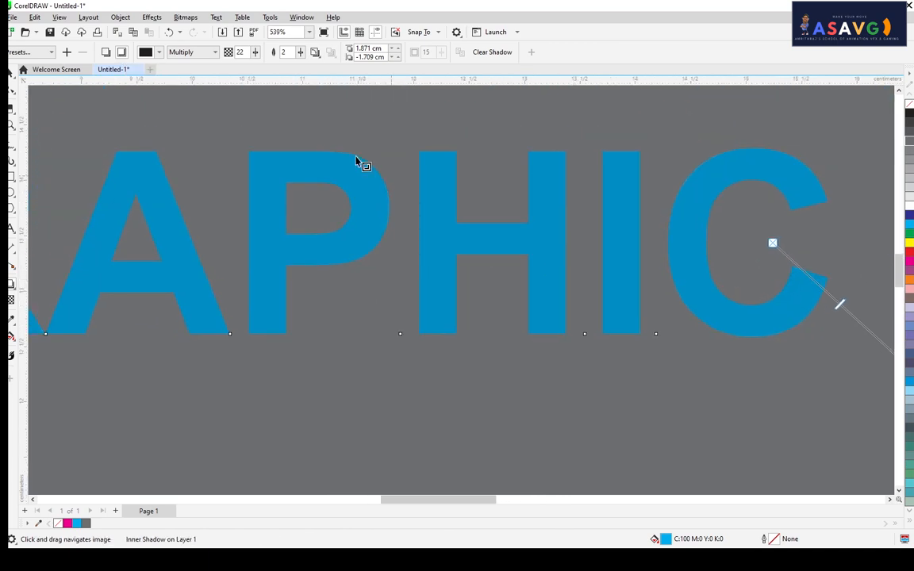
# Try inner shadow opacities of 56 and 38, settling on 27.
pyautogui.click(255, 52)
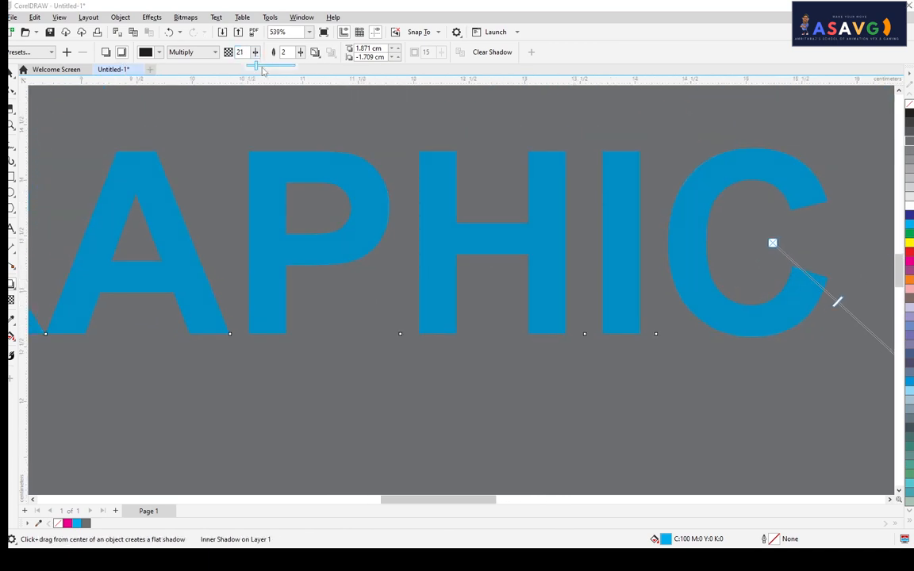
pyautogui.click(275, 70)
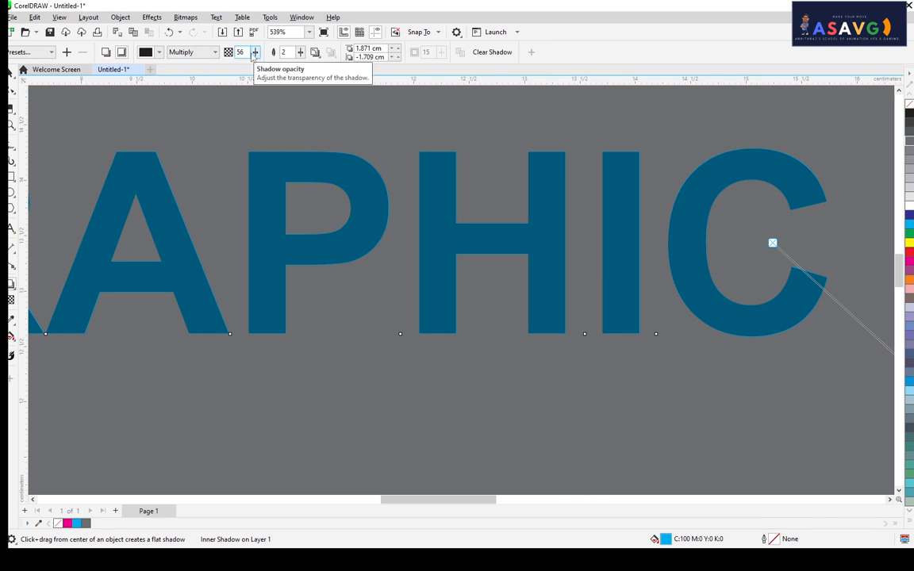
pyautogui.click(240, 67)
pyautogui.click(255, 52)
pyautogui.click(268, 70)
pyautogui.click(254, 53)
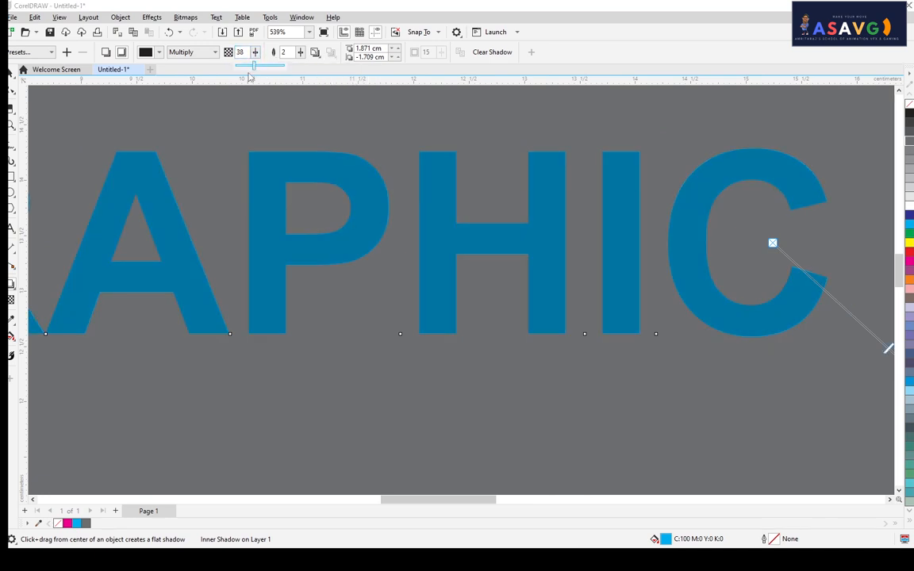
pyautogui.click(249, 69)
pyautogui.moveTo(202, 110); pyautogui.dragTo(263, 119)
# Try the Flat Bottom Left and Flat Top Left shadow presets on the text.
pyautogui.click(22, 52)
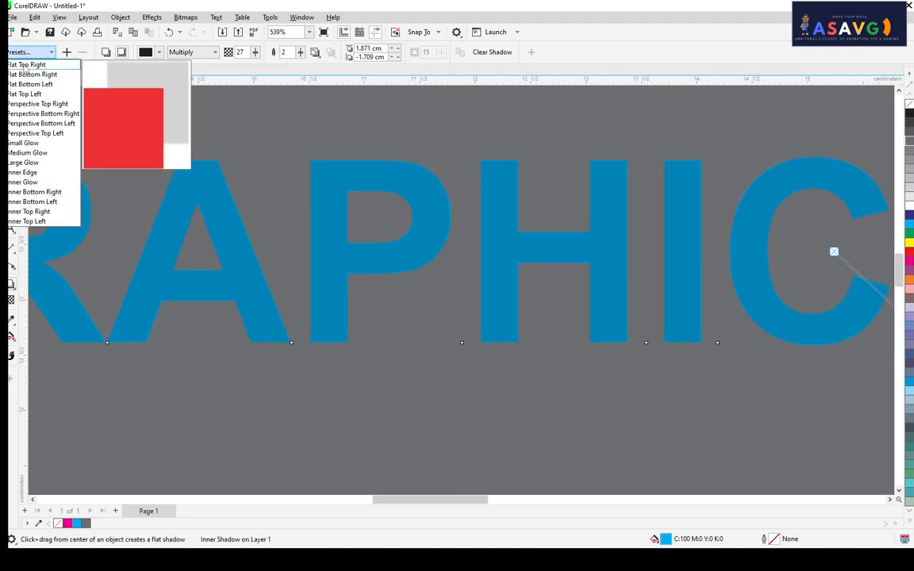
pyautogui.click(30, 84)
pyautogui.scroll(-5, 400, 206)
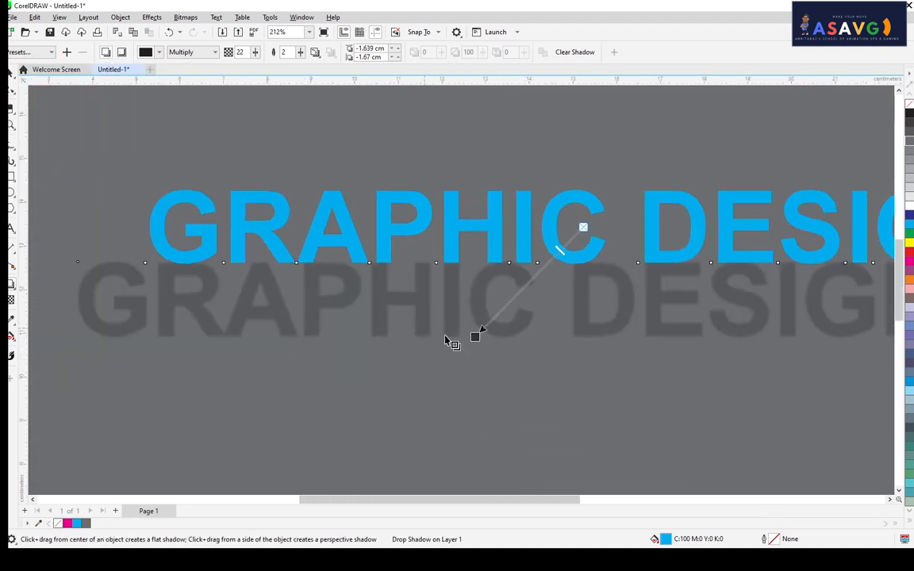
pyautogui.scroll(-2, 379, 303)
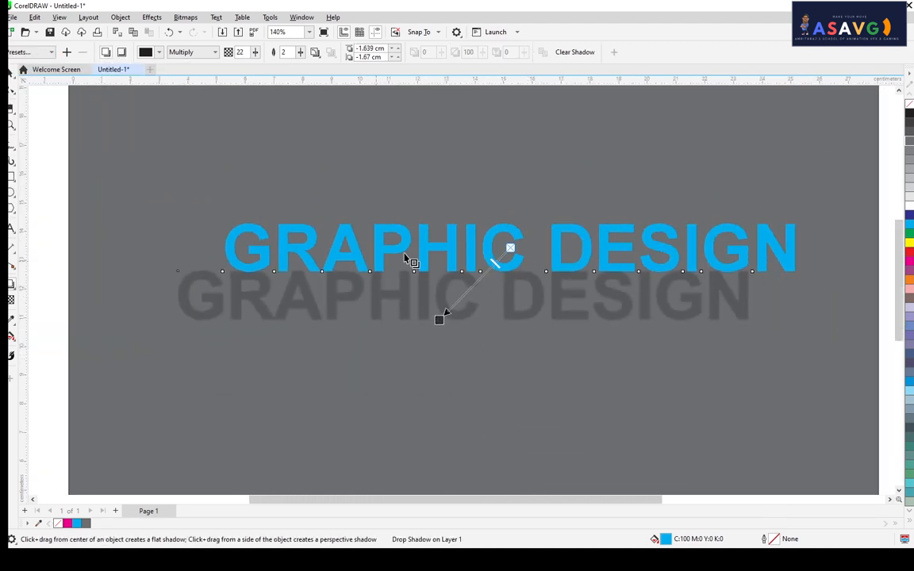
pyautogui.click(28, 52)
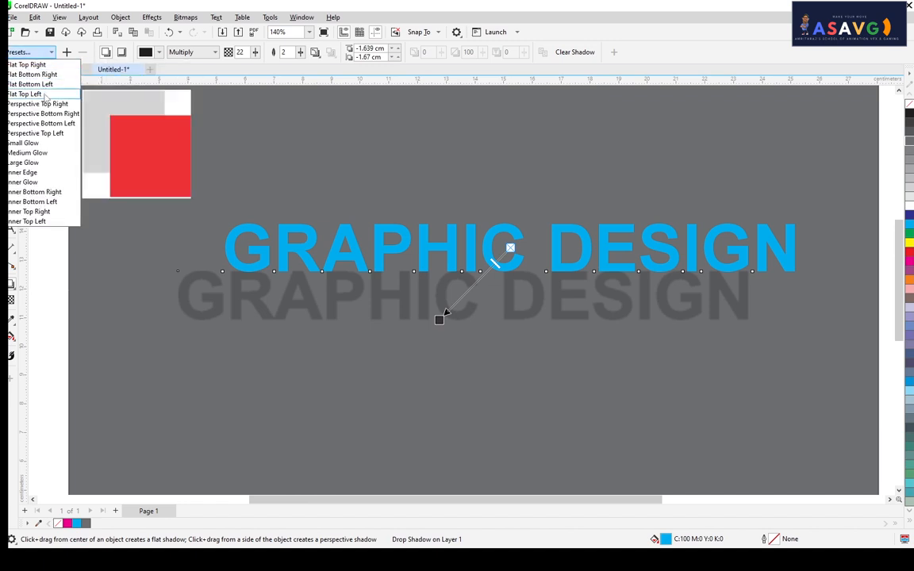
pyautogui.click(41, 94)
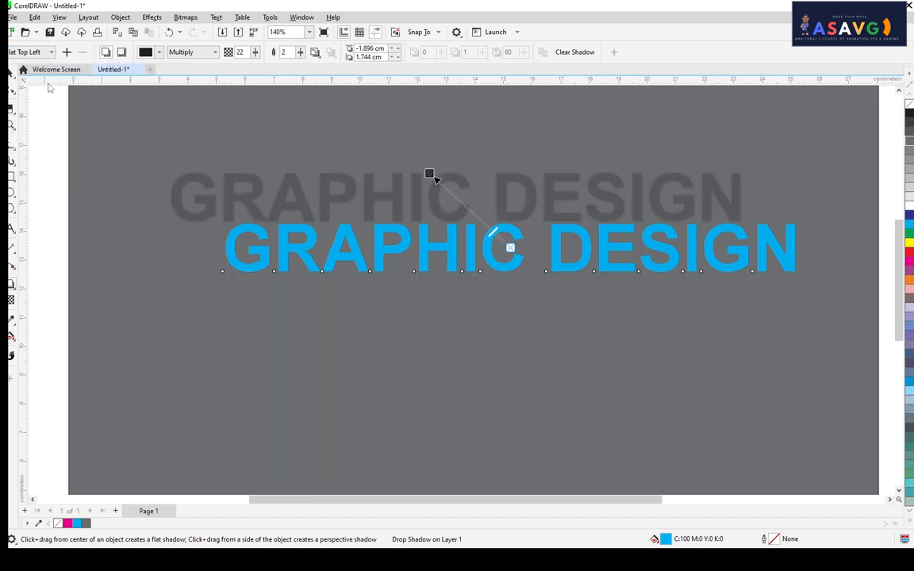
# Apply the Perspective Top Right preset and reshape the shadow to an angle of 45 and a stretch of 40.
pyautogui.click(44, 53)
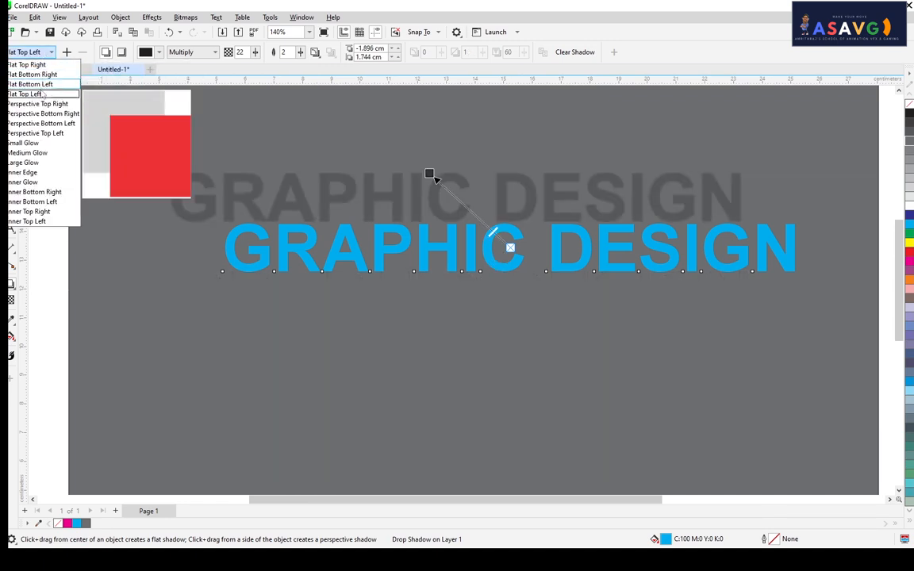
pyautogui.click(34, 110)
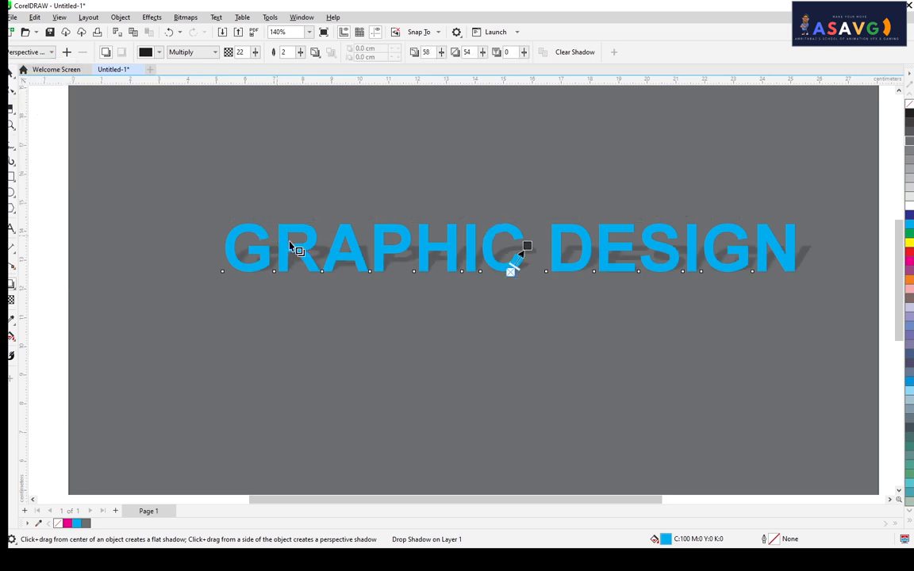
pyautogui.scroll(3, 557, 331)
pyautogui.scroll(1, 486, 338)
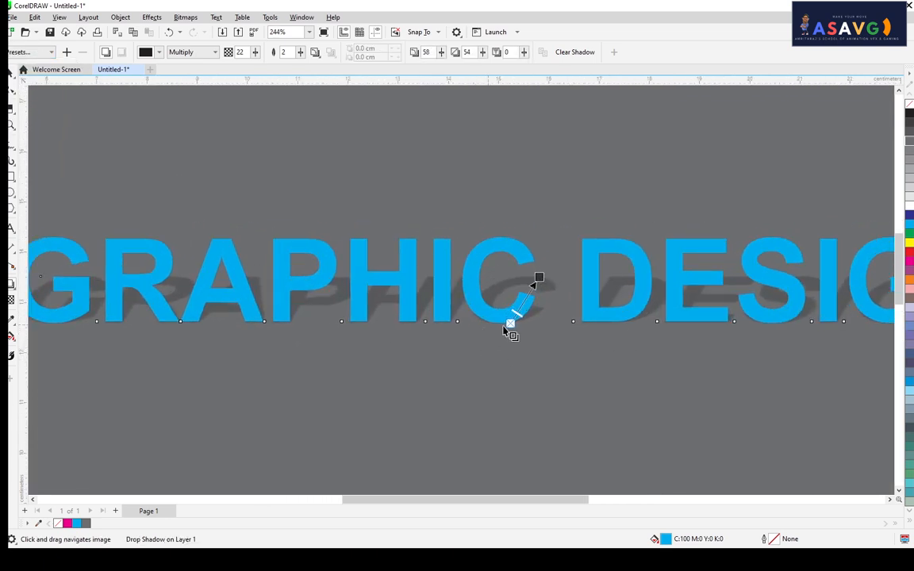
pyautogui.moveTo(539, 279); pyautogui.dragTo(543, 291)
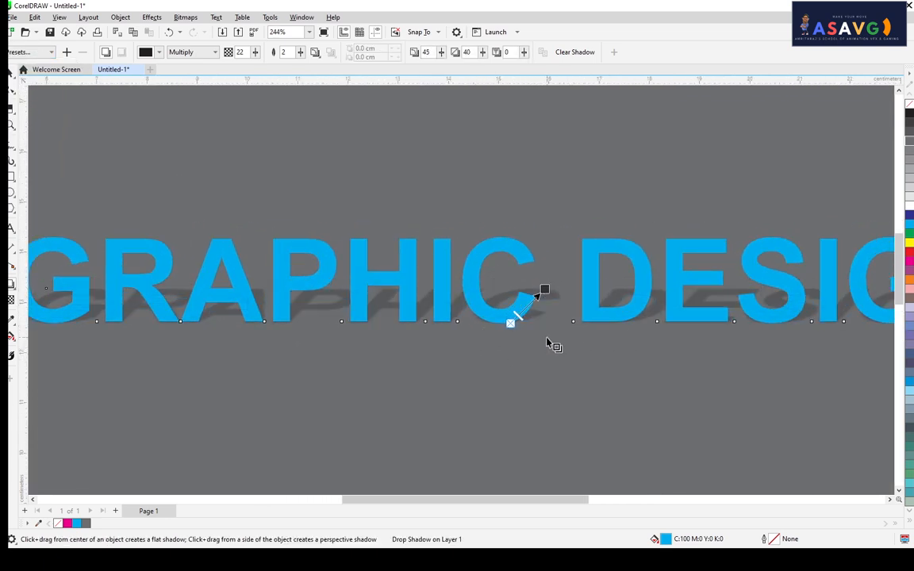
pyautogui.scroll(-2, 550, 343)
pyautogui.moveTo(648, 358); pyautogui.dragTo(567, 317)
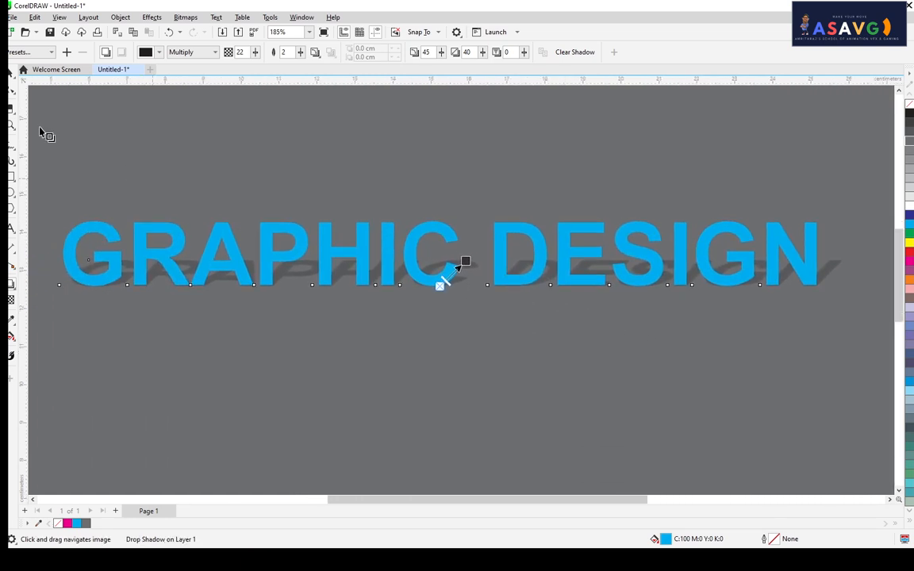
# Try the Perspective Bottom Right preset on the text, and settle on Perspective Bottom Left.
pyautogui.click(30, 52)
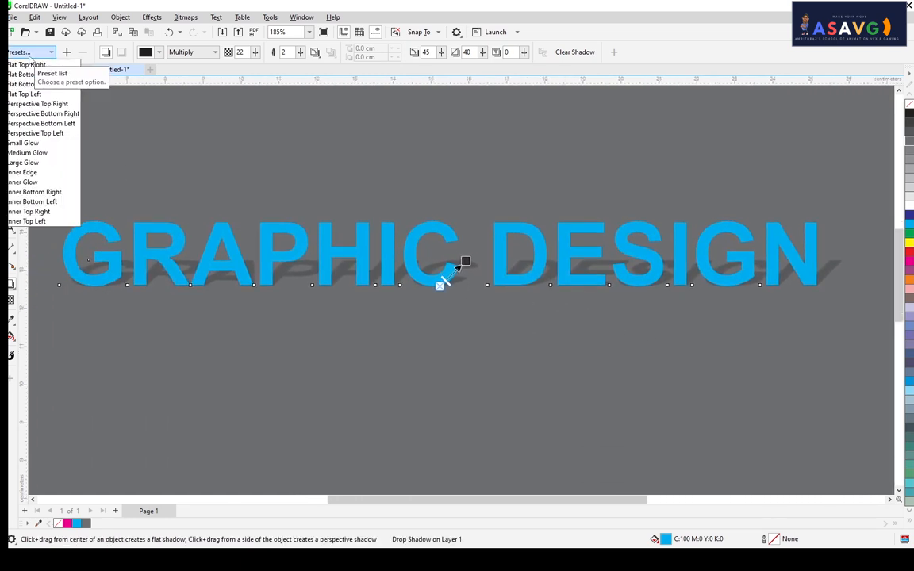
pyautogui.click(43, 119)
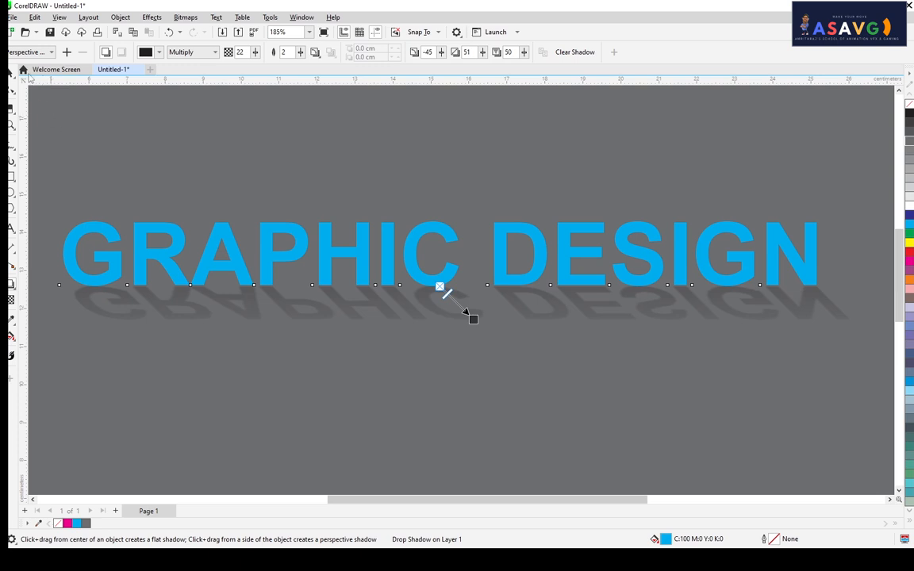
pyautogui.click(30, 52)
pyautogui.click(55, 125)
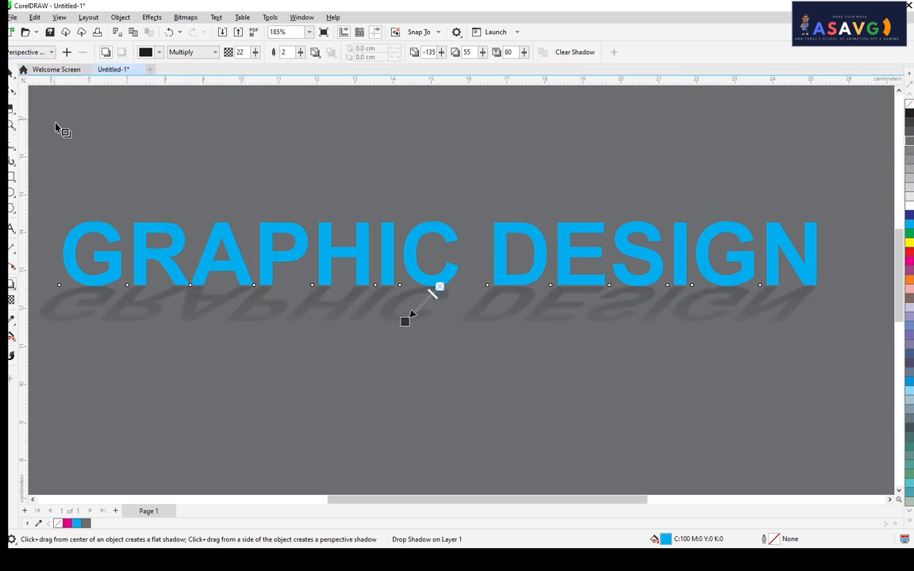
pyautogui.moveTo(506, 242); pyautogui.dragTo(620, 229)
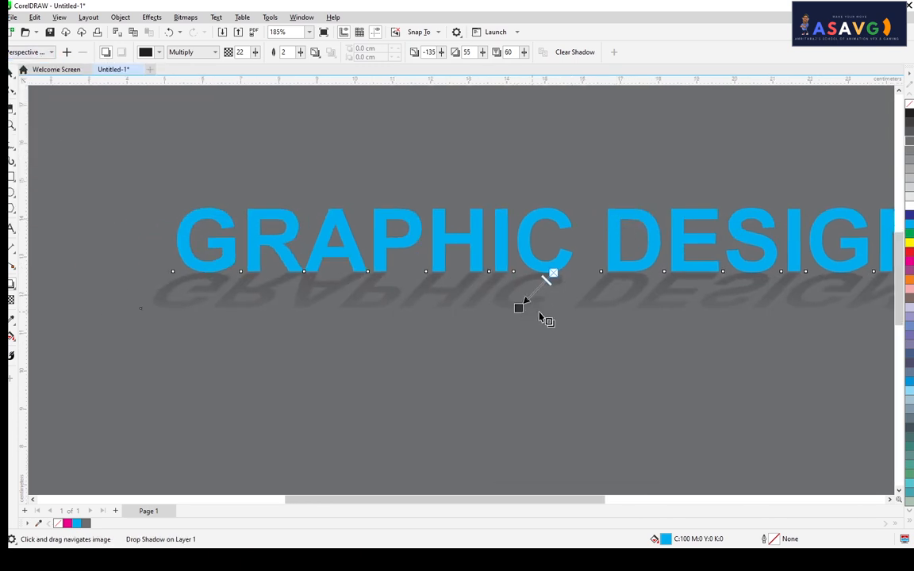
pyautogui.moveTo(533, 316); pyautogui.dragTo(454, 344)
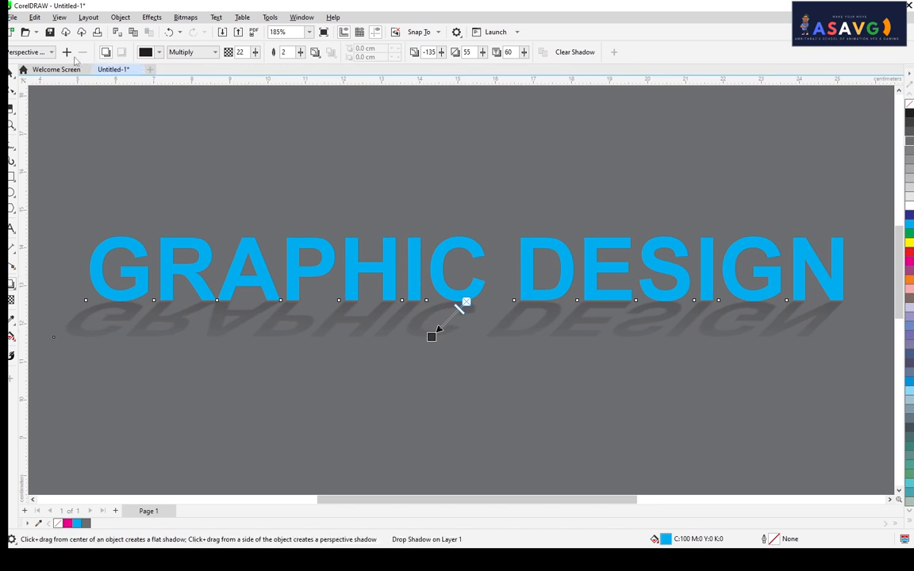
# Try the Perspective Top Left preset on the text, and apply Small Glow with its opacity lowered to 55.
pyautogui.click(45, 52)
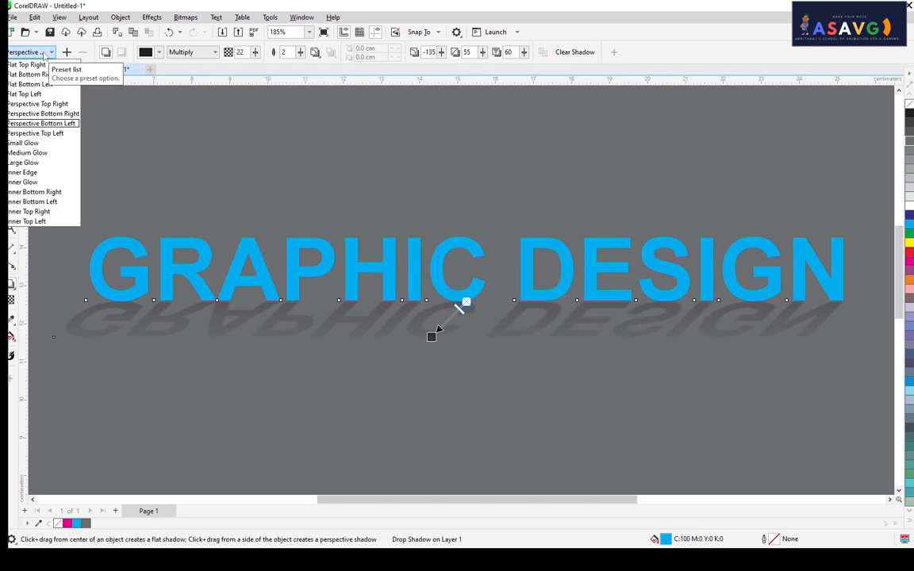
pyautogui.click(36, 134)
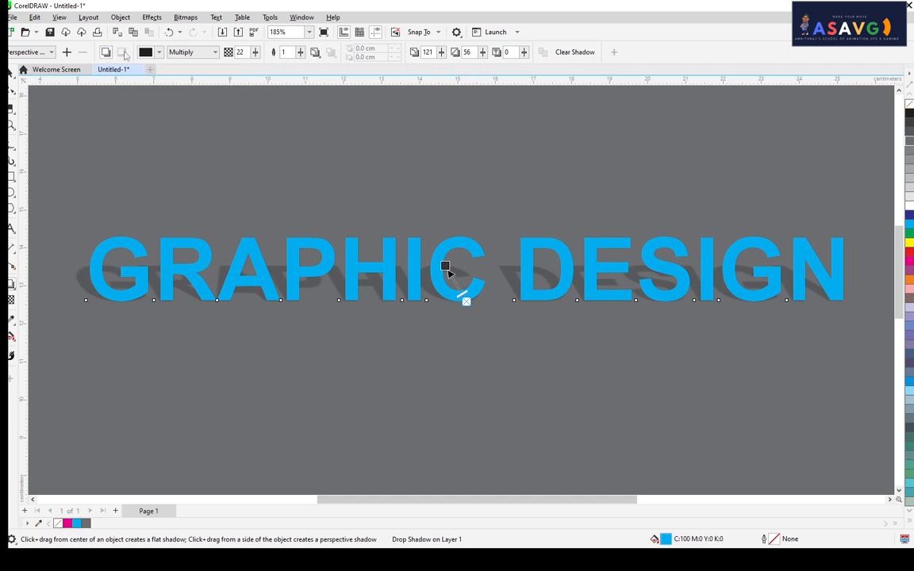
pyautogui.click(50, 52)
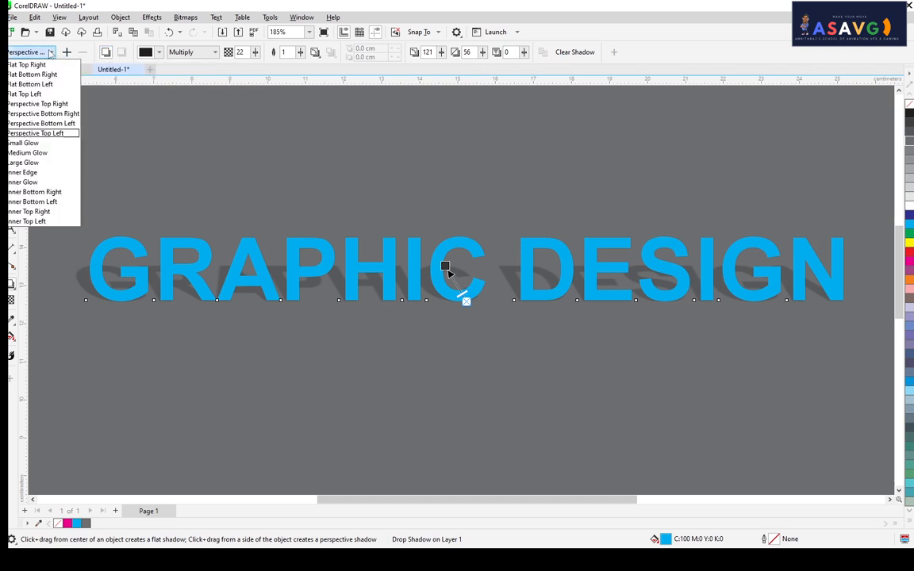
pyautogui.click(31, 143)
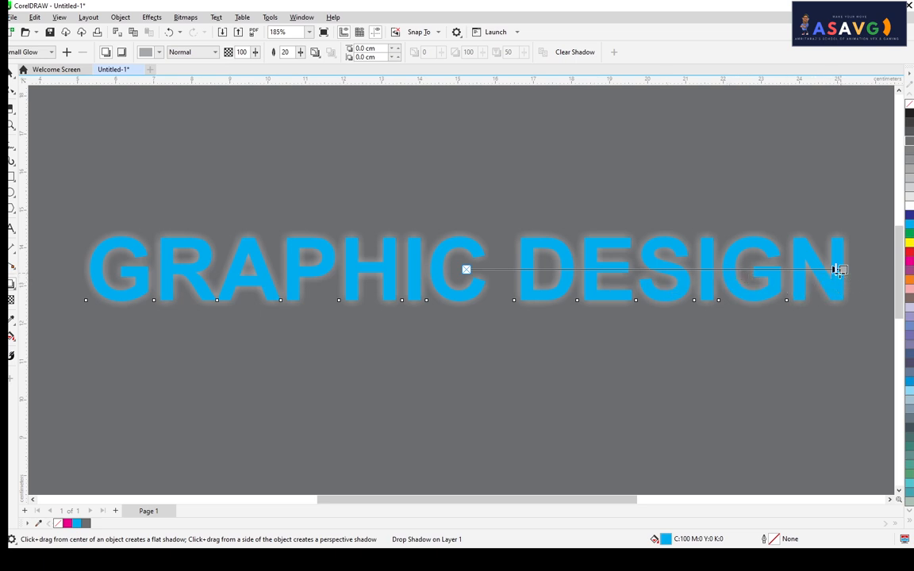
pyautogui.moveTo(582, 271); pyautogui.dragTo(568, 269)
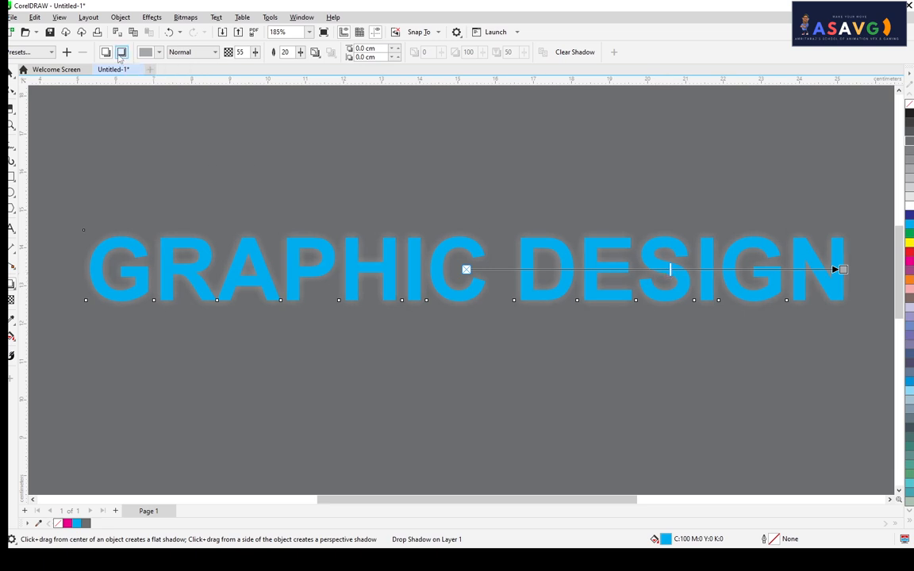
# Try the glow as an inner shadow on the text, and switch it back to a drop shadow.
pyautogui.click(122, 51)
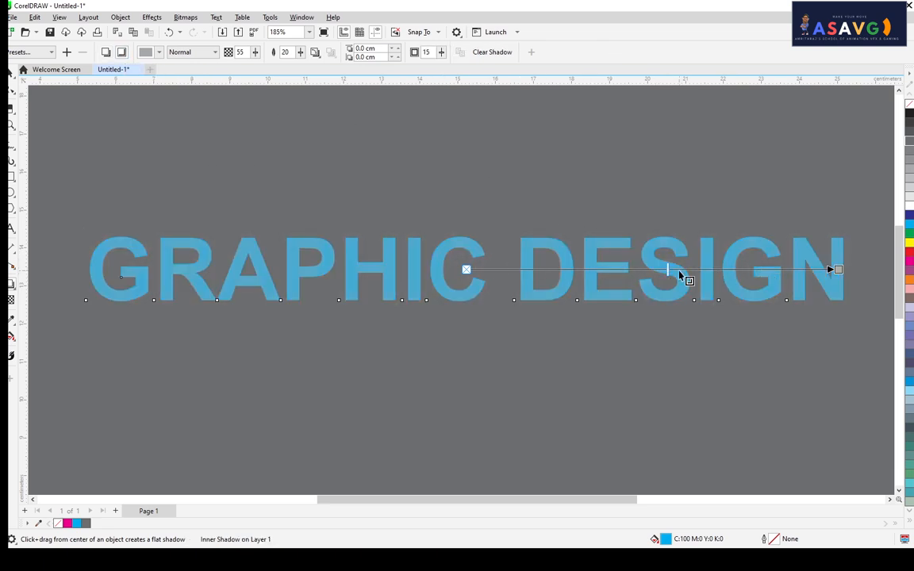
pyautogui.moveTo(772, 270); pyautogui.dragTo(667, 270)
pyautogui.click(107, 53)
# Try the Inner Edge preset on the text with the shadow opacity raised to 80.
pyautogui.click(32, 51)
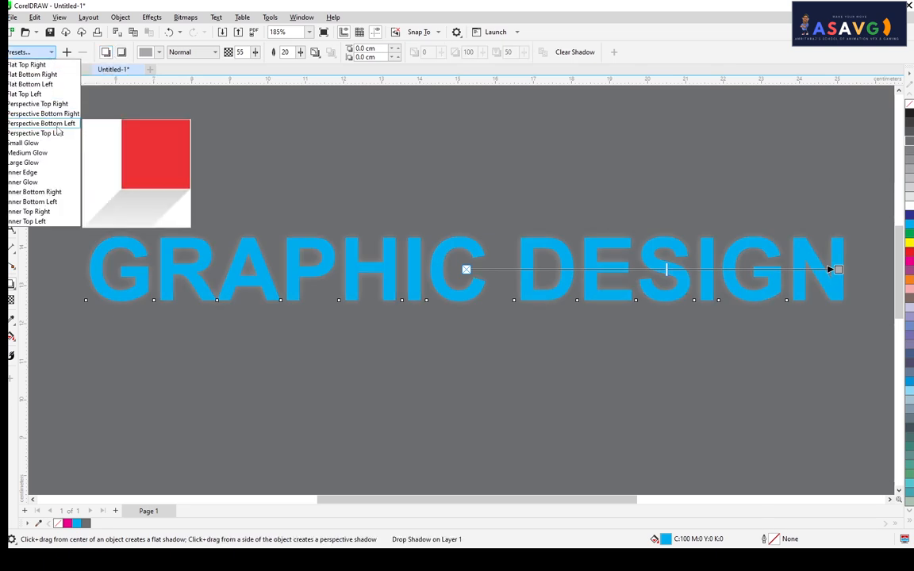
pyautogui.click(42, 172)
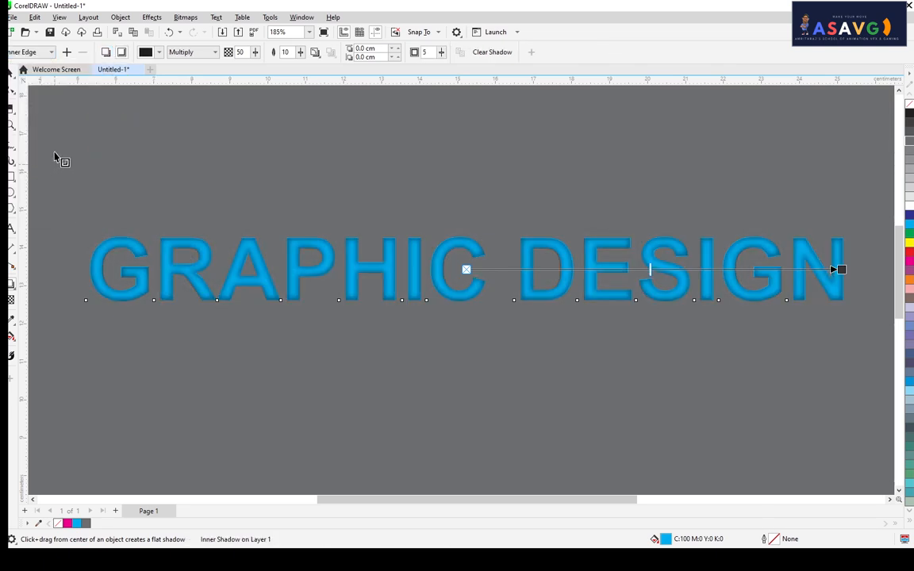
pyautogui.scroll(1, 395, 179)
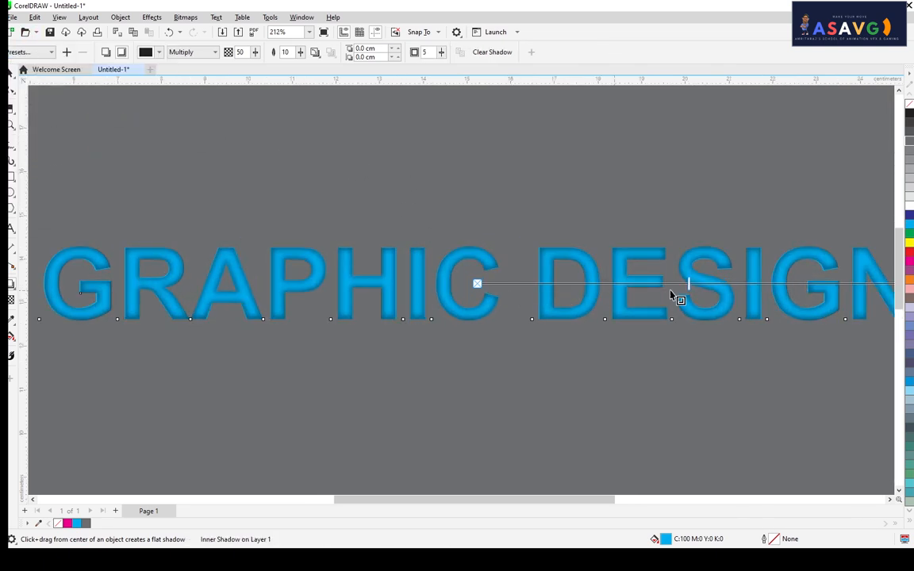
pyautogui.moveTo(623, 284); pyautogui.dragTo(446, 292)
pyautogui.scroll(1, 573, 290)
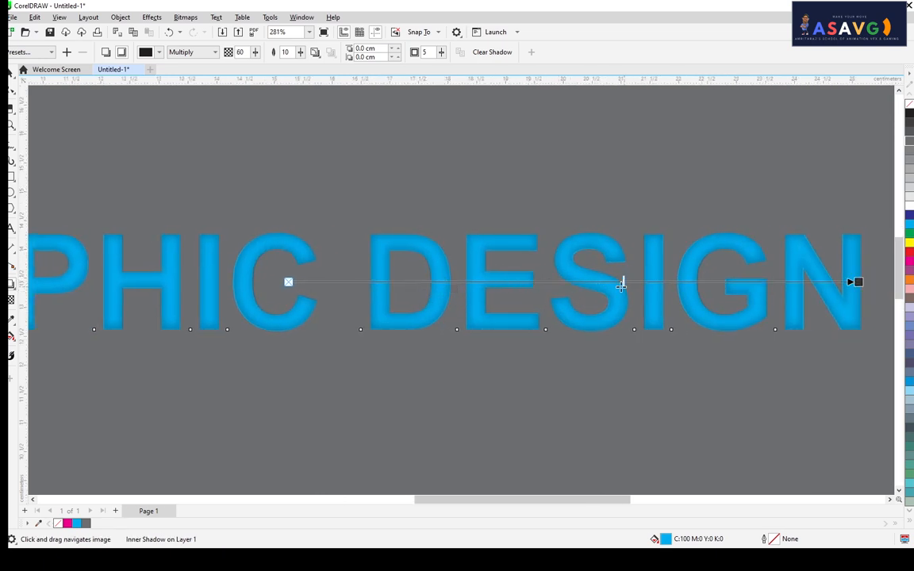
pyautogui.scroll(-2, 531, 311)
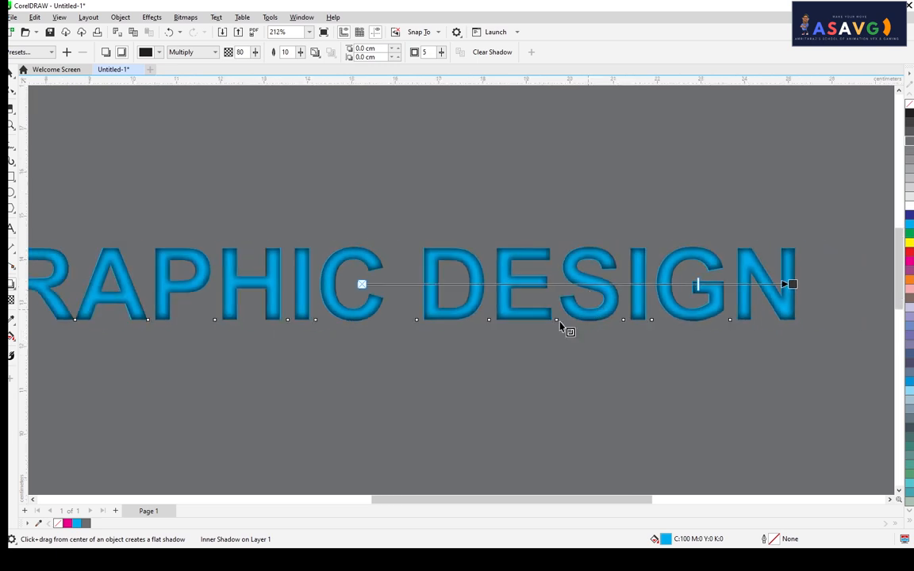
pyautogui.moveTo(314, 310); pyautogui.dragTo(390, 260)
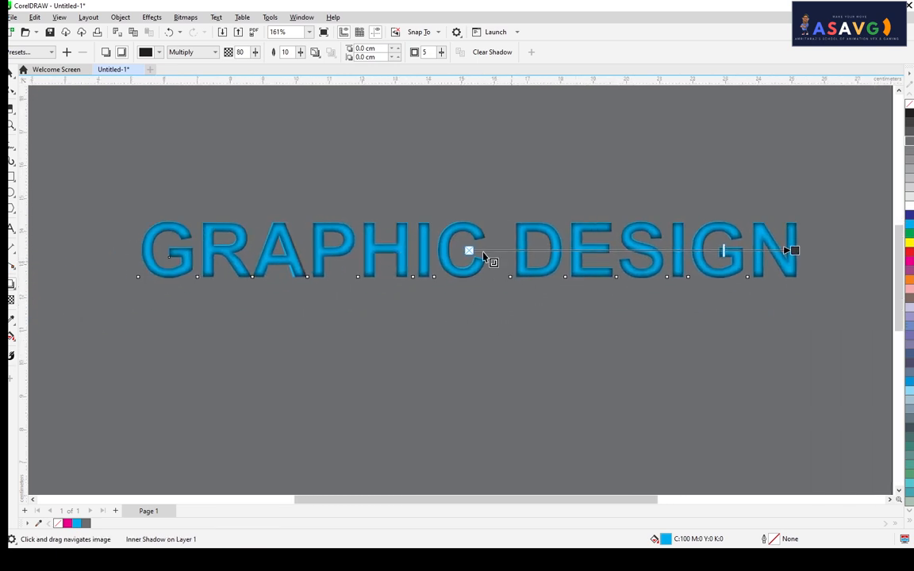
# Try the Inner Bottom Left preset, moving the shadow offset to about 3.0 by -0.9 cm and raising the opacity to 71.
pyautogui.click(21, 52)
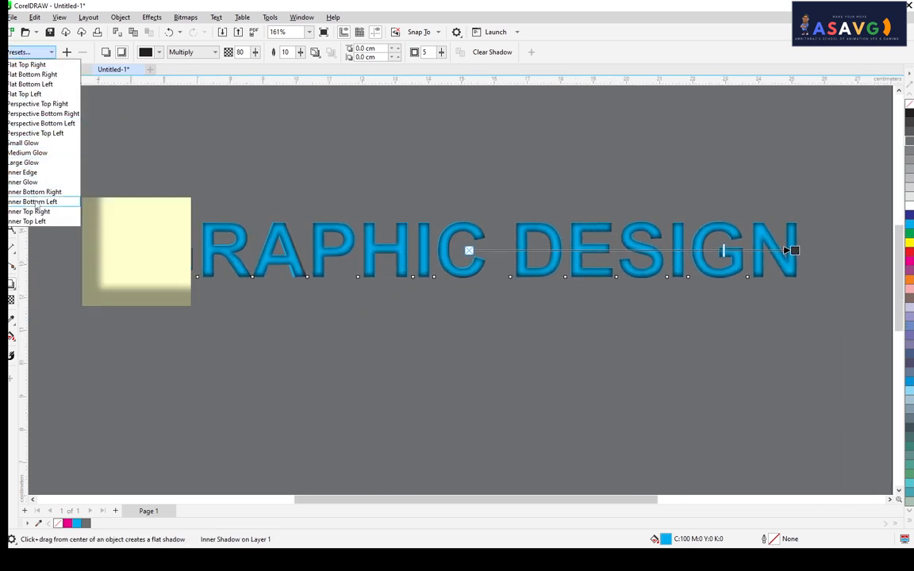
pyautogui.click(35, 203)
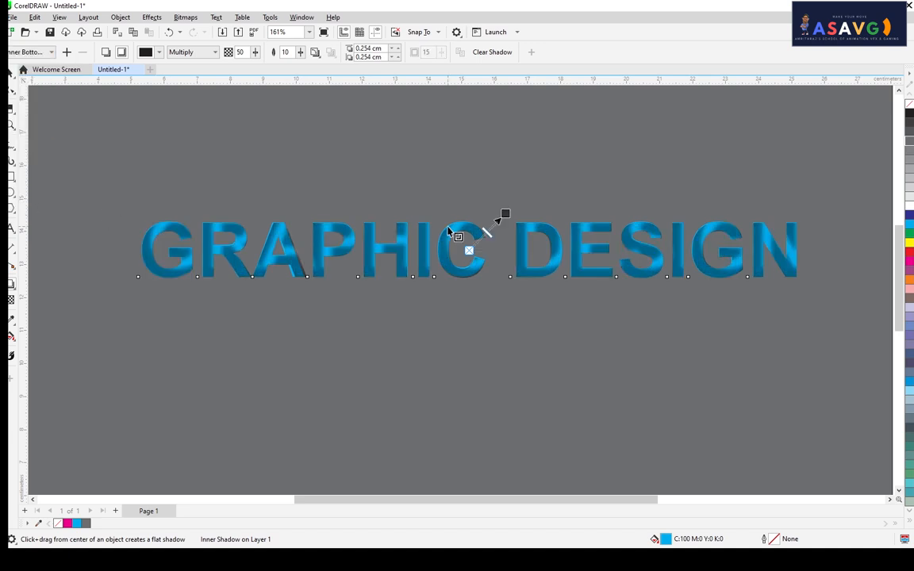
pyautogui.scroll(1, 500, 214)
pyautogui.moveTo(514, 214); pyautogui.dragTo(694, 320)
pyautogui.moveTo(616, 302)
pyautogui.mouseDown()
pyautogui.moveTo(651, 308)
pyautogui.moveTo(592, 290)
pyautogui.moveTo(618, 298)
pyautogui.mouseUp()
pyautogui.hotkey('ctrl', 'z')
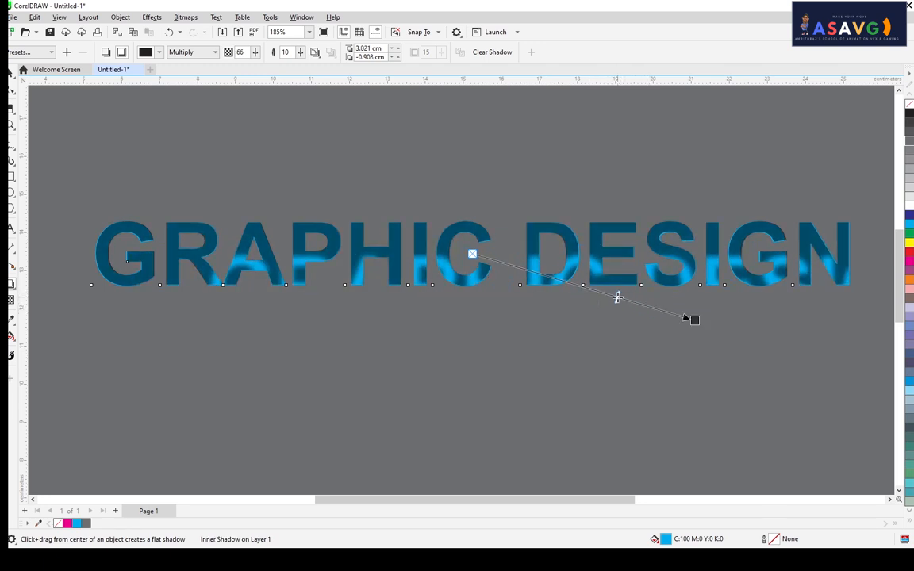
# Apply the Inner Bottom Right preset to the text's inner shadow.
pyautogui.click(30, 52)
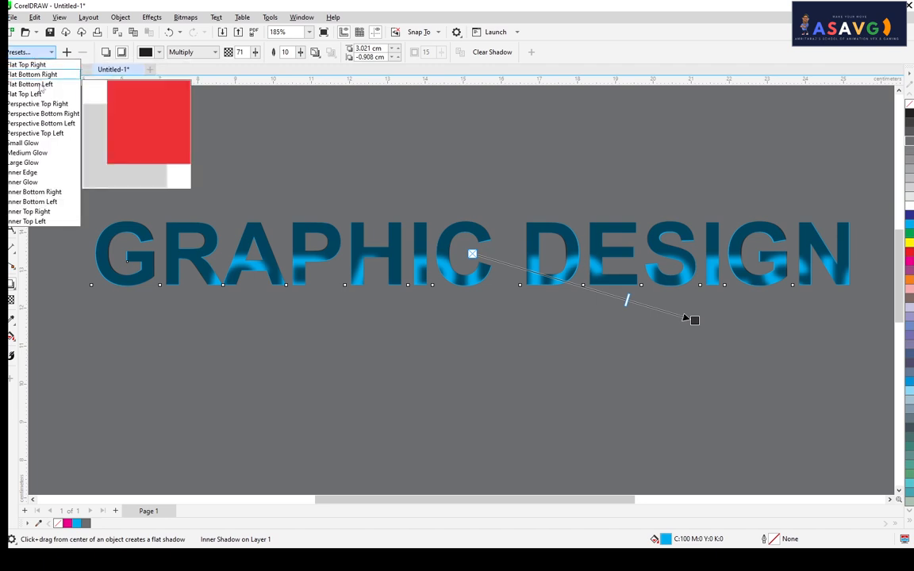
pyautogui.click(47, 192)
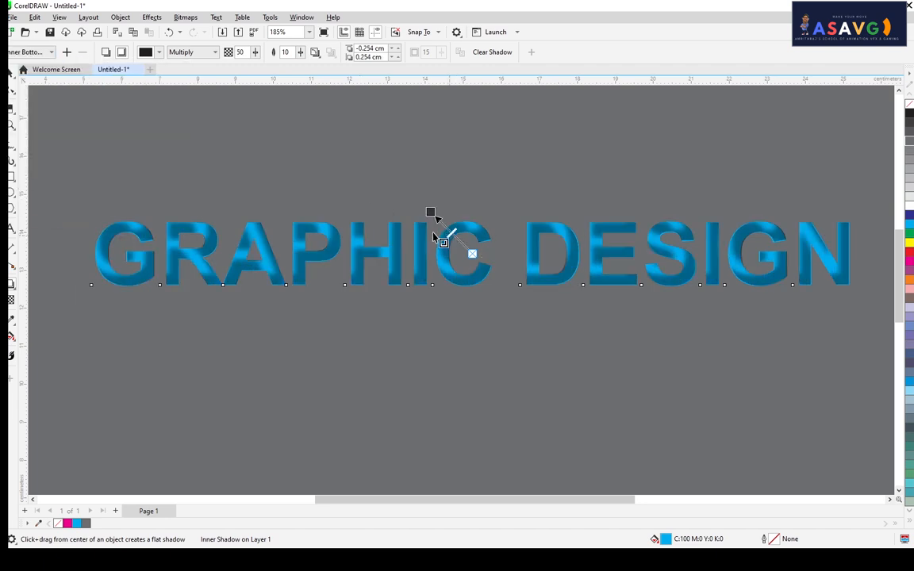
pyautogui.scroll(-4, 405, 131)
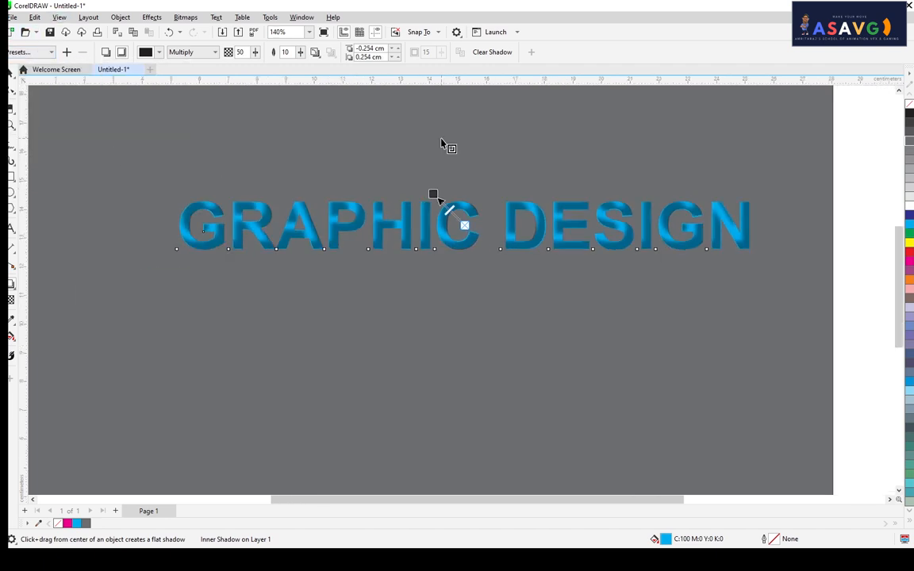
# Fill the background rectangle with Black.
pyautogui.click(12, 73)
pyautogui.click(329, 170)
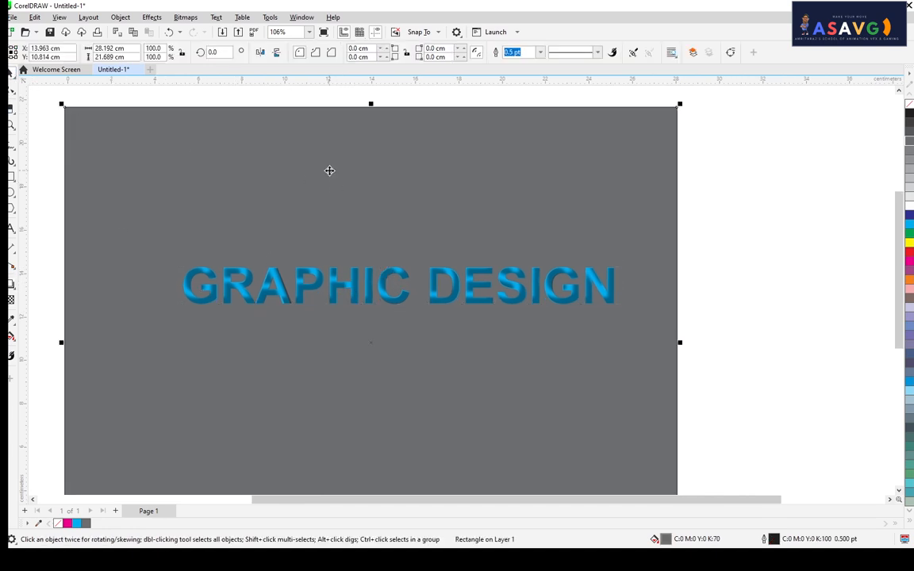
pyautogui.click(911, 113)
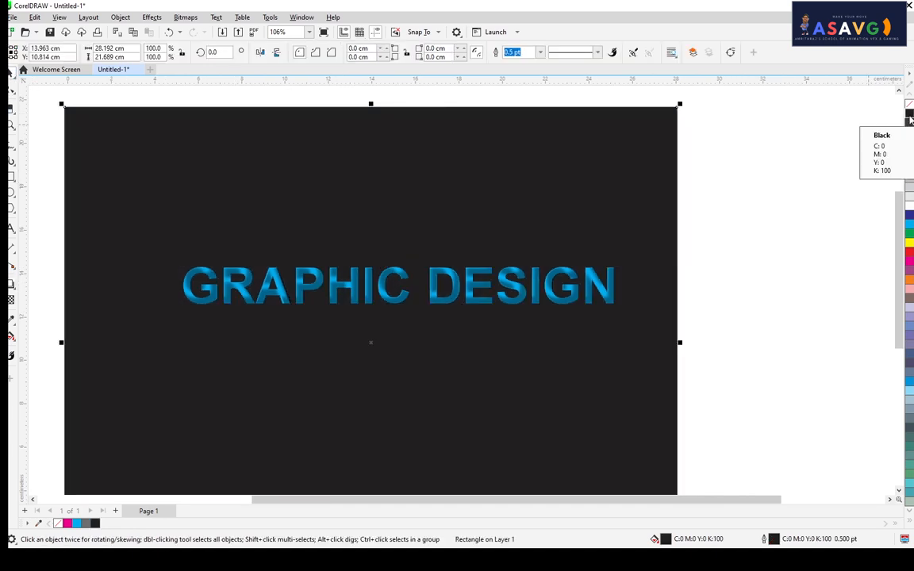
# Examine the text's inner shadow against the black background.
pyautogui.scroll(2, 551, 302)
pyautogui.moveTo(551, 302); pyautogui.dragTo(624, 332)
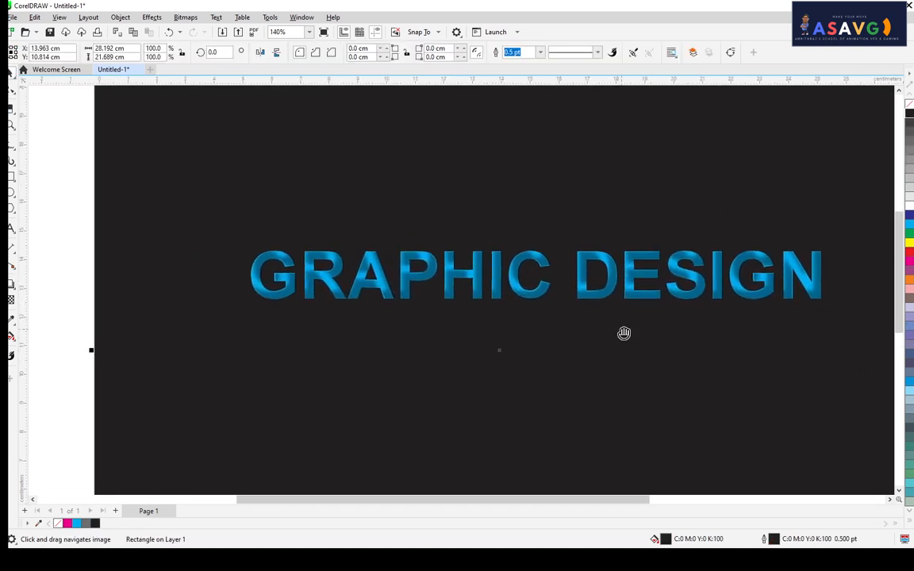
pyautogui.scroll(1, 603, 290)
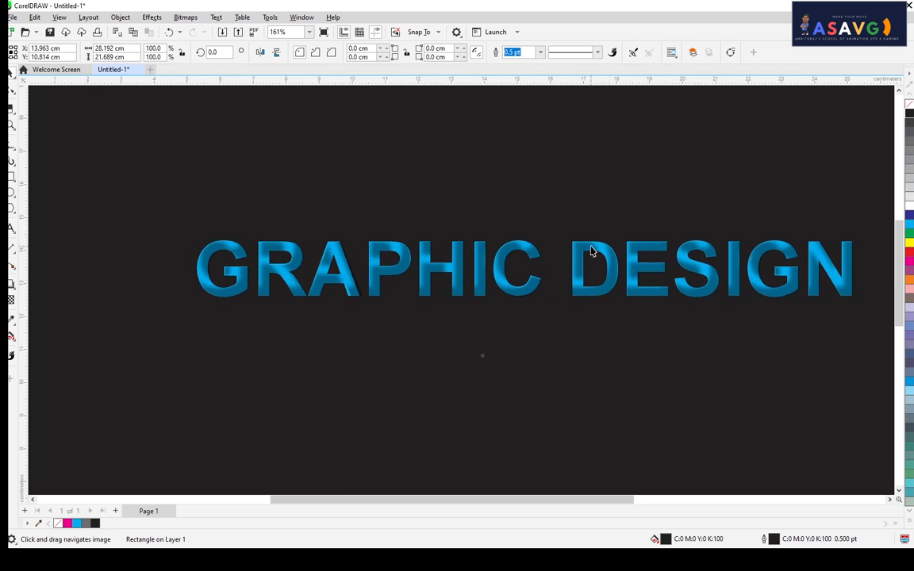
pyautogui.click(326, 284)
pyautogui.scroll(-2, 629, 286)
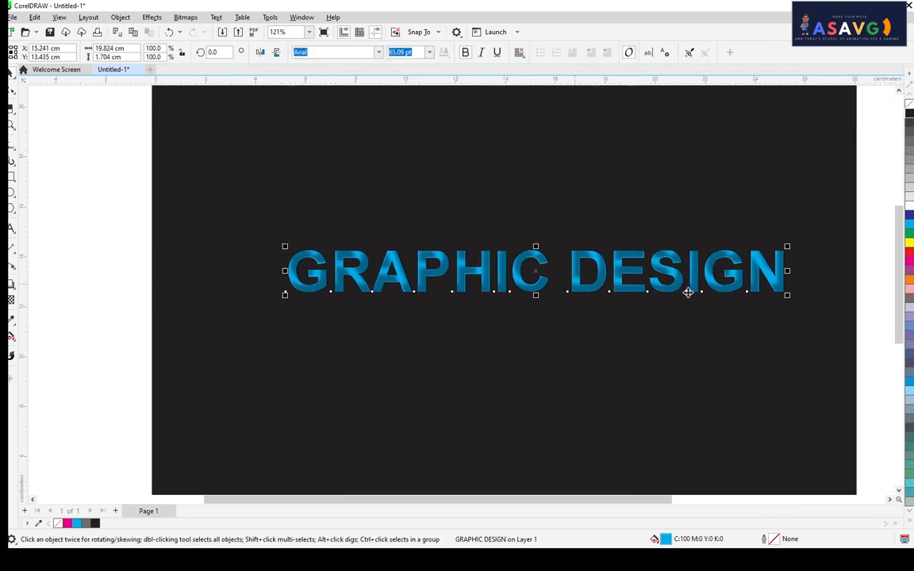
pyautogui.moveTo(629, 286); pyautogui.dragTo(564, 282)
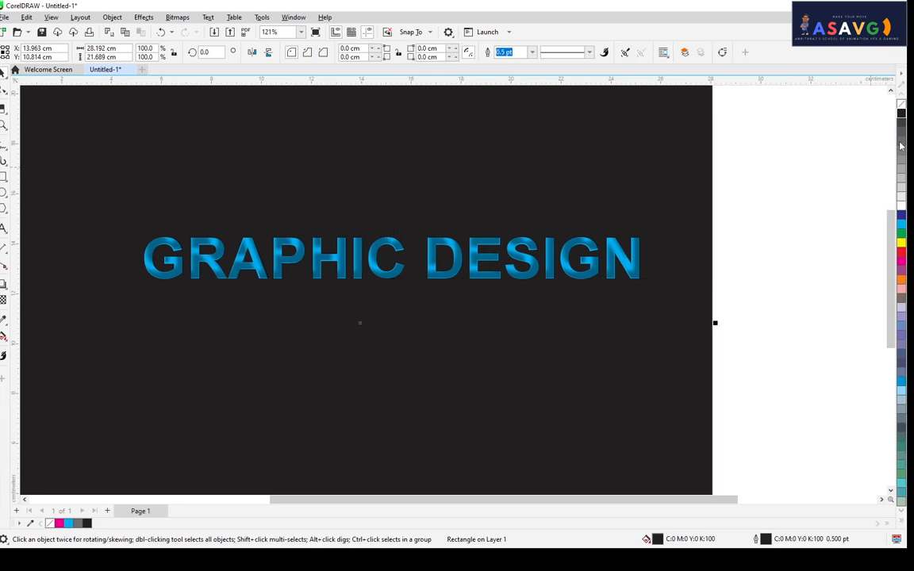
# Try several greys, blue (C100 M100) and purple (C60 M60) as the background rectangle's fill, and return it to black.
pyautogui.click(901, 148)
pyautogui.click(902, 149)
pyautogui.click(902, 141)
pyautogui.click(901, 131)
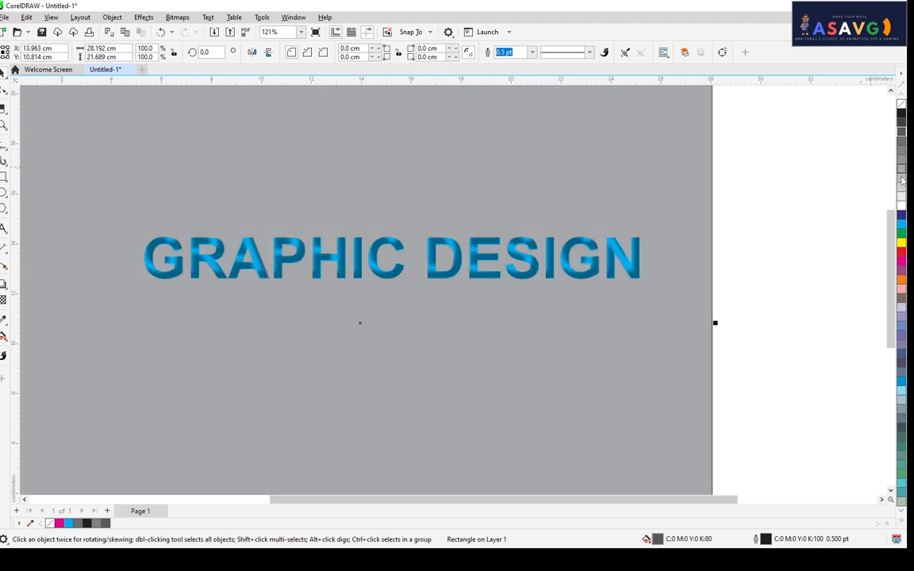
pyautogui.click(902, 180)
pyautogui.click(901, 189)
pyautogui.click(902, 197)
pyautogui.click(902, 214)
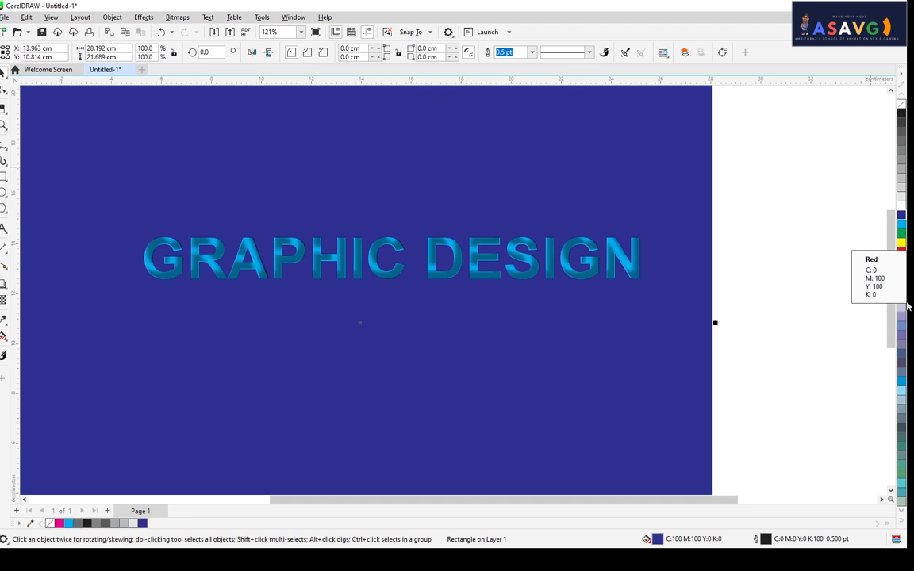
pyautogui.click(902, 341)
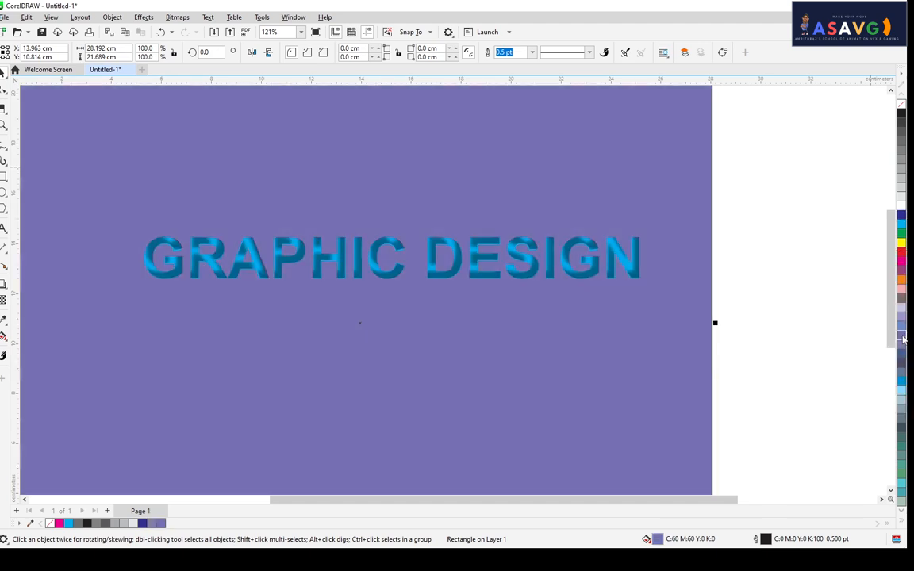
pyautogui.click(901, 131)
# Apply the Inner Top Left preset to the text with the Shadow tool and extend its offset to about 1.04 by -0.73 cm.
pyautogui.scroll(2, 262, 268)
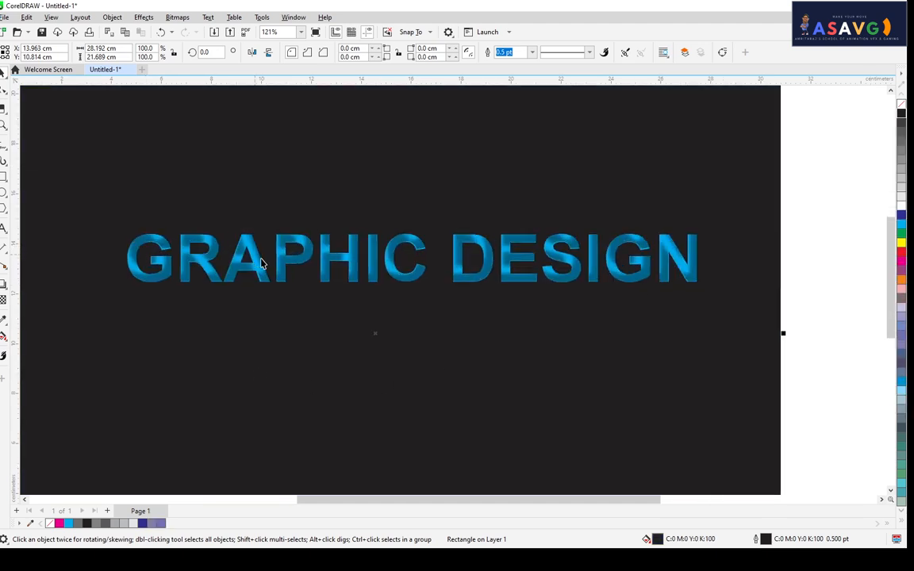
pyautogui.scroll(-1, 262, 267)
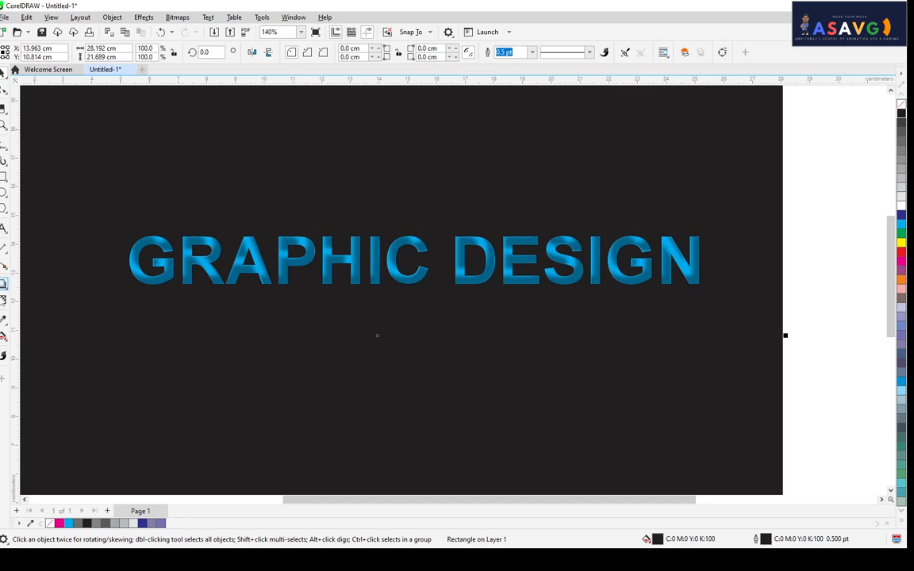
pyautogui.click(6, 287)
pyautogui.click(32, 286)
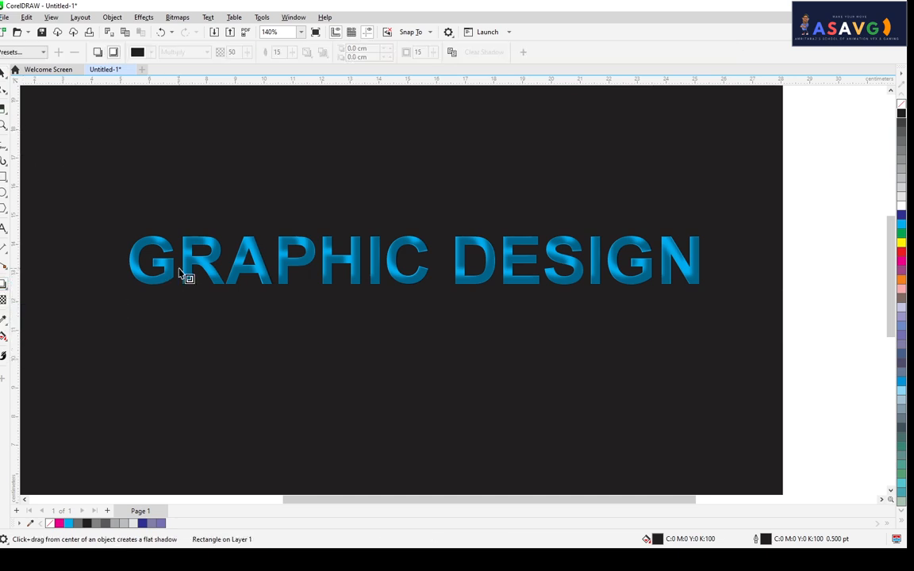
pyautogui.click(186, 271)
pyautogui.click(32, 51)
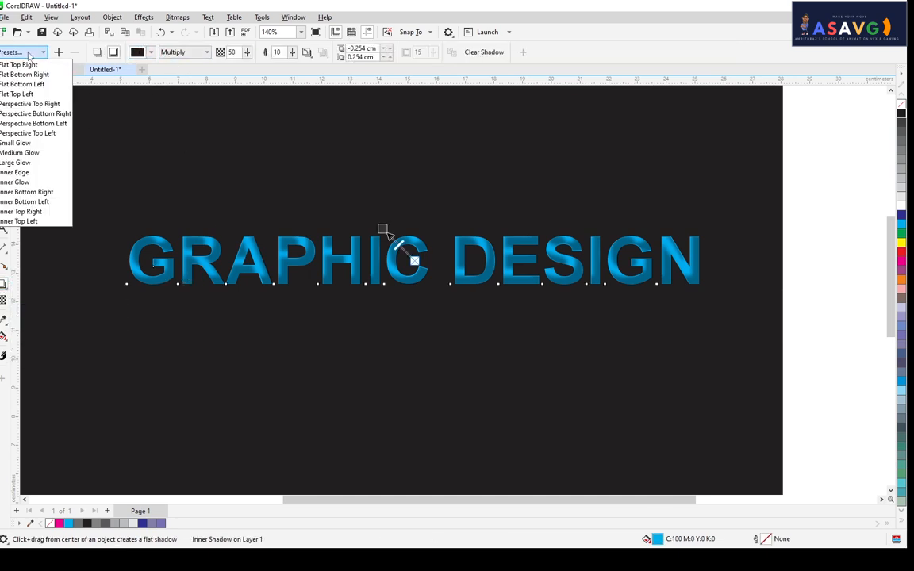
pyautogui.click(23, 222)
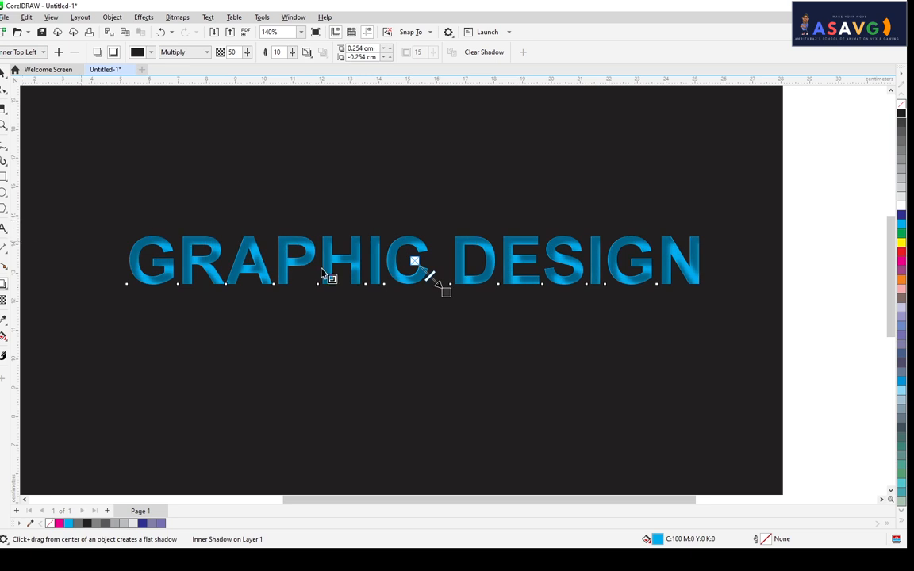
pyautogui.moveTo(446, 292); pyautogui.dragTo(479, 305)
pyautogui.scroll(2, 334, 222)
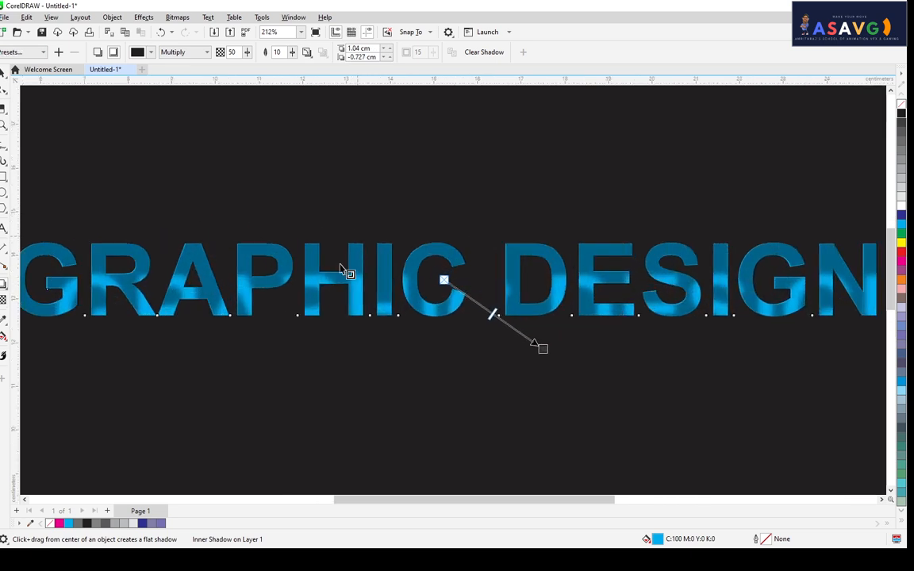
# Change the inner shadow to a drop shadow and cast it in perspective from the text's base at about angle 316 and stretch 77.
pyautogui.click(98, 51)
pyautogui.scroll(-3, 428, 194)
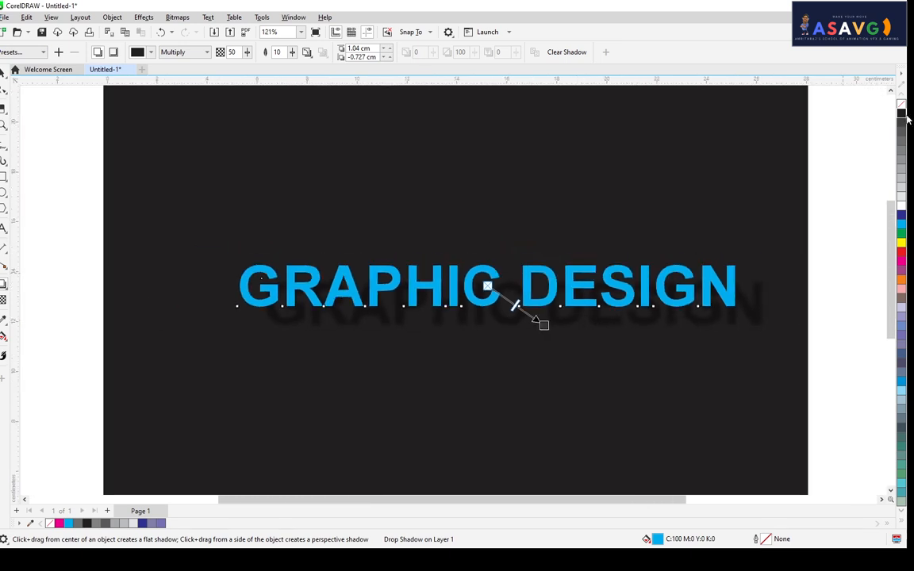
pyautogui.moveTo(542, 326)
pyautogui.mouseDown()
pyautogui.moveTo(576, 350)
pyautogui.moveTo(543, 328)
pyautogui.mouseUp()
pyautogui.moveTo(488, 307); pyautogui.dragTo(515, 347)
pyautogui.scroll(3, 536, 328)
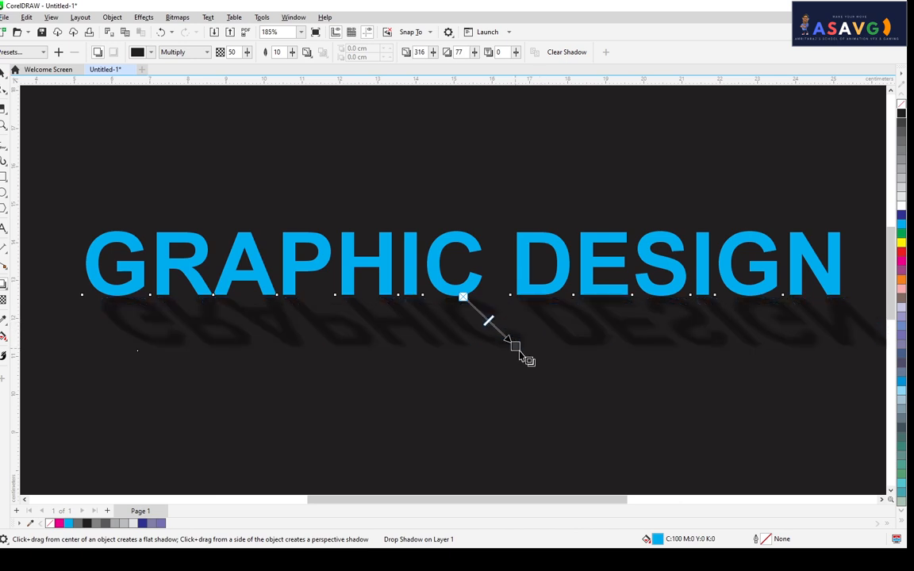
# Undo the last perspective shadow change and try the Inner Top Left and Medium Glow presets on the GRAPHIC DESIGN text.
pyautogui.hotkey('ctrl', 'z')
pyautogui.click(24, 52)
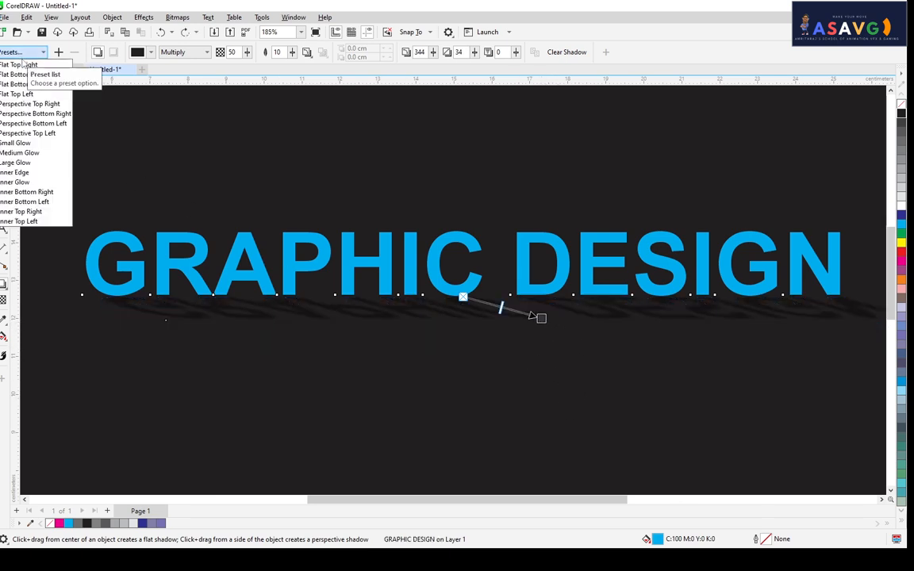
pyautogui.click(24, 223)
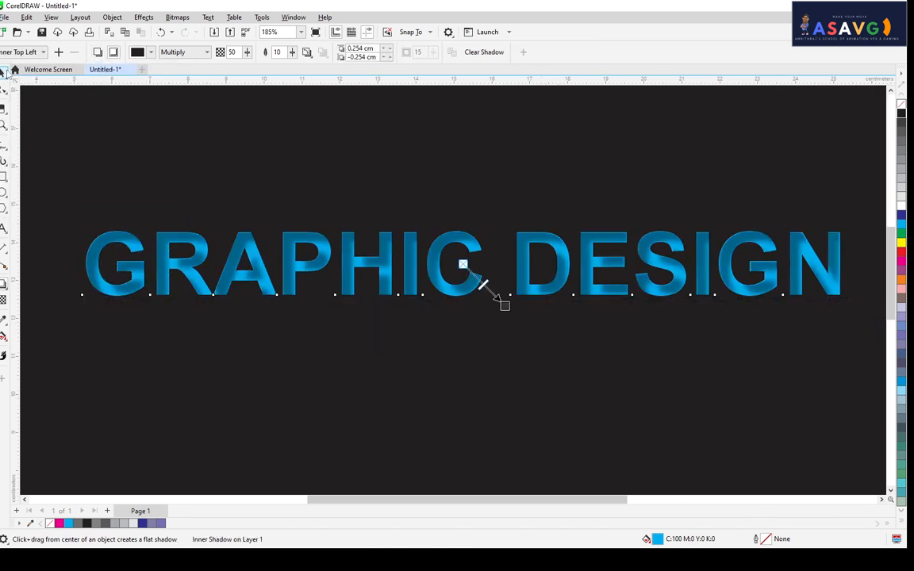
pyautogui.click(11, 52)
pyautogui.click(12, 138)
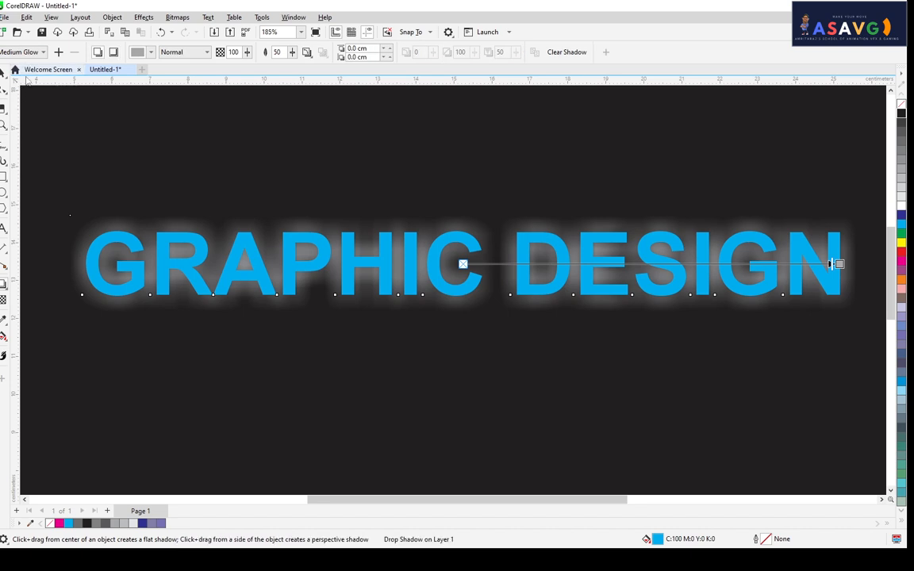
# Apply the Flat Bottom Left shadow preset to the GRAPHIC DESIGN text.
pyautogui.click(24, 52)
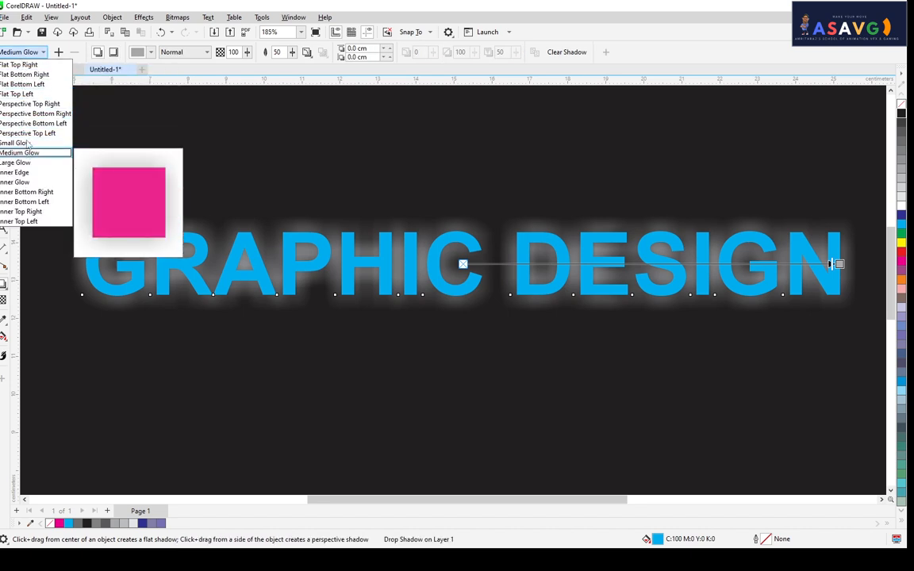
pyautogui.click(23, 85)
pyautogui.scroll(-3, 500, 249)
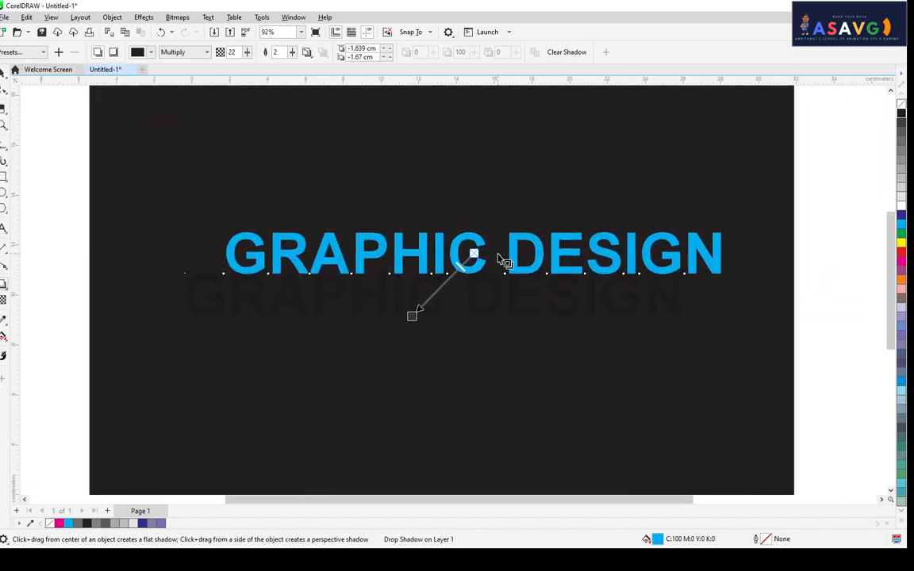
pyautogui.scroll(2, 504, 260)
# Select the background rectangle, try a 50% black fill, and fill it with 80% black.
pyautogui.click(3, 73)
pyautogui.click(533, 182)
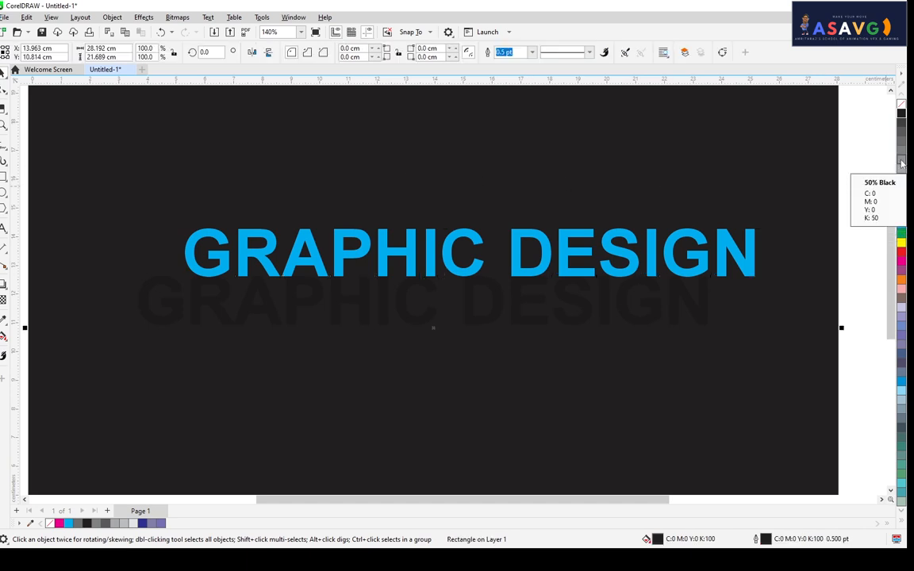
pyautogui.click(902, 163)
pyautogui.scroll(-1, 288, 144)
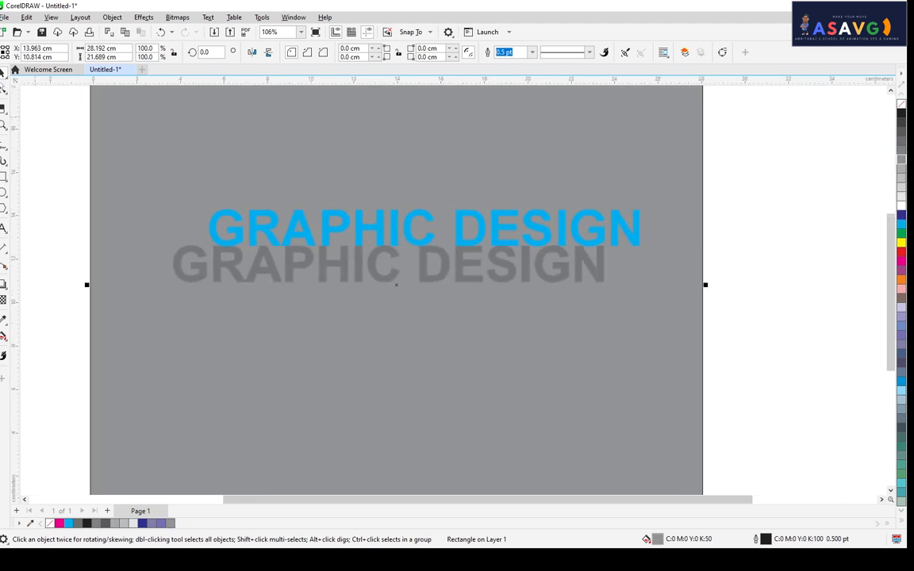
pyautogui.click(901, 136)
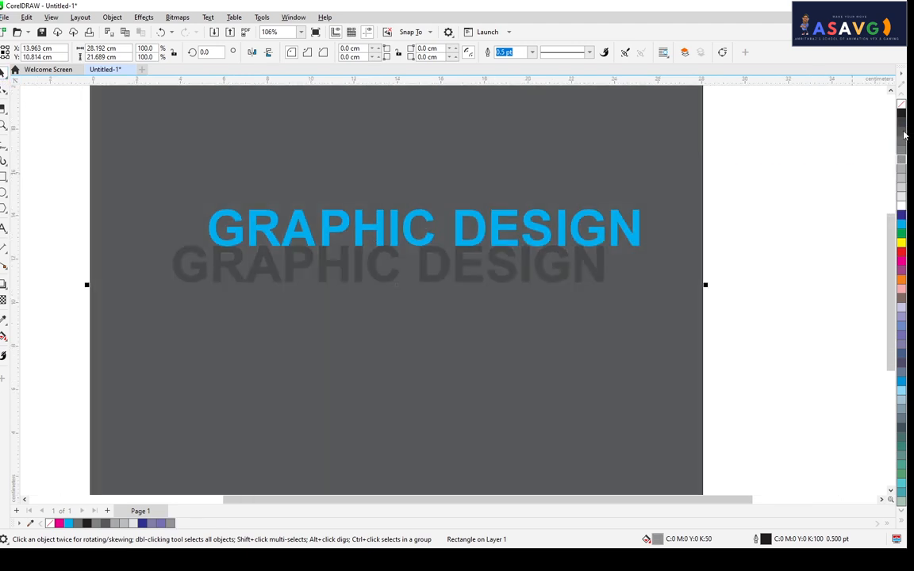
pyautogui.scroll(1, 391, 293)
pyautogui.moveTo(392, 294); pyautogui.dragTo(394, 296)
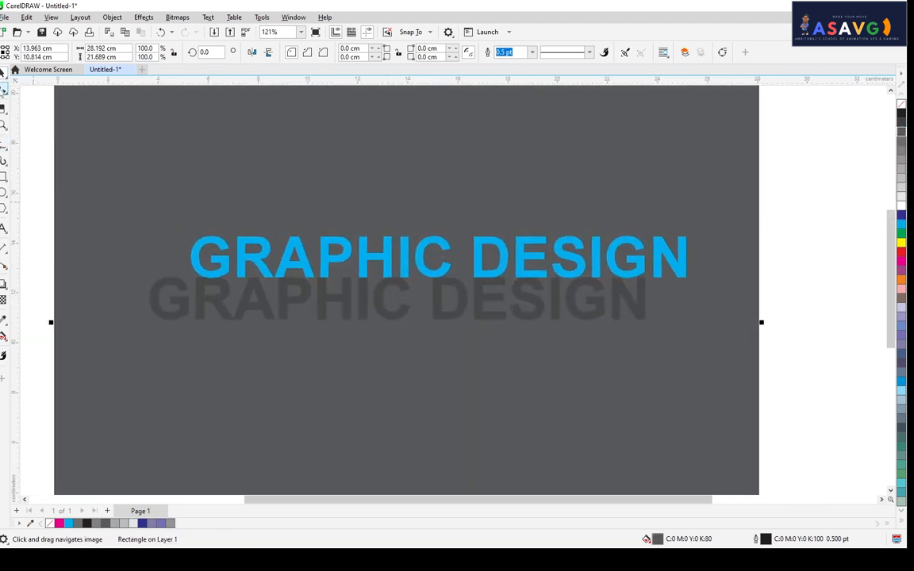
# Delete the GRAPHIC DESIGN text with its shadow and activate the Contour tool.
pyautogui.click(315, 269)
pyautogui.press('Delete')
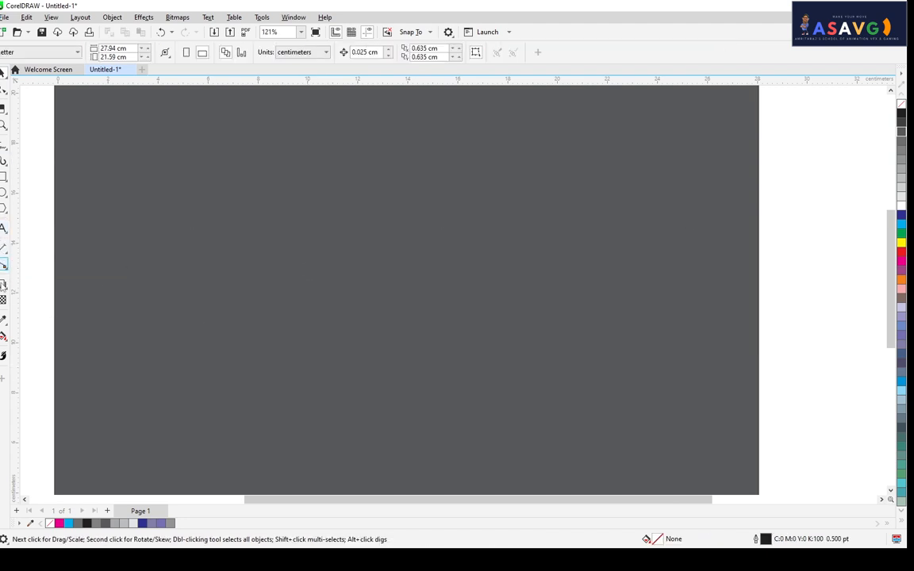
pyautogui.click(4, 286)
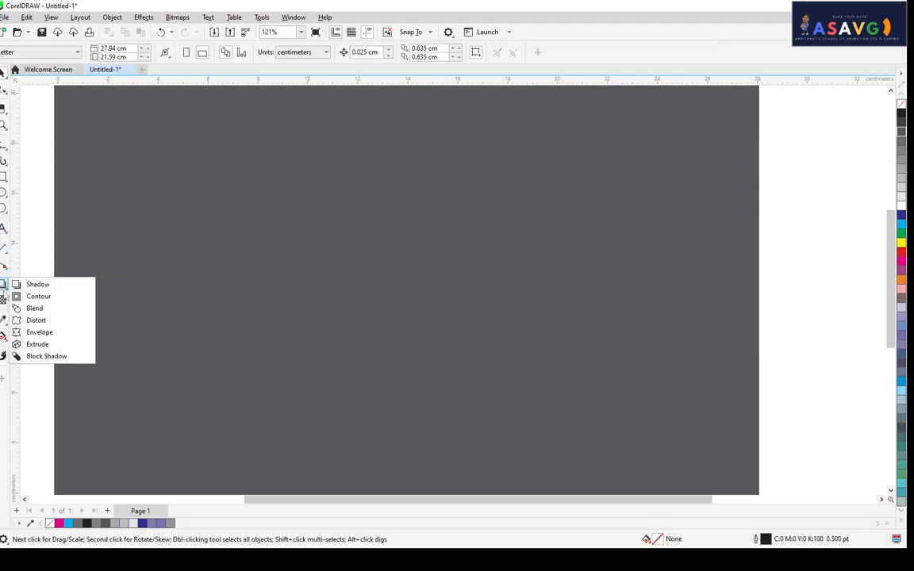
pyautogui.click(40, 296)
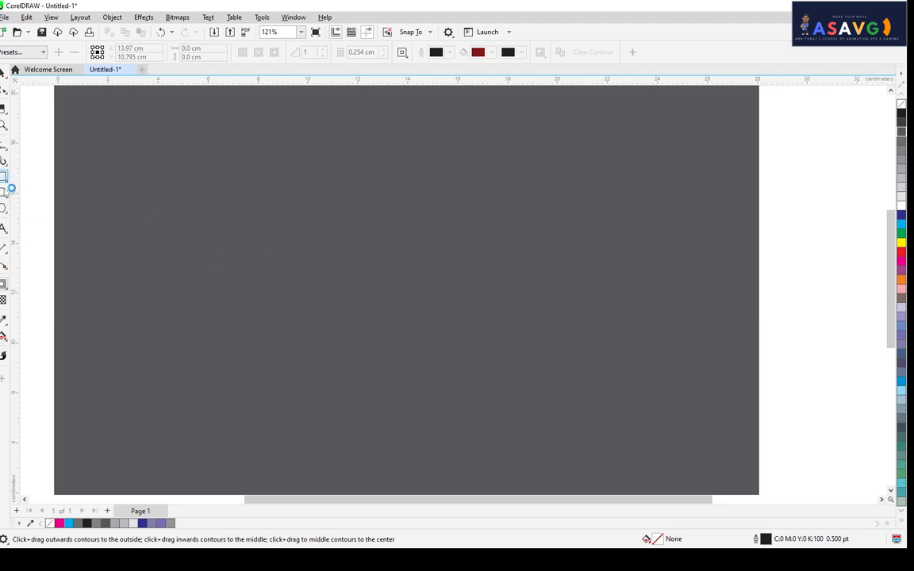
# Draw an ellipse about 6.51 by 5.86 cm on the grey rectangle and fill it with cyan (C100).
pyautogui.click(6, 230)
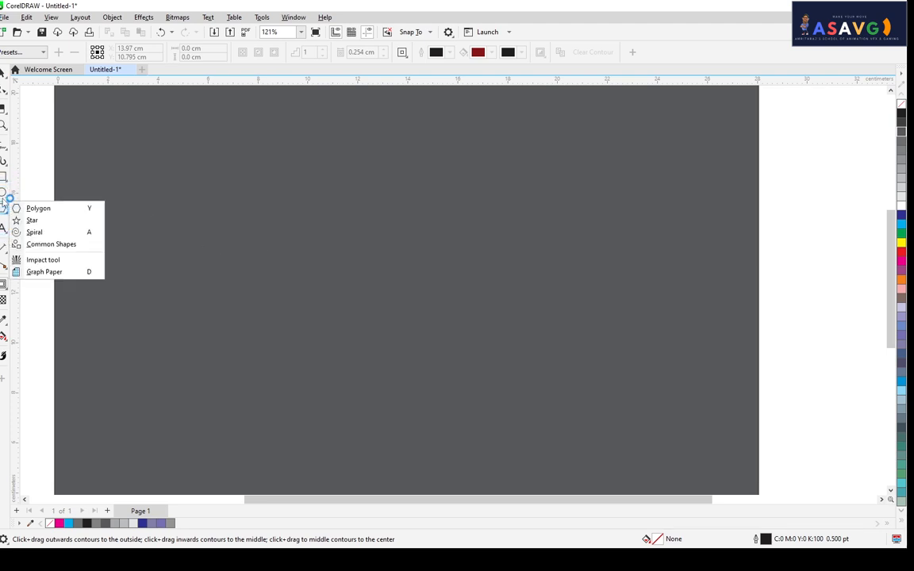
pyautogui.click(32, 192)
pyautogui.moveTo(341, 194); pyautogui.dragTo(504, 337)
pyautogui.scroll(1, 522, 309)
pyautogui.click(902, 225)
pyautogui.moveTo(618, 283); pyautogui.dragTo(599, 306)
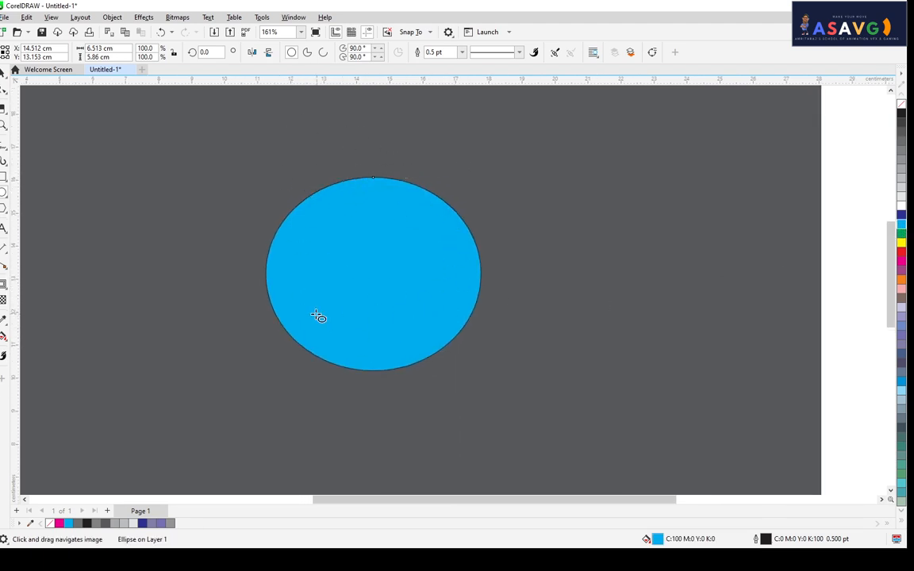
# Colour the ellipse's outline red (M100 Y100).
pyautogui.scroll(1, 409, 207)
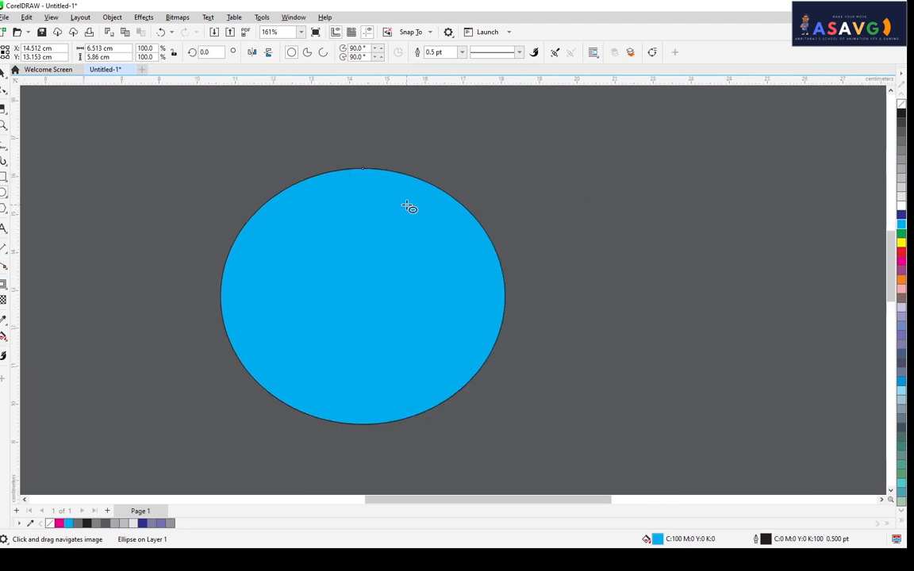
pyautogui.scroll(1, 306, 164)
pyautogui.scroll(-1, 366, 264)
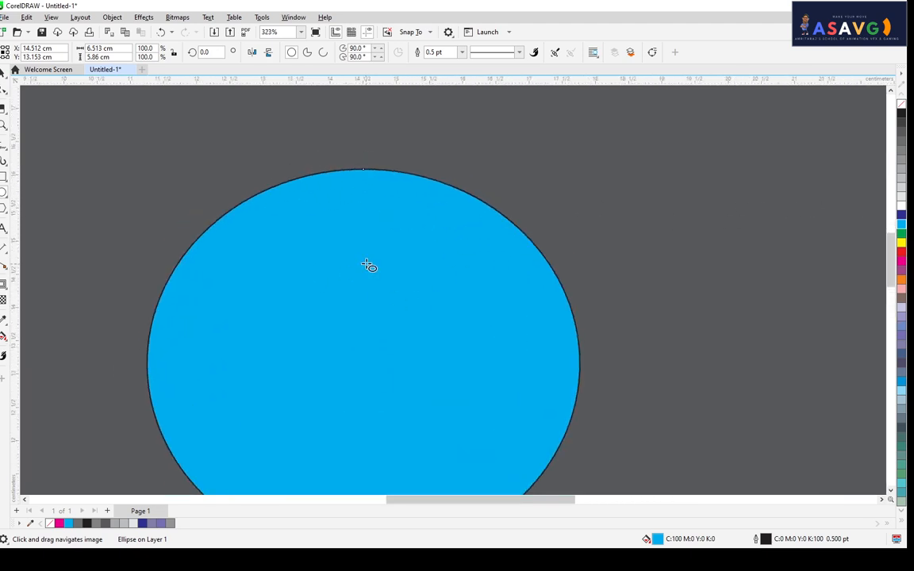
pyautogui.scroll(-2, 373, 230)
pyautogui.scroll(-1, 376, 219)
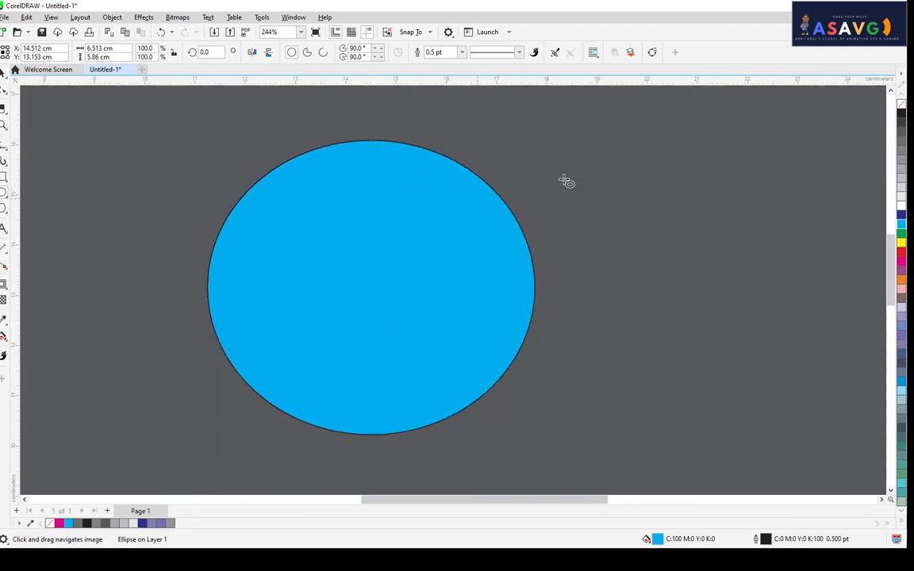
pyautogui.rightClick(902, 250)
pyautogui.scroll(1, 338, 172)
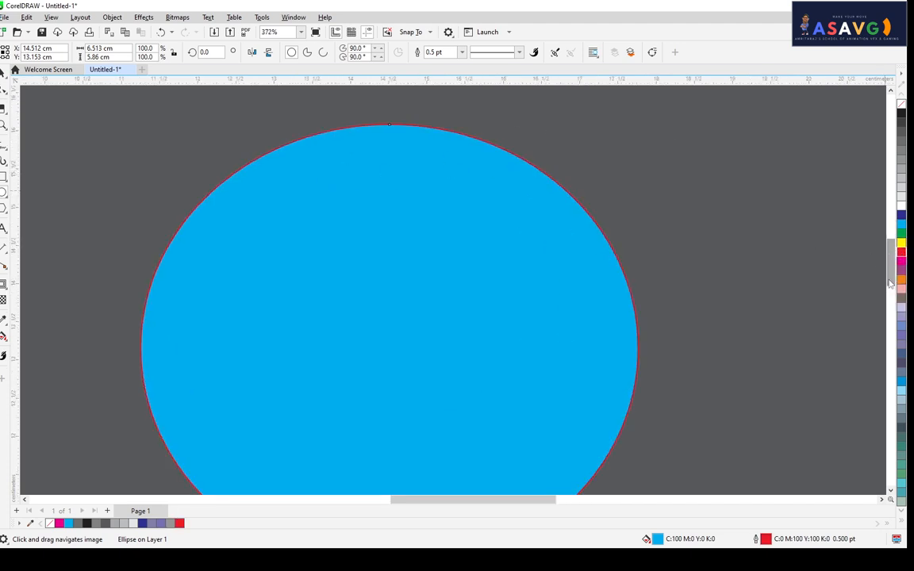
pyautogui.scroll(-1, 496, 227)
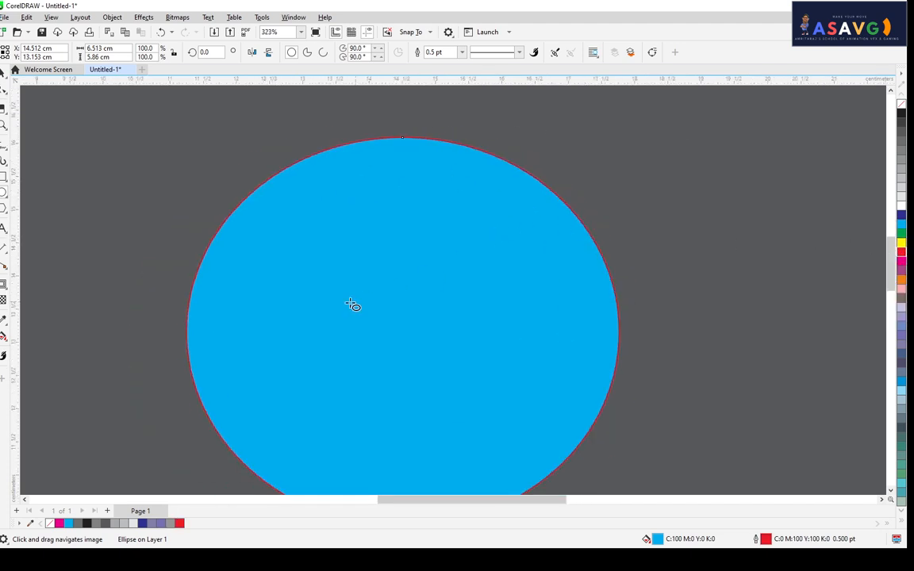
# Activate the Contour tool on the ellipse and choose the inside contour direction.
pyautogui.click(4, 283)
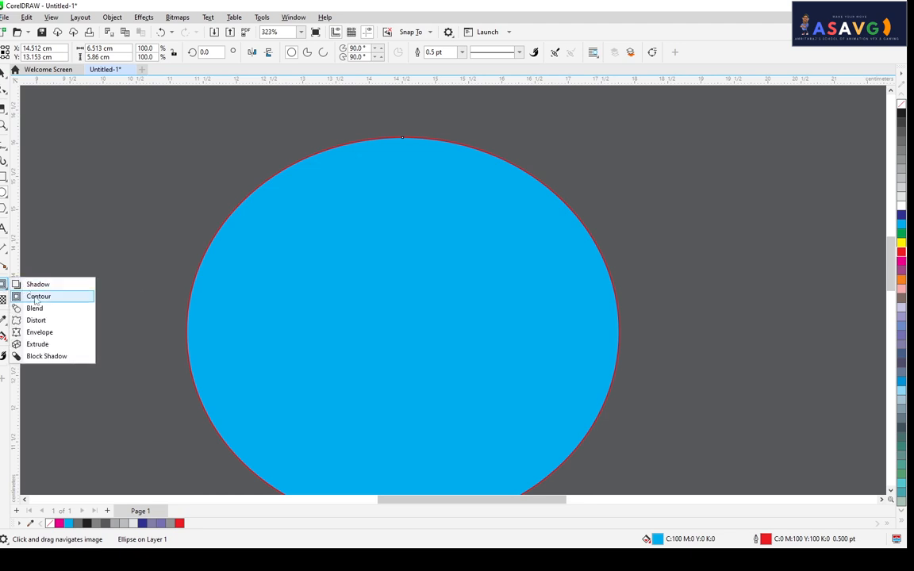
pyautogui.click(35, 296)
pyautogui.scroll(-1, 492, 288)
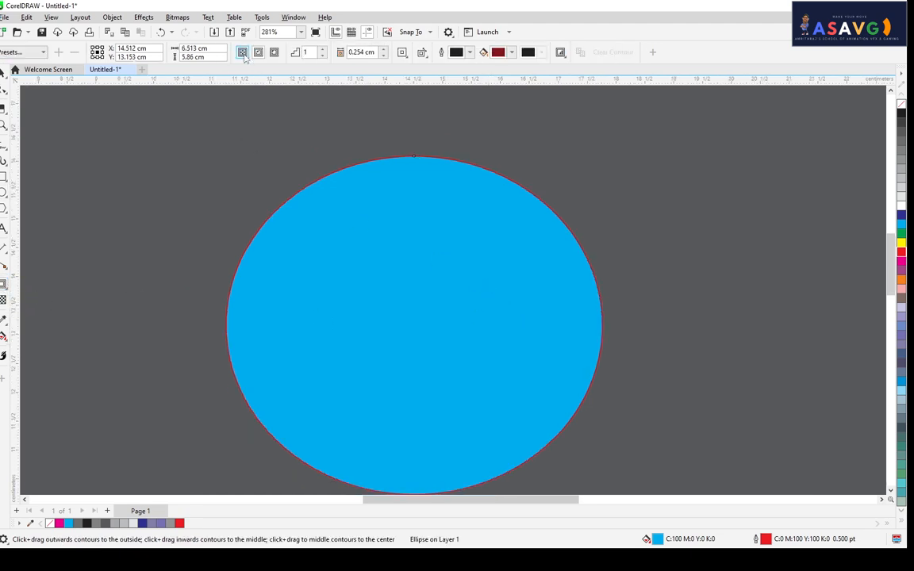
pyautogui.click(242, 54)
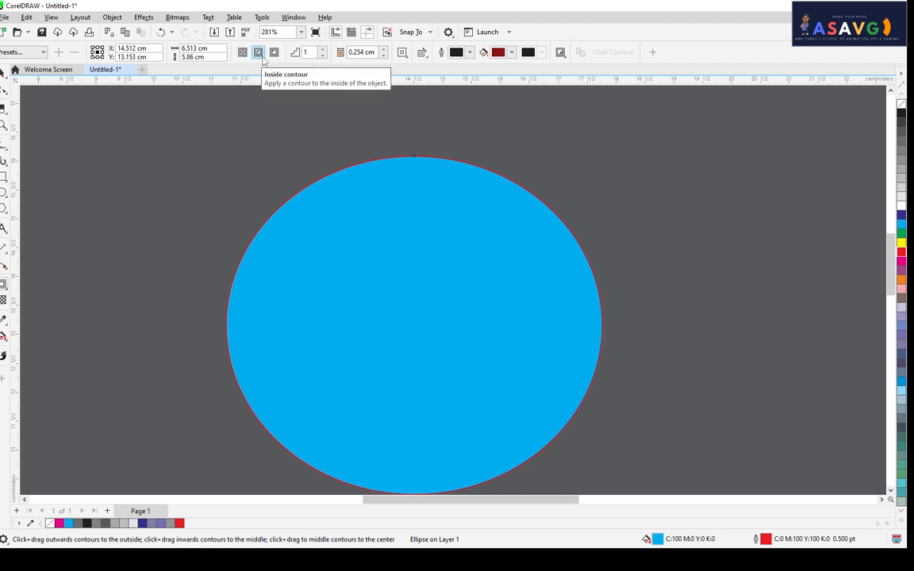
# Try one-step inside contours on the ellipse, offset about 0.6 cm from its edge, and undo them.
pyautogui.moveTo(413, 157); pyautogui.dragTo(414, 166)
pyautogui.moveTo(552, 166); pyautogui.dragTo(539, 192)
pyautogui.scroll(1, 531, 222)
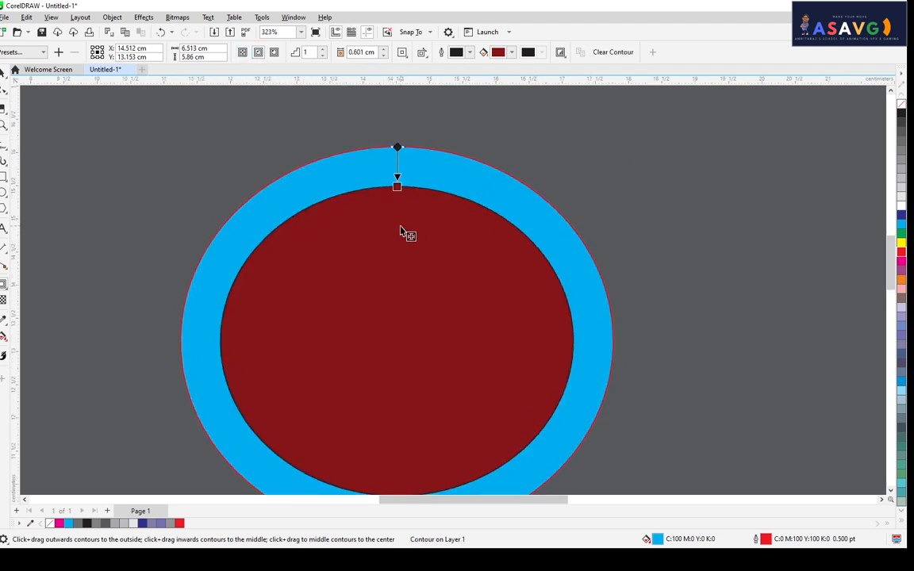
pyautogui.hotkey('ctrl', 'z')
pyautogui.moveTo(469, 164); pyautogui.dragTo(449, 235)
pyautogui.hotkey('ctrl', 'z')
# Contour the ellipse outward in 31 steps with an offset of about 0.007 cm.
pyautogui.moveTo(520, 221); pyautogui.dragTo(684, 144)
pyautogui.scroll(-1, 635, 194)
pyautogui.moveTo(456, 164); pyautogui.dragTo(438, 258)
pyautogui.scroll(5, 418, 157)
pyautogui.scroll(1, 440, 251)
pyautogui.press('z')
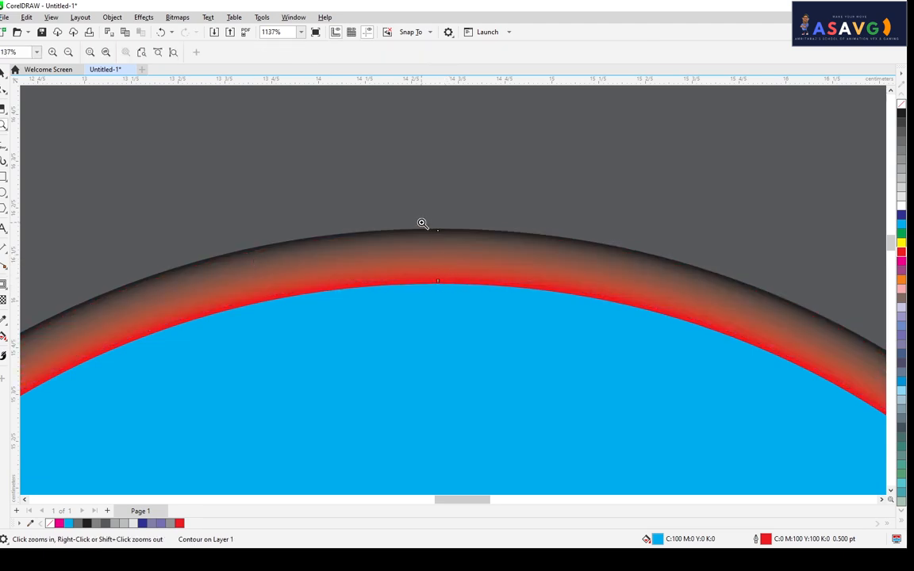
pyautogui.scroll(-1, 426, 223)
pyautogui.click(3, 73)
pyautogui.scroll(-4, 534, 290)
# Change the ellipse's contour to run to the centre and widen its offset to about 0.033 cm.
pyautogui.moveTo(532, 290); pyautogui.dragTo(447, 157)
pyautogui.click(3, 284)
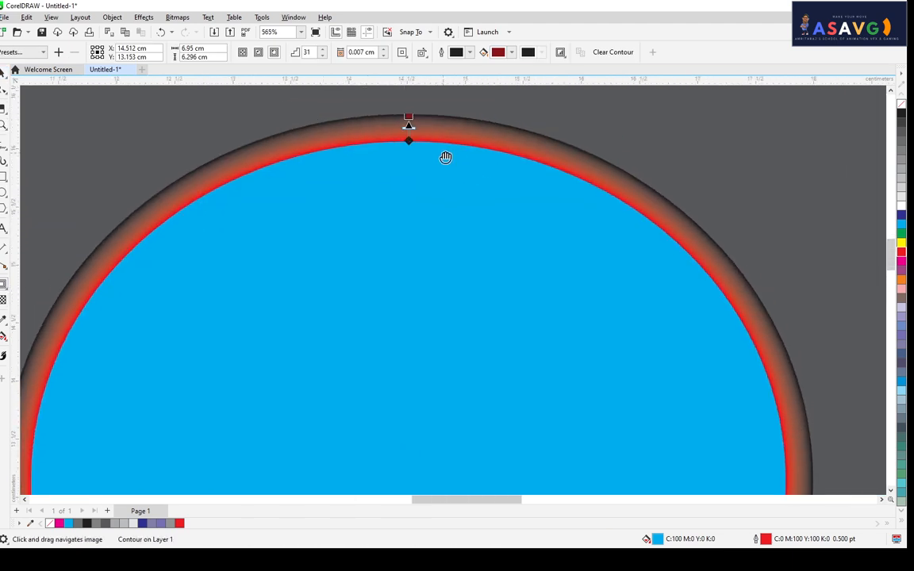
pyautogui.click(243, 52)
pyautogui.scroll(-5, 536, 261)
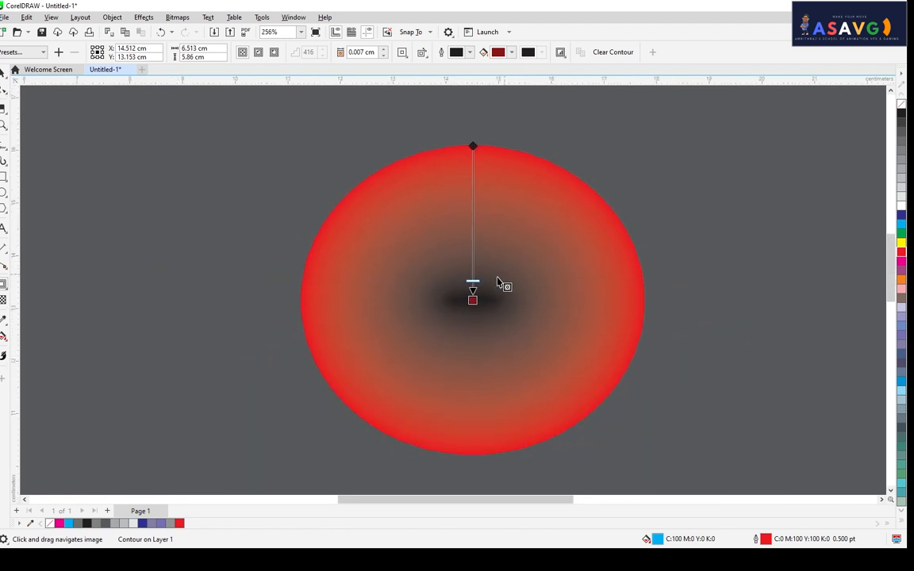
pyautogui.scroll(1, 502, 279)
pyautogui.moveTo(473, 280); pyautogui.dragTo(472, 238)
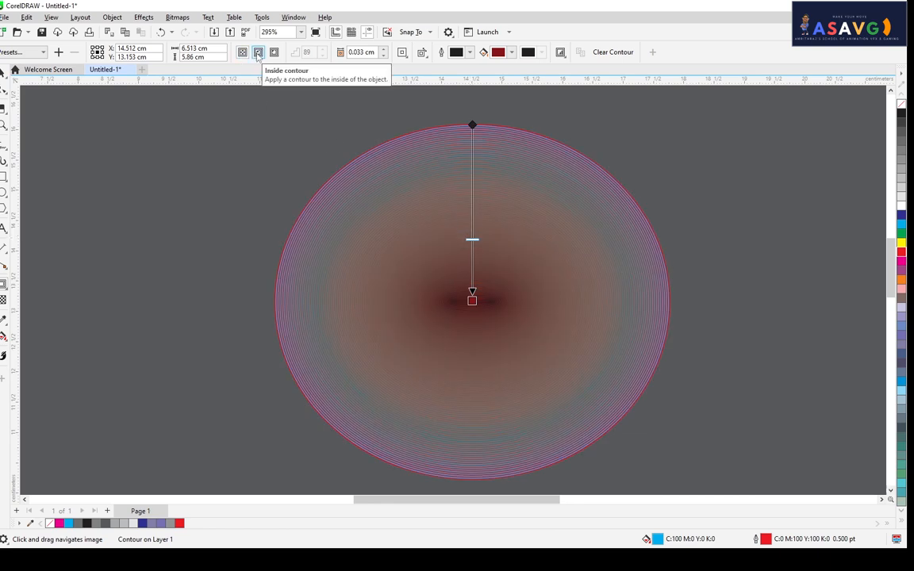
# Try the contour on the outside of the ellipse and switch it to an inside contour.
pyautogui.click(272, 54)
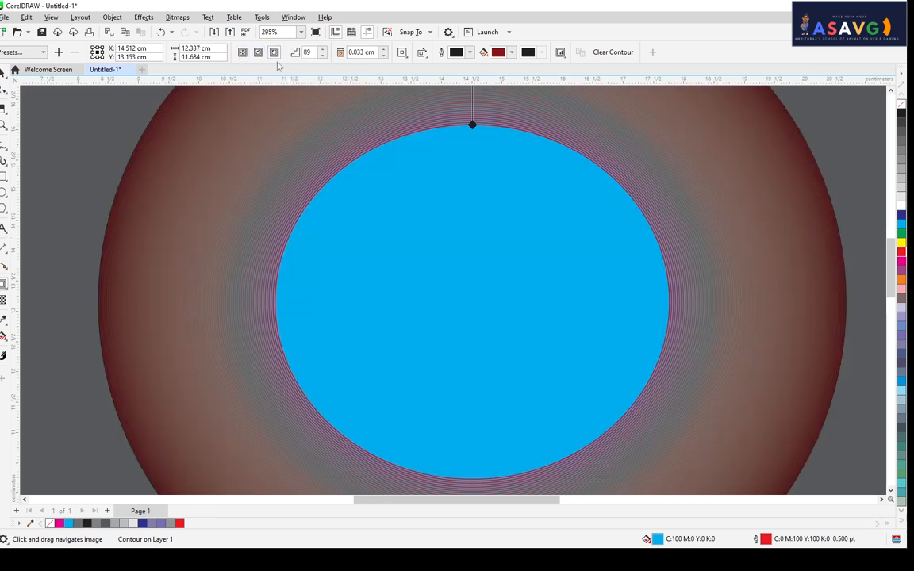
pyautogui.scroll(-1, 553, 210)
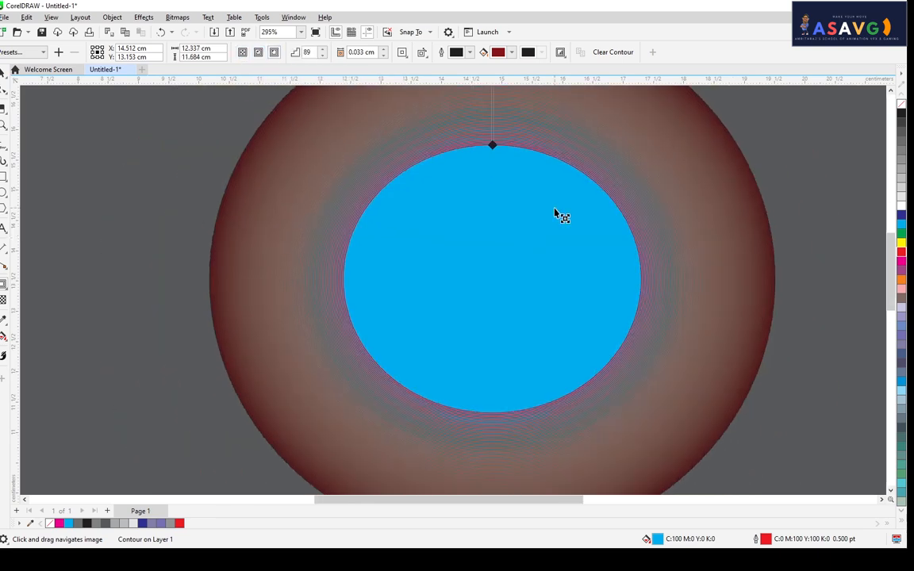
pyautogui.click(258, 54)
pyautogui.scroll(1, 449, 200)
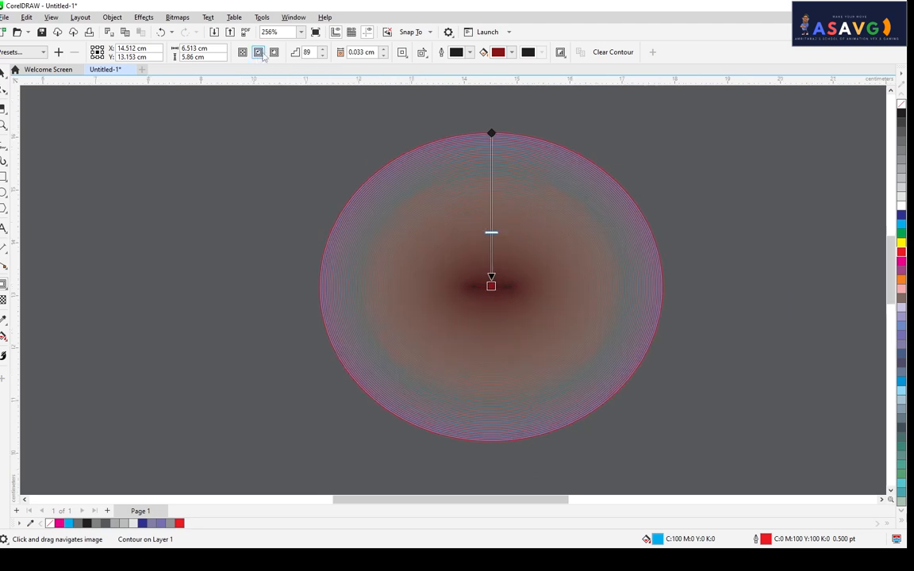
# Set the number of inside contour steps to 20.
pyautogui.doubleClick(314, 53)
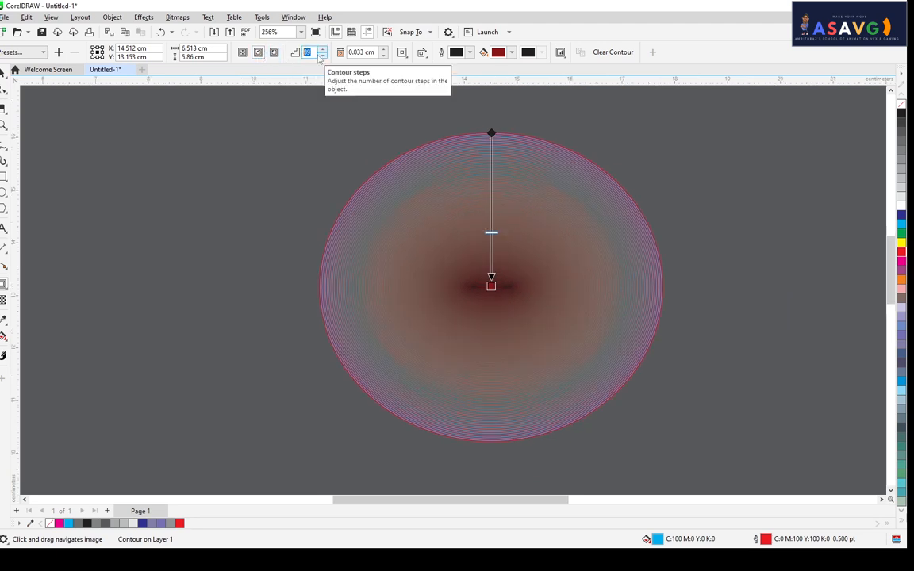
pyautogui.write('20')
pyautogui.press('Return')
pyautogui.scroll(1, 425, 171)
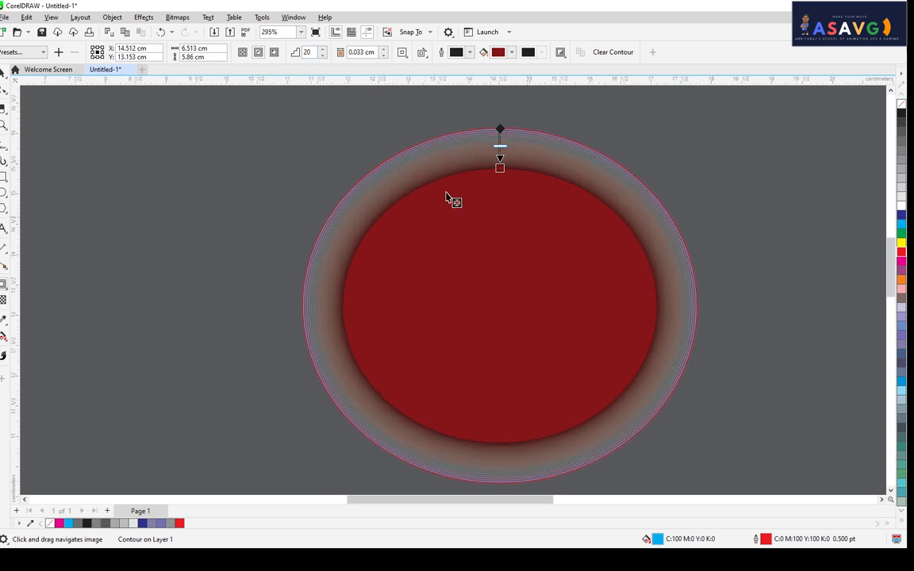
# Raise the contour offset to 0.833 cm, reduce it to 0.733 cm, and bring it back down to 0.033 cm.
pyautogui.click(384, 49)
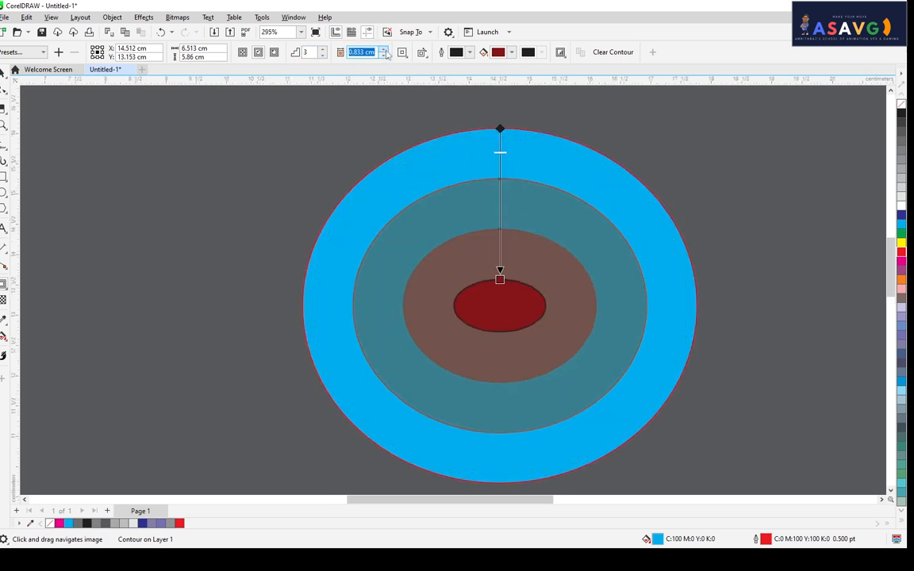
pyautogui.click(383, 56)
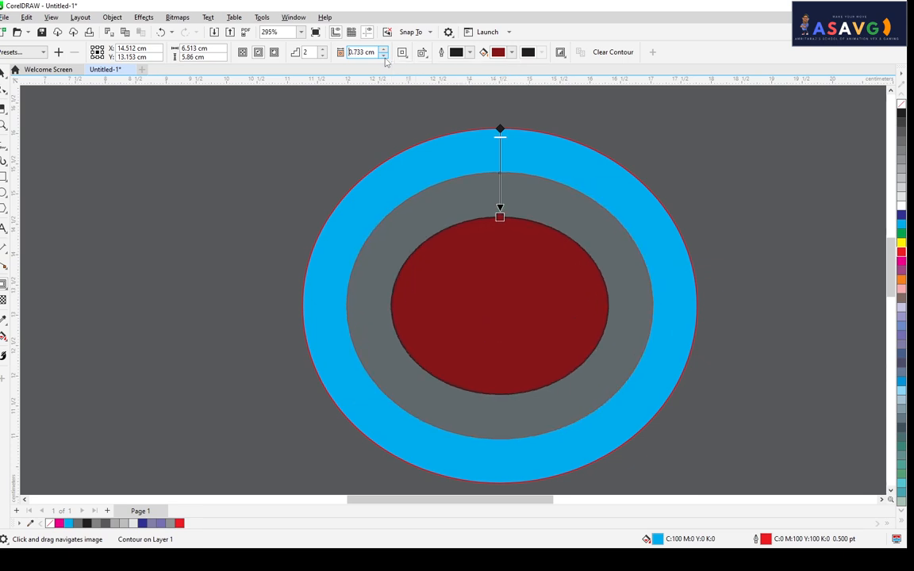
pyautogui.click(385, 56)
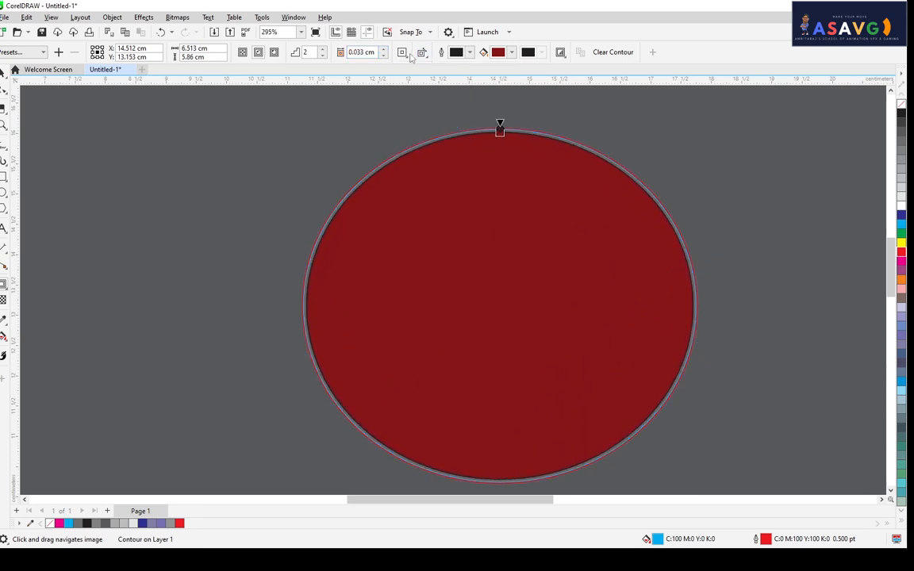
# Raise the ellipse's contour steps to 6 and switch the contour to run to the centre.
pyautogui.click(402, 53)
pyautogui.click(406, 65)
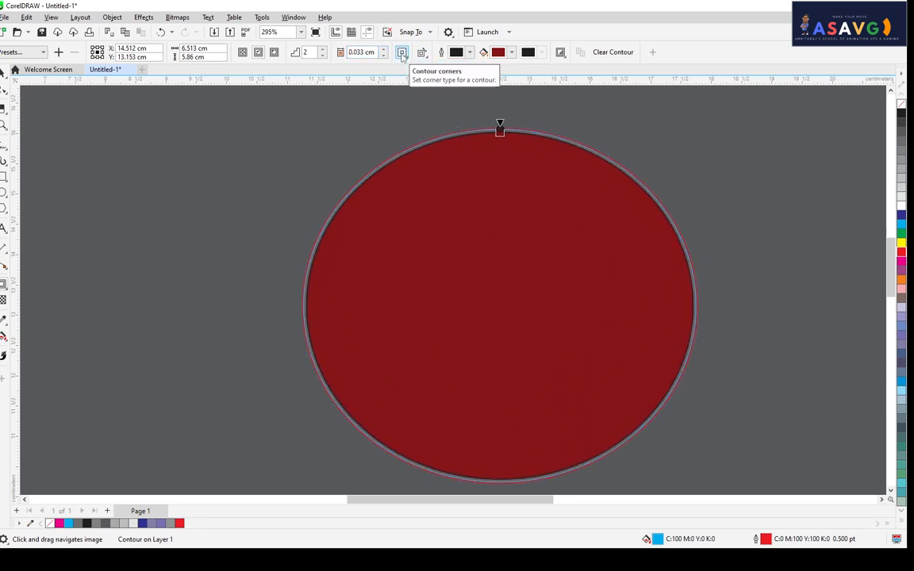
pyautogui.click(323, 50)
pyautogui.click(322, 49)
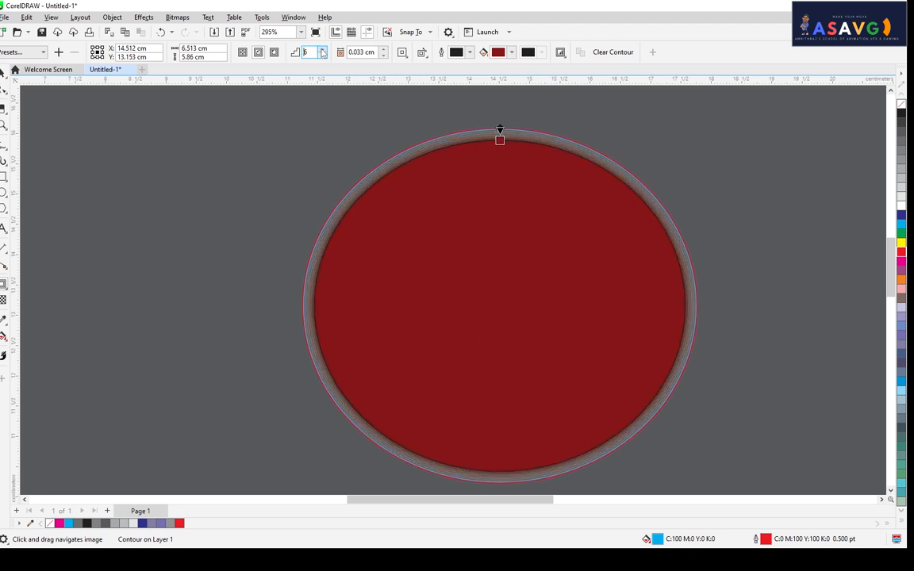
pyautogui.click(242, 52)
# Set the ellipse's contour to round corners and widen its offset to about 0.907 cm.
pyautogui.click(402, 52)
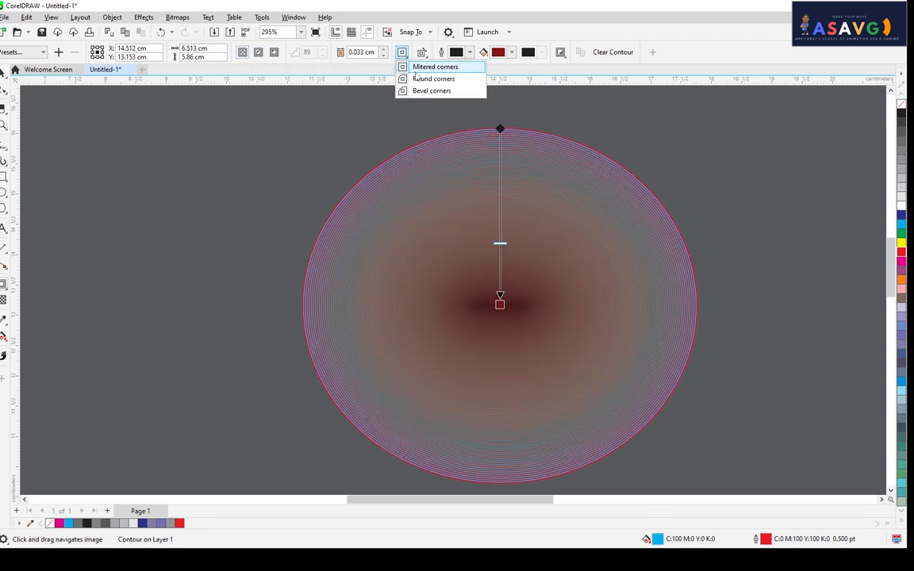
pyautogui.click(421, 78)
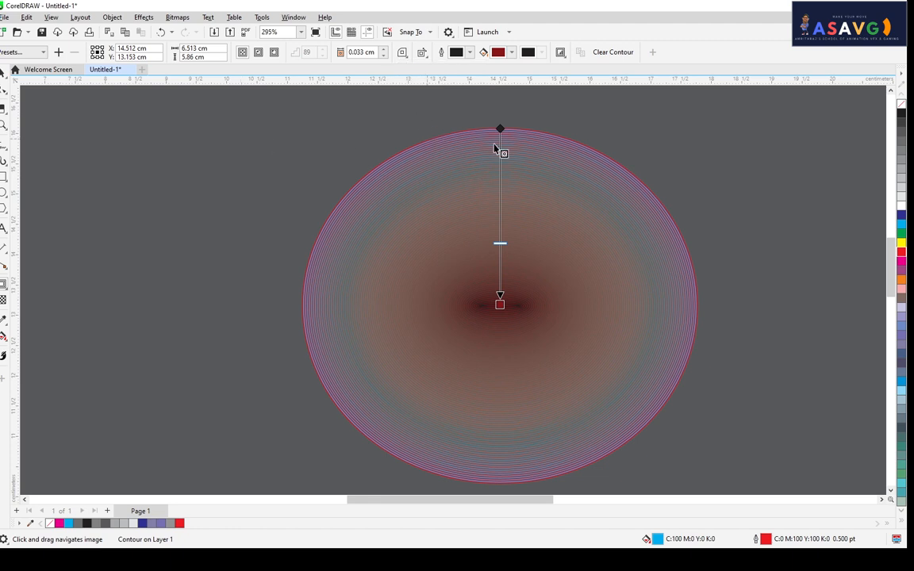
pyautogui.moveTo(500, 271); pyautogui.dragTo(499, 157)
pyautogui.click(402, 52)
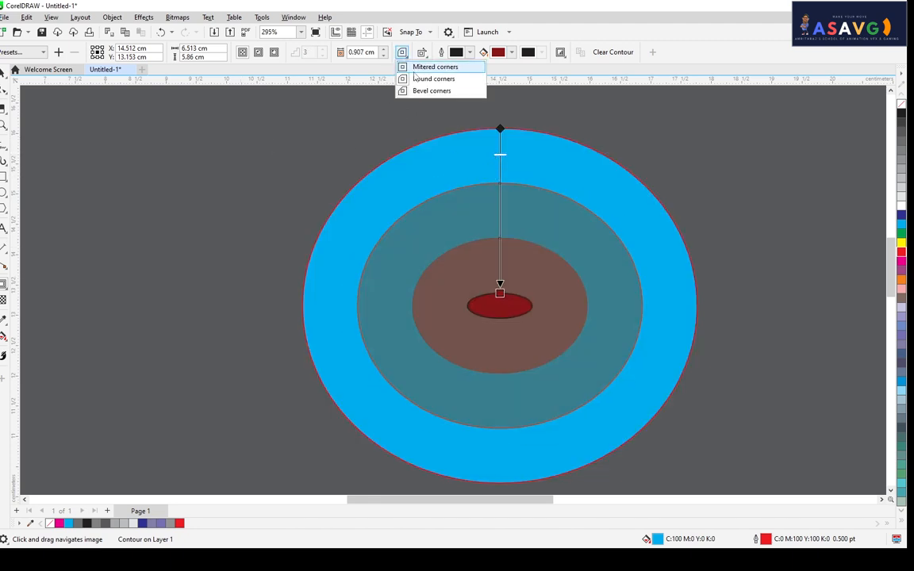
pyautogui.click(419, 79)
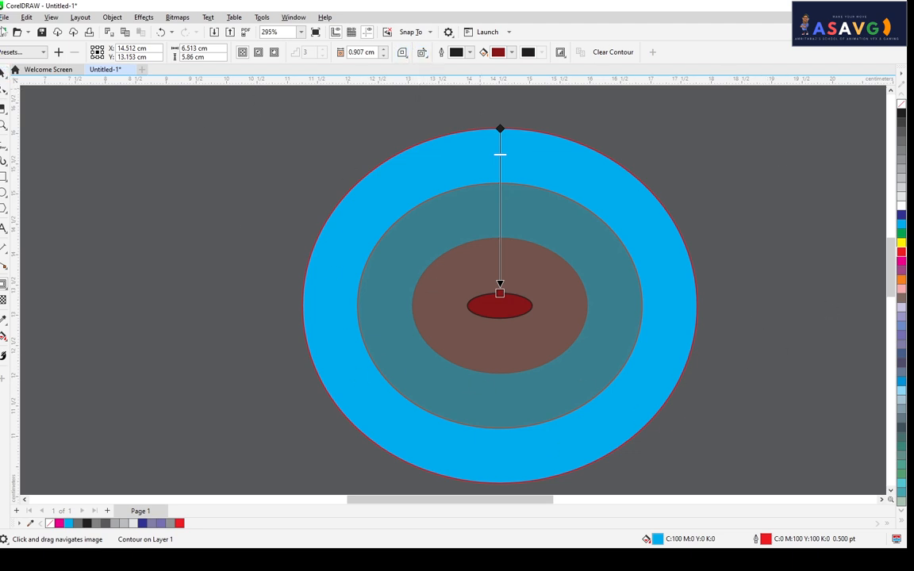
# Delete the contoured ellipse from the drawing.
pyautogui.click(2, 73)
pyautogui.click(501, 239)
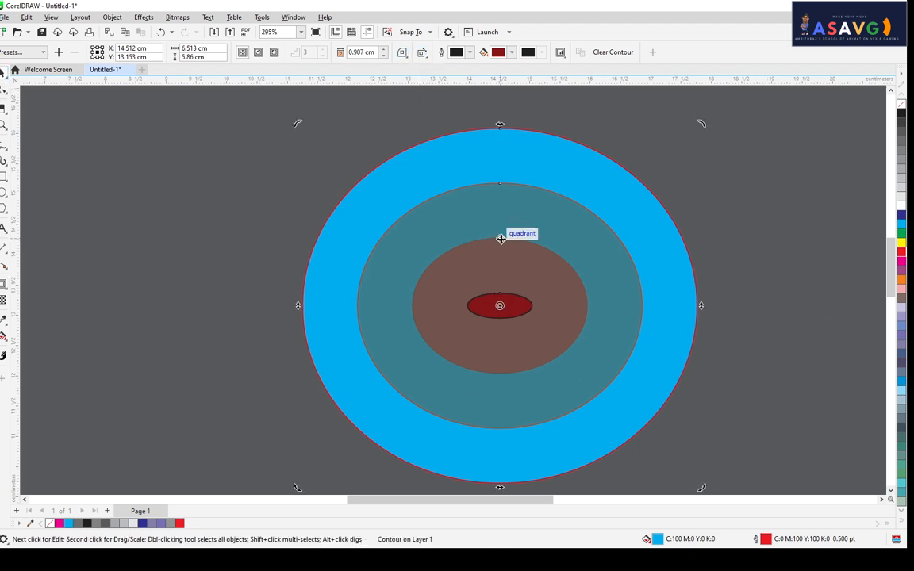
pyautogui.press('Delete')
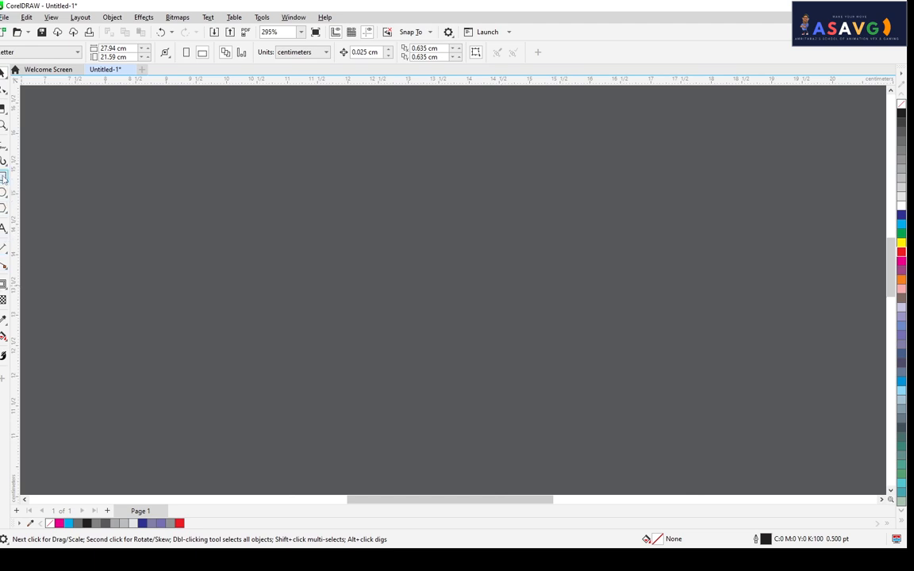
# Draw a rectangle about 3.5 cm wide and 3.2 cm high and fill it with cyan.
pyautogui.click(4, 180)
pyautogui.click(59, 182)
pyautogui.moveTo(323, 192); pyautogui.dragTo(535, 384)
pyautogui.click(902, 225)
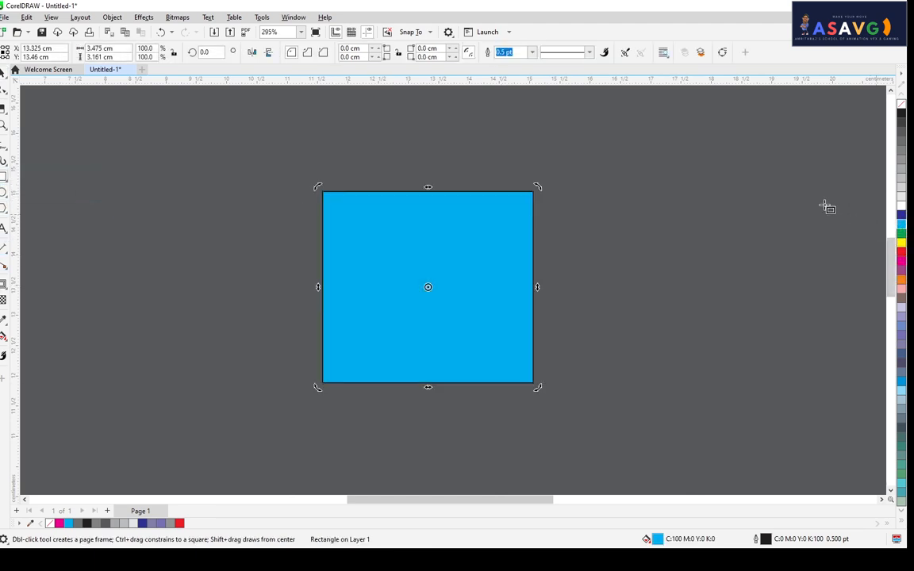
# Give the cyan rectangle a yellow outline 1 pt wide.
pyautogui.rightClick(901, 245)
pyautogui.scroll(1, 473, 176)
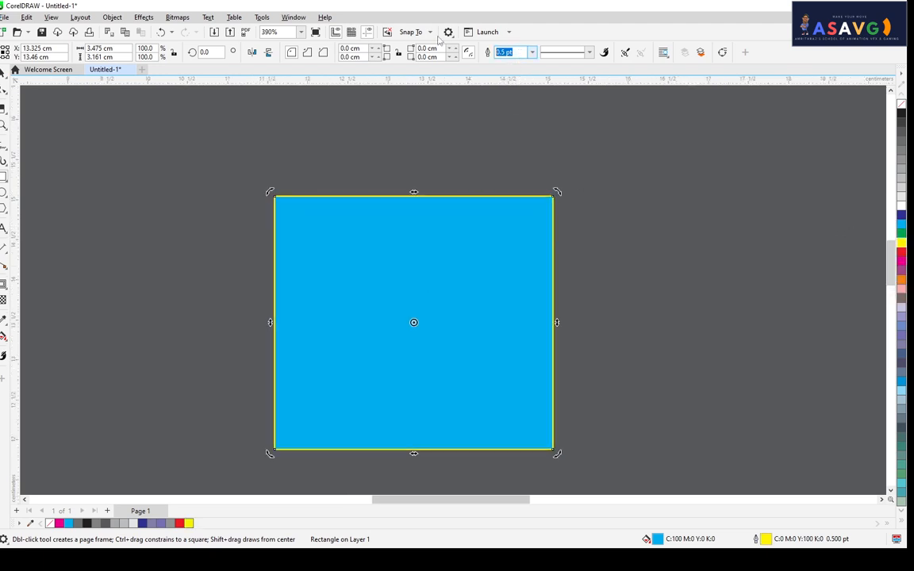
pyautogui.write('1')
pyautogui.press('Return')
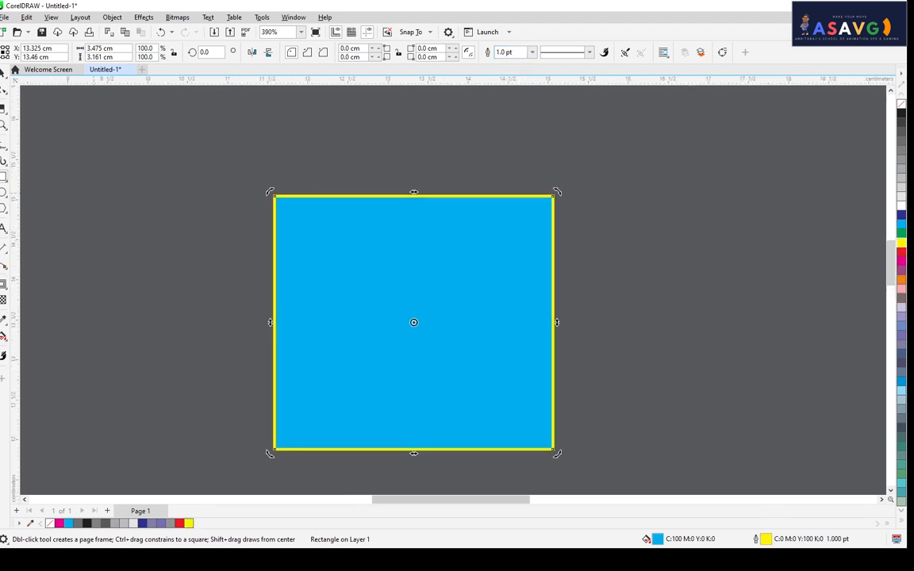
# Apply an inside contour to the rectangle and widen its spacing to 8 steps with an offset of about 0.185 cm.
pyautogui.click(5, 73)
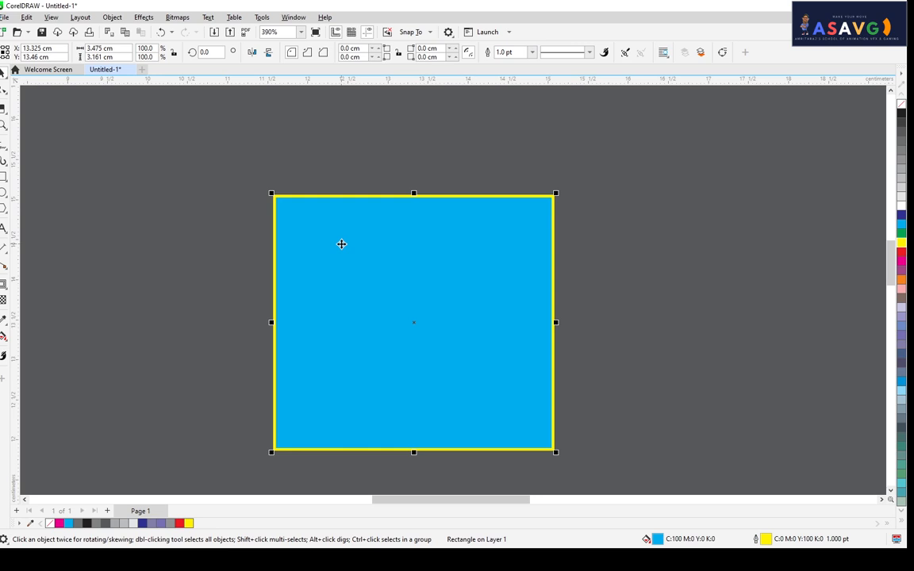
pyautogui.click(5, 289)
pyautogui.click(35, 296)
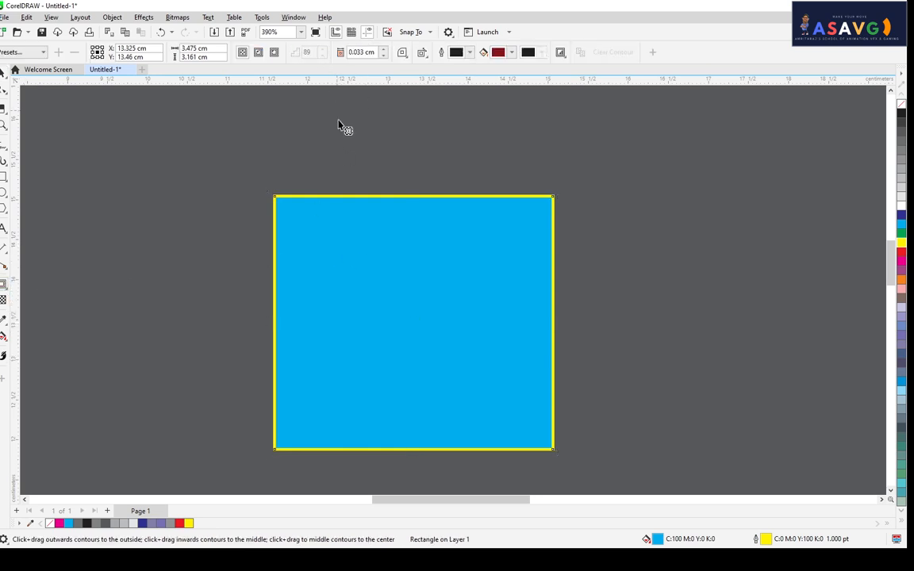
pyautogui.moveTo(415, 196); pyautogui.dragTo(414, 322)
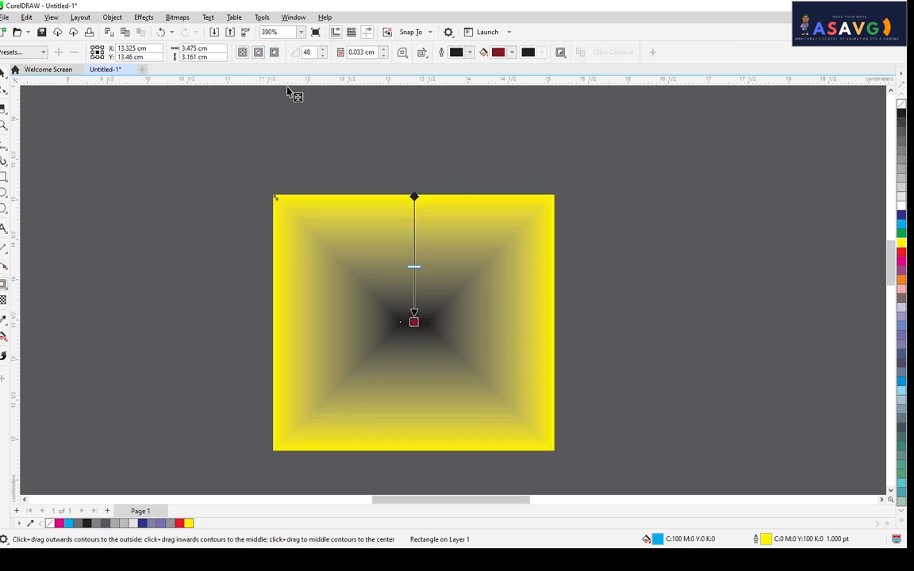
pyautogui.moveTo(416, 267); pyautogui.dragTo(415, 233)
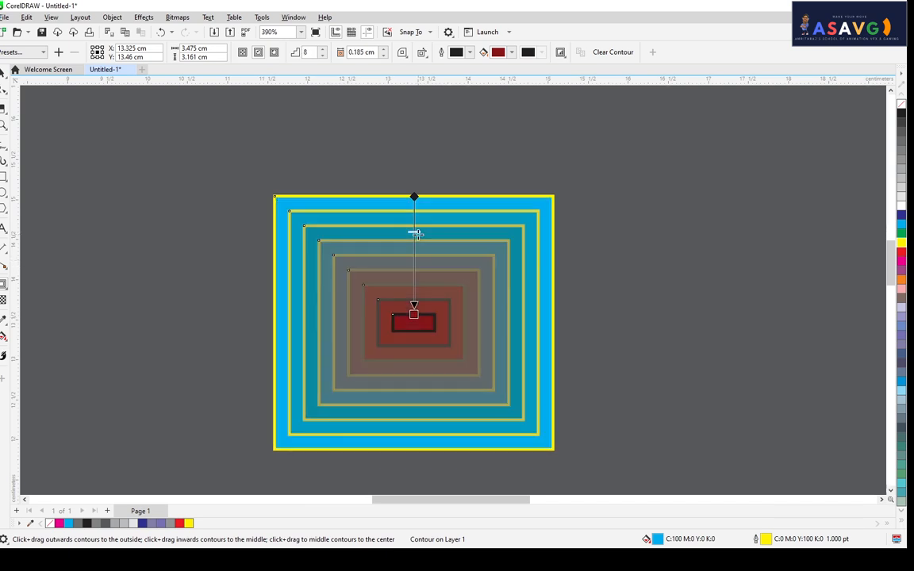
# Try round corners on the rectangle's contour and switch them to bevel corners.
pyautogui.click(402, 52)
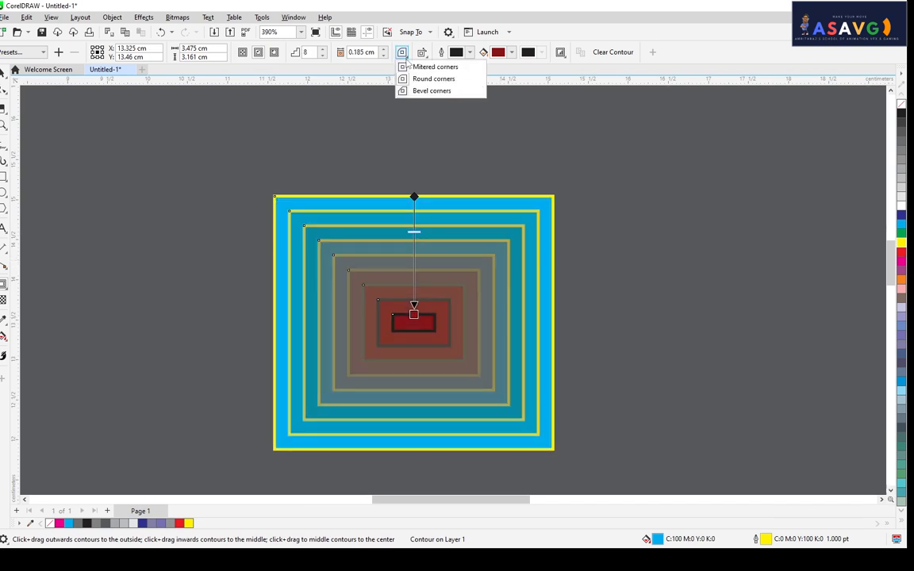
pyautogui.click(420, 80)
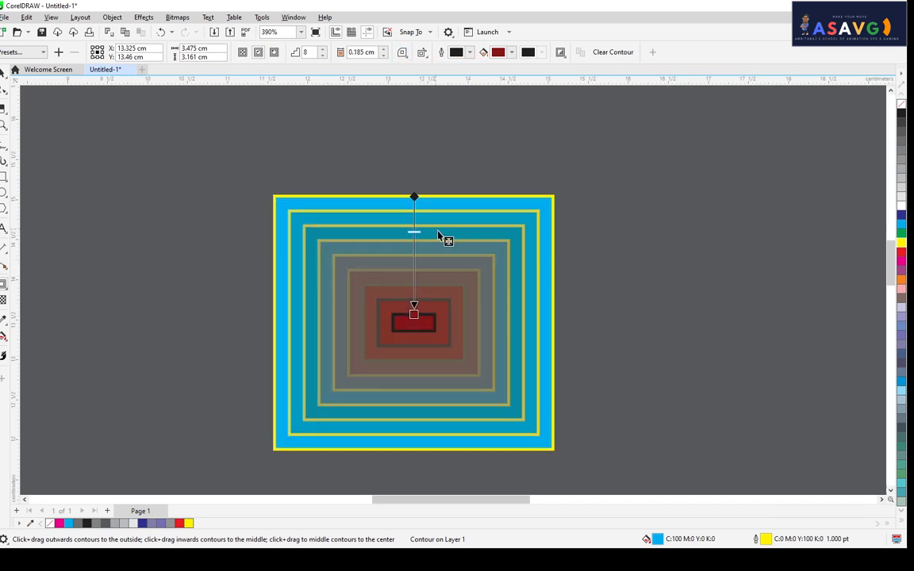
pyautogui.scroll(3, 438, 230)
pyautogui.moveTo(398, 377); pyautogui.dragTo(398, 213)
pyautogui.click(402, 51)
pyautogui.click(433, 90)
# Reduce the rectangle's contour offset to about 0.009 cm and switch to an outside contour.
pyautogui.scroll(1, 365, 111)
pyautogui.scroll(1, 396, 197)
pyautogui.moveTo(408, 216); pyautogui.dragTo(410, 231)
pyautogui.click(274, 52)
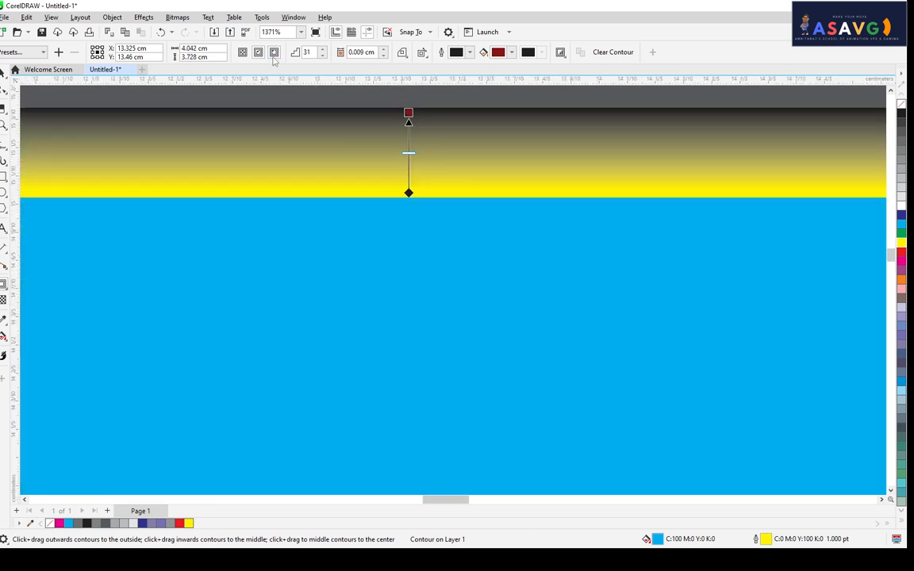
pyautogui.scroll(-1, 559, 182)
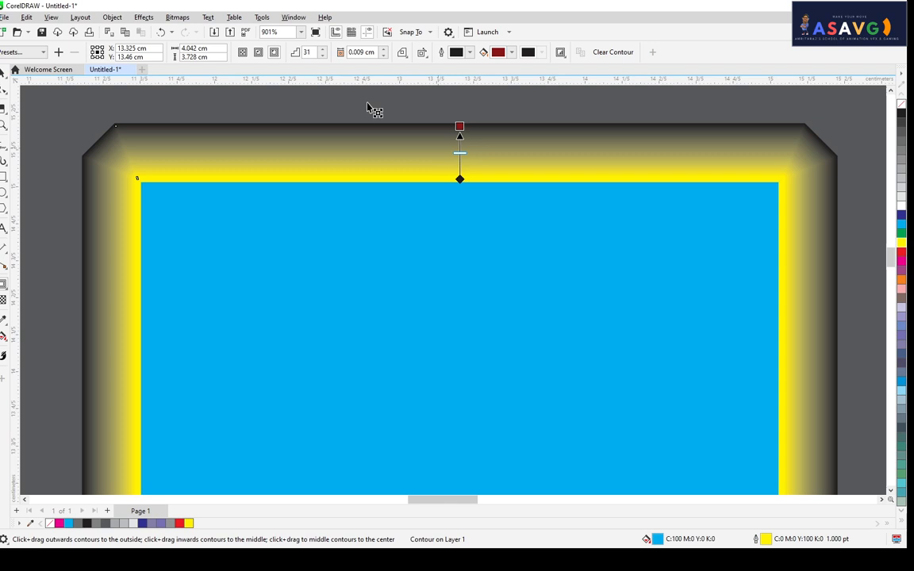
# Set the outside contour to 10 steps with an offset of 0.01 cm.
pyautogui.click(314, 52)
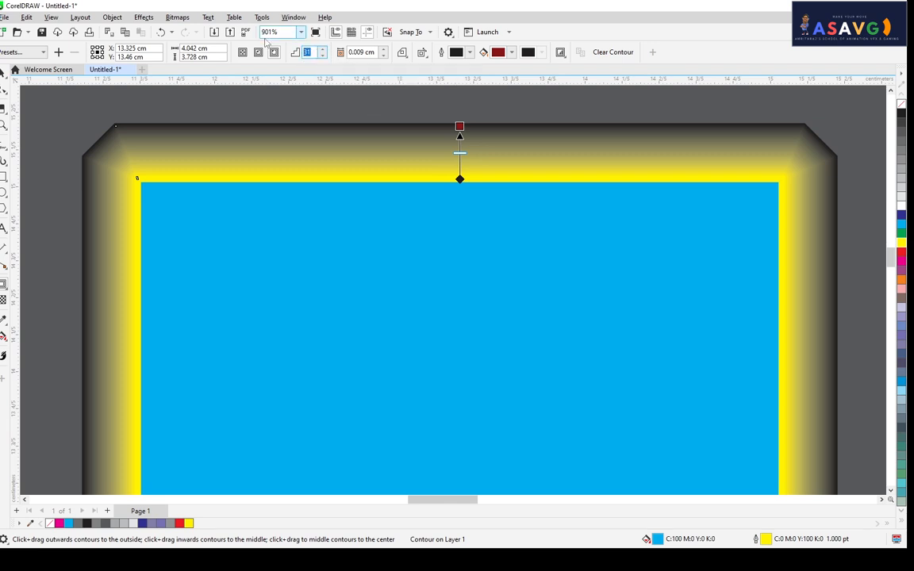
pyautogui.write('10')
pyautogui.press('Return')
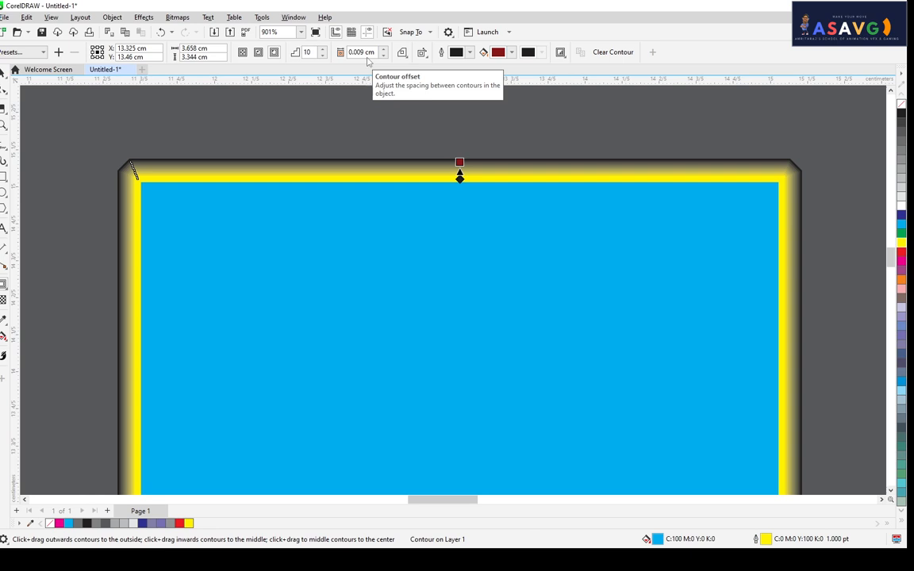
pyautogui.doubleClick(361, 52)
pyautogui.write('0.01')
pyautogui.press('Return')
pyautogui.scroll(-2, 471, 190)
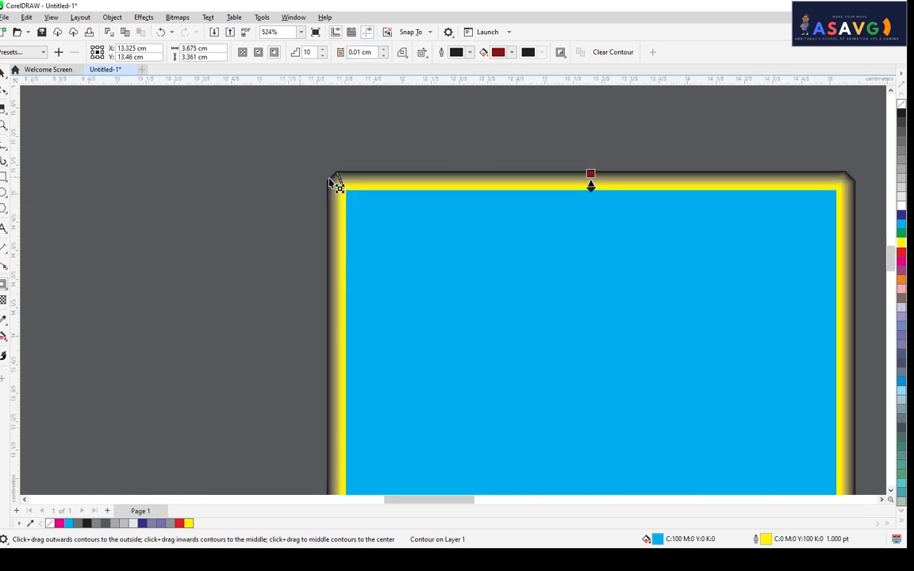
# Pull the outside contour further from the rectangle, widening its offset to about 0.049 cm.
pyautogui.scroll(1, 590, 187)
pyautogui.moveTo(591, 174); pyautogui.dragTo(379, 181)
pyautogui.scroll(3, 591, 129)
pyautogui.scroll(2, 379, 180)
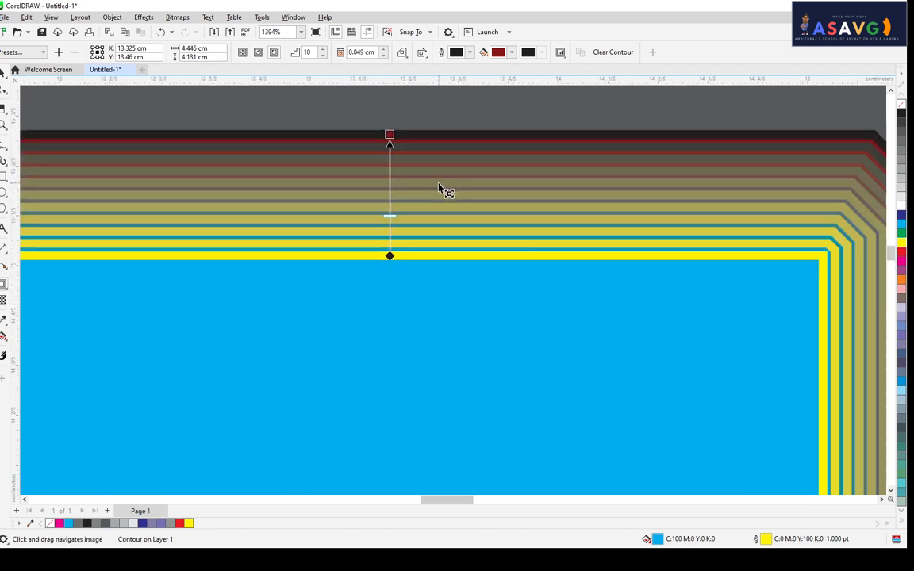
pyautogui.scroll(-1, 644, 195)
pyautogui.moveTo(644, 194); pyautogui.dragTo(282, 177)
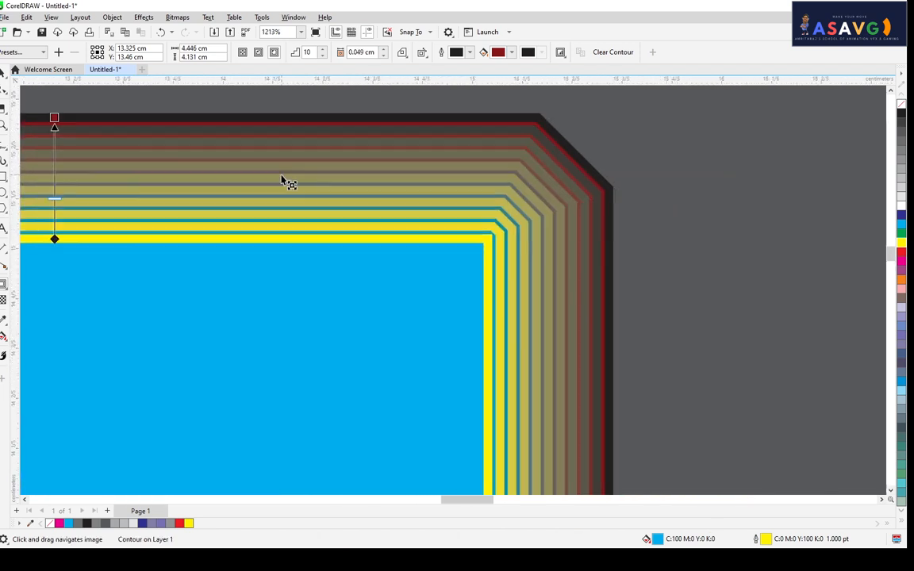
# Switch the contour corners through mitered, bevel and round, and return them to mitered.
pyautogui.click(425, 57)
pyautogui.click(412, 66)
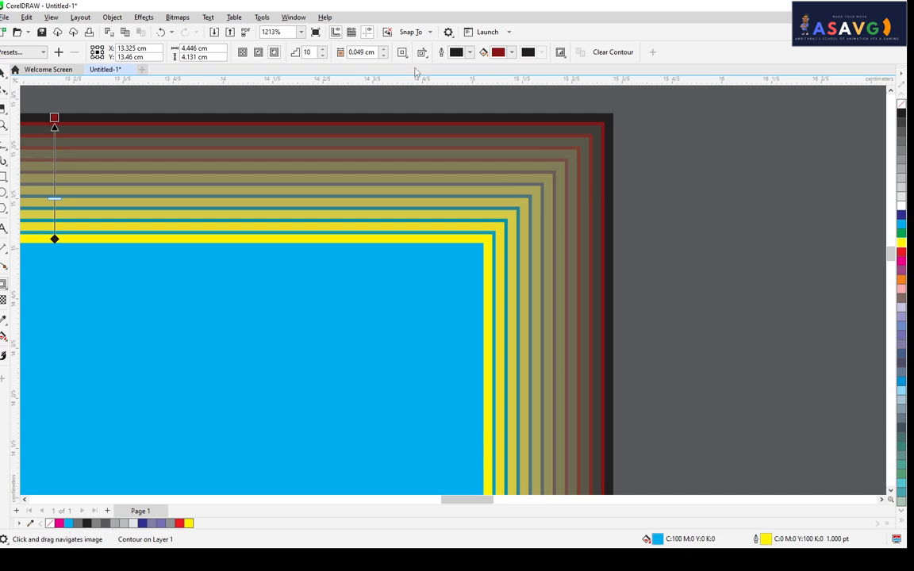
pyautogui.click(403, 54)
pyautogui.click(423, 91)
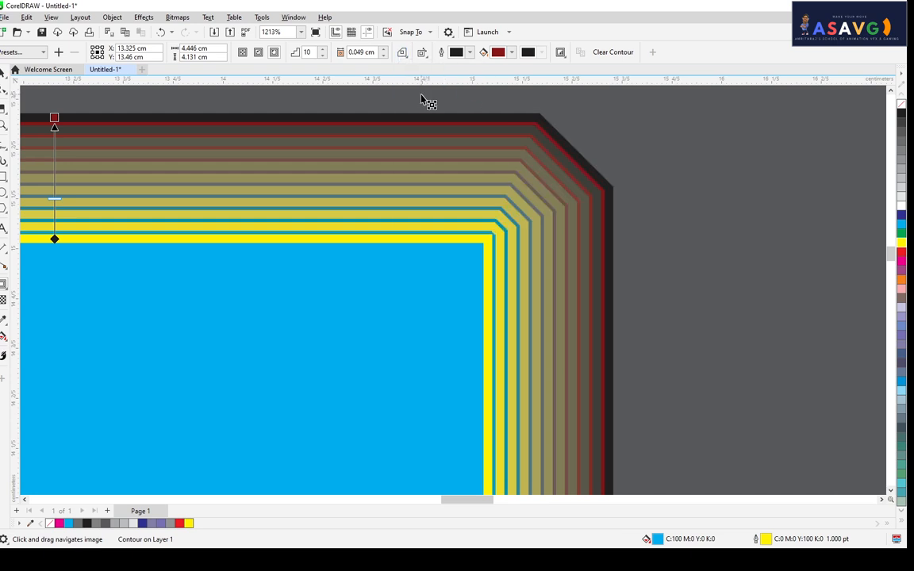
pyautogui.click(403, 54)
pyautogui.click(429, 82)
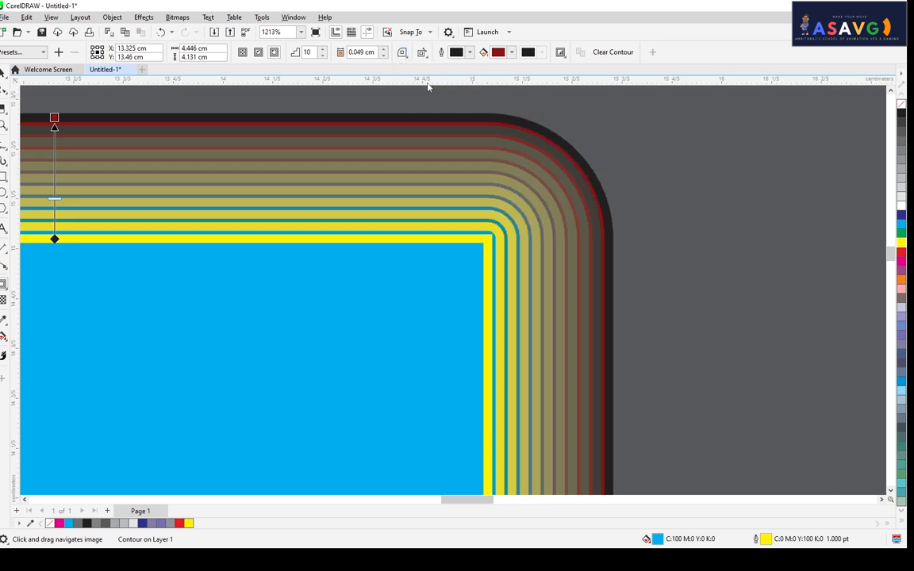
pyautogui.click(404, 54)
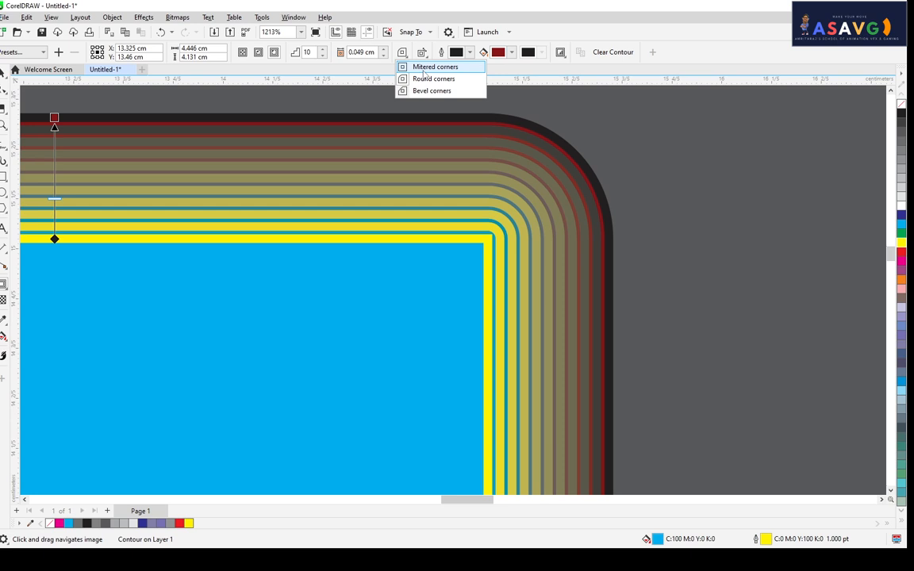
pyautogui.click(426, 67)
# Compare linear, clockwise and counterclockwise contour colours on the rectangle and set them to clockwise.
pyautogui.click(422, 53)
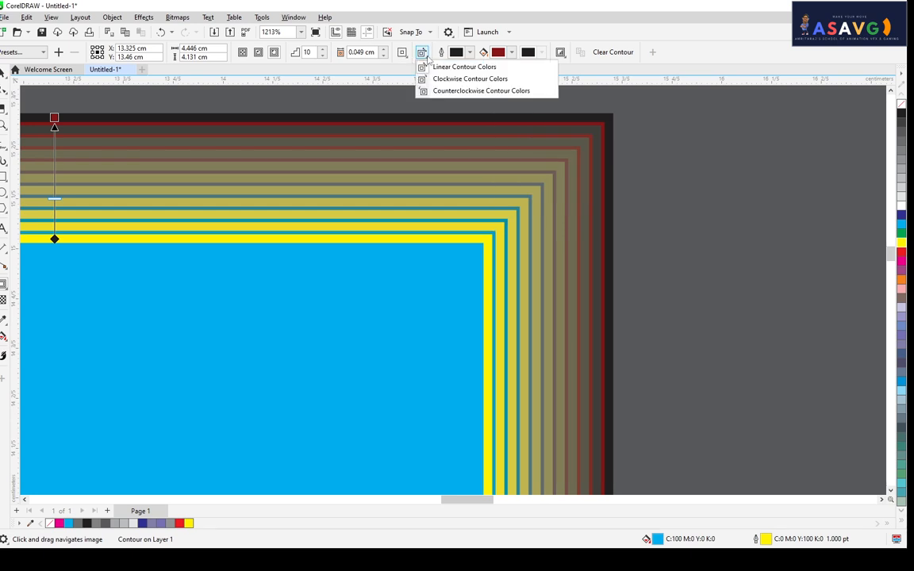
pyautogui.click(448, 68)
pyautogui.click(423, 53)
pyautogui.click(452, 78)
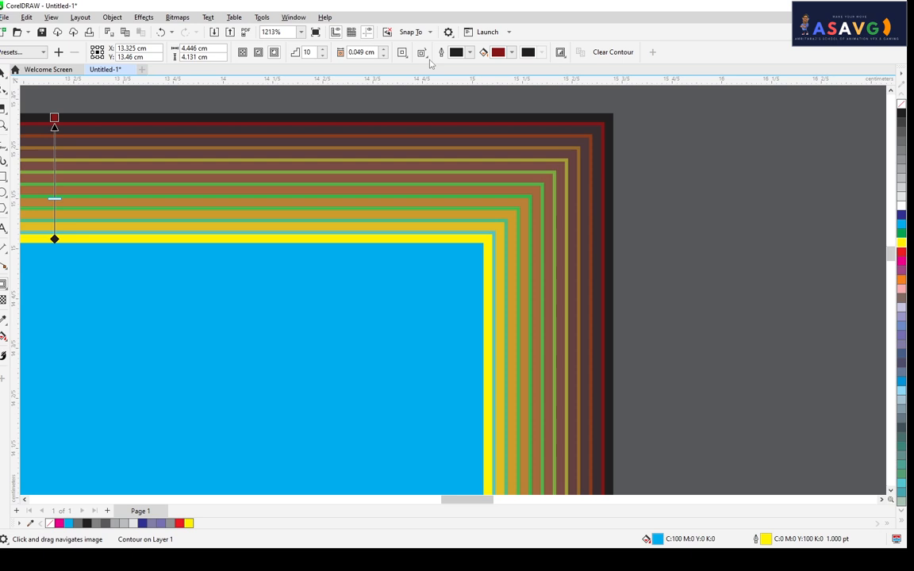
pyautogui.click(423, 53)
pyautogui.click(440, 92)
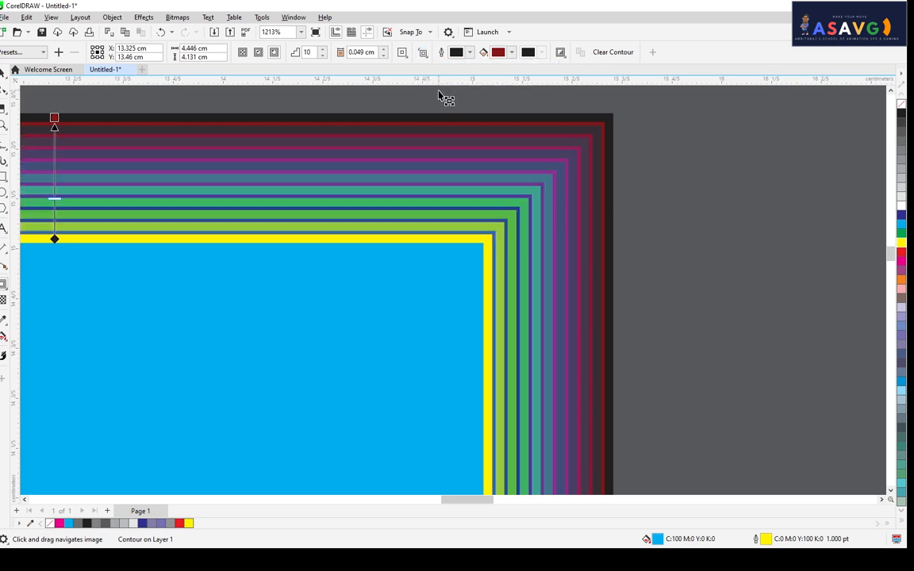
pyautogui.click(422, 53)
pyautogui.click(456, 67)
pyautogui.click(422, 53)
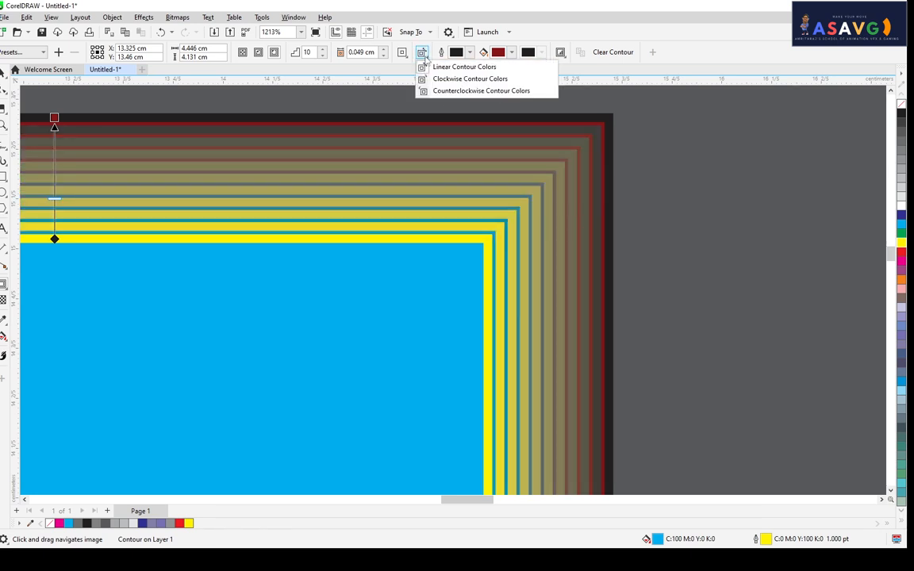
pyautogui.click(453, 79)
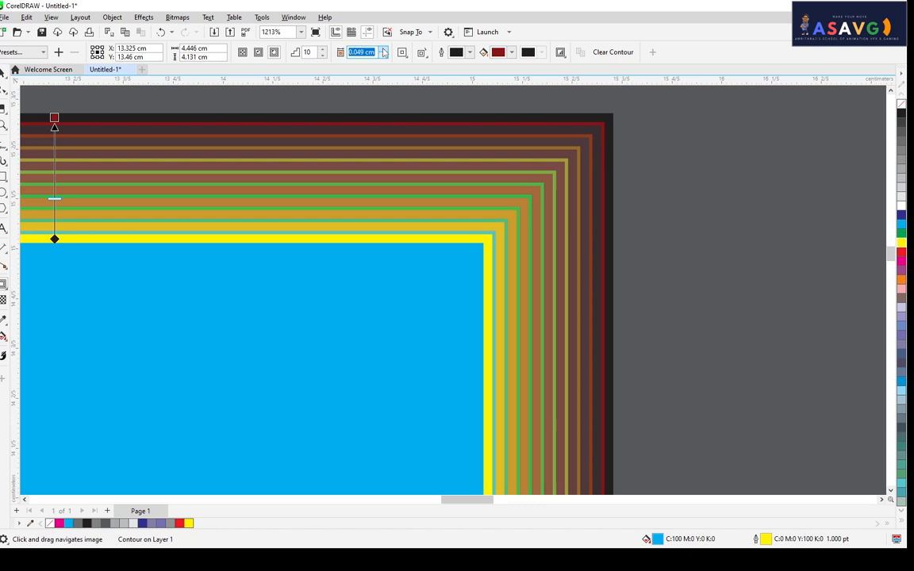
# Reduce the rectangle's contour offset to 0.003 cm and raise it to 0.103 cm.
pyautogui.click(383, 50)
pyautogui.click(384, 56)
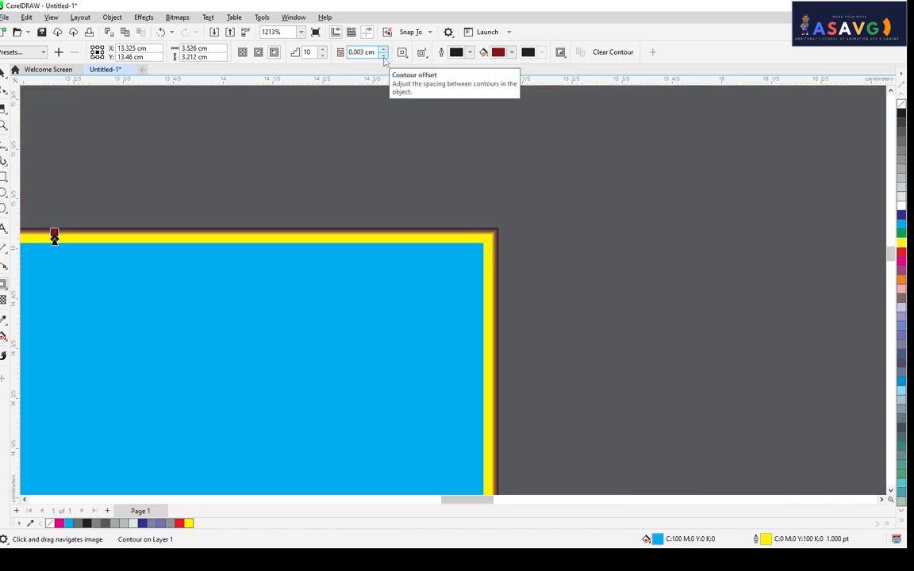
pyautogui.click(384, 49)
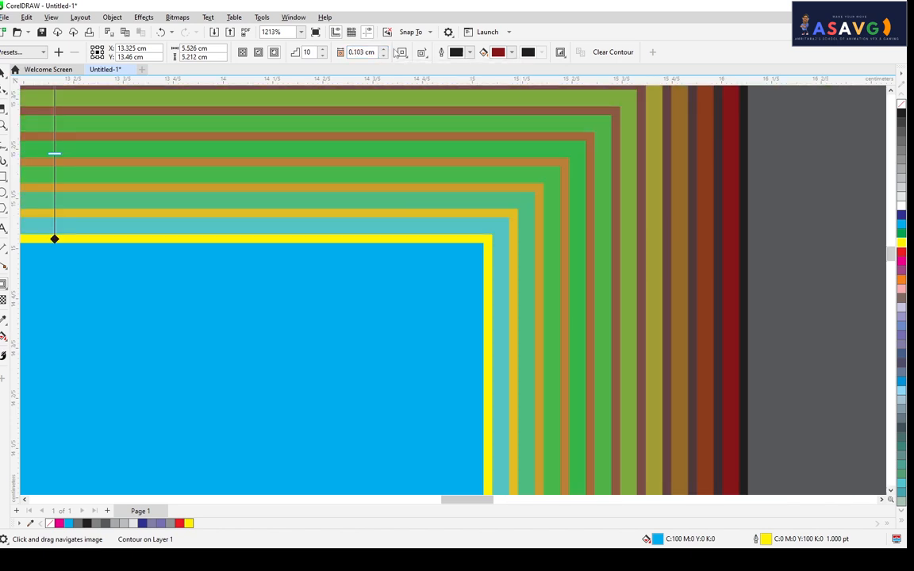
# Raise the rectangle's contour offset to 0.203 cm and cycle its corners through round and bevel back to mitered.
pyautogui.click(384, 48)
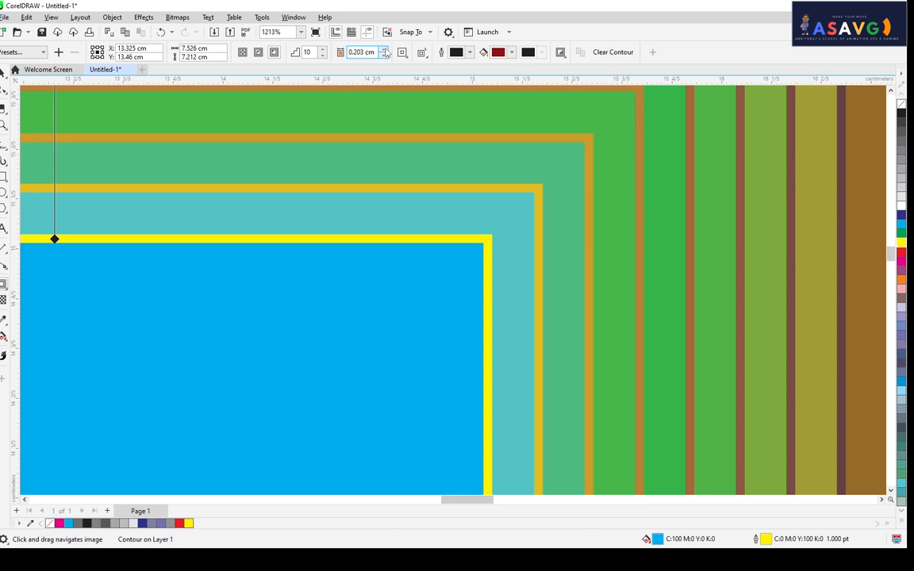
pyautogui.scroll(-3, 566, 144)
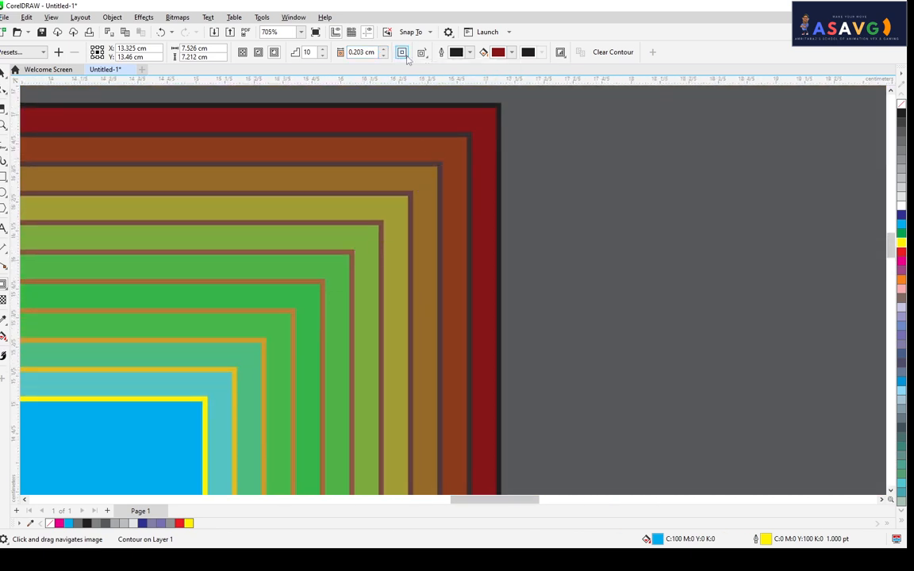
pyautogui.click(401, 54)
pyautogui.click(423, 78)
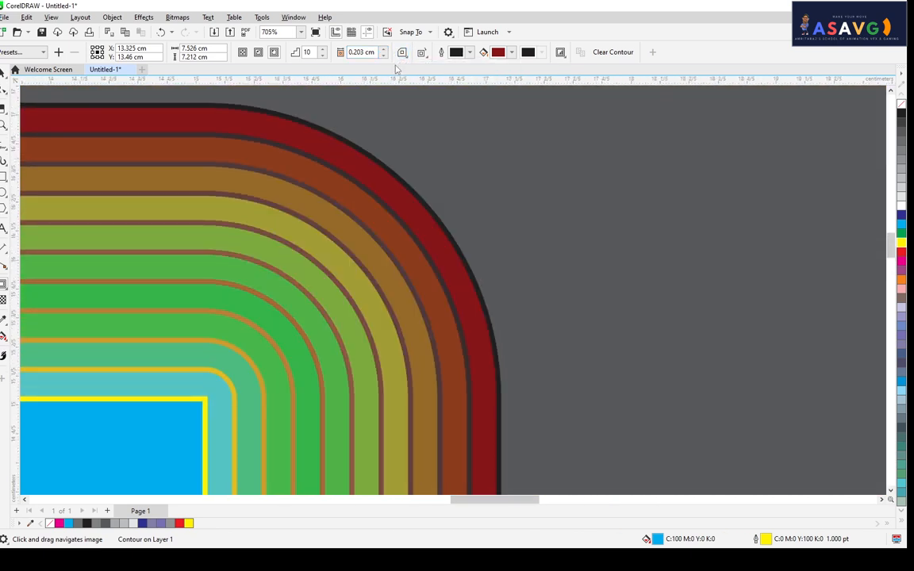
pyautogui.click(402, 53)
pyautogui.click(433, 91)
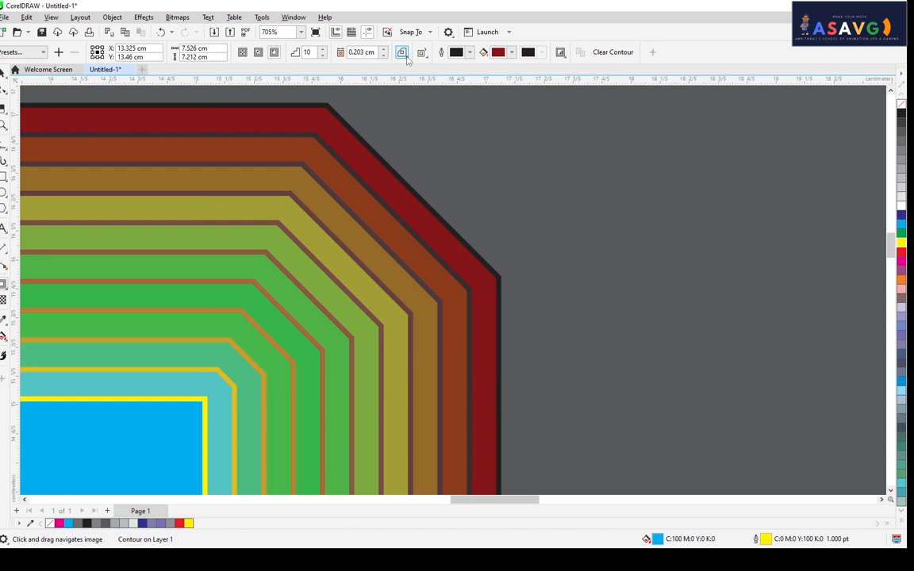
pyautogui.click(402, 53)
pyautogui.click(423, 66)
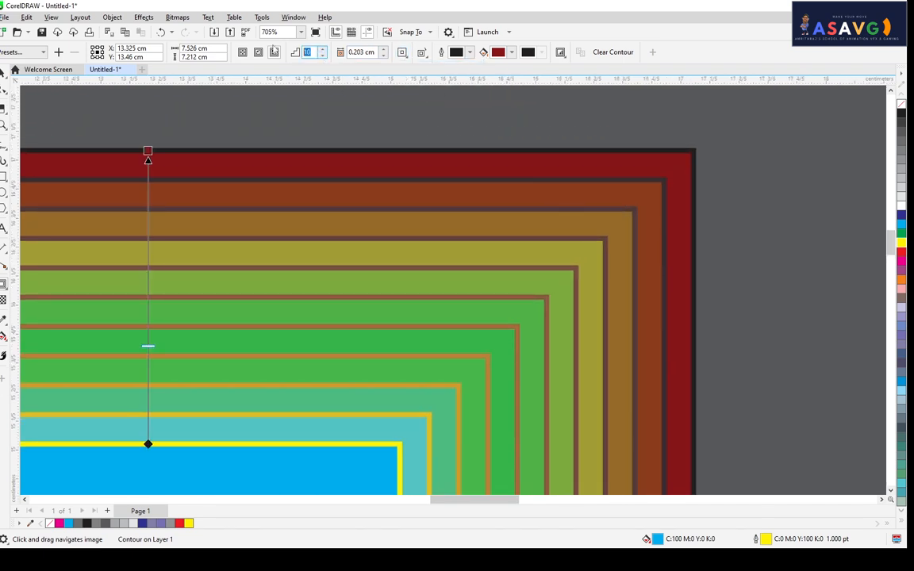
# Reduce the rectangle's contour to 2 steps and restore it to 10 steps.
pyautogui.write('2')
pyautogui.press('Return')
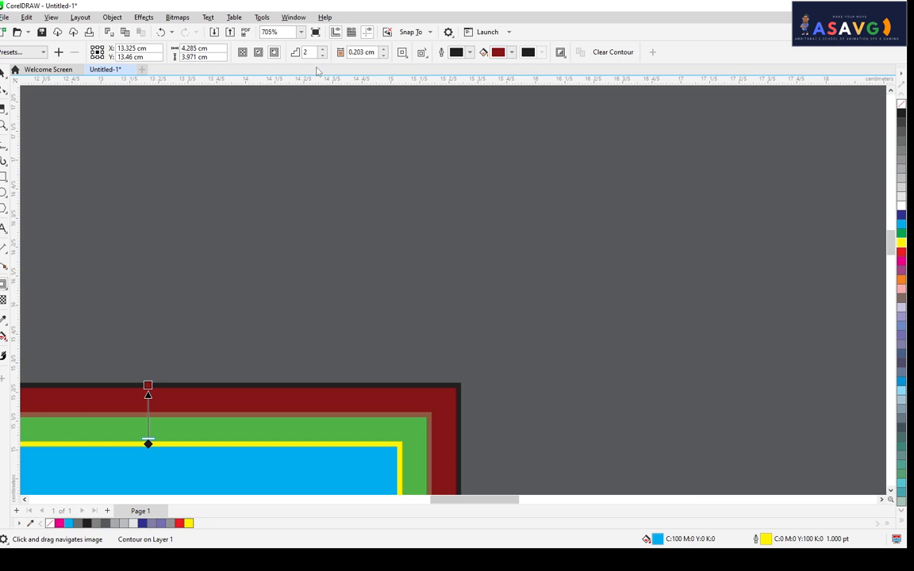
pyautogui.press('Return')
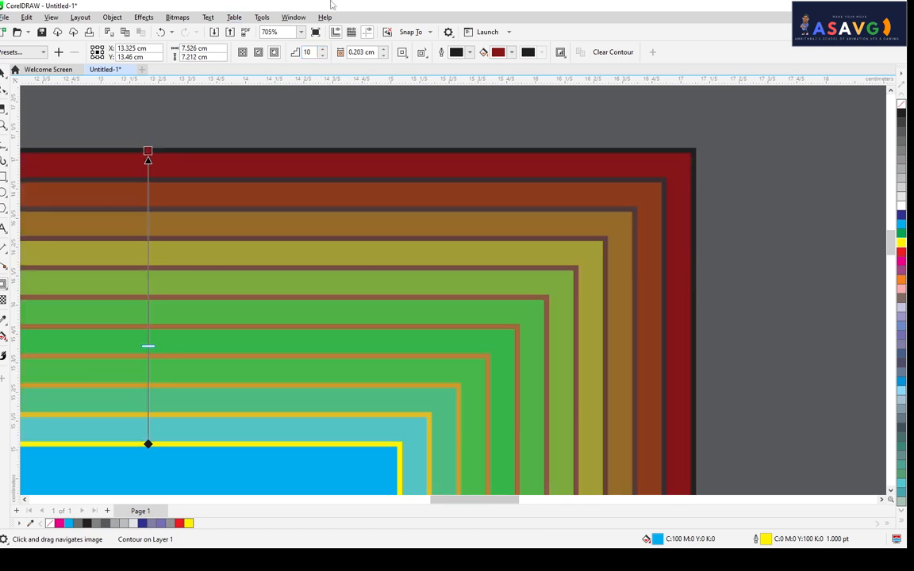
# Pull the outside contour further from the rectangle, widening its offset to about 0.25 cm.
pyautogui.scroll(-1, 368, 102)
pyautogui.moveTo(302, 183); pyautogui.dragTo(638, 183)
pyautogui.scroll(-3, 548, 183)
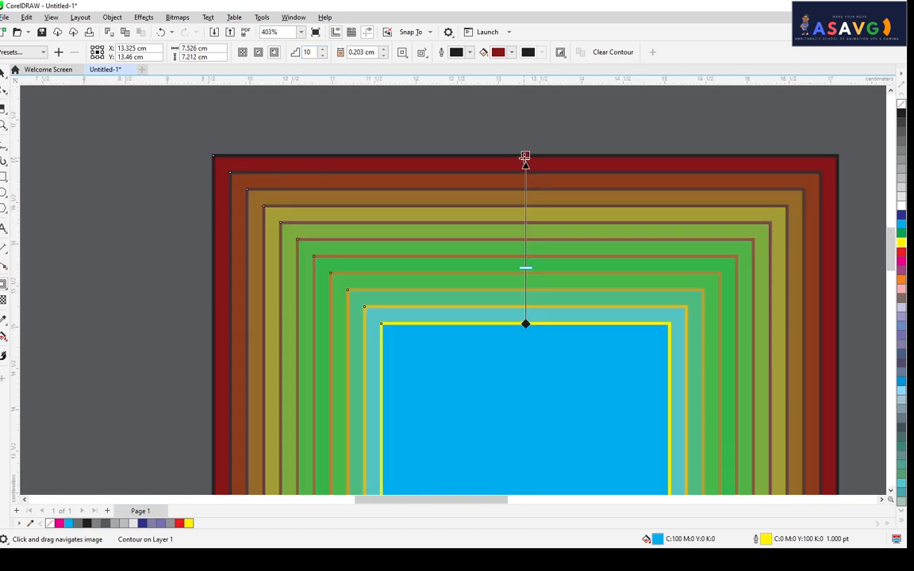
pyautogui.scroll(-2, 373, 182)
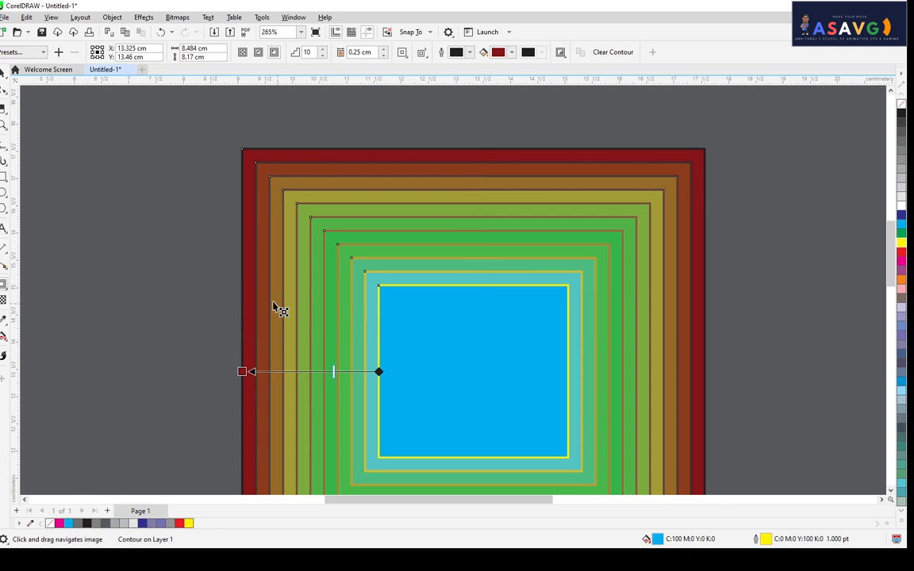
# Pull the contour inside the rectangle at about 0.434 cm offset, and back outside as four steps at about 0.547 cm.
pyautogui.moveTo(335, 373)
pyautogui.mouseDown()
pyautogui.moveTo(300, 370)
pyautogui.moveTo(349, 373)
pyautogui.mouseUp()
pyautogui.moveTo(259, 372); pyautogui.dragTo(730, 178)
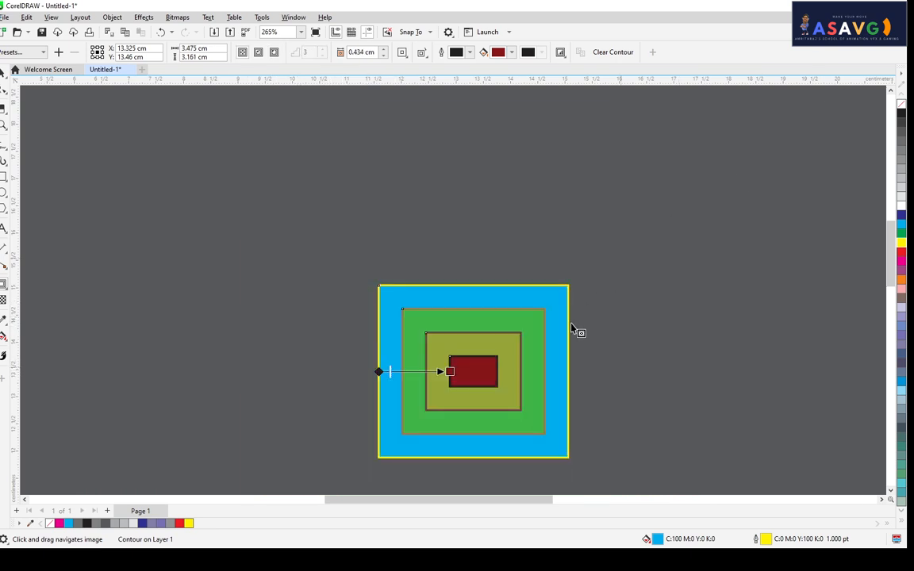
pyautogui.scroll(1, 447, 371)
pyautogui.moveTo(479, 383); pyautogui.dragTo(532, 275)
pyautogui.hotkey('ctrl', 'z')
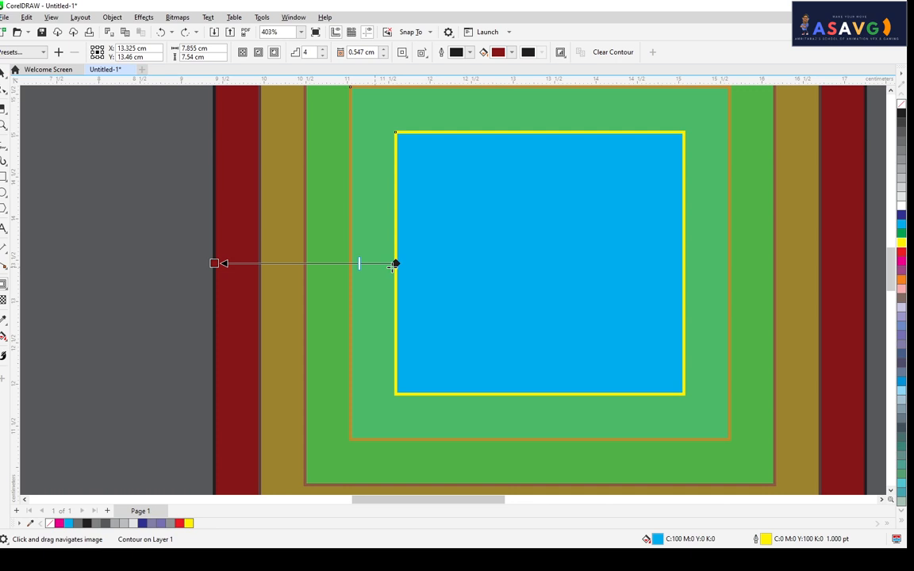
# Move the outside contour's control line to the rectangle's right, bottom, left and top edges in turn, keeping the 0.547 cm offset.
pyautogui.moveTo(671, 269); pyautogui.dragTo(589, 280)
pyautogui.hotkey('ctrl', 'z')
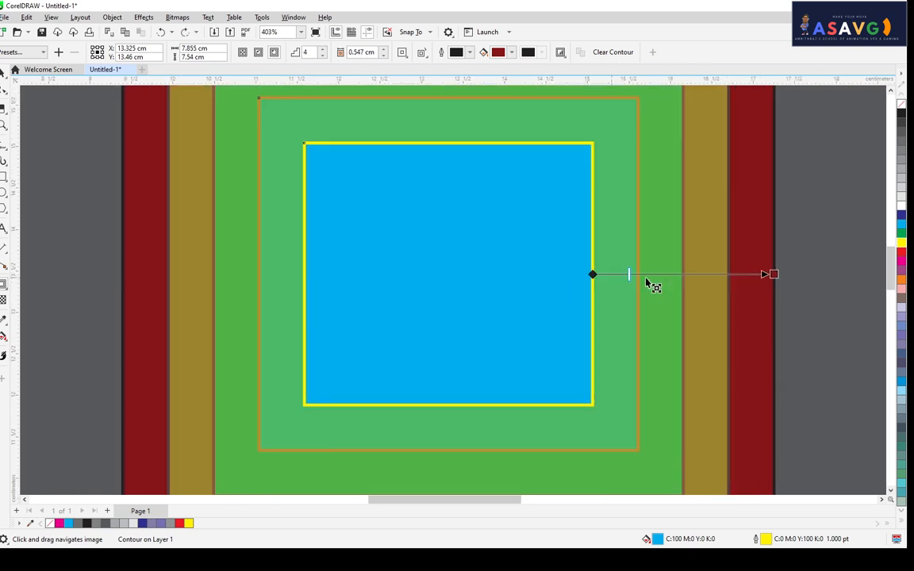
pyautogui.moveTo(472, 161); pyautogui.dragTo(493, 162)
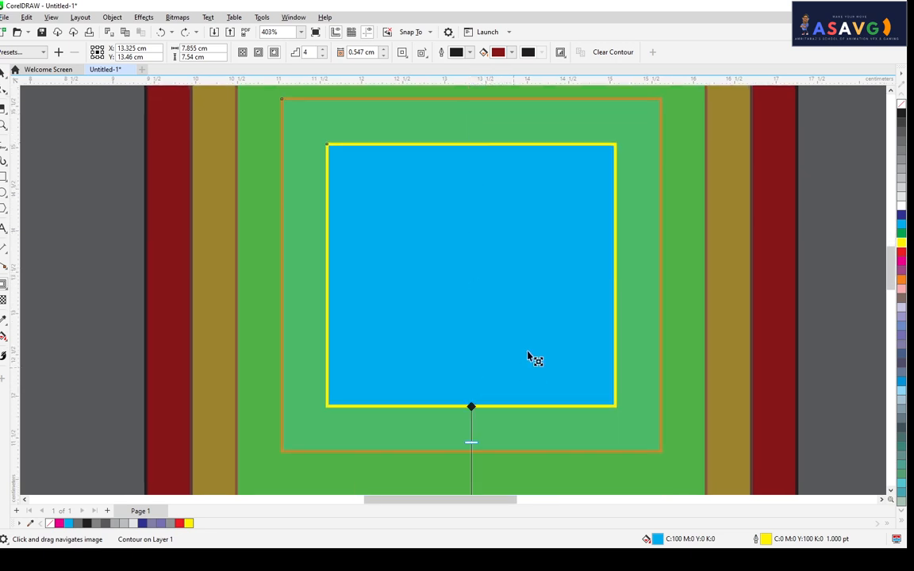
pyautogui.moveTo(534, 337); pyautogui.dragTo(555, 187)
pyautogui.moveTo(489, 281); pyautogui.dragTo(492, 361)
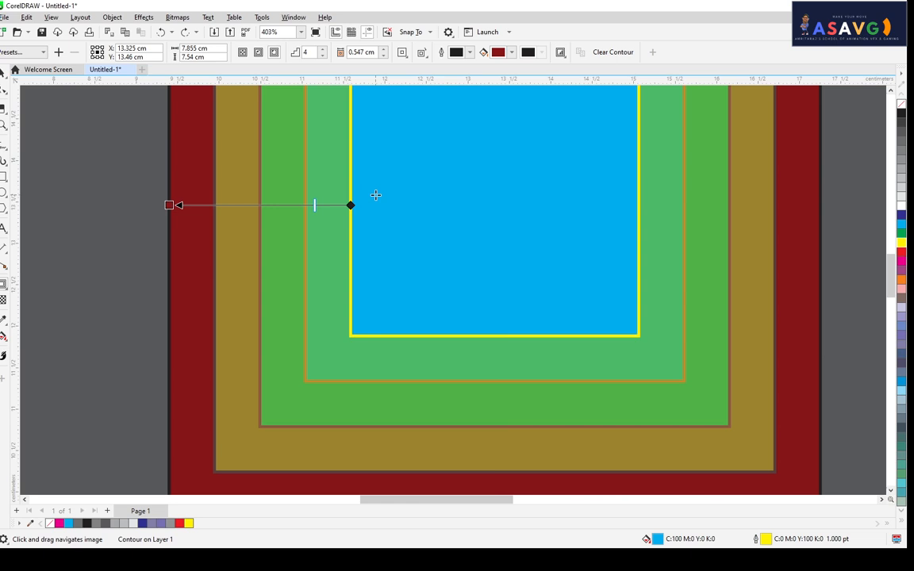
pyautogui.moveTo(441, 163); pyautogui.dragTo(448, 361)
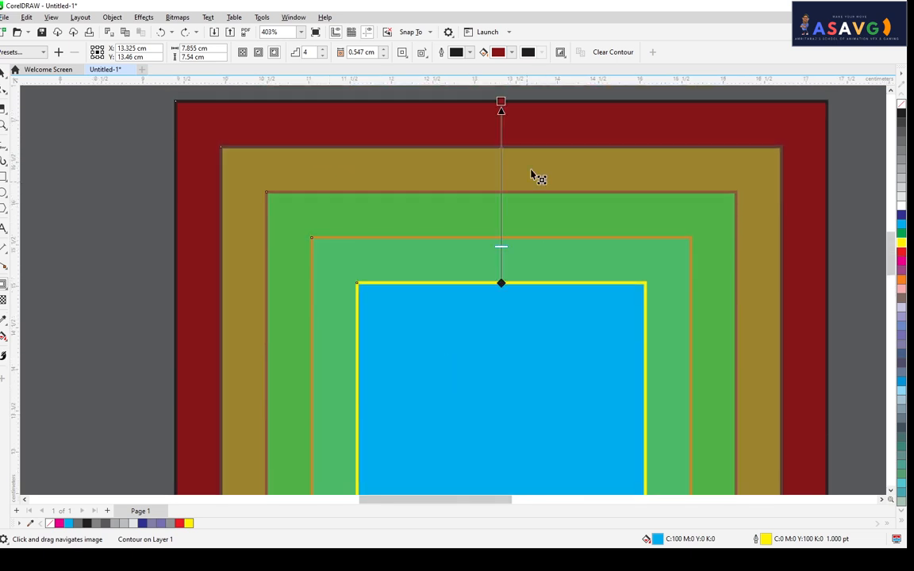
# Tighten the contour spacing to 250 steps at about 0.009 cm, and widen it to five steps at about 0.388 cm.
pyautogui.moveTo(501, 246); pyautogui.dragTo(504, 156)
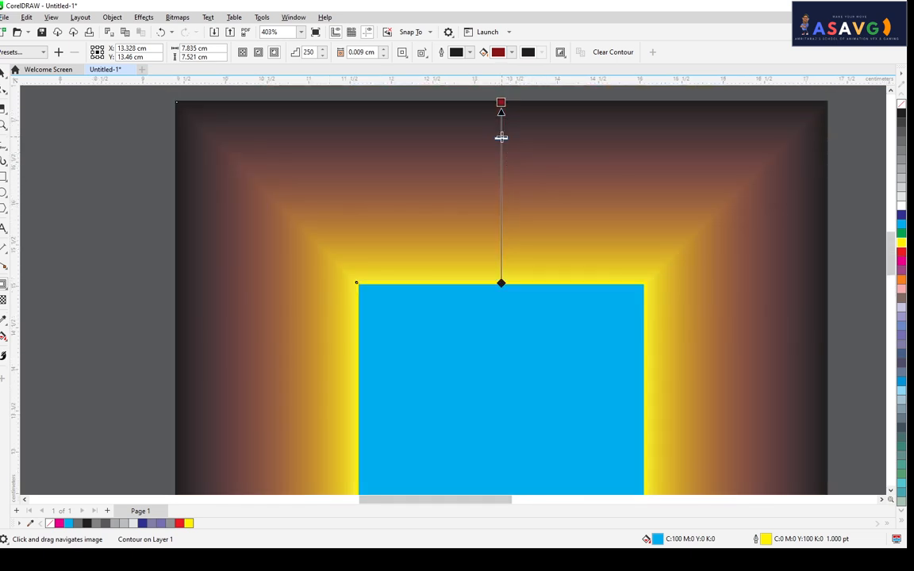
pyautogui.moveTo(514, 225); pyautogui.dragTo(520, 249)
pyautogui.scroll(-2, 521, 253)
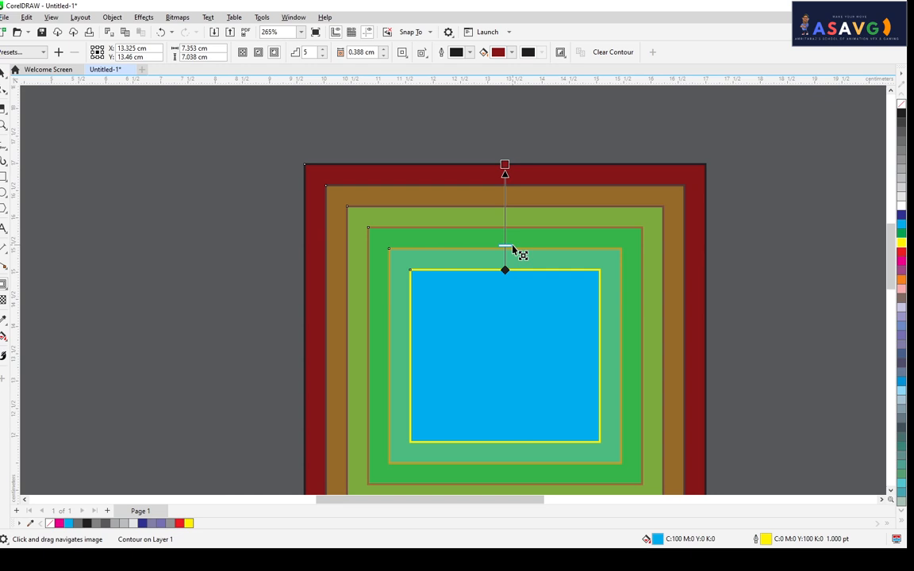
pyautogui.scroll(-1, 453, 277)
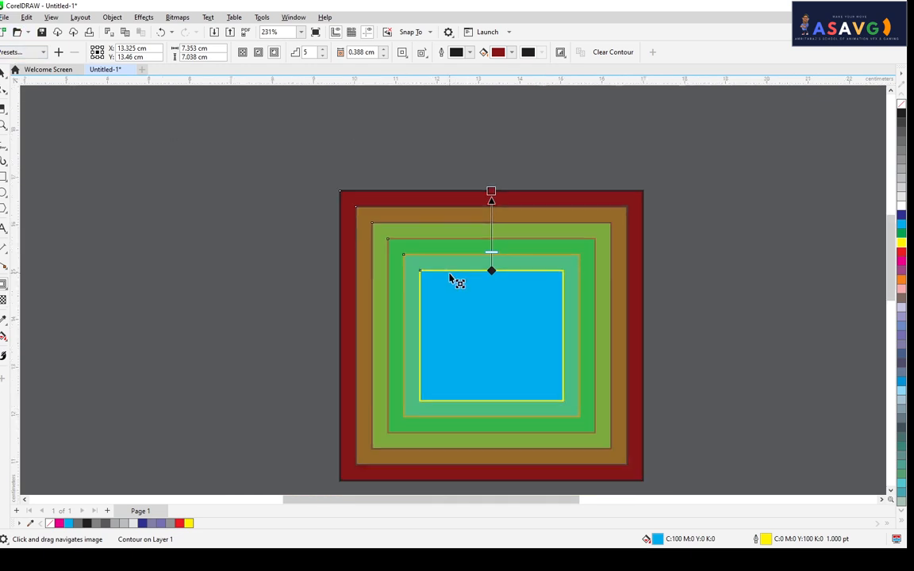
# Apply the Flow Inward contour preset to the rectangle and replace it with the Flow Outward preset.
pyautogui.click(29, 53)
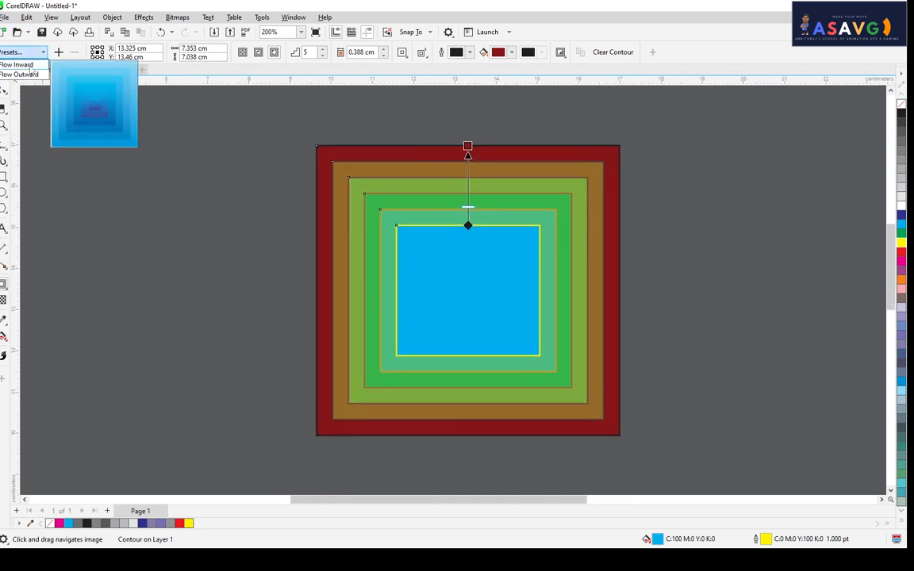
pyautogui.click(24, 65)
pyautogui.scroll(3, 398, 267)
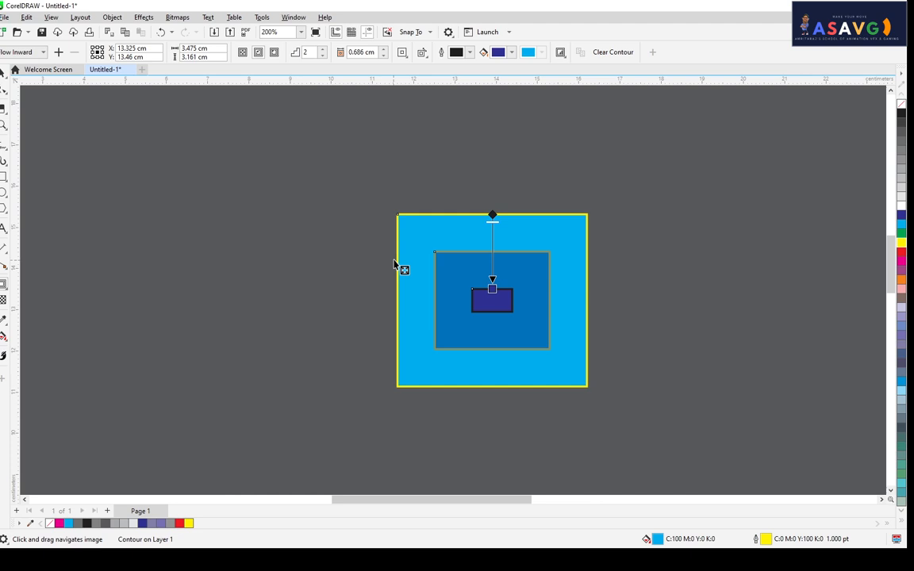
pyautogui.click(29, 52)
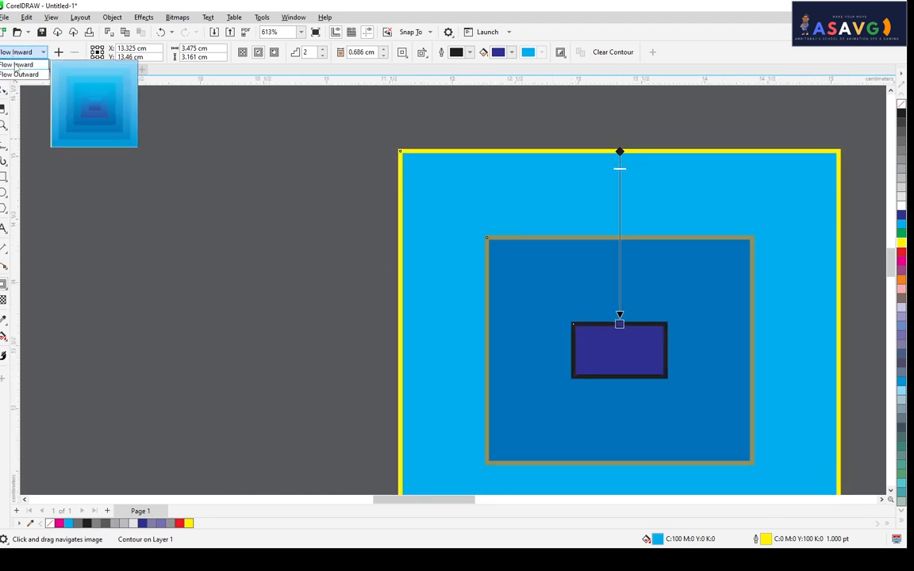
pyautogui.click(24, 73)
pyautogui.scroll(-5, 707, 288)
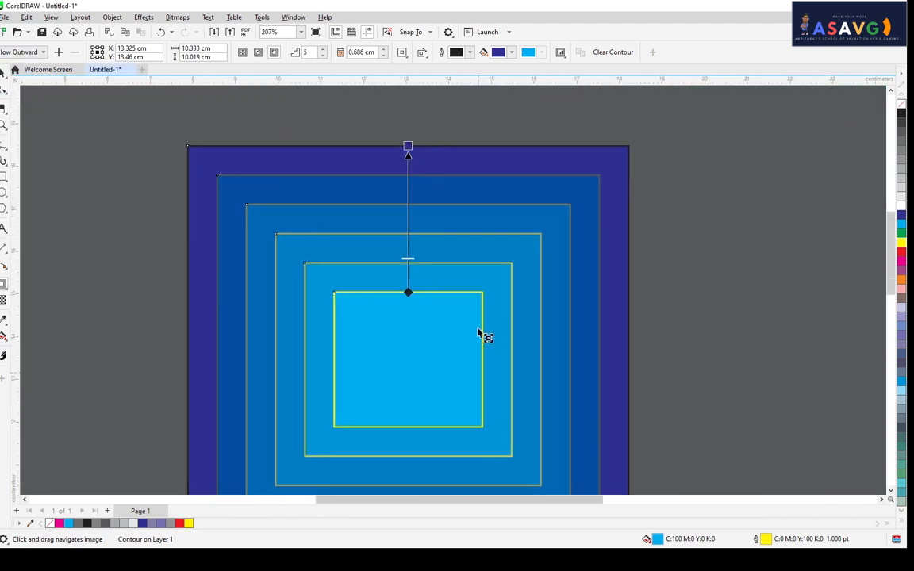
pyautogui.scroll(1, 575, 240)
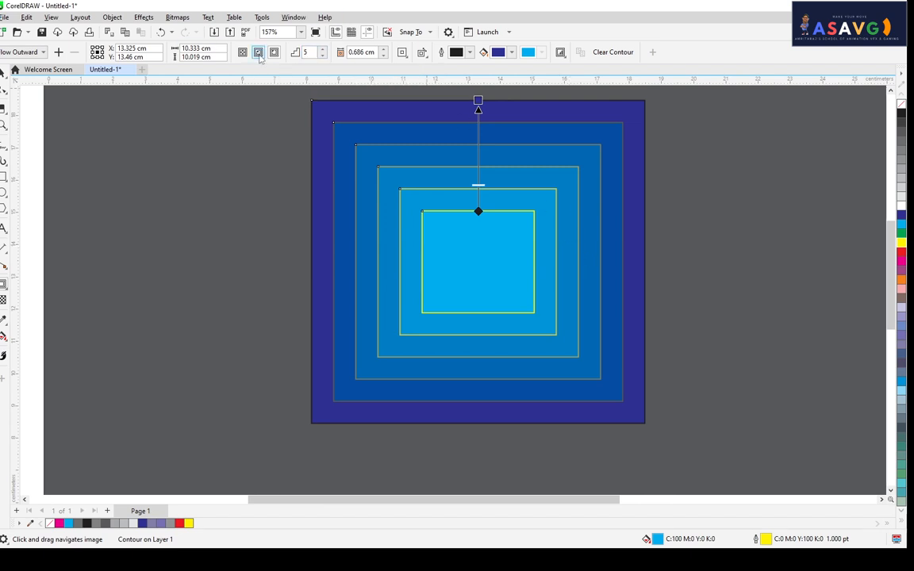
# Switch the contour to inside and back to outside, and tighten its spacing to 15 steps at about 0.087 cm.
pyautogui.click(258, 52)
pyautogui.click(274, 52)
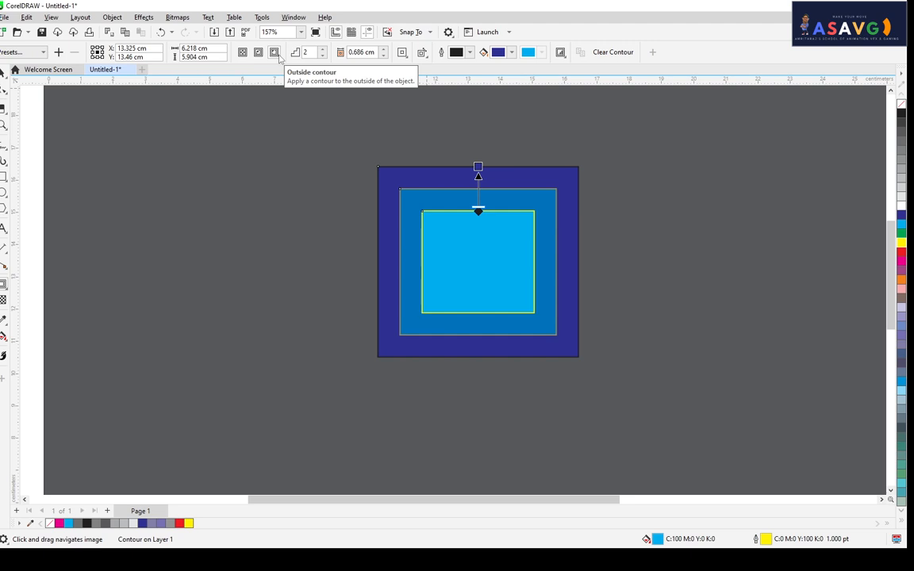
pyautogui.scroll(3, 407, 176)
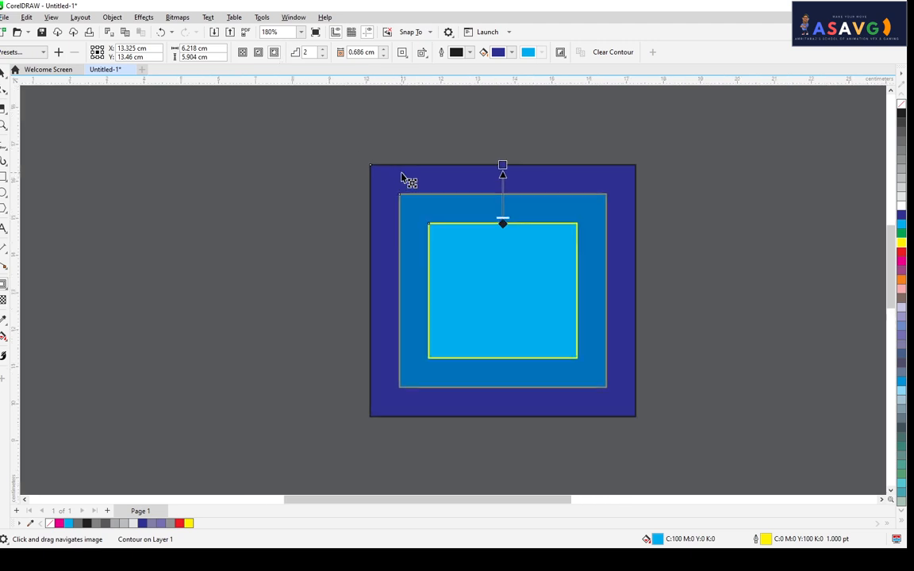
pyautogui.moveTo(520, 227); pyautogui.dragTo(500, 204)
pyautogui.scroll(2, 568, 197)
pyautogui.hotkey('ctrl', 'z')
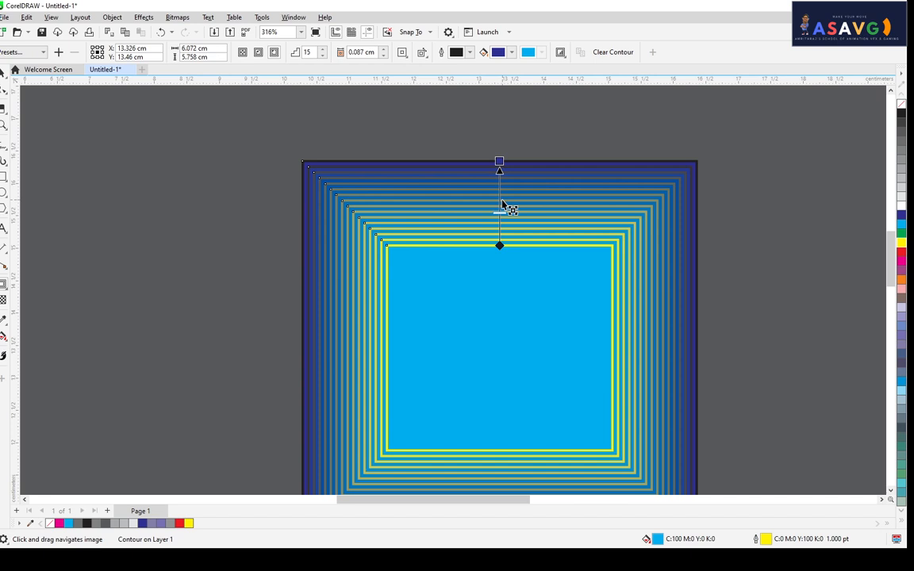
# Reapply the Flow Outward preset to the contour, switch it to Flow Inward and reopen the preset choices.
pyautogui.click(24, 52)
pyautogui.click(19, 74)
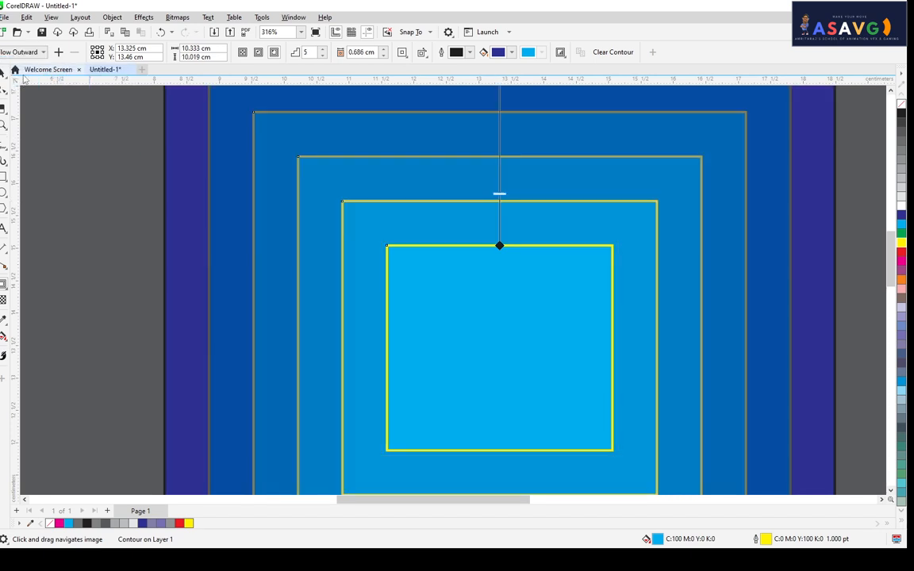
pyautogui.scroll(-2, 620, 248)
pyautogui.scroll(-2, 620, 247)
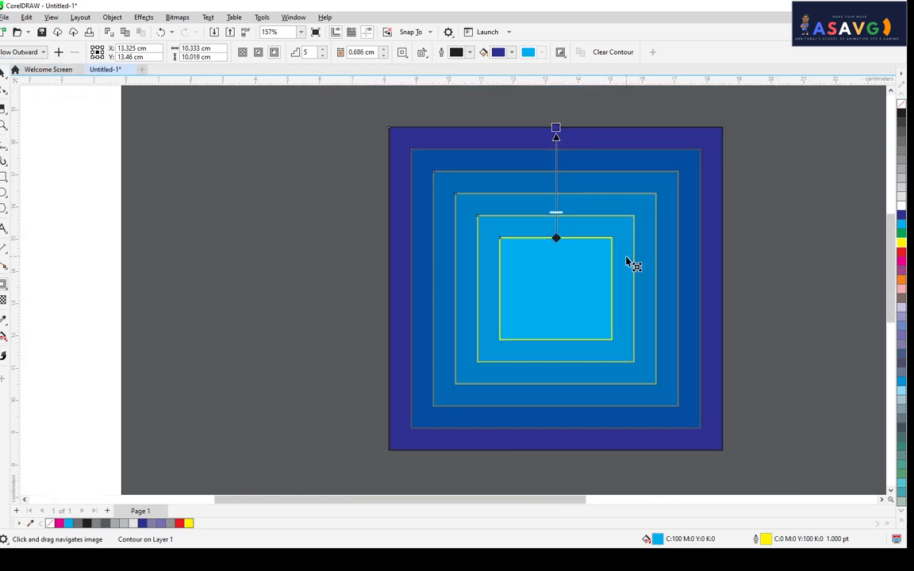
pyautogui.click(23, 52)
pyautogui.click(19, 65)
pyautogui.click(24, 52)
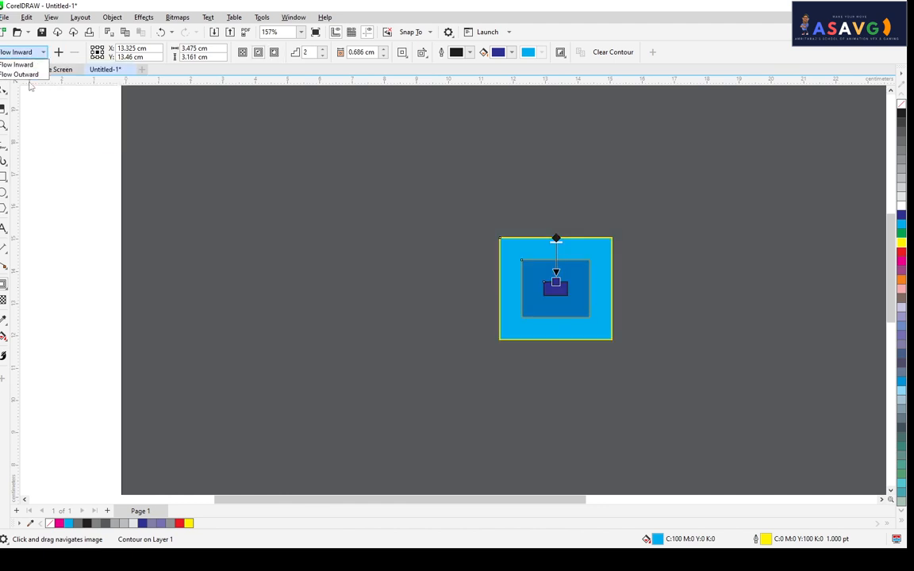
# Apply the Flow Outward contour preset to the cyan rectangle and leave the preset-saving dialog without saving.
pyautogui.click(20, 74)
pyautogui.click(58, 52)
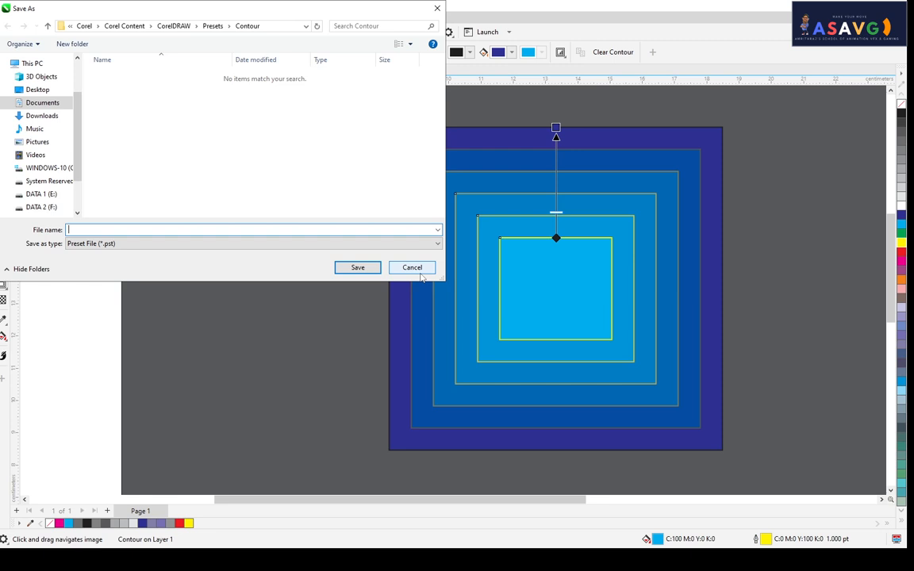
pyautogui.click(411, 268)
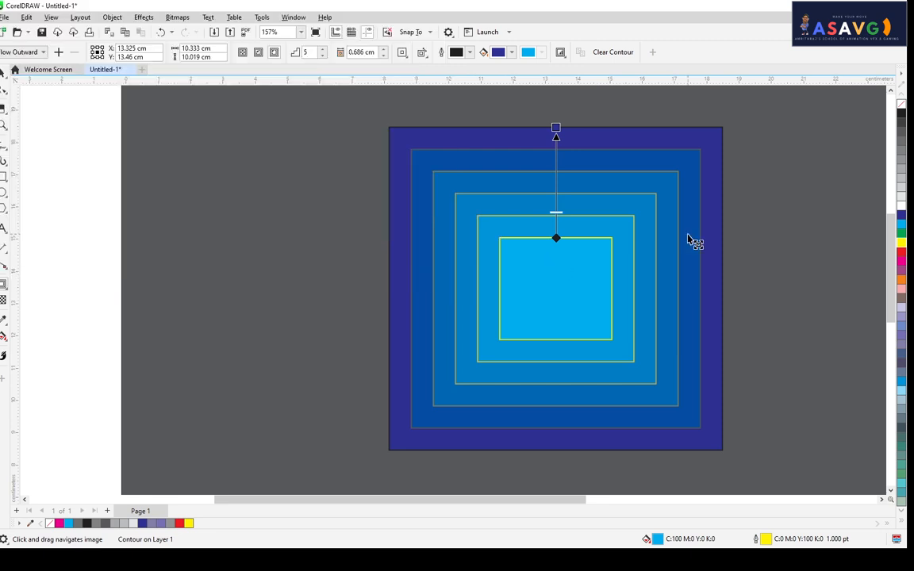
# Tighten the rectangle's contour to 19 steps with an offset of about 0.176 cm and save it as a preset named TRIAL.
pyautogui.moveTo(556, 213); pyautogui.dragTo(559, 191)
pyautogui.click(58, 53)
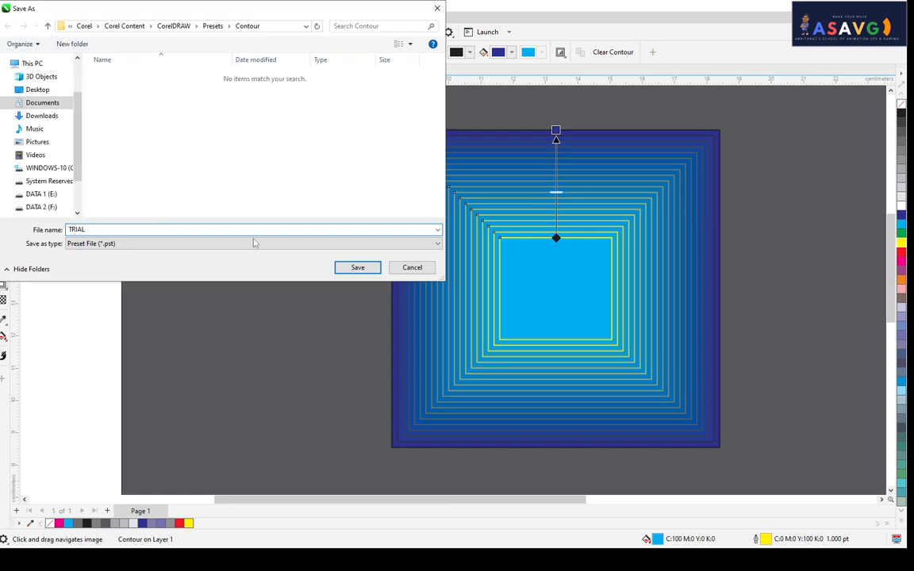
pyautogui.click(368, 272)
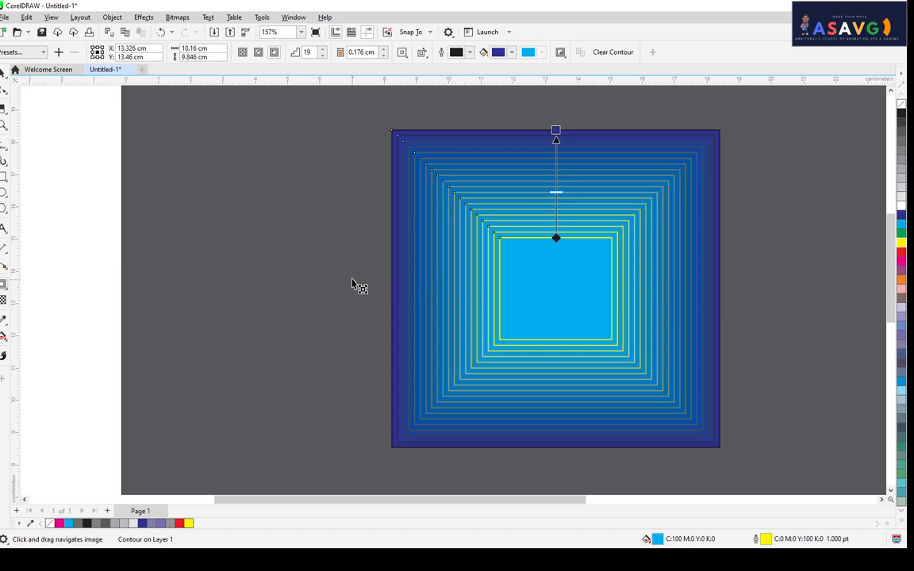
# Try the TRIAL contour preset on the grey background rectangle and undo it.
pyautogui.click(352, 283)
pyautogui.click(23, 52)
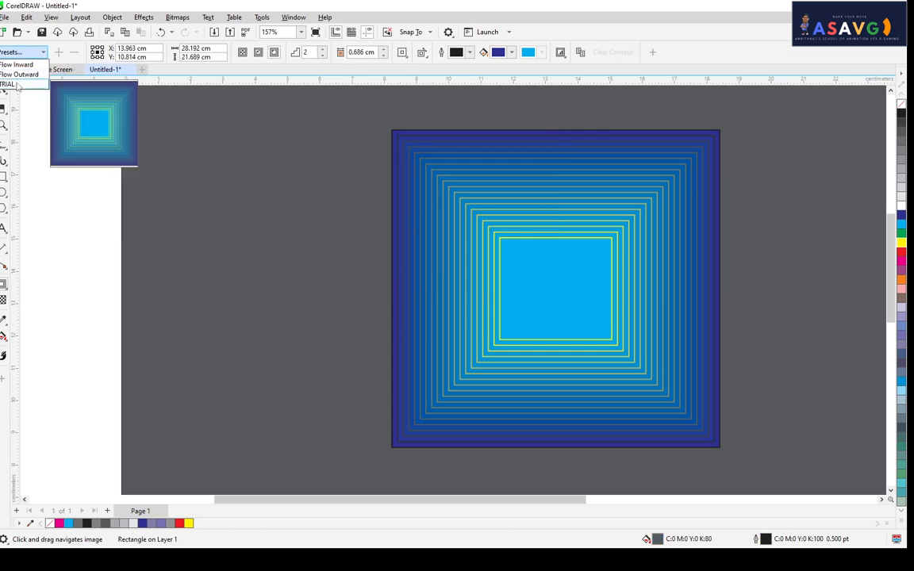
pyautogui.click(17, 84)
pyautogui.scroll(-3, 219, 207)
pyautogui.scroll(-1, 220, 232)
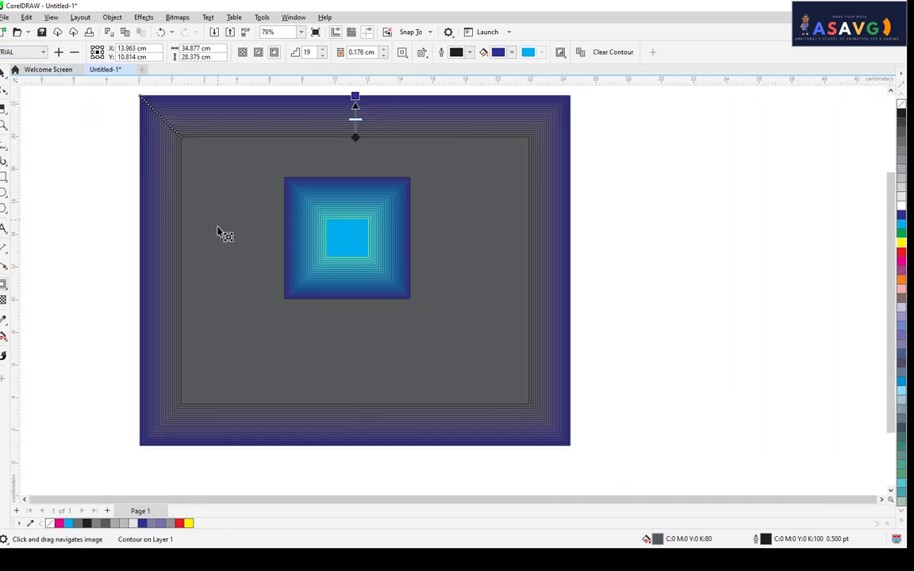
pyautogui.hotkey('ctrl', 'z')
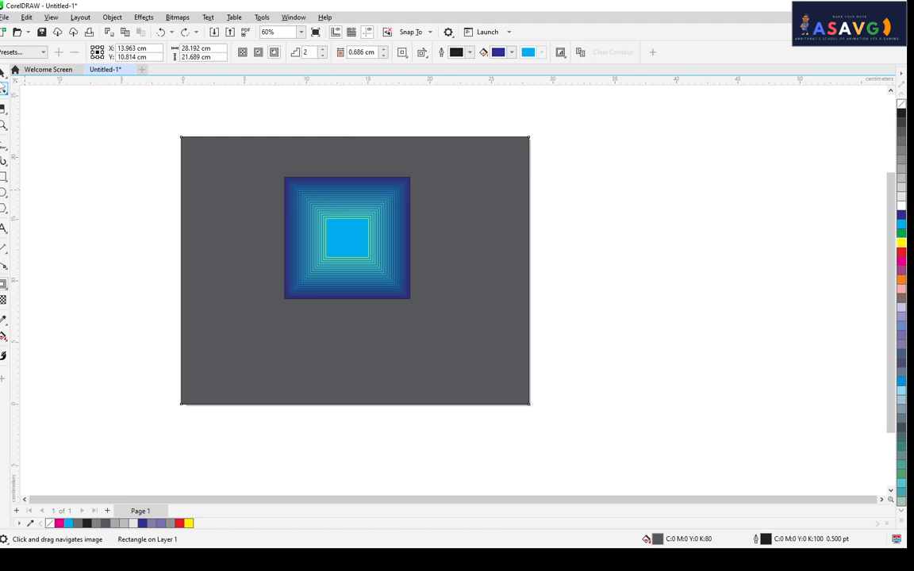
# Select the grey background rectangle again and apply the TRIAL contour preset to it.
pyautogui.press('space')
pyautogui.click(234, 227)
pyautogui.click(223, 179)
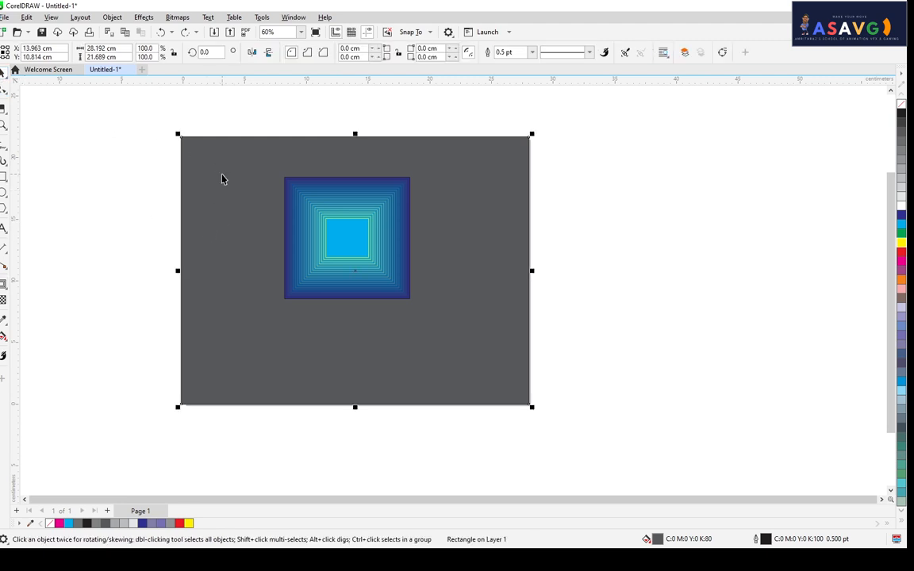
pyautogui.click(362, 199)
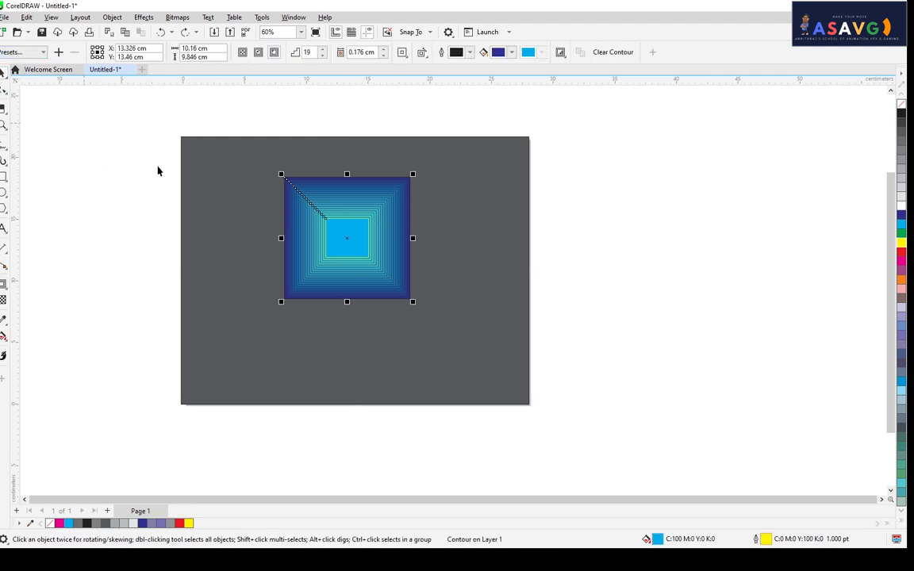
pyautogui.click(240, 196)
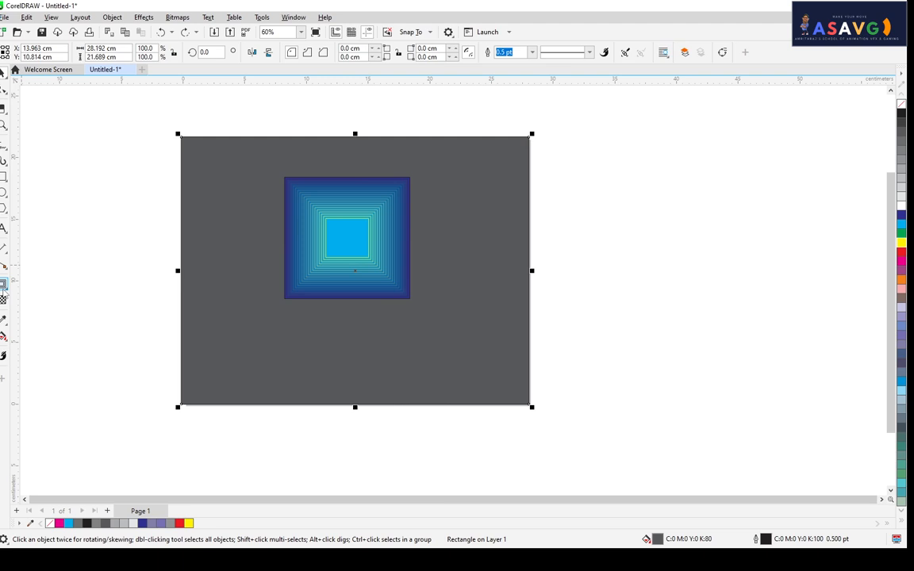
pyautogui.click(3, 283)
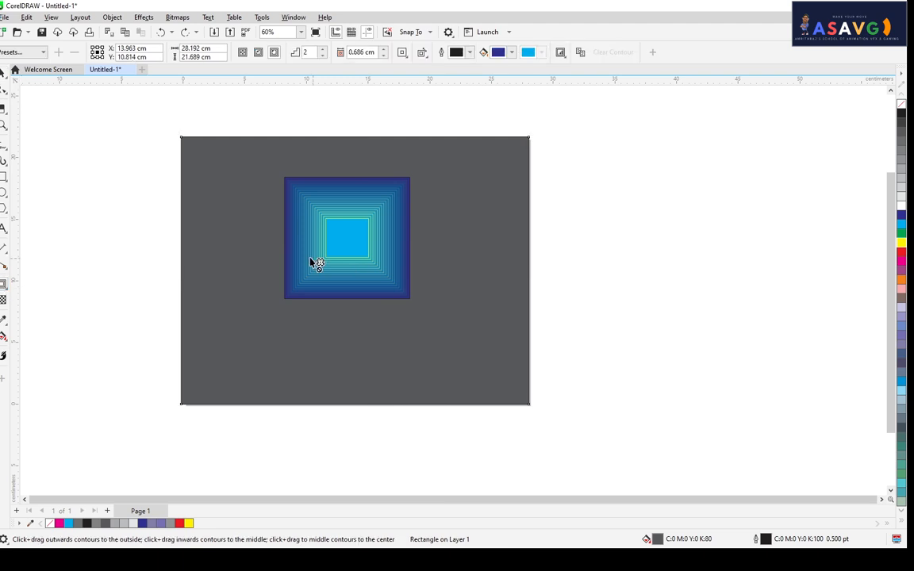
pyautogui.click(22, 52)
pyautogui.click(18, 77)
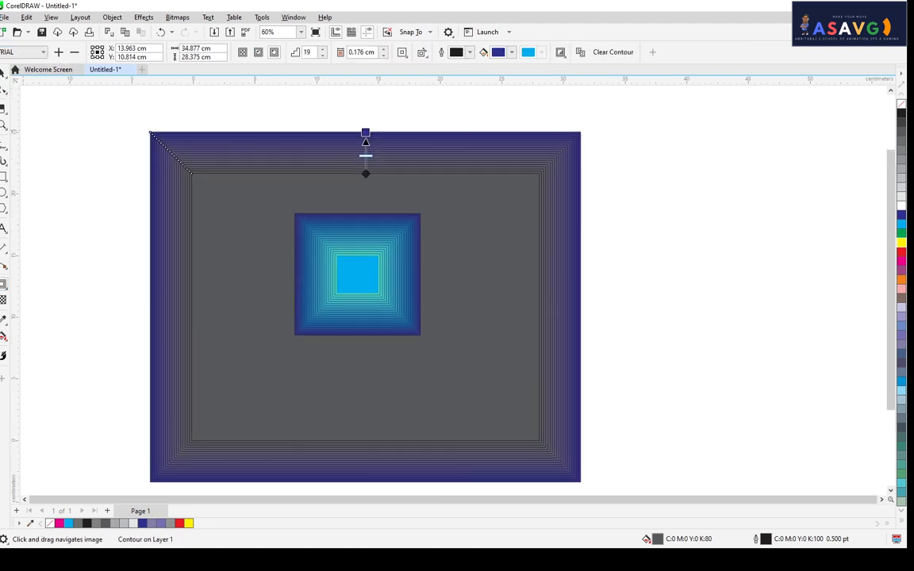
# Delete the contoured blue square and the contoured grey background rectangle so the page is empty.
pyautogui.click(3, 71)
pyautogui.click(388, 269)
pyautogui.press('Delete')
pyautogui.click(365, 217)
pyautogui.press('Delete')
# Add the artistic text GRAPHICS in capital letters in the upper part of the page.
pyautogui.click(4, 230)
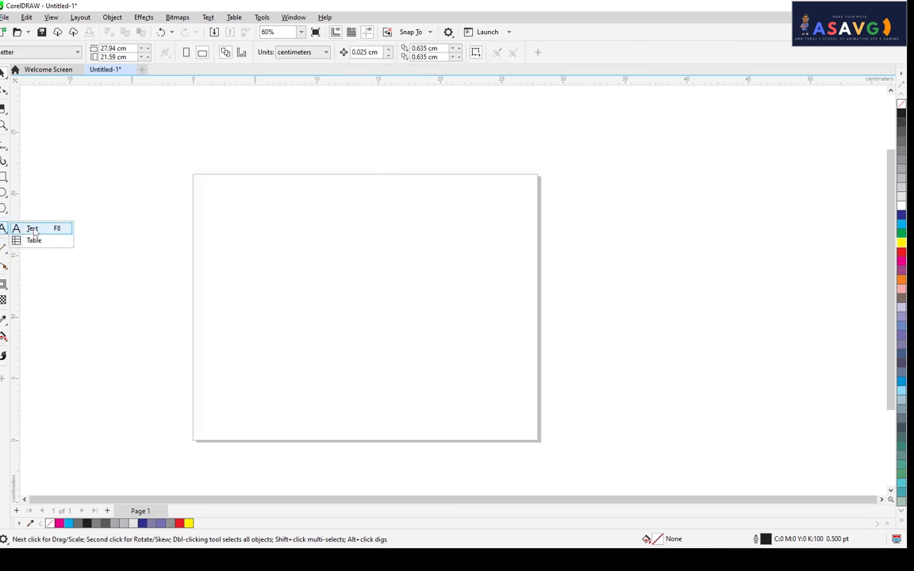
pyautogui.click(32, 228)
pyautogui.click(266, 248)
pyautogui.write('g')
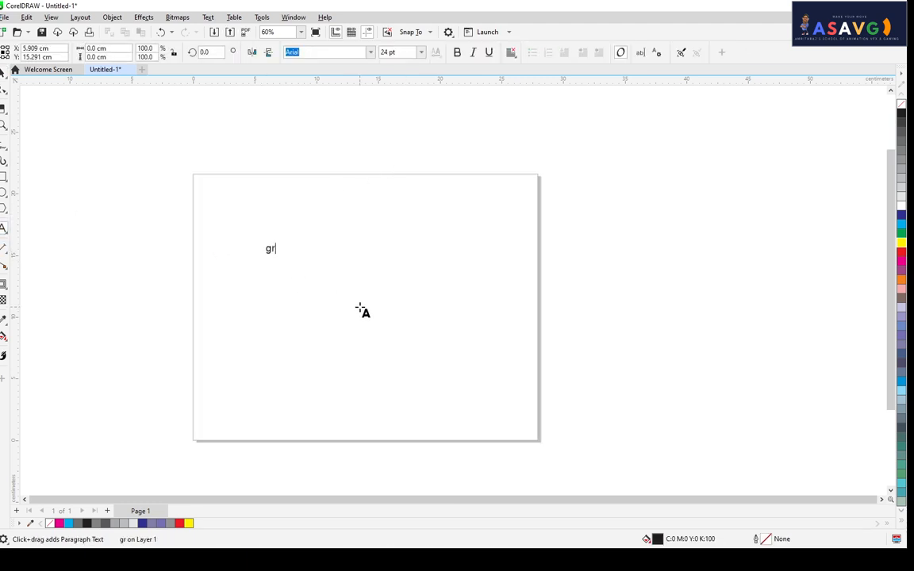
pyautogui.press('BackSpace')
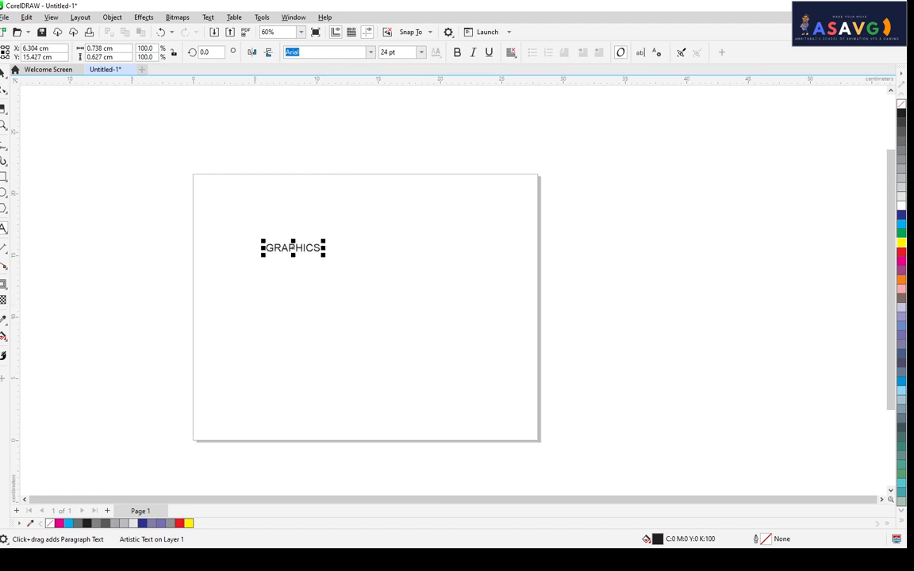
pyautogui.press('BackSpace')
pyautogui.press('BackSpace')
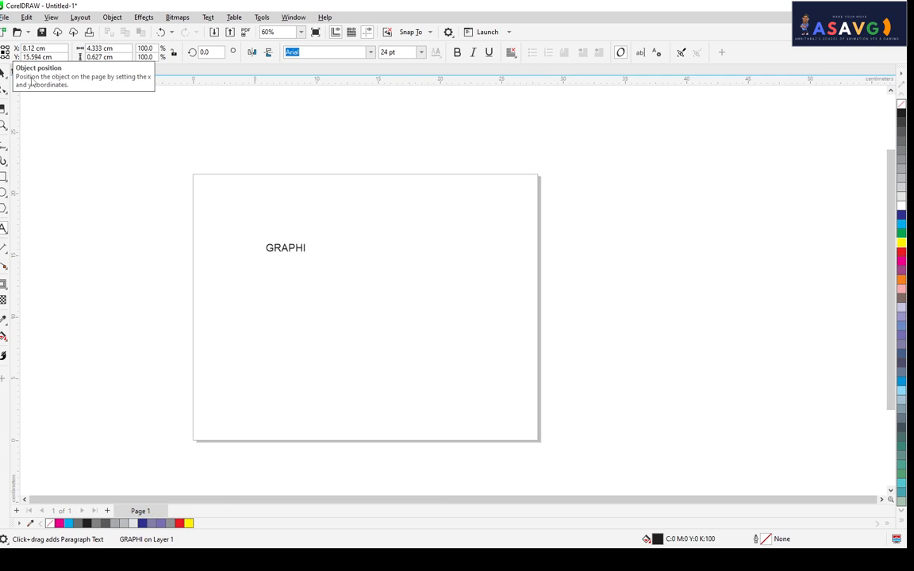
# Enlarge the GRAPHICS text to about 29.5 by 9.4 cm across the page and make it bold with a cyan fill.
pyautogui.click(3, 71)
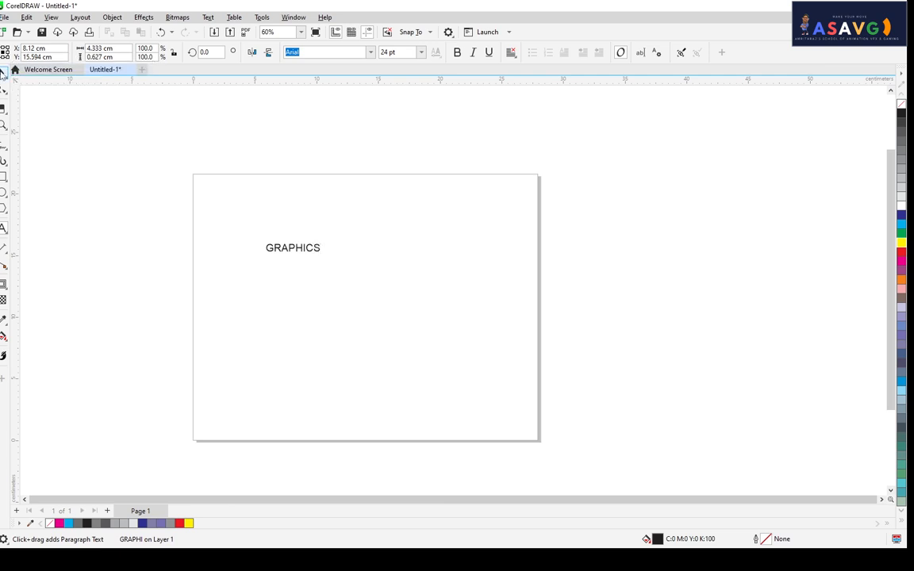
pyautogui.moveTo(324, 256); pyautogui.dragTo(420, 309)
pyautogui.moveTo(420, 251); pyautogui.dragTo(478, 251)
pyautogui.moveTo(302, 224); pyautogui.dragTo(384, 254)
pyautogui.click(457, 53)
pyautogui.click(902, 230)
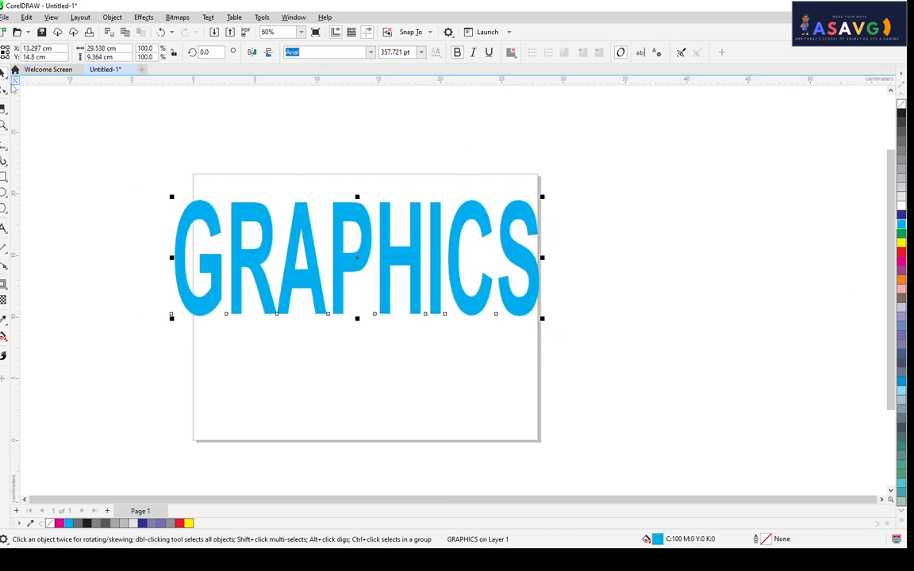
# Apply the TRIAL contour preset to the GRAPHICS text and reduce it to 6 steps with an offset of about 0.173 cm.
pyautogui.click(4, 284)
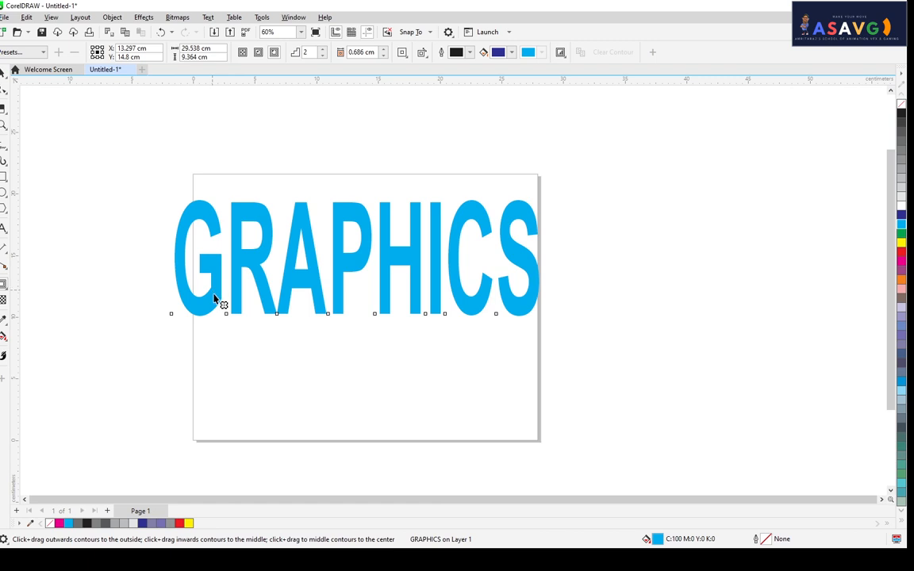
pyautogui.click(30, 53)
pyautogui.click(25, 75)
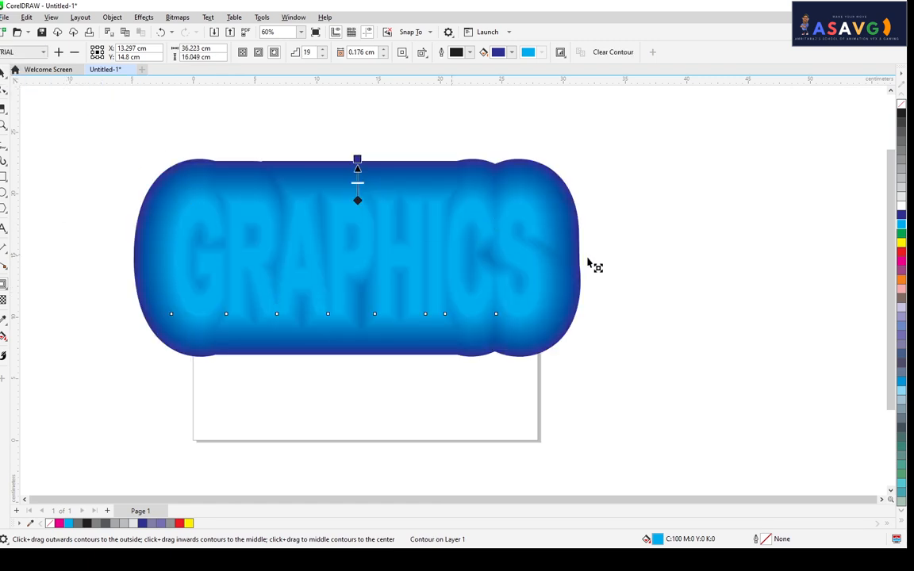
pyautogui.moveTo(361, 185)
pyautogui.mouseDown()
pyautogui.moveTo(363, 208)
pyautogui.moveTo(358, 191)
pyautogui.mouseUp()
pyautogui.scroll(1, 362, 208)
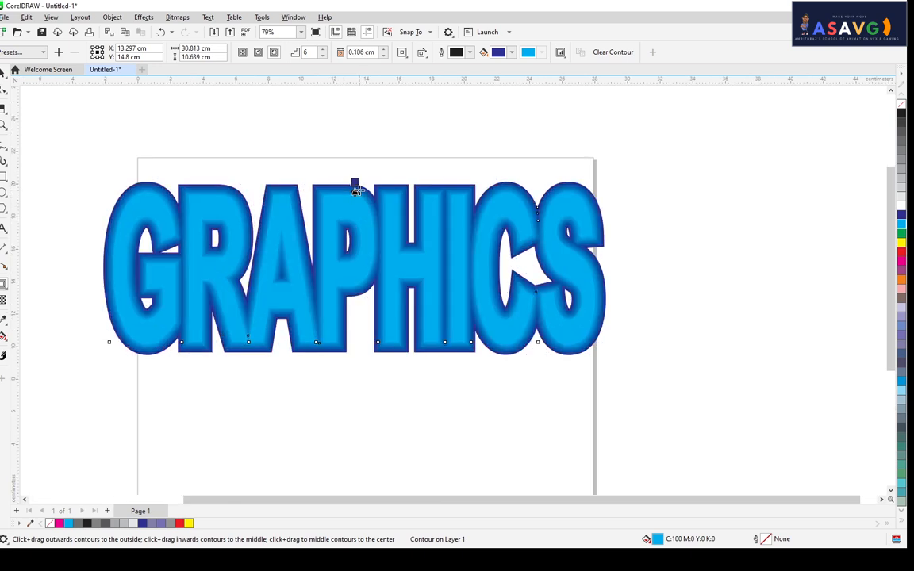
pyautogui.scroll(2, 358, 193)
pyautogui.moveTo(354, 168); pyautogui.dragTo(356, 176)
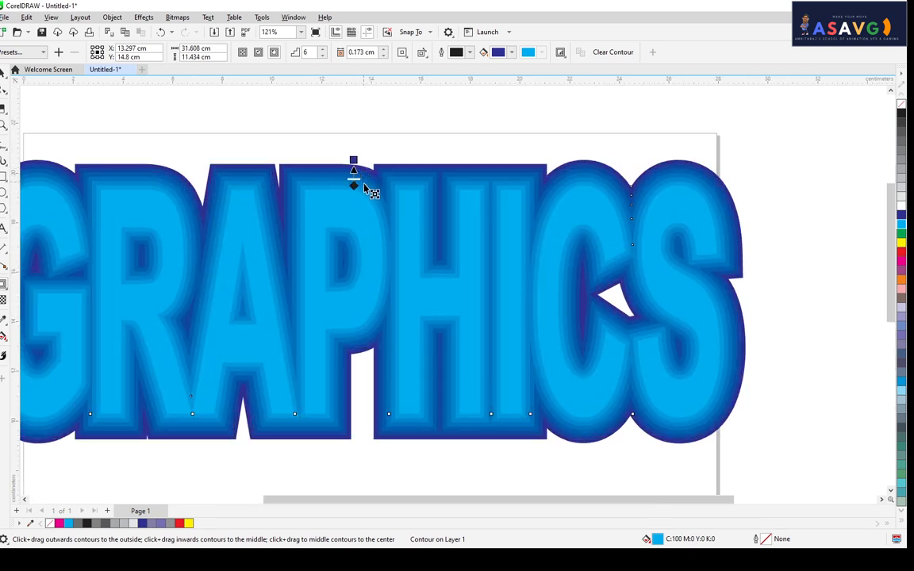
# Try Clockwise Contour Colors on the text's contour and settle on Counterclockwise Contour Colors.
pyautogui.scroll(-1, 358, 179)
pyautogui.click(421, 52)
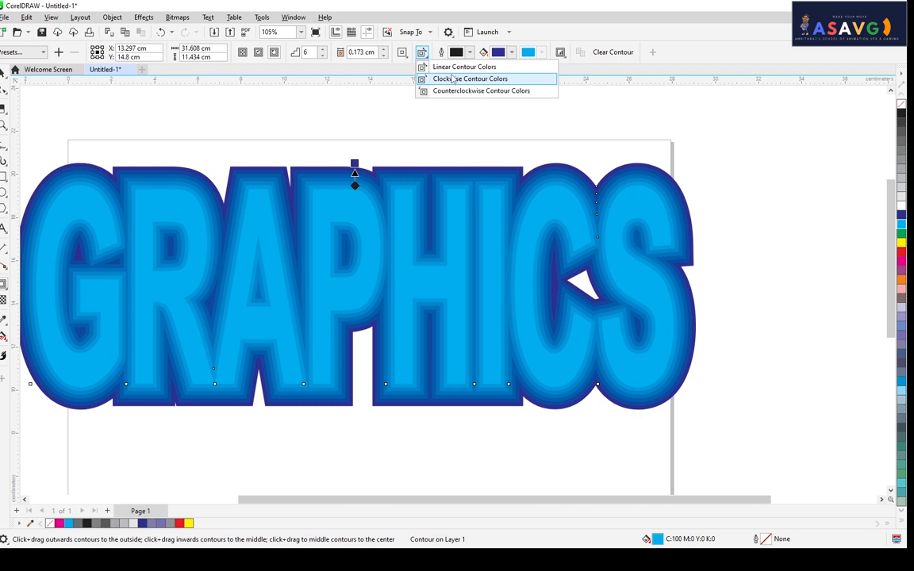
pyautogui.click(444, 77)
pyautogui.click(421, 52)
pyautogui.click(444, 89)
# Try the other contour corner styles on the GRAPHICS text and return to the first style.
pyautogui.click(401, 52)
pyautogui.click(418, 79)
pyautogui.click(401, 52)
pyautogui.click(420, 90)
pyautogui.click(402, 53)
pyautogui.click(419, 67)
pyautogui.scroll(-2, 435, 153)
pyautogui.click(31, 51)
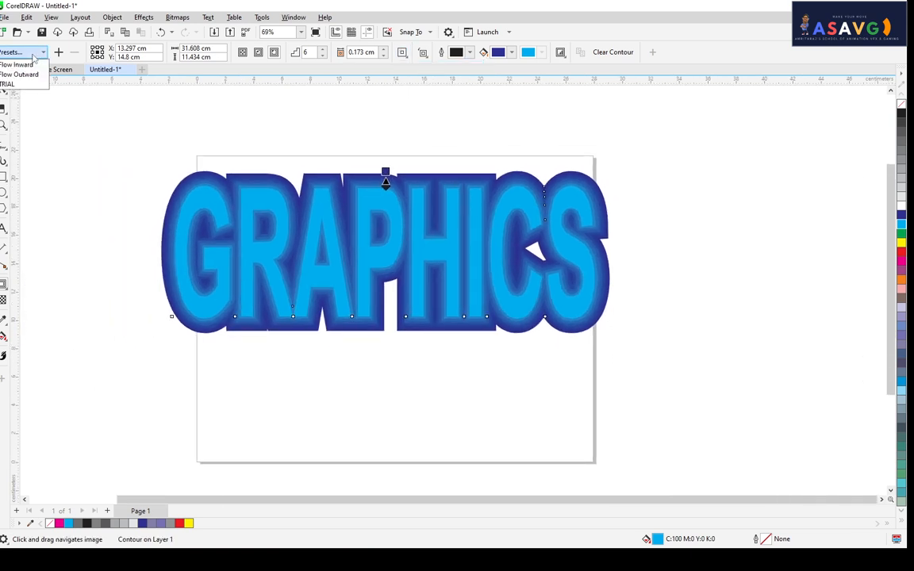
pyautogui.click(39, 215)
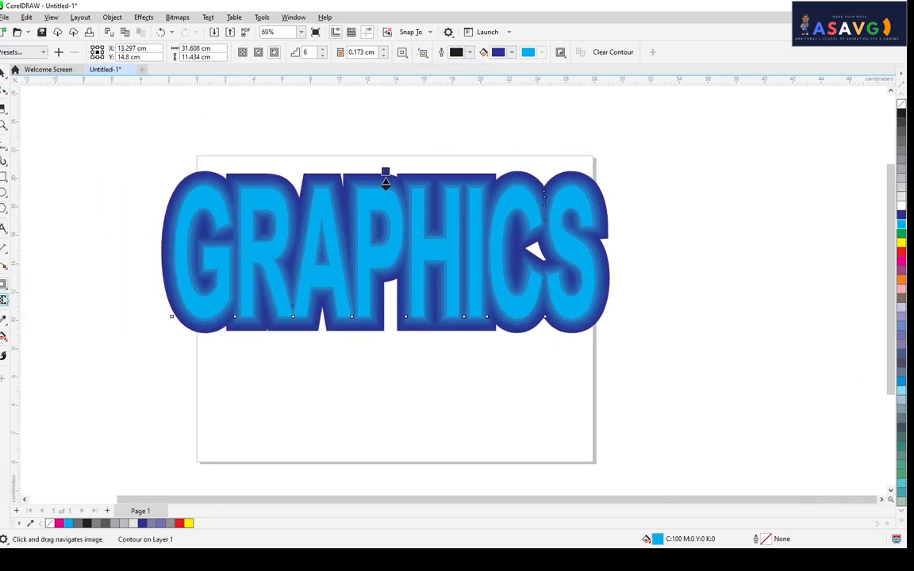
pyautogui.click(3, 286)
pyautogui.click(28, 283)
pyautogui.click(18, 53)
pyautogui.click(17, 54)
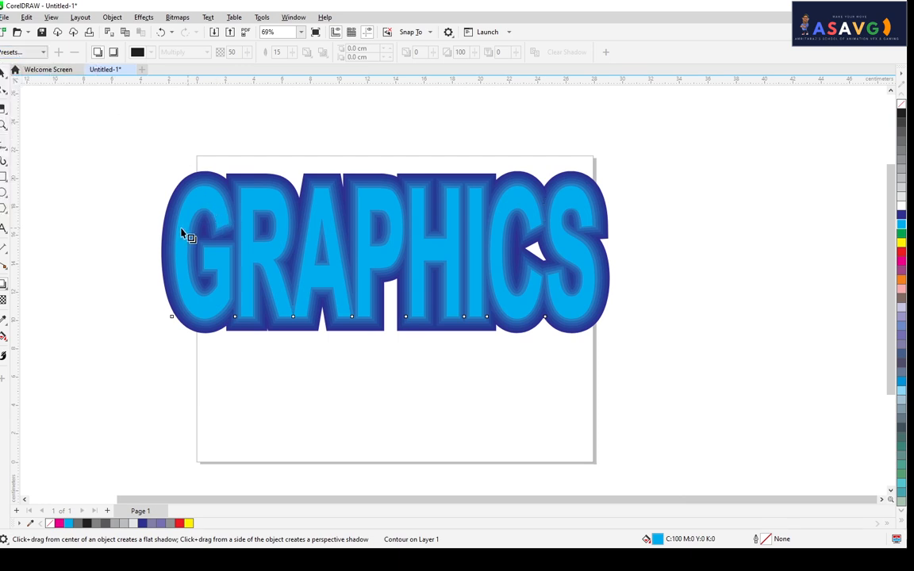
# Nudge the contoured GRAPHICS text slightly up and right, and cast a perspective drop shadow from the G to just beyond the S.
pyautogui.click(3, 71)
pyautogui.moveTo(332, 277)
pyautogui.mouseDown()
pyautogui.moveTo(351, 302)
pyautogui.moveTo(343, 271)
pyautogui.mouseUp()
pyautogui.click(4, 286)
pyautogui.click(36, 284)
pyautogui.moveTo(187, 247); pyautogui.dragTo(632, 261)
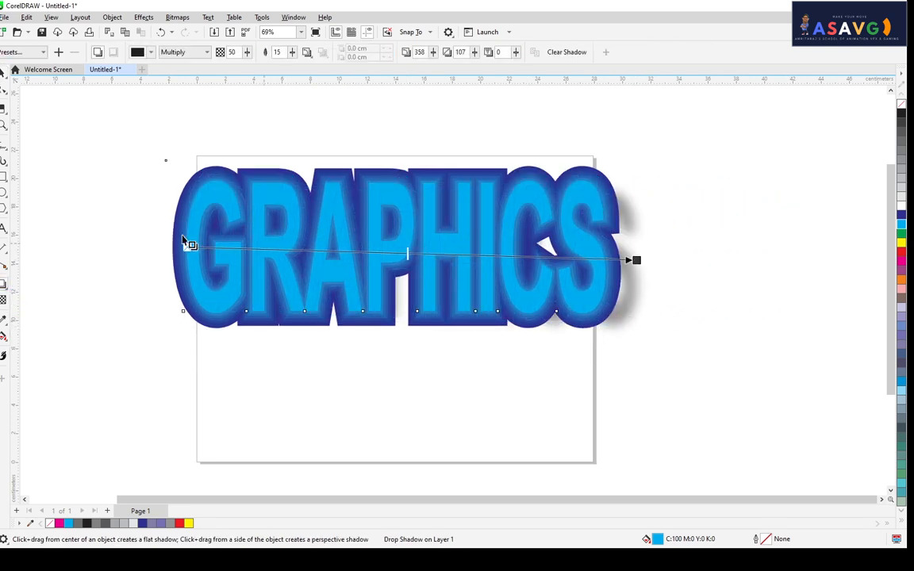
pyautogui.hotkey('ctrl', 'z')
pyautogui.moveTo(186, 247); pyautogui.dragTo(641, 243)
pyautogui.scroll(1, 641, 245)
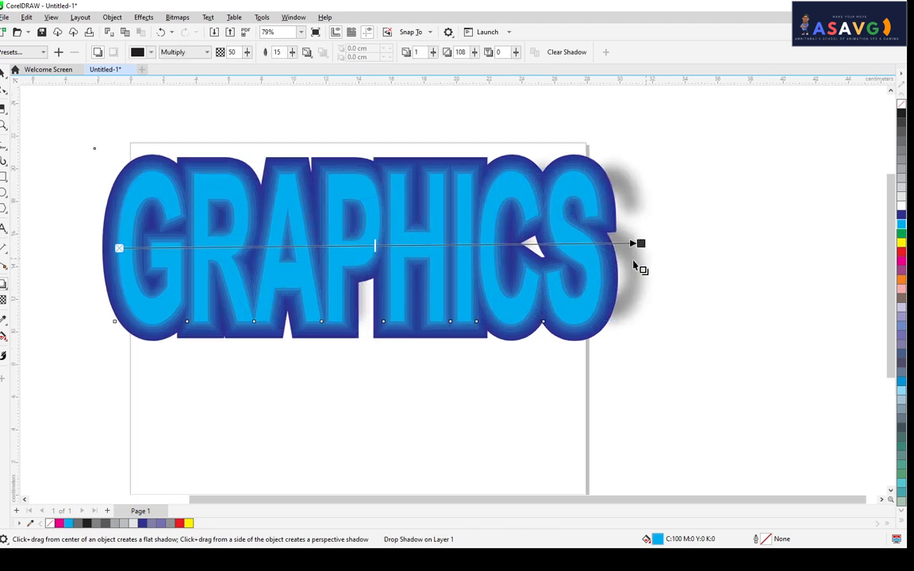
# Adjust the drop shadow to an opacity of 72 and a stretch of about 105.
pyautogui.moveTo(595, 264); pyautogui.dragTo(595, 240)
pyautogui.moveTo(641, 217); pyautogui.dragTo(653, 221)
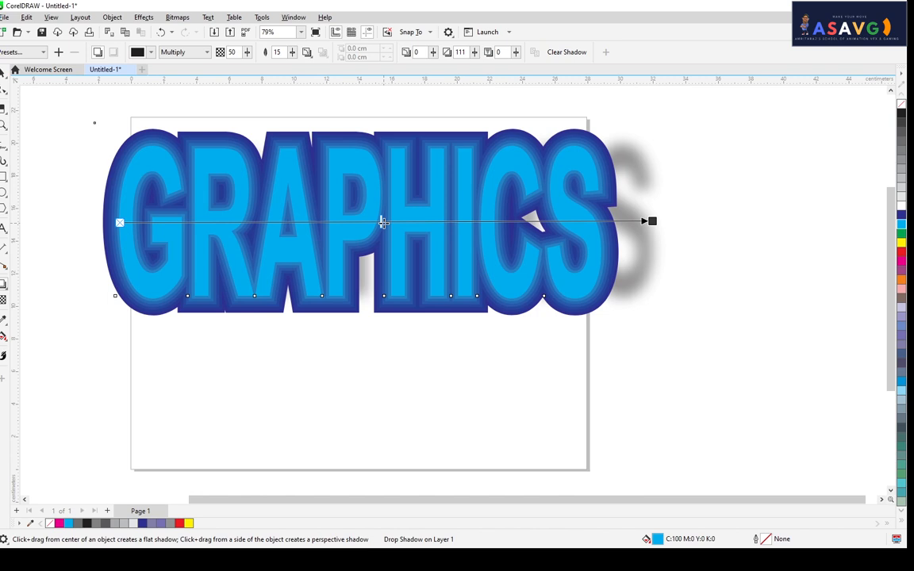
pyautogui.moveTo(384, 222); pyautogui.dragTo(498, 222)
pyautogui.moveTo(651, 220); pyautogui.dragTo(627, 218)
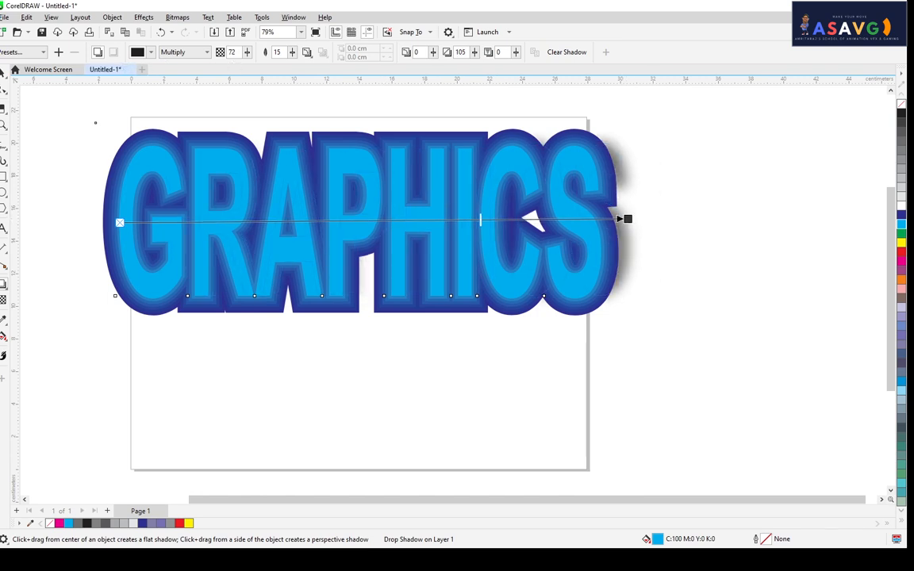
# Apply the Flat Top Right shadow preset and move the shadow to an offset of about 5.26 cm and -4.0 cm.
pyautogui.click(16, 53)
pyautogui.click(17, 65)
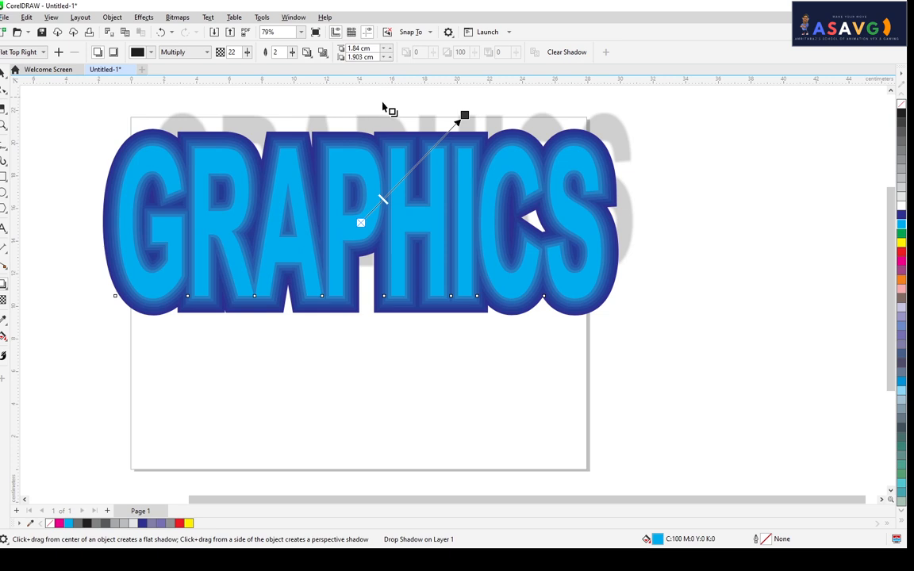
pyautogui.moveTo(465, 117); pyautogui.dragTo(547, 364)
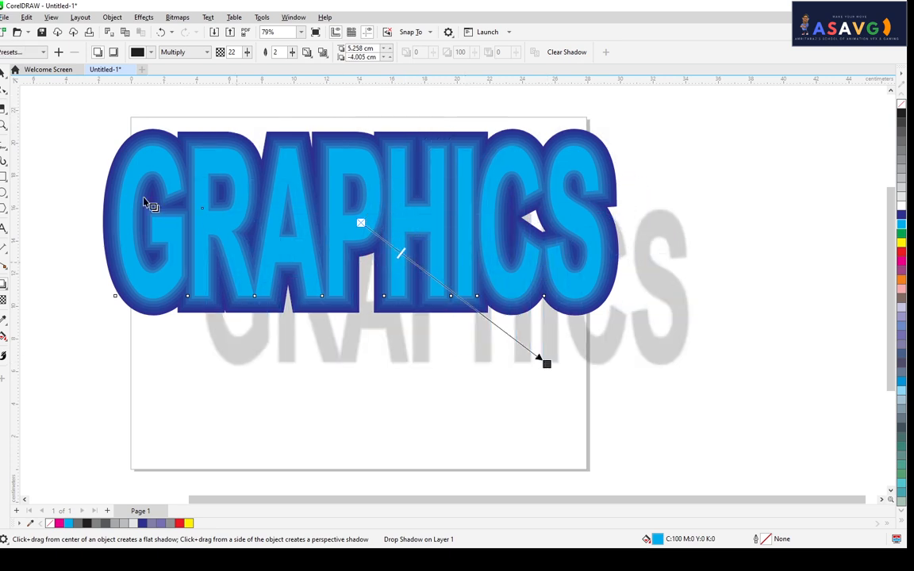
# Apply the Small Glow shadow preset to the text and offset the glow about 1.17 cm horizontally.
pyautogui.click(16, 53)
pyautogui.click(16, 143)
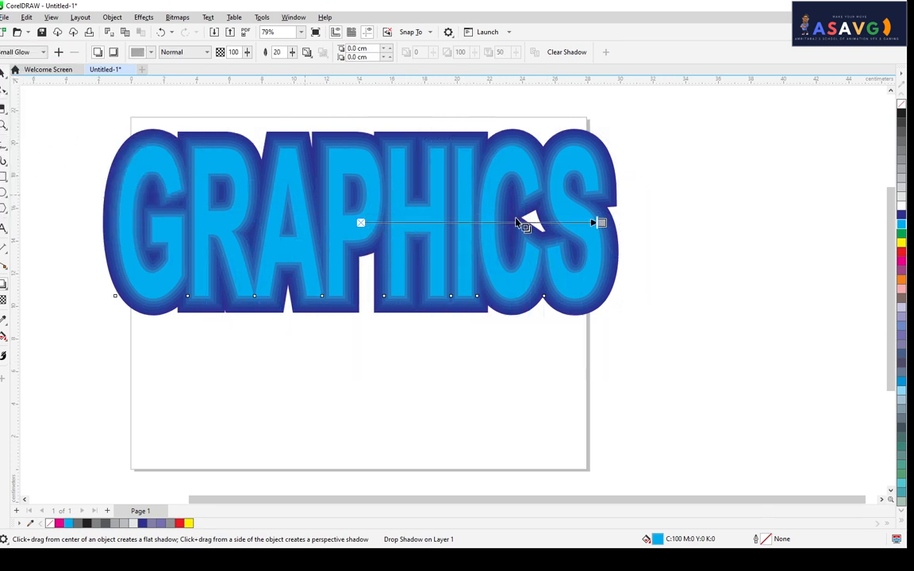
pyautogui.moveTo(613, 231)
pyautogui.mouseDown()
pyautogui.moveTo(665, 216)
pyautogui.moveTo(621, 222)
pyautogui.mouseUp()
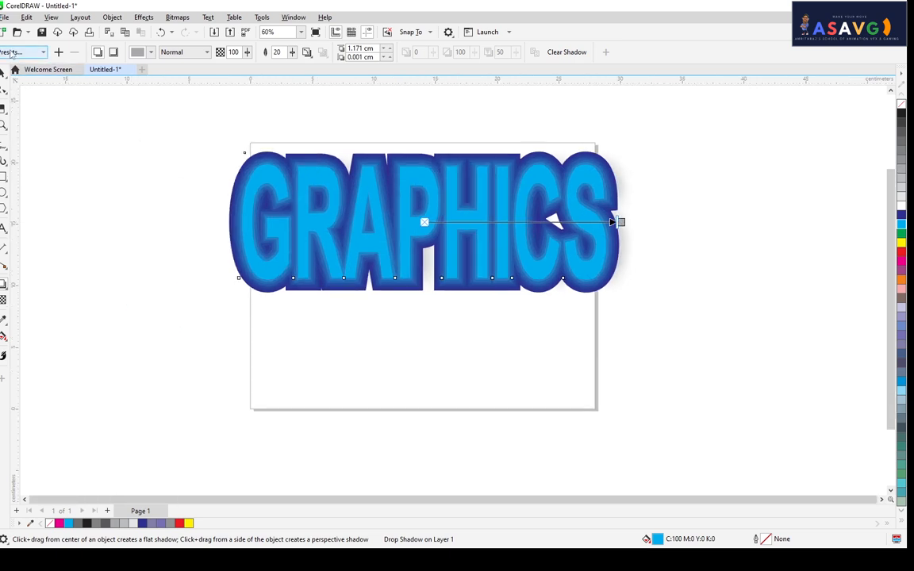
# Switch the text's drop shadow to an inner shadow.
pyautogui.click(113, 54)
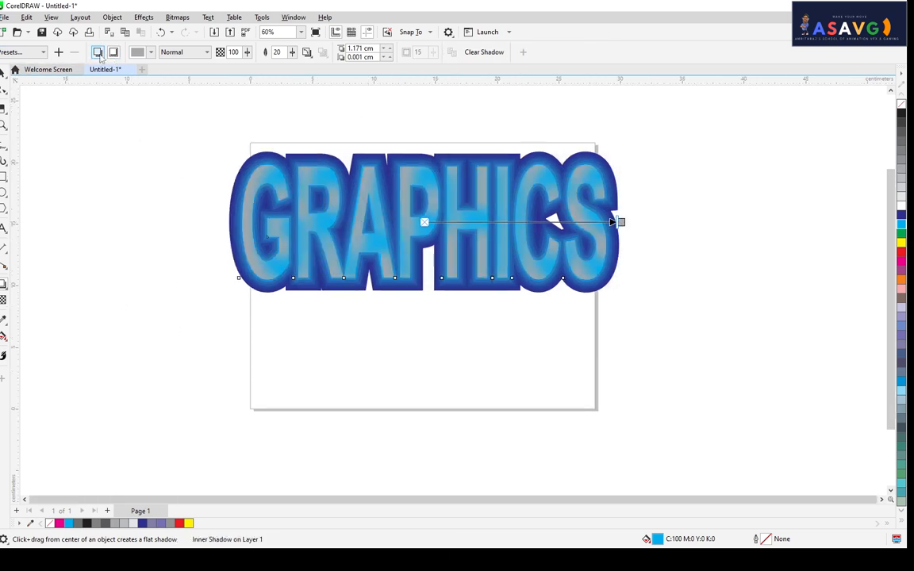
# Switch the text's inner shadow back to a drop shadow and apply the Perspective Top Left preset.
pyautogui.click(98, 52)
pyautogui.click(23, 52)
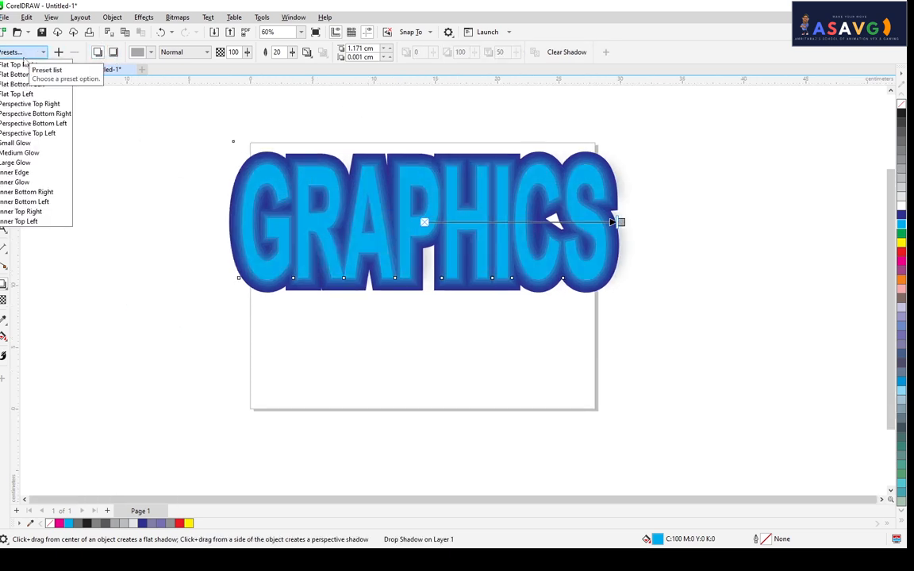
pyautogui.click(31, 132)
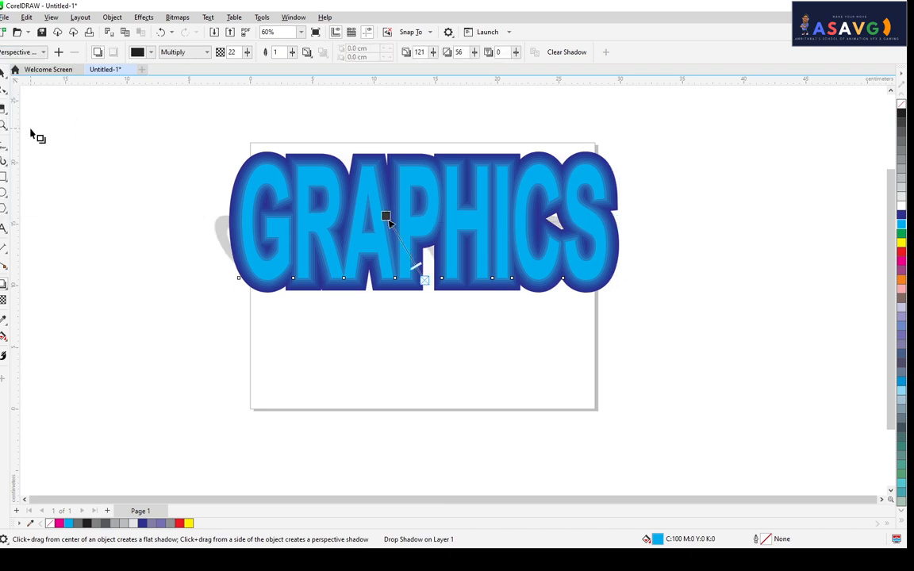
# Apply the Perspective Bottom Right preset and adjust the shadow to an angle of about 330, a stretch of about 53 and an opacity of 46.
pyautogui.click(29, 53)
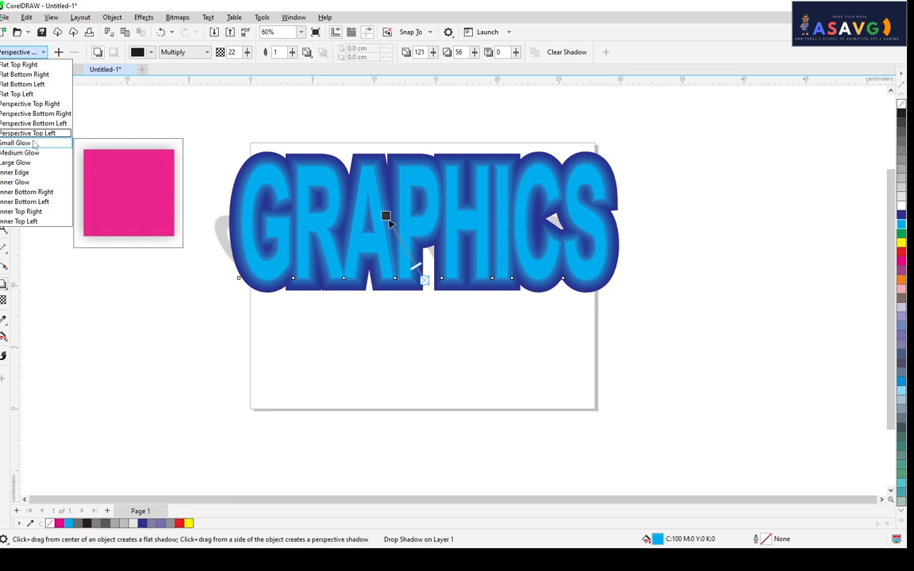
pyautogui.click(36, 113)
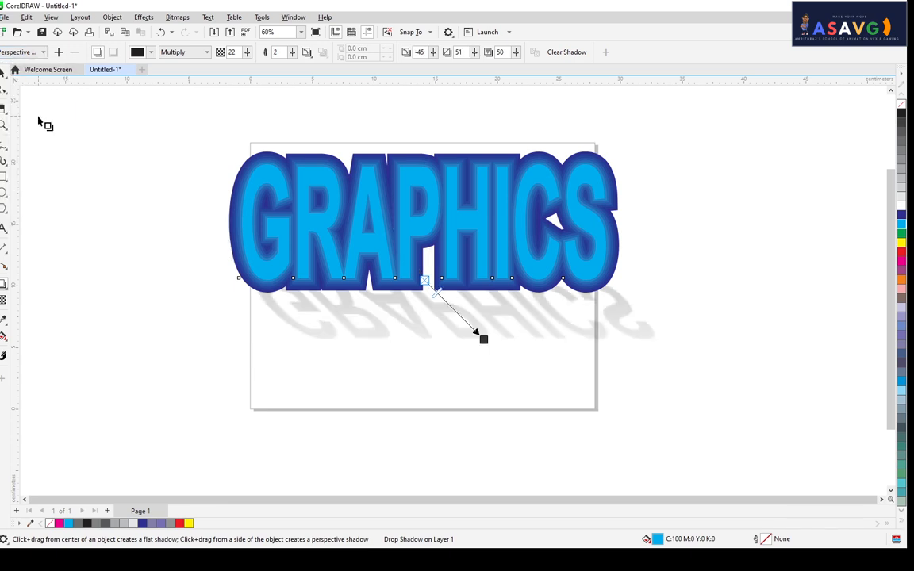
pyautogui.moveTo(484, 335); pyautogui.dragTo(538, 381)
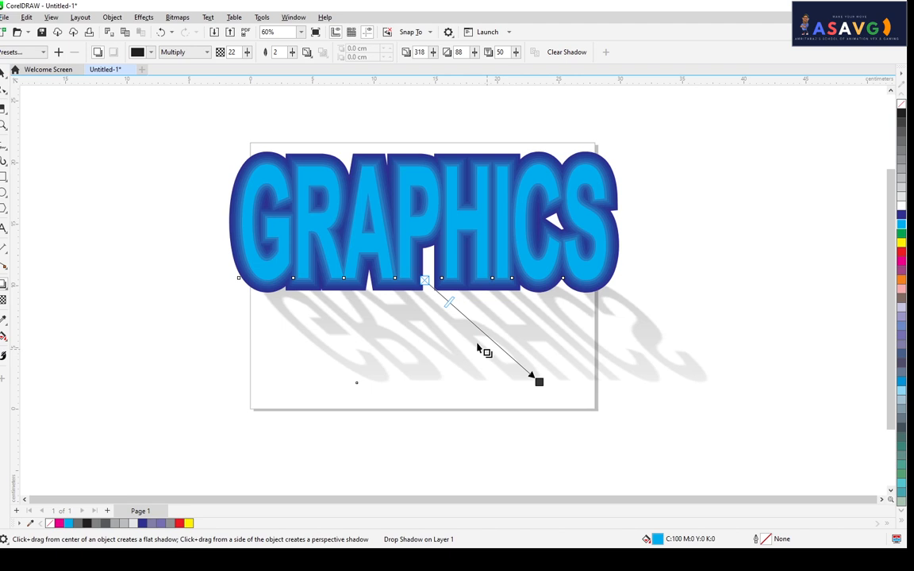
pyautogui.moveTo(466, 316); pyautogui.dragTo(476, 327)
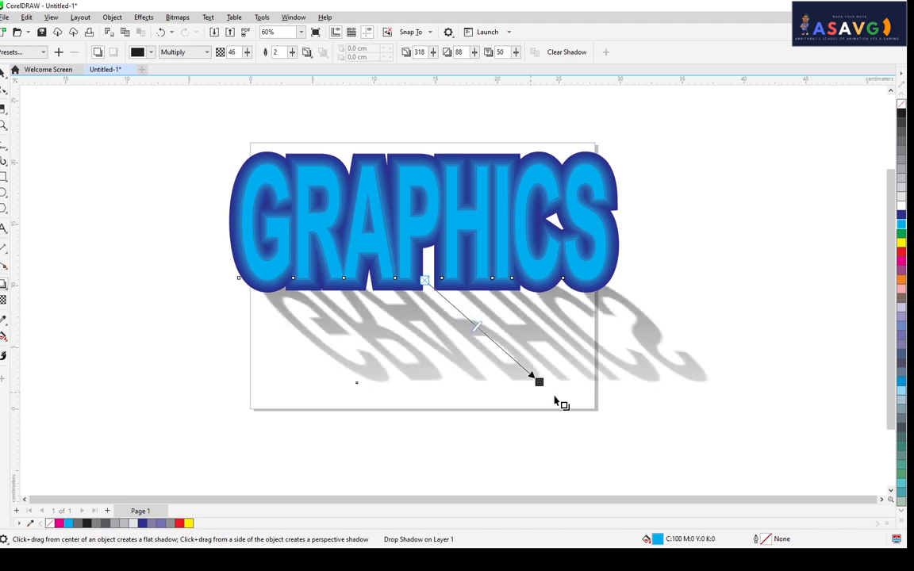
pyautogui.moveTo(540, 383); pyautogui.dragTo(586, 366)
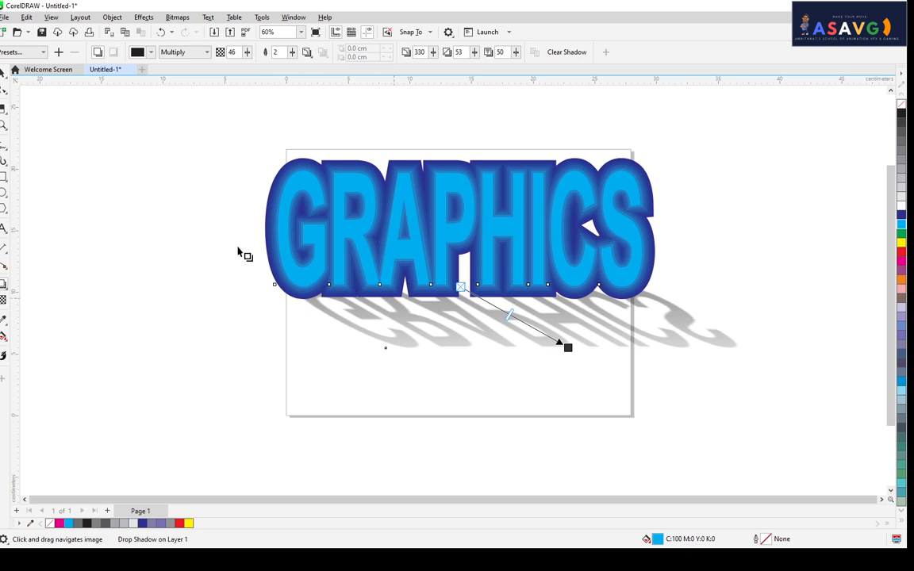
# Scale the contoured GRAPHICS text down to about 19.3 by 7.5 cm and position it within the page.
pyautogui.scroll(-1, 357, 194)
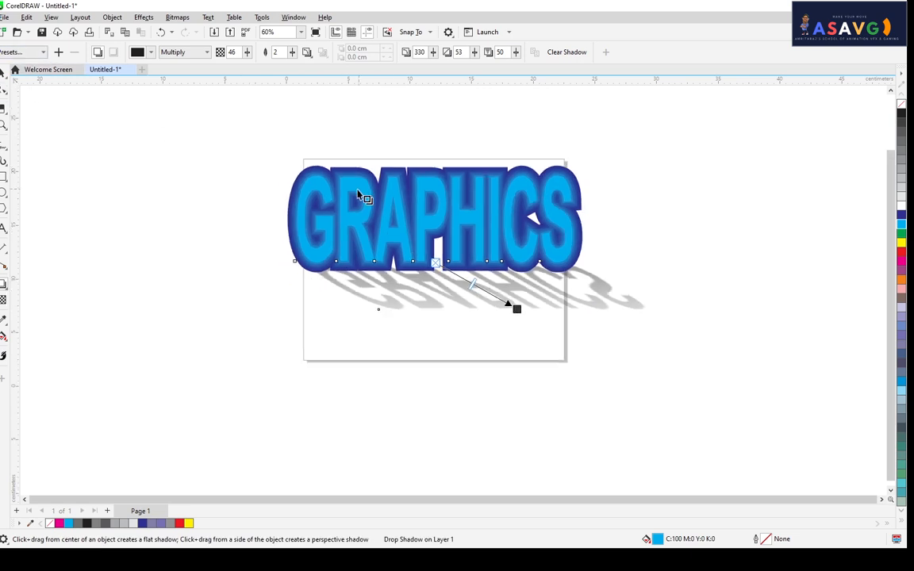
pyautogui.click(2, 76)
pyautogui.click(373, 235)
pyautogui.moveTo(586, 276); pyautogui.dragTo(526, 254)
pyautogui.moveTo(434, 216); pyautogui.dragTo(493, 252)
pyautogui.moveTo(577, 287); pyautogui.dragTo(524, 259)
pyautogui.moveTo(554, 279); pyautogui.dragTo(528, 336)
pyautogui.scroll(1, 412, 306)
pyautogui.scroll(1, 414, 308)
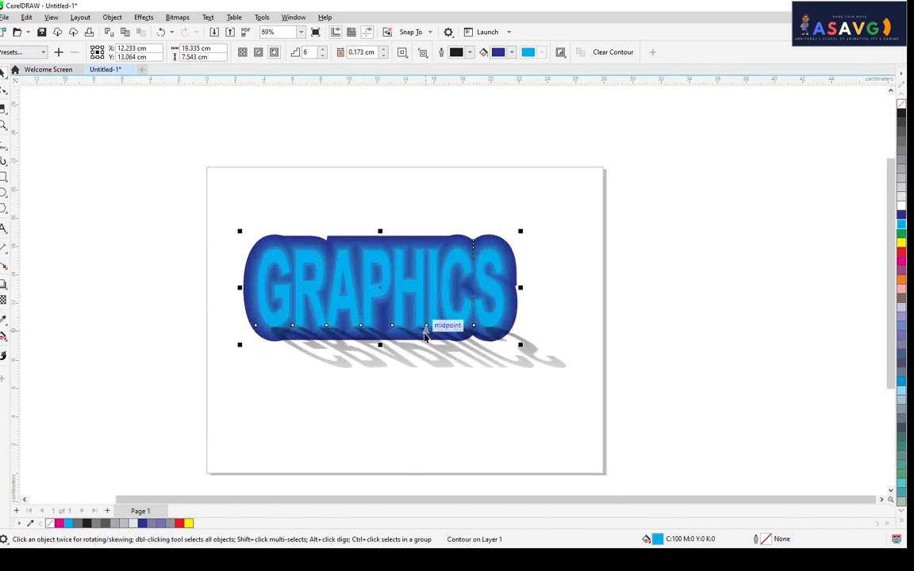
# Draw a page-covering rectangle about 28.1 by 21.7 cm, fill it with 50% Black and send it behind the text.
pyautogui.moveTo(424, 327); pyautogui.dragTo(460, 297)
pyautogui.click(3, 178)
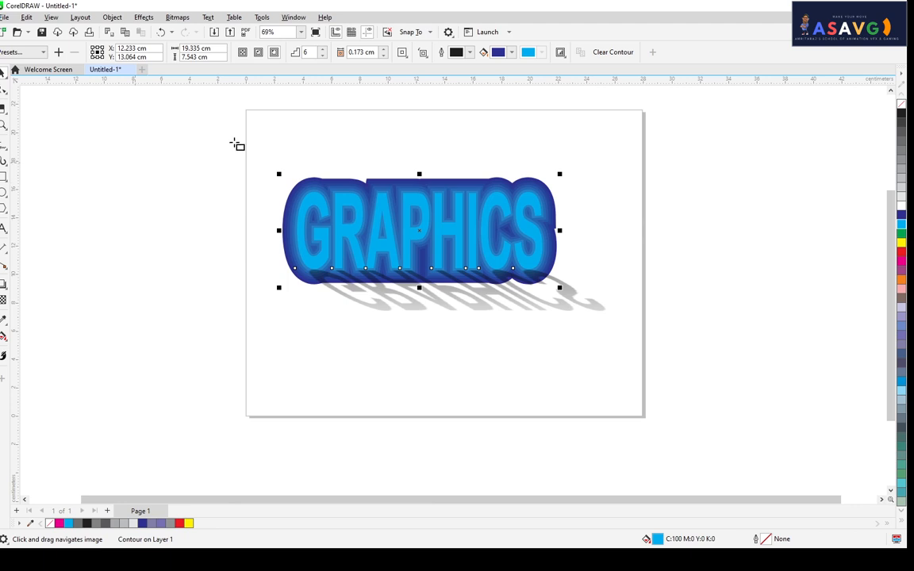
pyautogui.moveTo(244, 108); pyautogui.dragTo(645, 418)
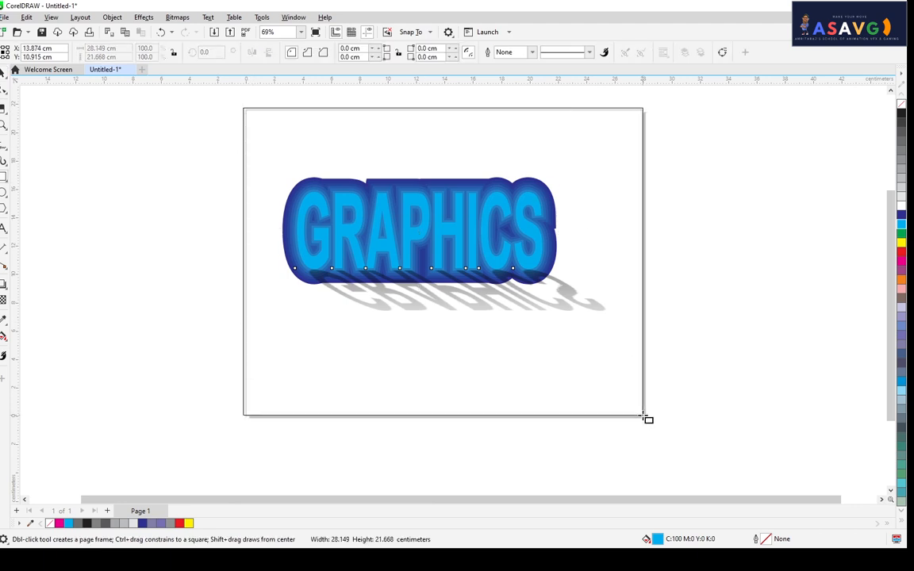
pyautogui.click(903, 178)
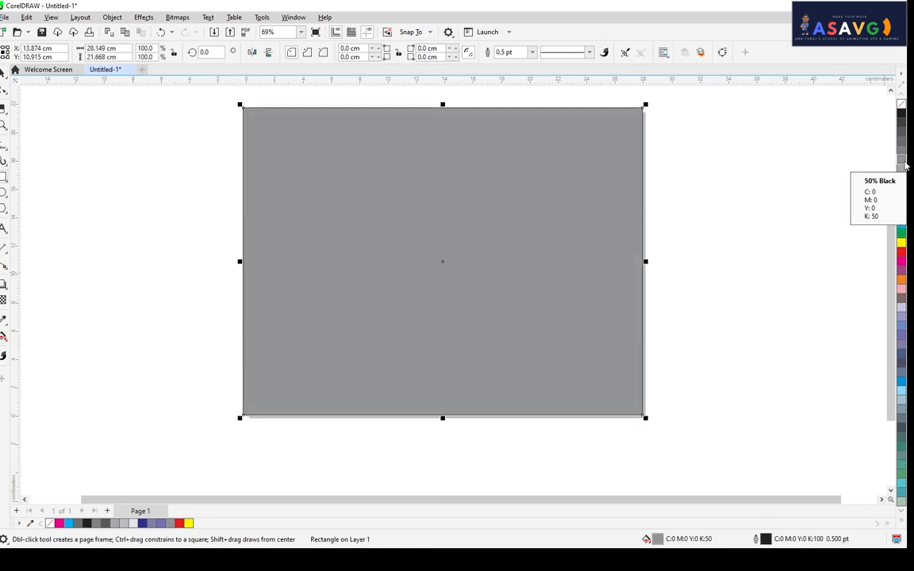
pyautogui.hotkey('shift', 'pagedown')
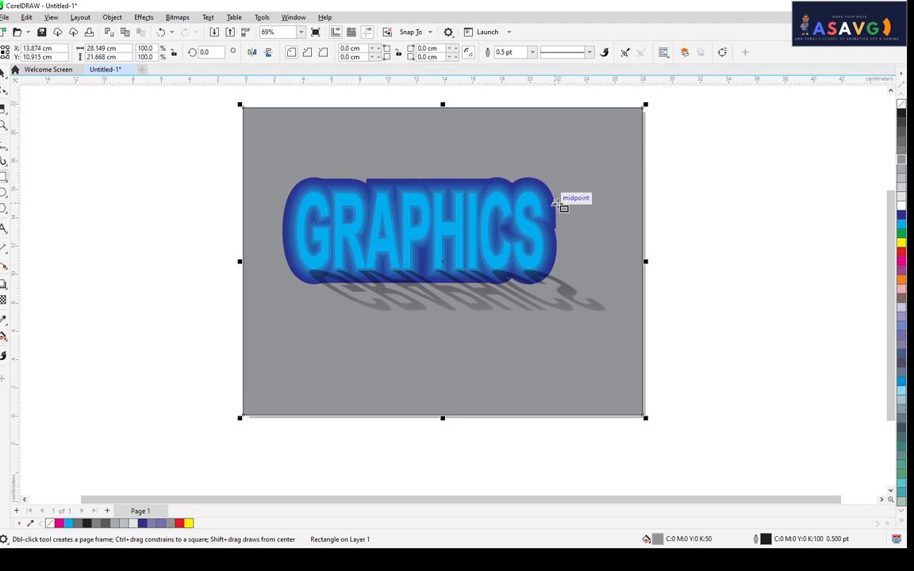
# Select the shadow of the GRAPHICS text and apply the Large Glow preset to it.
pyautogui.scroll(2, 370, 300)
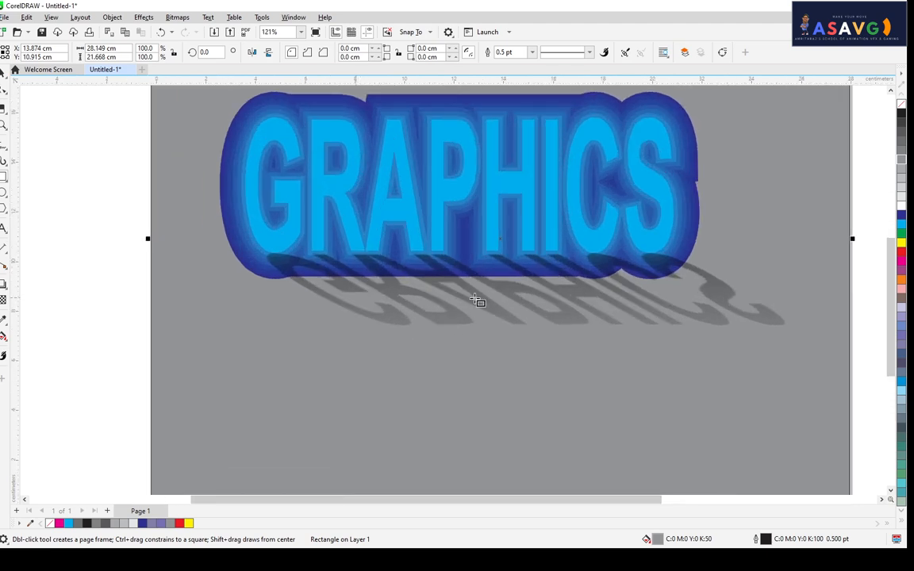
pyautogui.moveTo(588, 315); pyautogui.dragTo(553, 319)
pyautogui.click(3, 72)
pyautogui.click(364, 306)
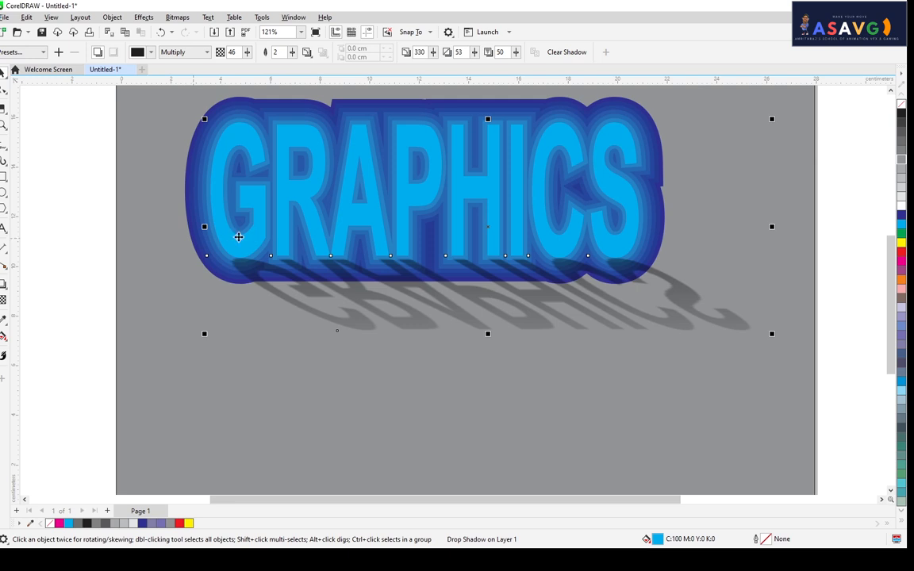
pyautogui.click(3, 52)
pyautogui.click(19, 167)
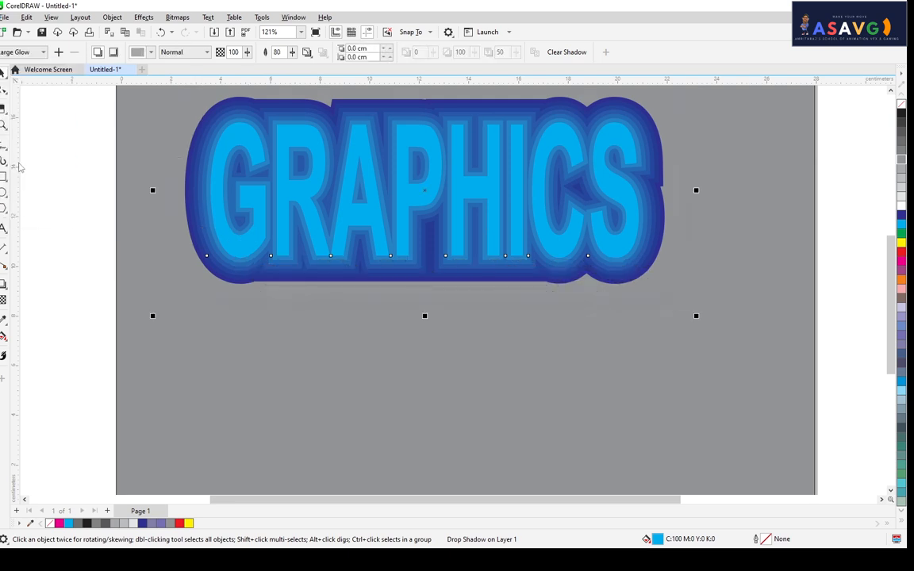
# Try the Perspective Top Left, Small Glow, Medium Glow and Inner Edge presets on the text's shadow in turn.
pyautogui.click(25, 51)
pyautogui.click(24, 131)
pyautogui.click(24, 51)
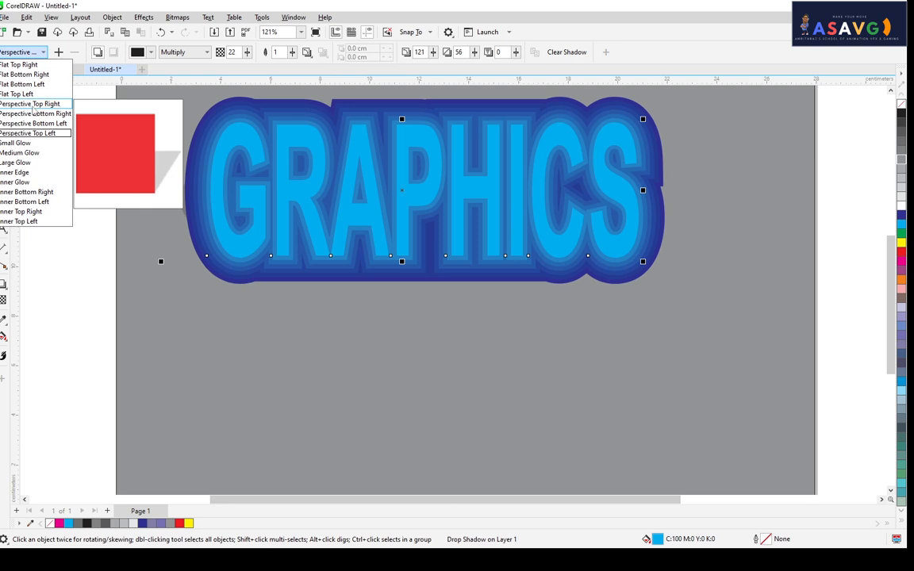
pyautogui.click(20, 144)
pyautogui.click(34, 53)
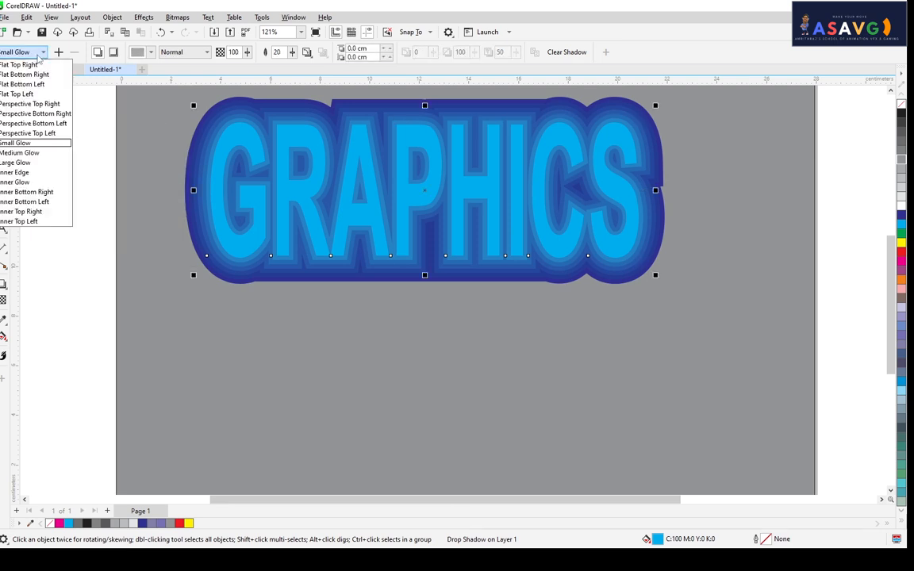
pyautogui.click(27, 159)
pyautogui.click(17, 53)
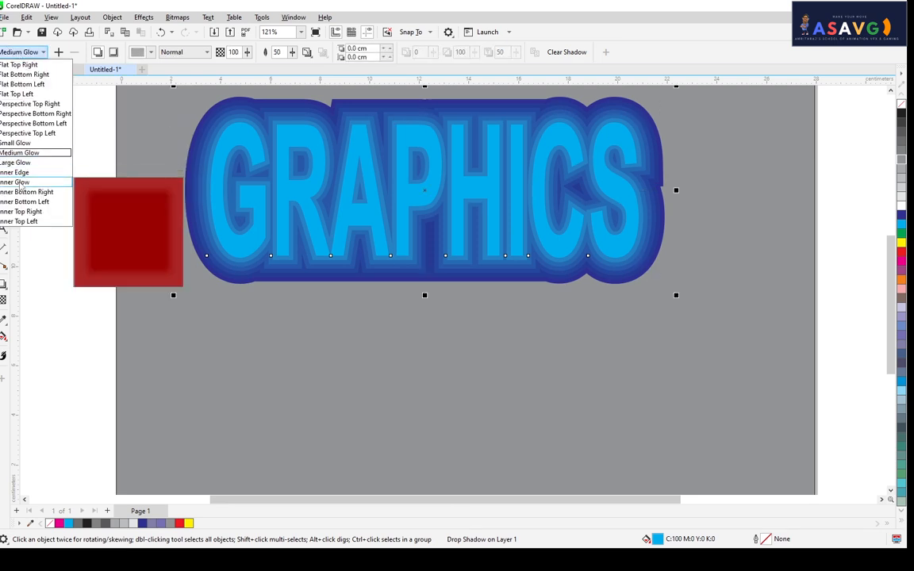
pyautogui.click(20, 171)
# Move the GRAPHICS text near the middle of the page, at about X 13.7 cm and Y 10.4 cm.
pyautogui.scroll(-2, 444, 186)
pyautogui.moveTo(449, 221); pyautogui.dragTo(89, 344)
pyautogui.moveTo(325, 294); pyautogui.dragTo(675, 257)
pyautogui.moveTo(498, 270); pyautogui.dragTo(862, 206)
pyautogui.moveTo(751, 197); pyautogui.dragTo(364, 255)
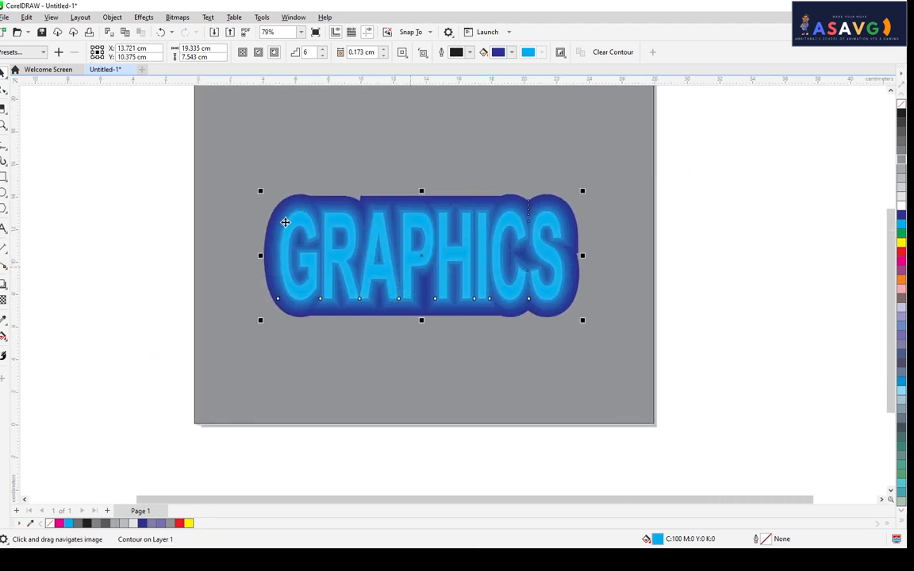
# Use the Shadow tool to offset the text's inner shadow about 3.17 cm horizontally.
pyautogui.click(3, 287)
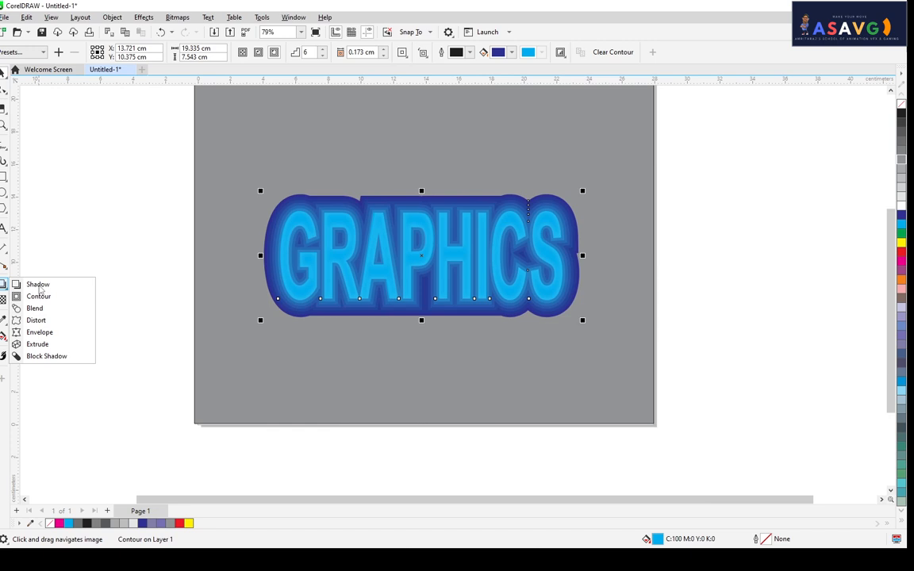
pyautogui.click(33, 283)
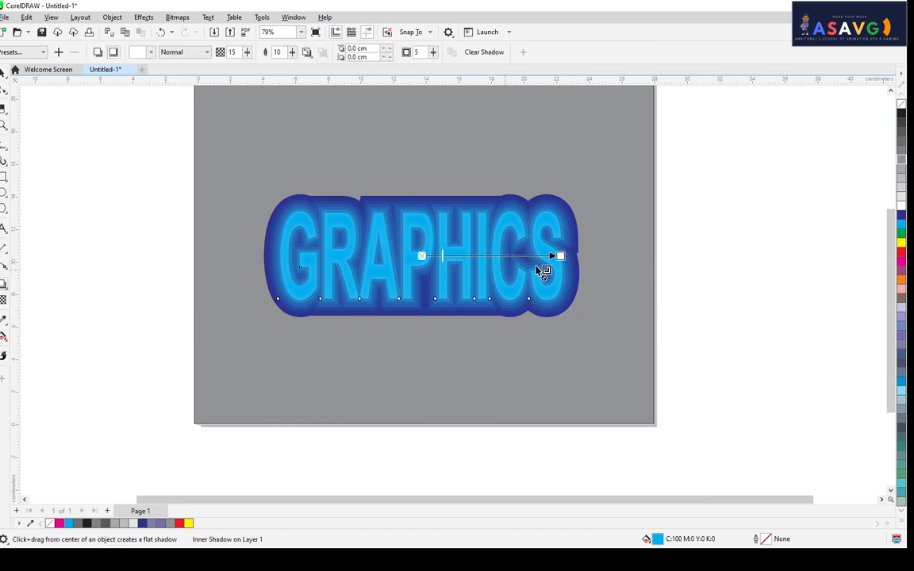
pyautogui.moveTo(553, 260); pyautogui.dragTo(614, 256)
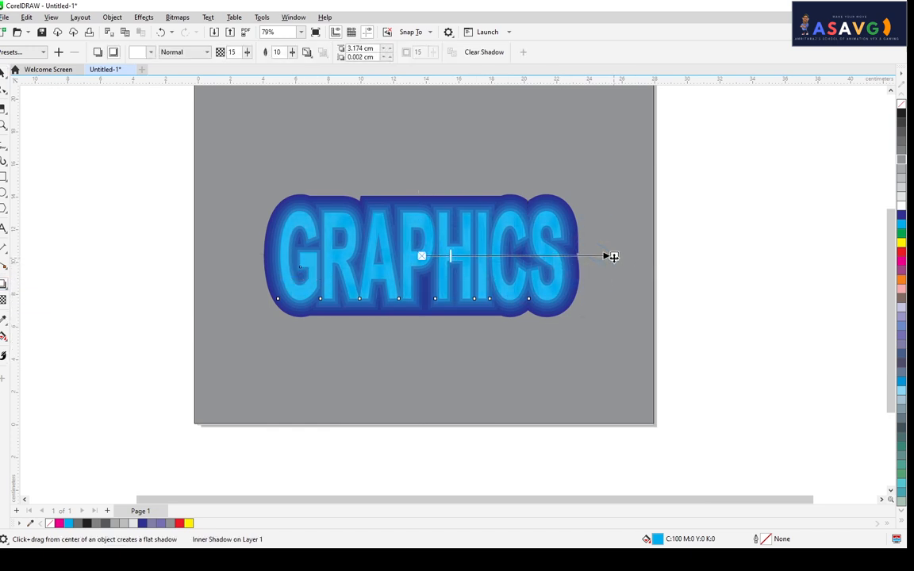
# Apply the Flat Top Right preset and reshape it into a perspective shadow below the text, with an angle of about 307 and stretch of about 53.
pyautogui.click(32, 52)
pyautogui.click(22, 64)
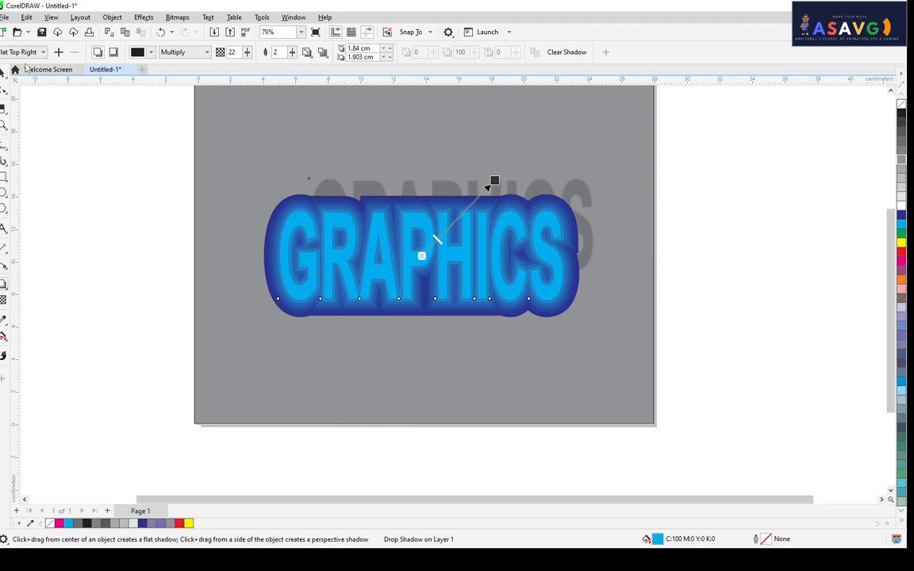
pyautogui.moveTo(495, 181); pyautogui.dragTo(558, 293)
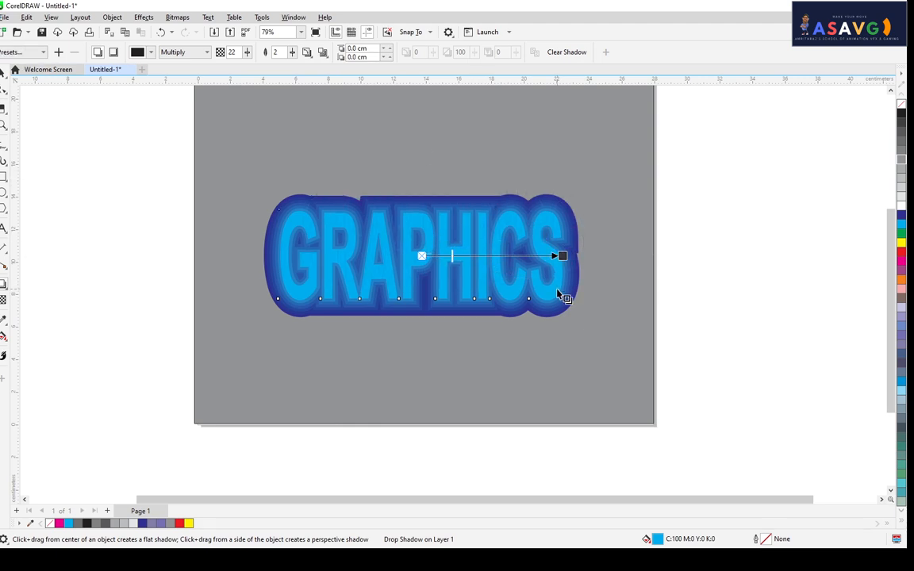
pyautogui.moveTo(562, 256); pyautogui.dragTo(520, 322)
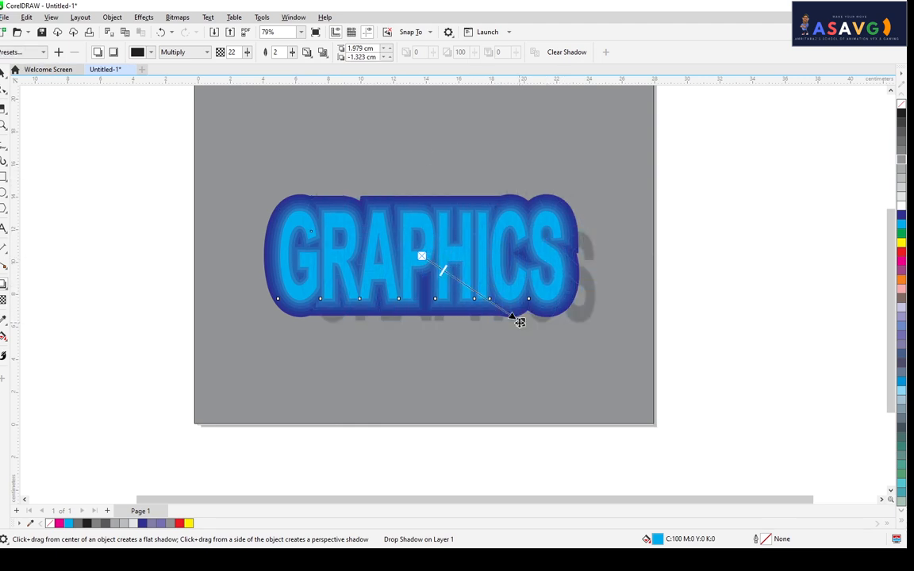
pyautogui.hotkey('ctrl', 'z')
pyautogui.hotkey('ctrl', 'shift', 'z')
pyautogui.moveTo(520, 322); pyautogui.dragTo(457, 347)
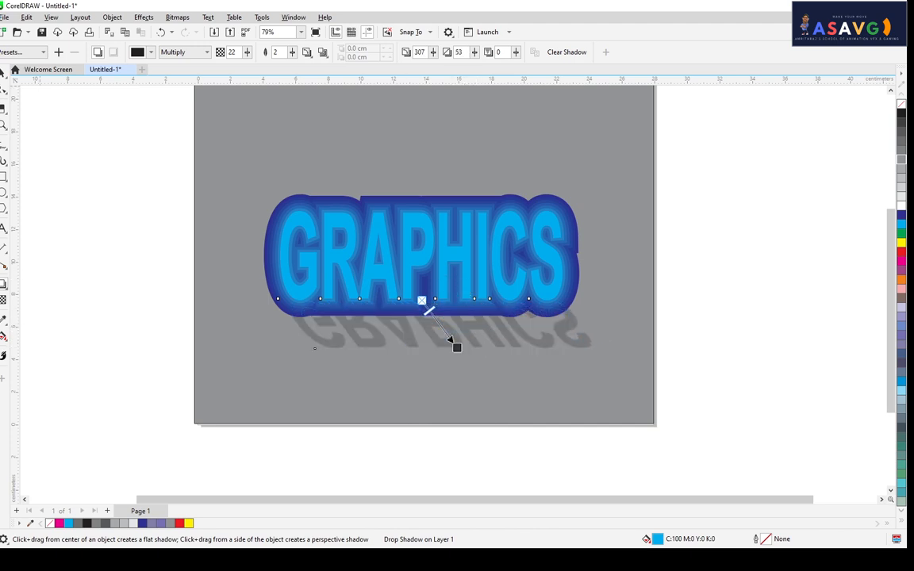
# Save the current shadow settings as a custom preset named SHADOW_ME.
pyautogui.click(59, 53)
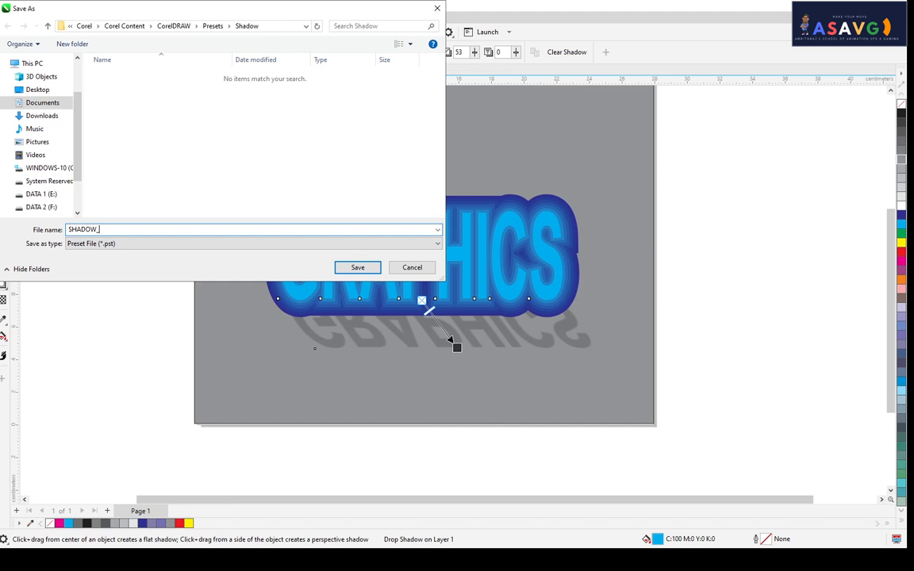
pyautogui.press('Return')
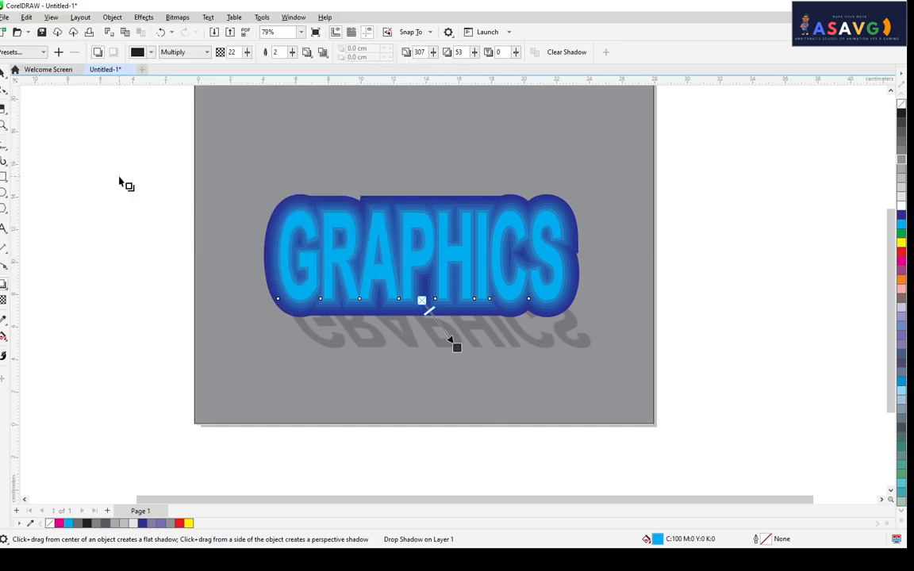
pyautogui.press('space')
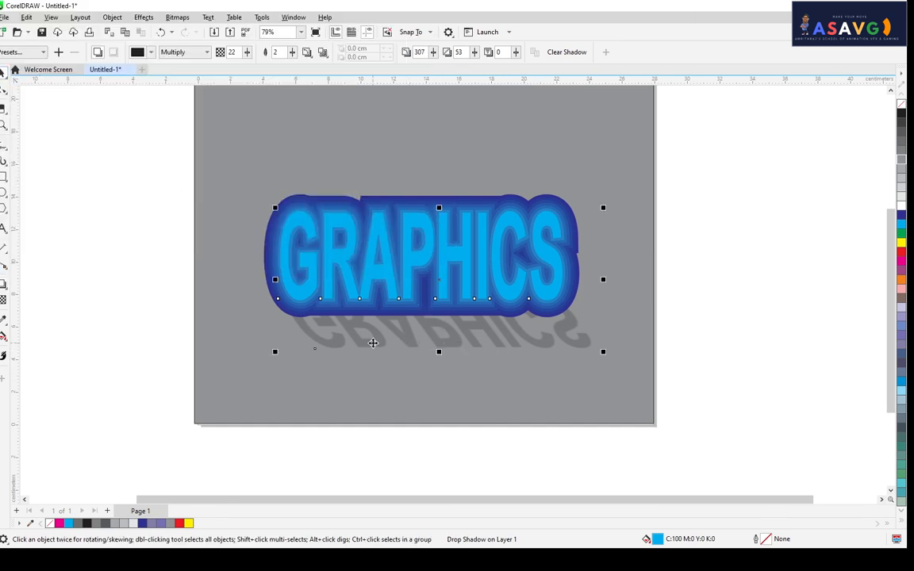
pyautogui.click(373, 343)
pyautogui.click(373, 343)
pyautogui.press('Delete')
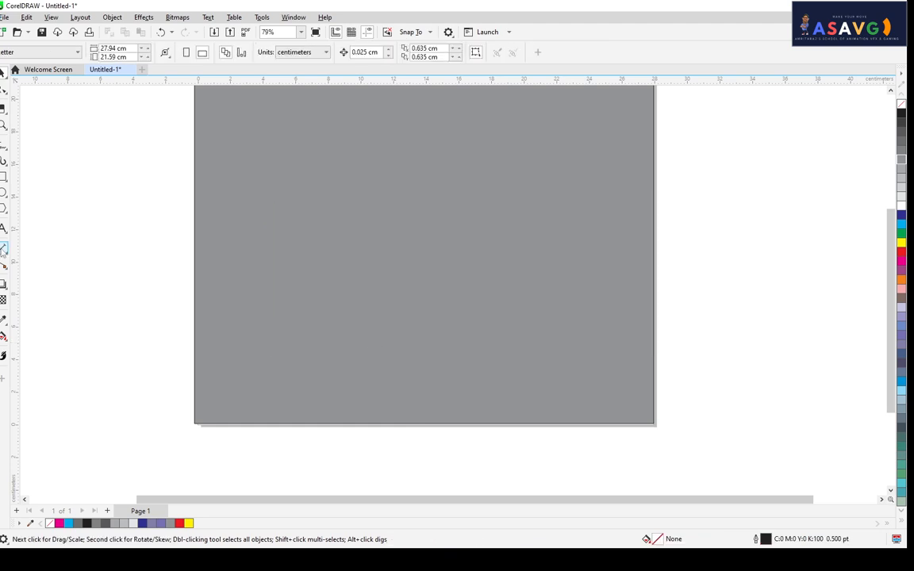
pyautogui.hotkey('ctrl', 'z')
# Move the GRAPHICS text partly off the page's left edge and add the artistic text SDSDASDA on the gray rectangle.
pyautogui.moveTo(397, 272); pyautogui.dragTo(122, 255)
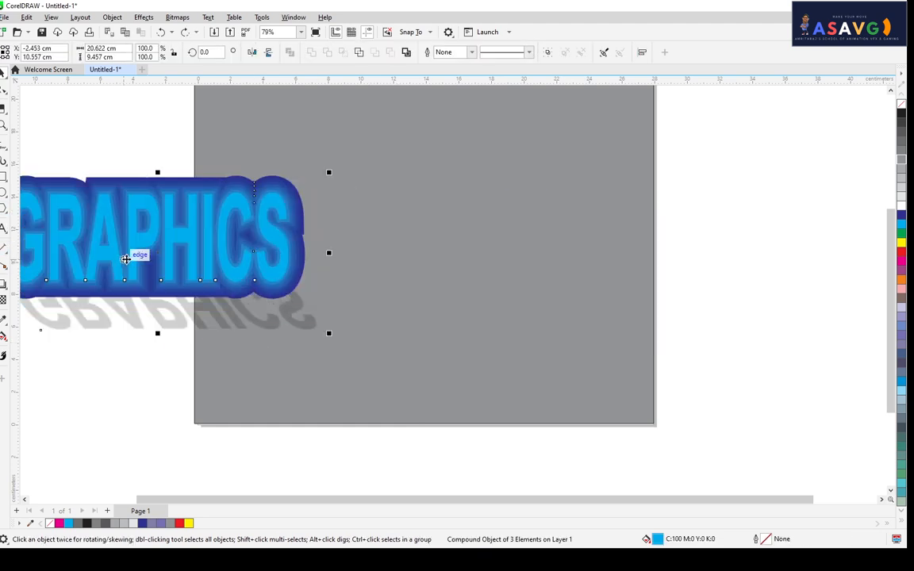
pyautogui.scroll(-2, 148, 238)
pyautogui.click(4, 227)
pyautogui.click(324, 208)
pyautogui.write('SDSDASDA')
pyautogui.hotkey('ctrl', 'space')
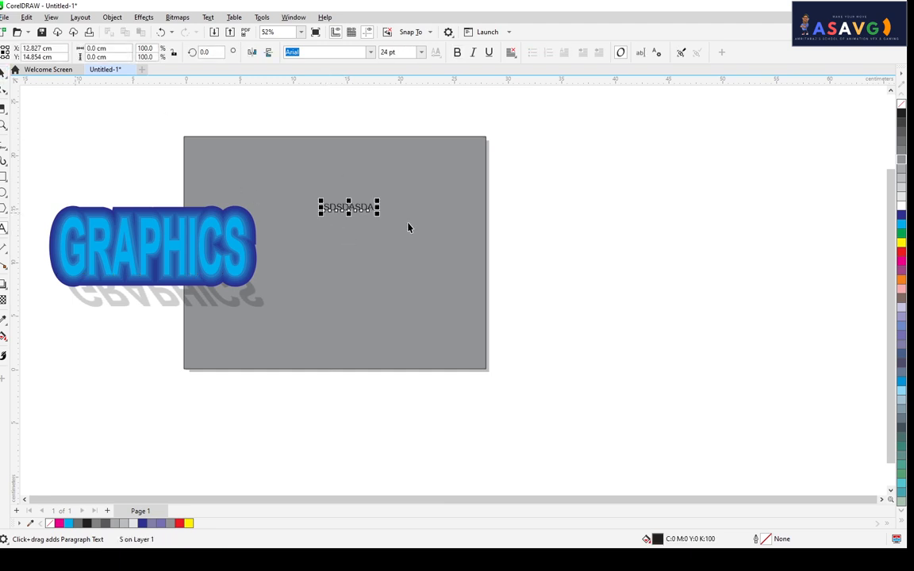
# Enlarge the SDSDASDA text to about 69 pt and fill it with red.
pyautogui.moveTo(377, 215); pyautogui.dragTo(449, 268)
pyautogui.click(902, 257)
pyautogui.scroll(2, 486, 250)
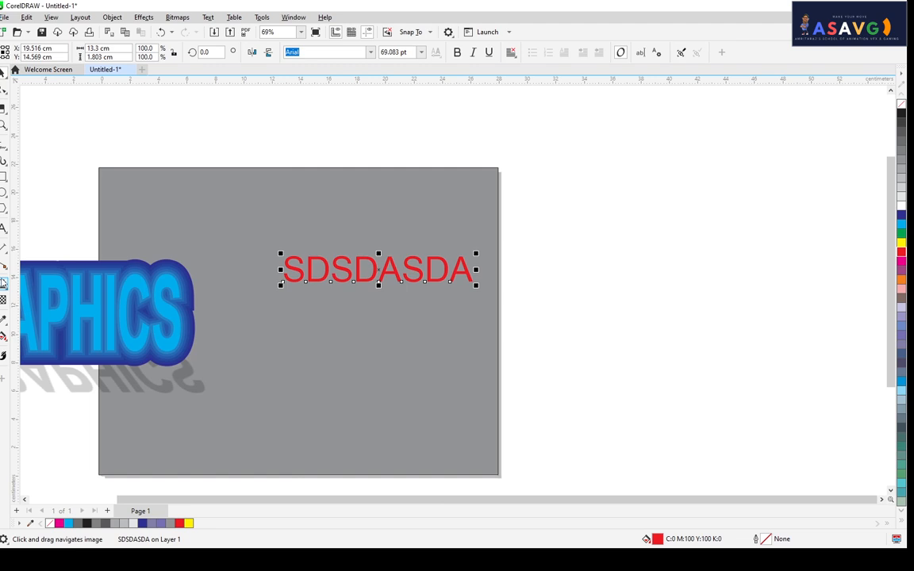
# Apply the SHADOW_ME shadow preset to the SDSDASDA text.
pyautogui.click(3, 283)
pyautogui.click(21, 53)
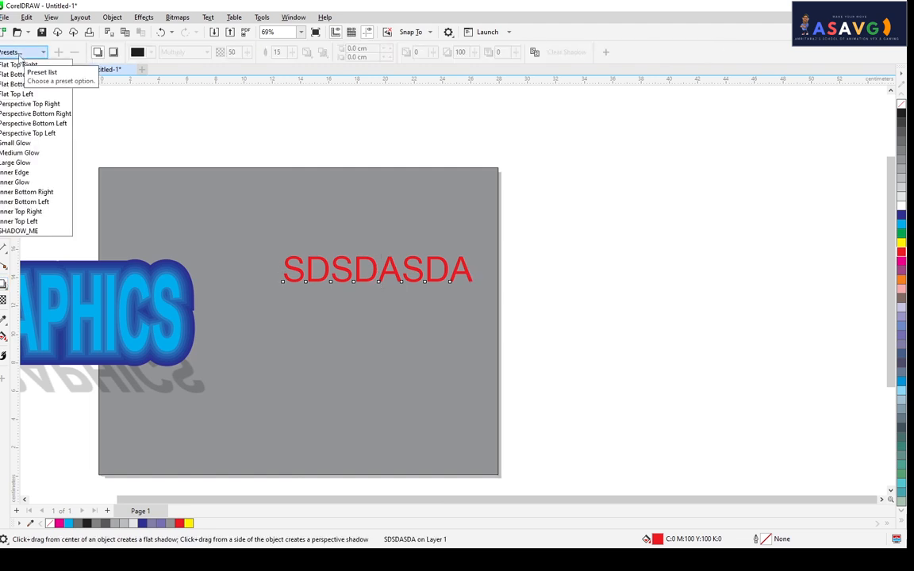
pyautogui.click(29, 231)
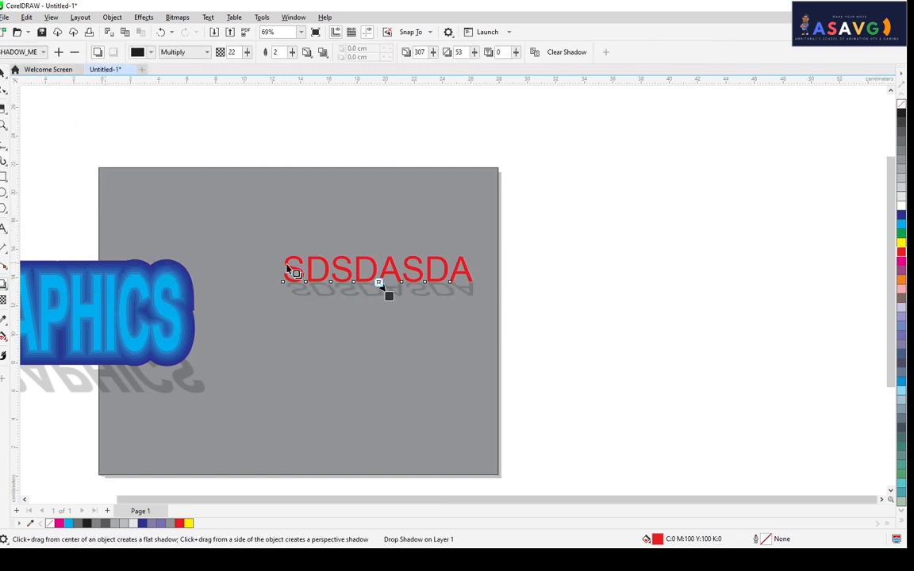
# Shorten the SDSDASDA text's shadow to a stretch of about 35 at an angle of about 319.
pyautogui.scroll(2, 357, 316)
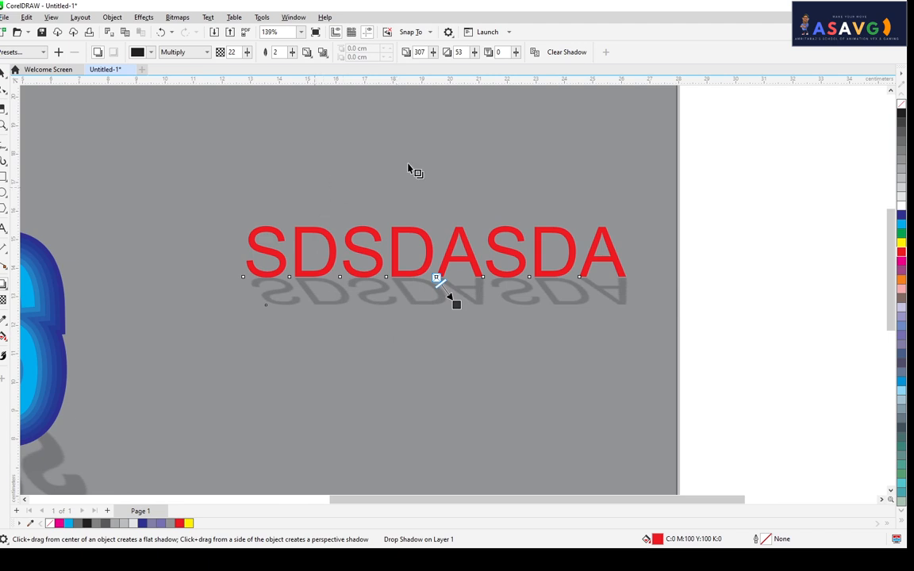
pyautogui.scroll(1, 490, 300)
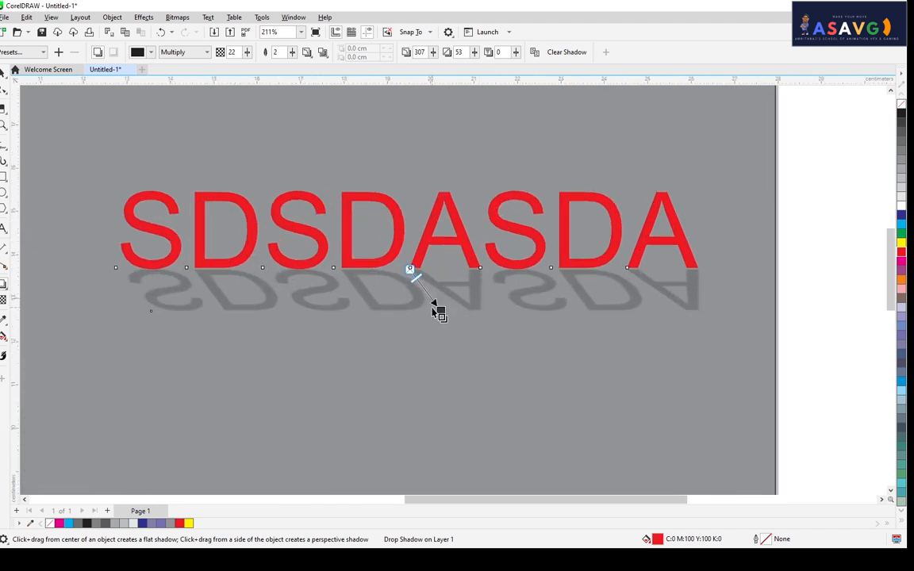
pyautogui.moveTo(438, 309); pyautogui.dragTo(441, 296)
pyautogui.scroll(-1, 593, 231)
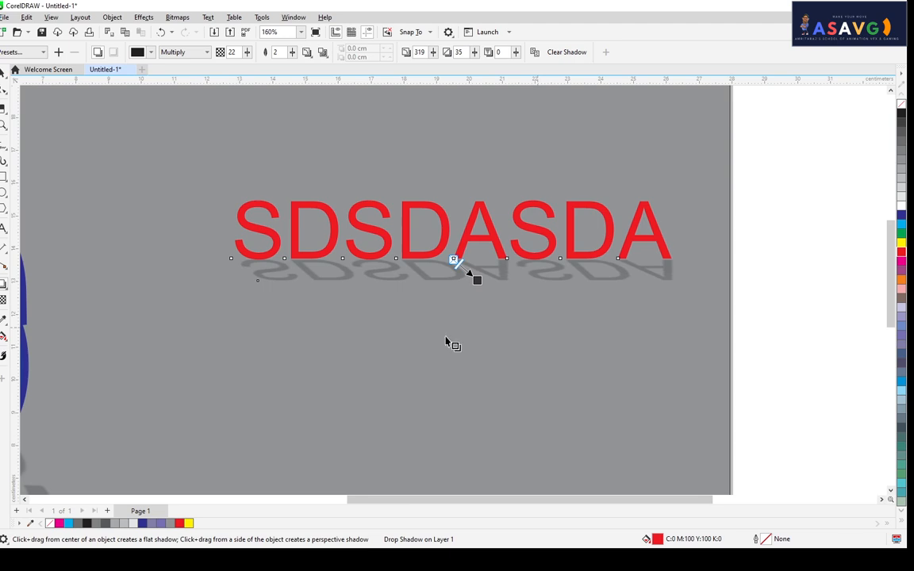
pyautogui.scroll(-1, 268, 266)
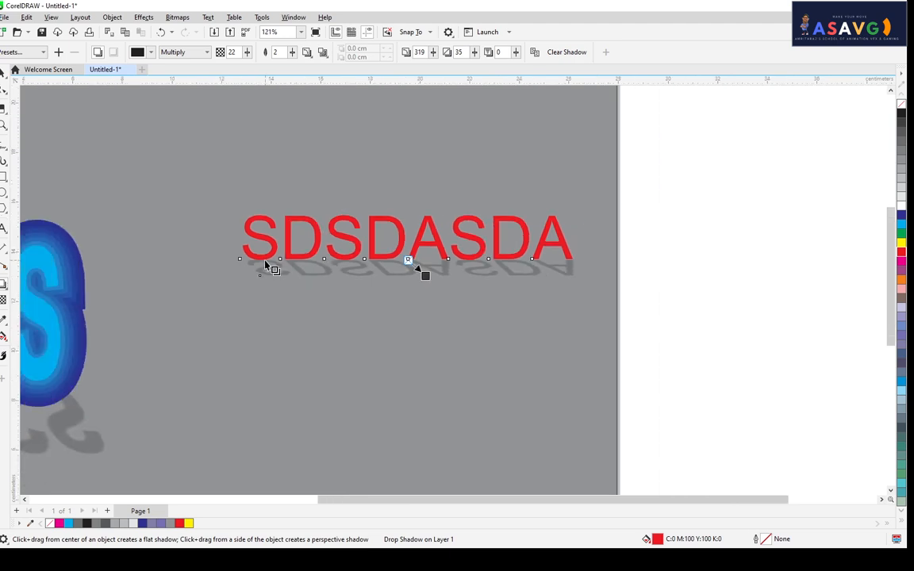
pyautogui.hscroll(-3, 502, 163)
pyautogui.scroll(-1, 461, 164)
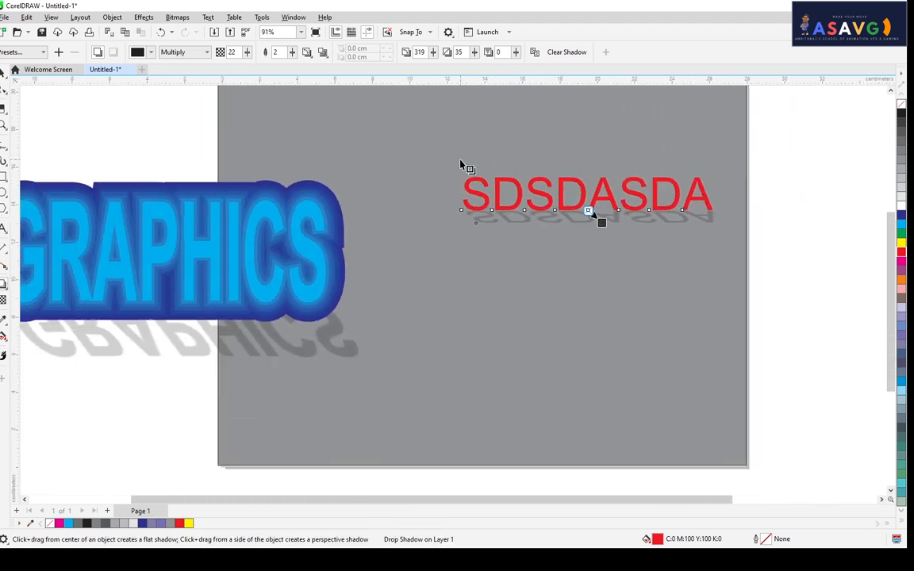
# Delete the GRAPHICS text and the SDSDASDA text together with their effects, keeping the gray rectangle.
pyautogui.click(4, 284)
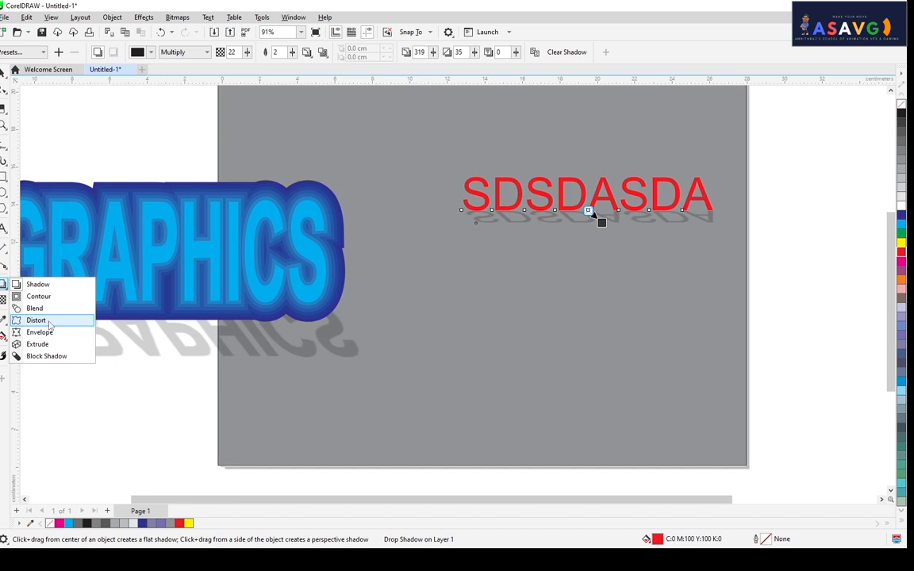
pyautogui.click(50, 324)
pyautogui.click(3, 73)
pyautogui.click(127, 217)
pyautogui.press('Delete')
pyautogui.click(523, 204)
pyautogui.click(515, 202)
pyautogui.press('Delete')
pyautogui.moveTo(424, 200); pyautogui.dragTo(329, 222)
# Draw a cyan-filled rectangle about 7.3 by 7.7 cm on the gray rectangle and shift it slightly to the right.
pyautogui.click(4, 179)
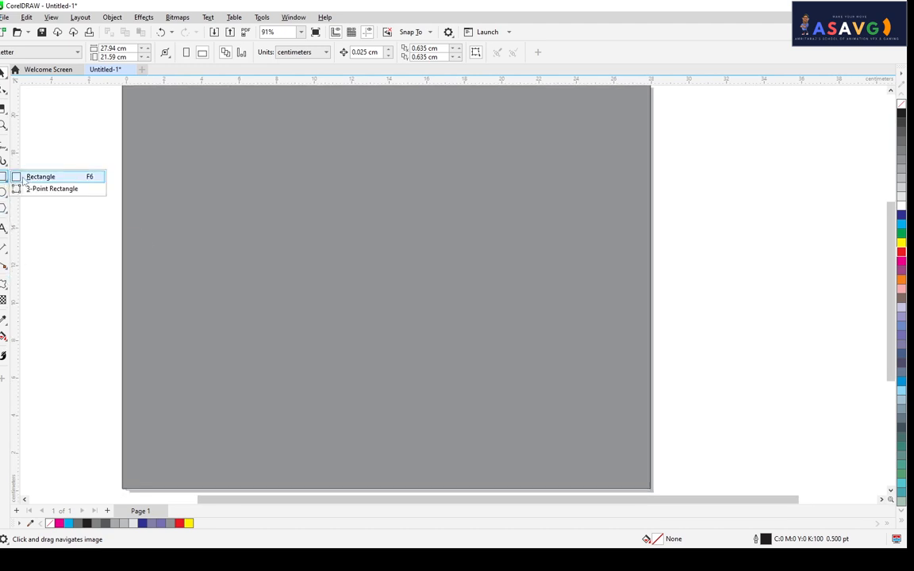
pyautogui.click(39, 176)
pyautogui.moveTo(272, 176); pyautogui.dragTo(415, 327)
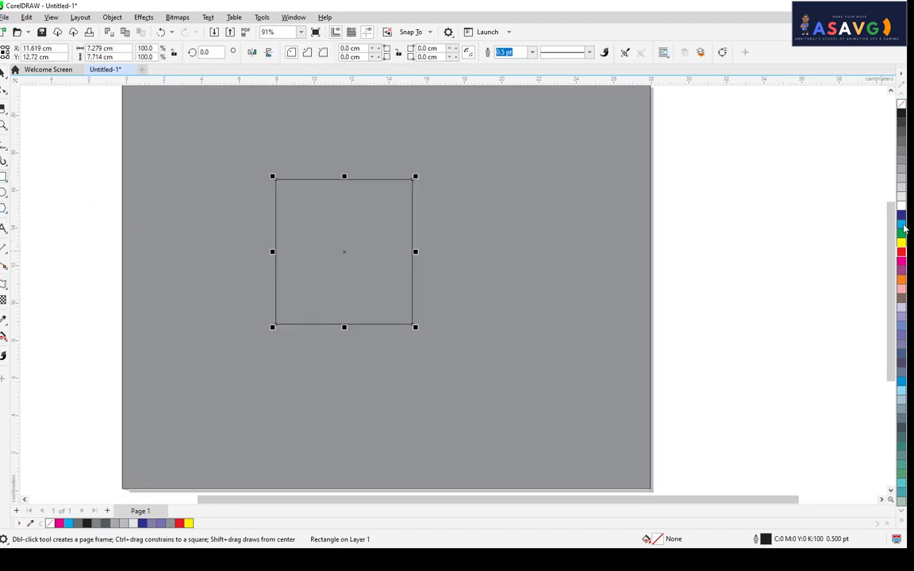
pyautogui.scroll(2, 427, 230)
pyautogui.click(3, 72)
pyautogui.moveTo(290, 230); pyautogui.dragTo(305, 230)
# Try a zipper distortion on the cyan rectangle with an amplitude of about 60 and a frequency of about 7.
pyautogui.click(3, 286)
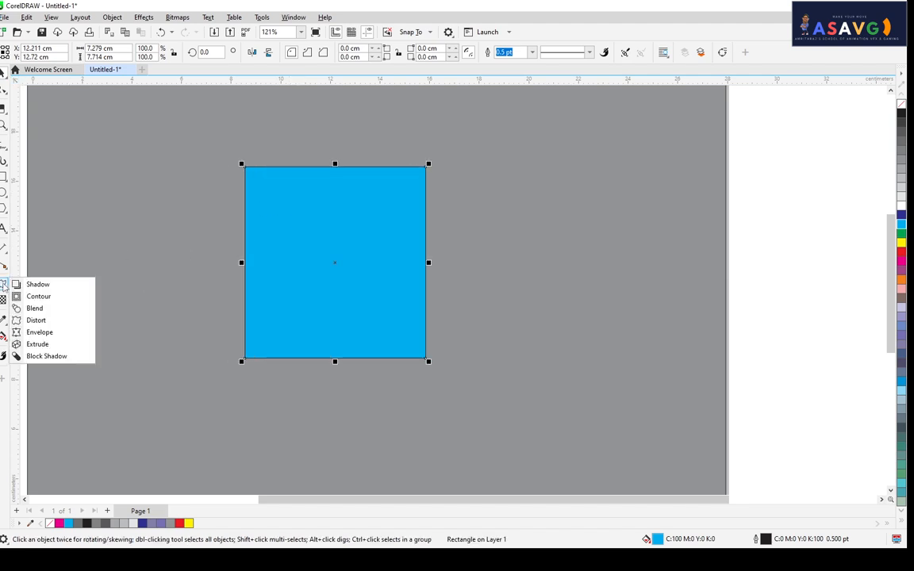
pyautogui.click(35, 321)
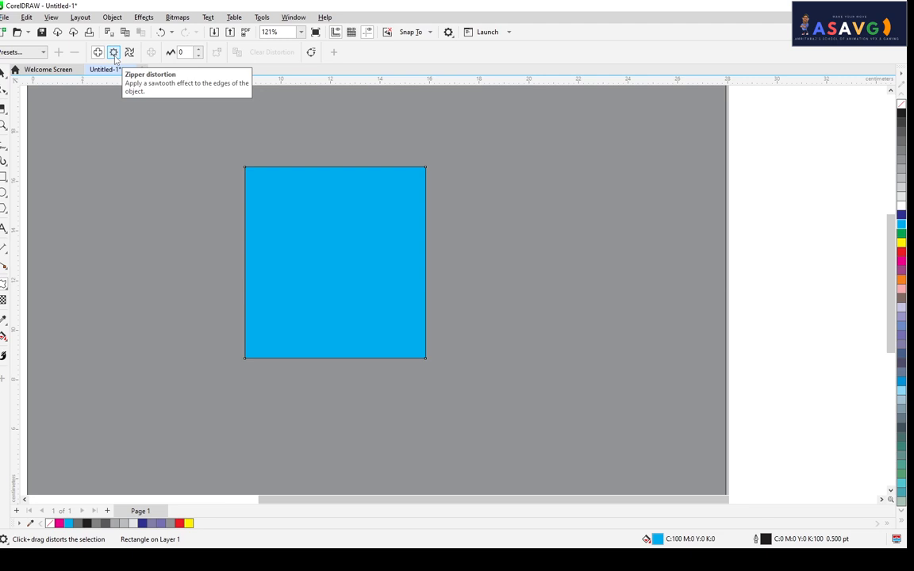
pyautogui.click(115, 56)
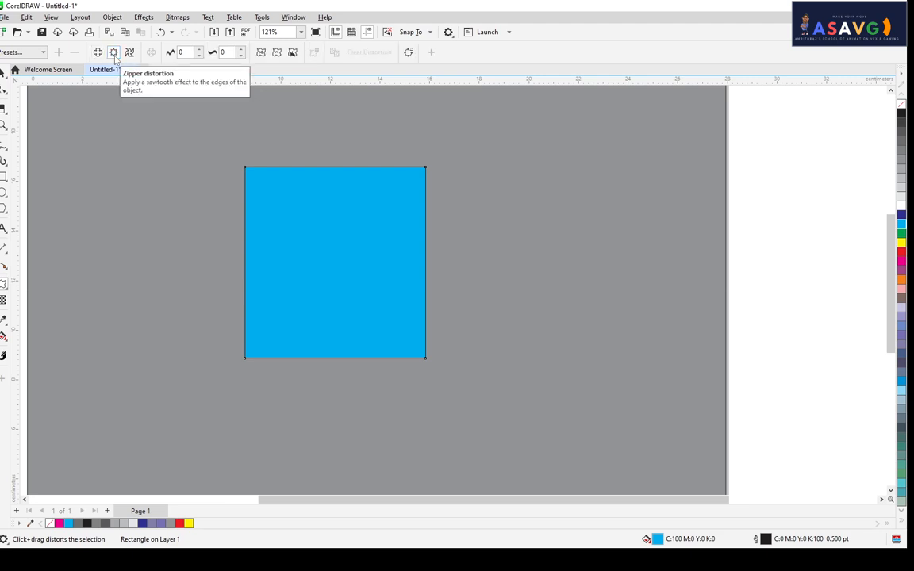
pyautogui.moveTo(327, 257); pyautogui.dragTo(464, 261)
pyautogui.hotkey('ctrl', 'z')
pyautogui.moveTo(349, 259); pyautogui.dragTo(467, 260)
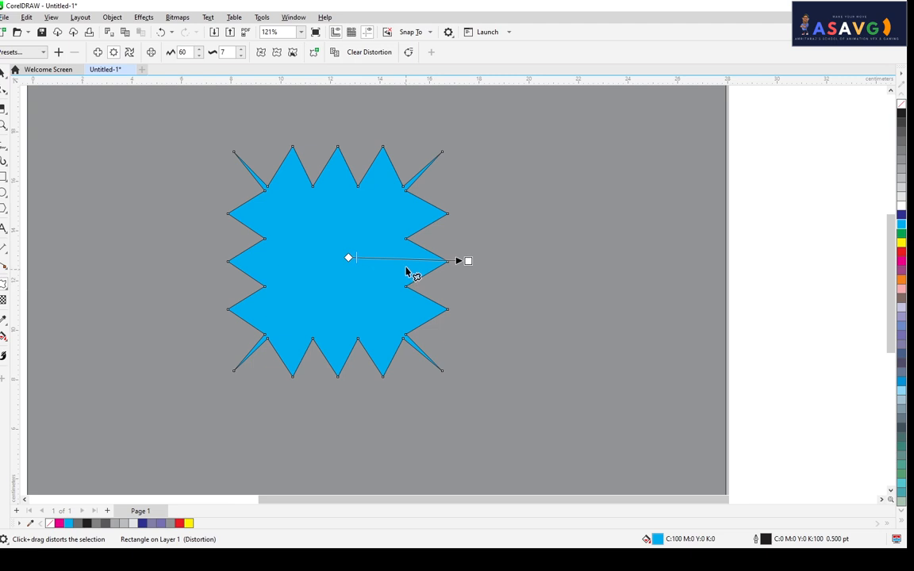
# Try a higher zipper frequency of about 65 on the cyan shape, and undo the whole zipper distortion.
pyautogui.moveTo(369, 259)
pyautogui.mouseDown()
pyautogui.moveTo(423, 263)
pyautogui.moveTo(378, 259)
pyautogui.mouseUp()
pyautogui.hotkey('ctrl', 'z')
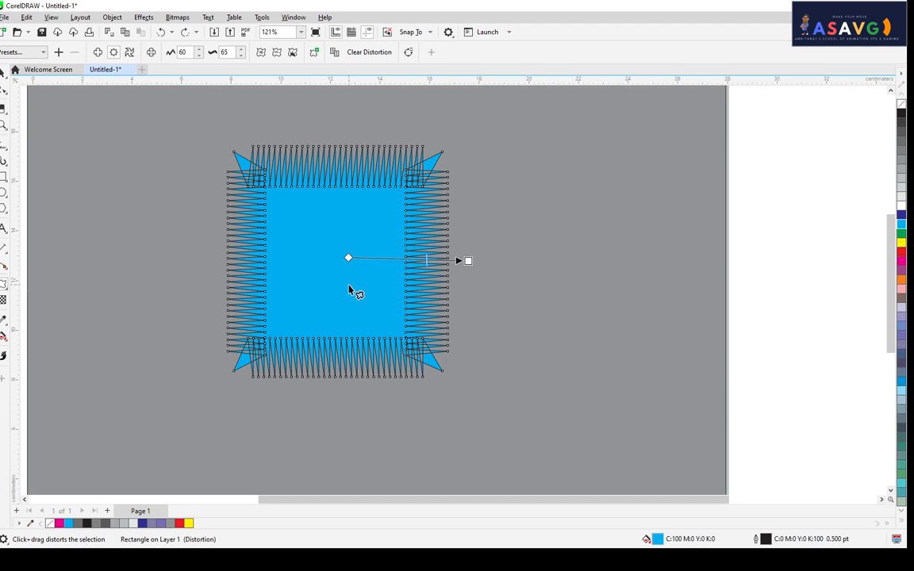
pyautogui.hotkey('ctrl', 'z')
pyautogui.hotkey('ctrl', 'z')
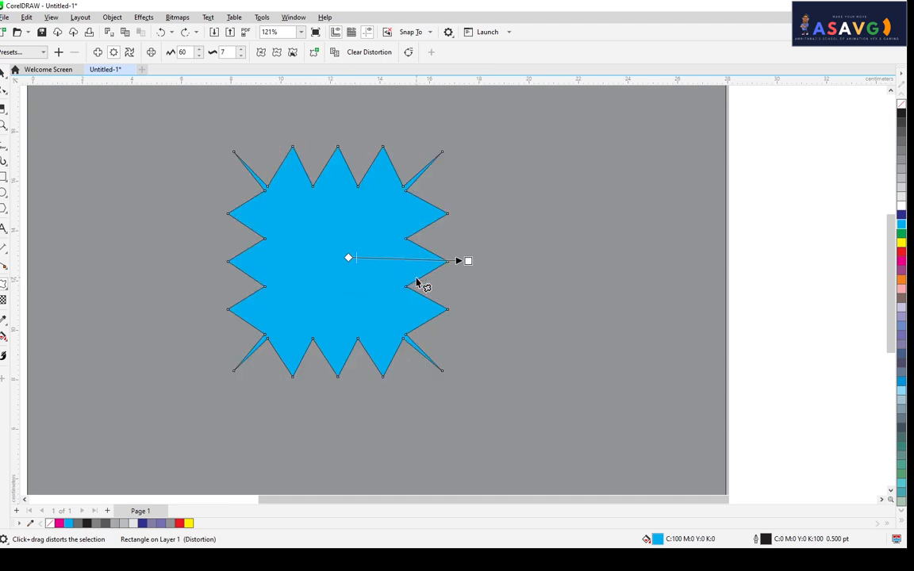
pyautogui.hotkey('ctrl', 'z')
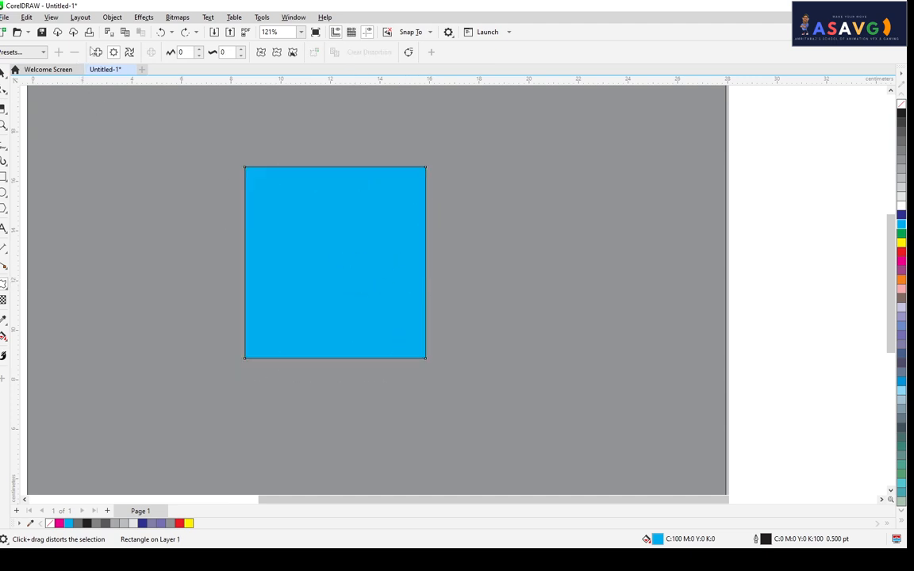
# Try a push and pull distortion on the cyan rectangle with an amplitude of about 39.
pyautogui.click(97, 53)
pyautogui.moveTo(379, 239); pyautogui.dragTo(541, 239)
pyautogui.hotkey('ctrl', 'z')
pyautogui.moveTo(371, 257); pyautogui.dragTo(394, 254)
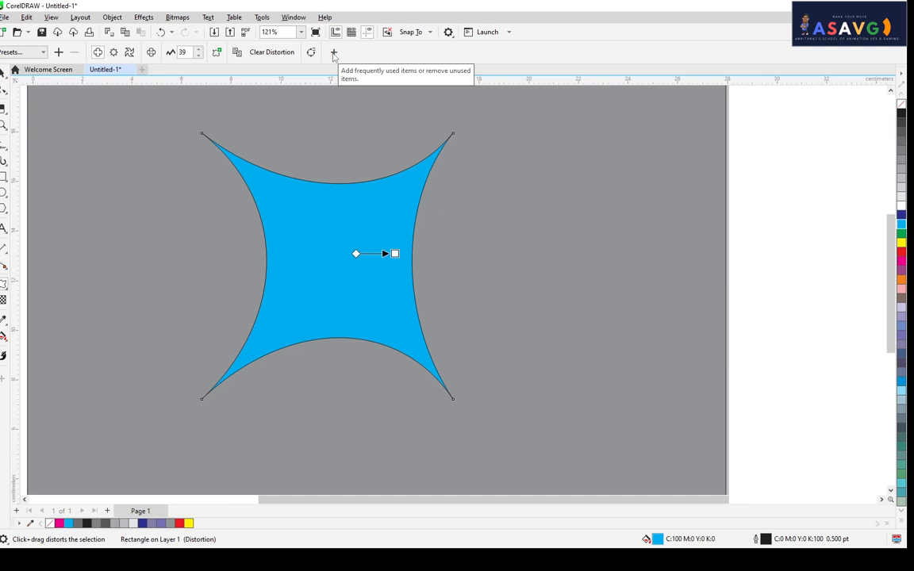
pyautogui.click(333, 52)
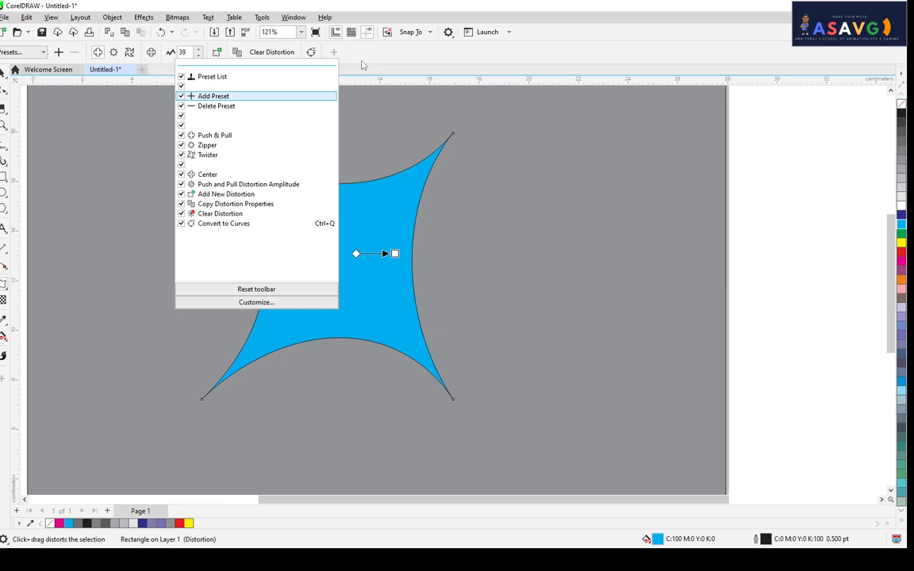
pyautogui.click(363, 65)
# Add a new push and pull distortion to the cyan shape, raise its amplitude to about 123 and move its center to the left.
pyautogui.click(218, 53)
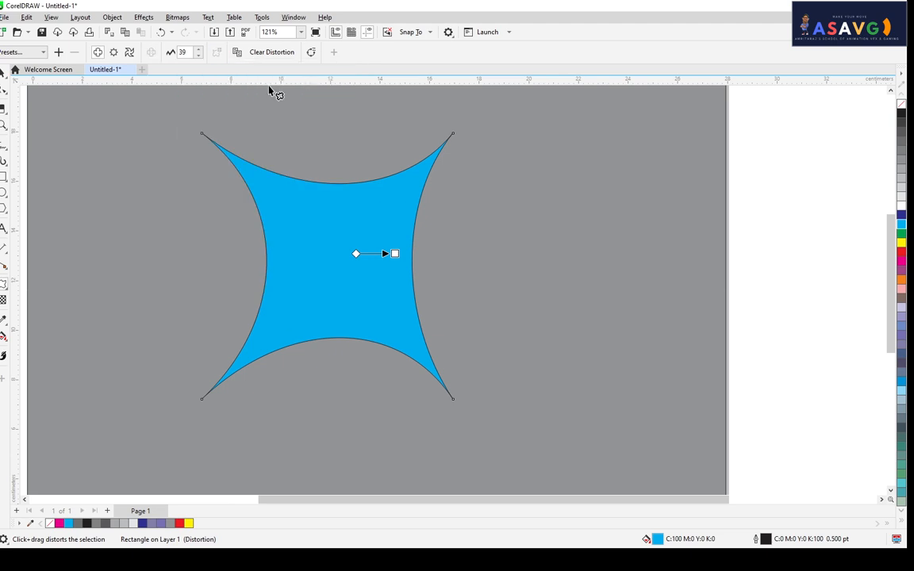
pyautogui.moveTo(394, 259); pyautogui.dragTo(474, 254)
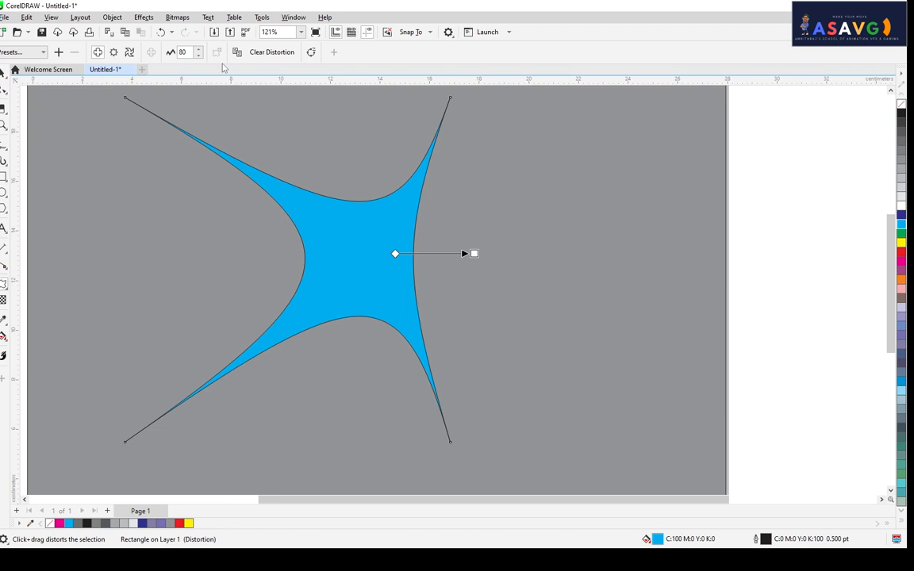
pyautogui.moveTo(474, 254); pyautogui.dragTo(517, 254)
pyautogui.moveTo(395, 254); pyautogui.dragTo(206, 263)
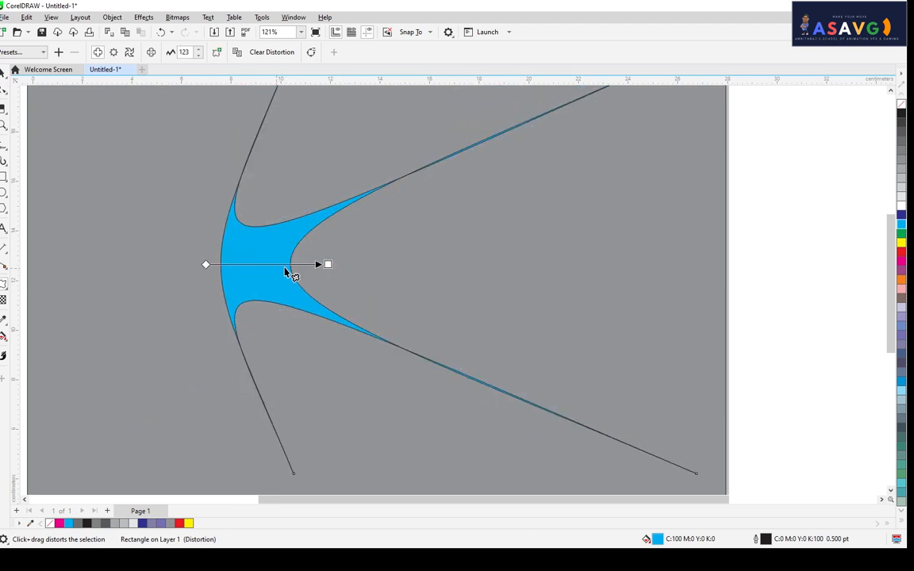
pyautogui.moveTo(326, 264); pyautogui.dragTo(462, 265)
# Undo all push and pull distortions on the cyan rectangle.
pyautogui.hotkey('ctrl', 'z')
pyautogui.hotkey('ctrl', 'z')
pyautogui.hotkey('ctrl', 'z')
pyautogui.hotkey('ctrl', 'z')
pyautogui.hotkey('ctrl', 'z')
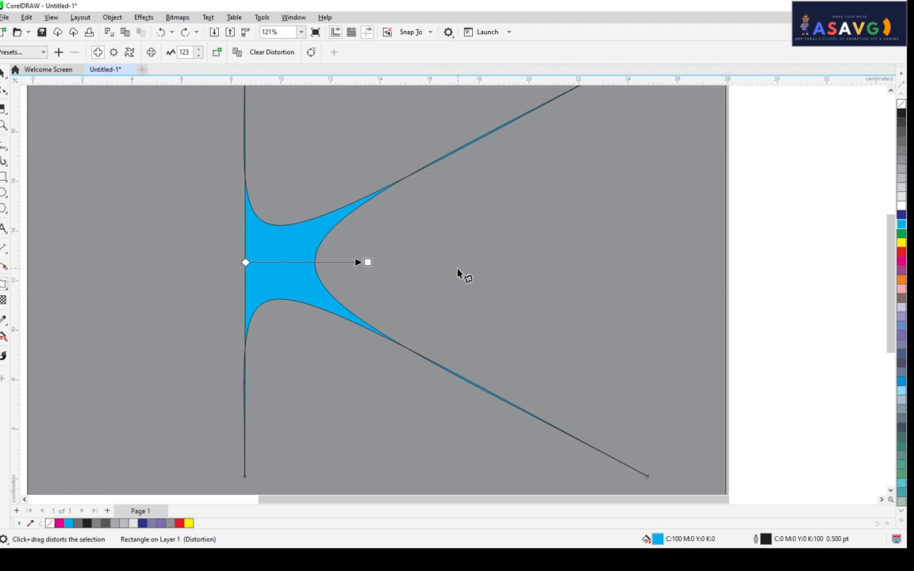
pyautogui.hotkey('ctrl', 'z')
pyautogui.hotkey('ctrl', 'z')
pyautogui.hotkey('ctrl', 'z')
pyautogui.hotkey('ctrl', 'z')
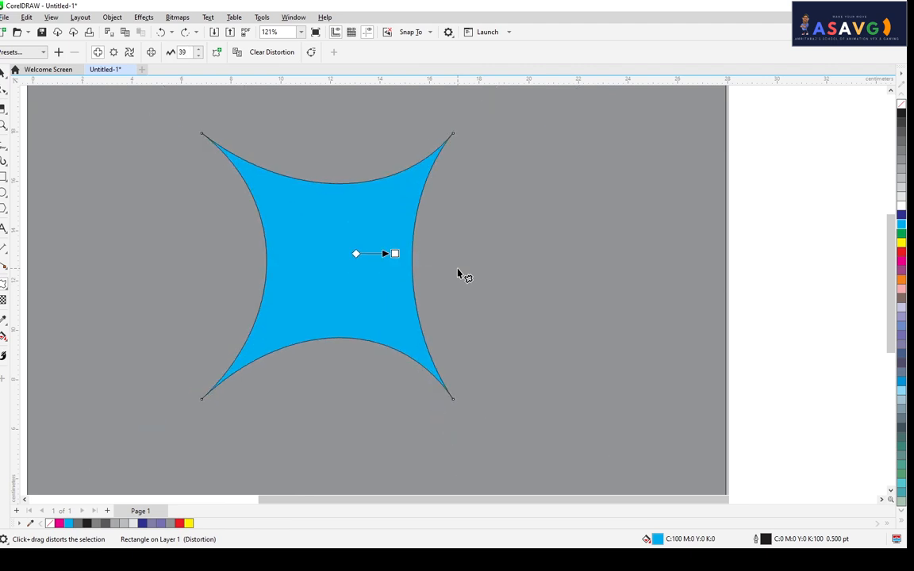
pyautogui.hotkey('ctrl', 'z')
pyautogui.hotkey('ctrl', 'z')
pyautogui.hotkey('ctrl', 'z')
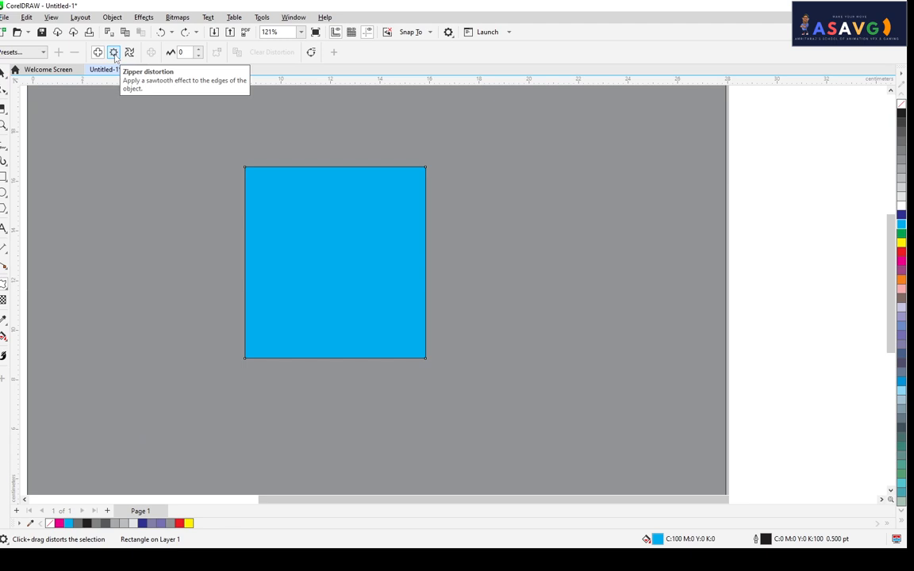
# Try zipper distortions in different directions on the cyan rectangle, with an amplitude of about 88 and a frequency of about 7, and undo them.
pyautogui.click(115, 57)
pyautogui.moveTo(341, 188); pyautogui.dragTo(451, 180)
pyautogui.hotkey('ctrl', 'z')
pyautogui.moveTo(375, 233); pyautogui.dragTo(316, 89)
pyautogui.hotkey('ctrl', 'z')
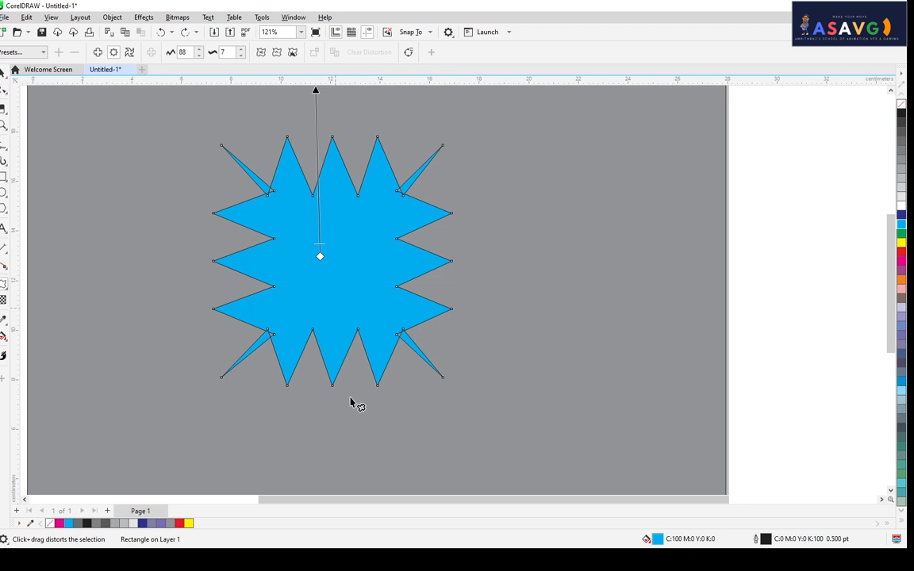
pyautogui.hotkey('ctrl', 'z')
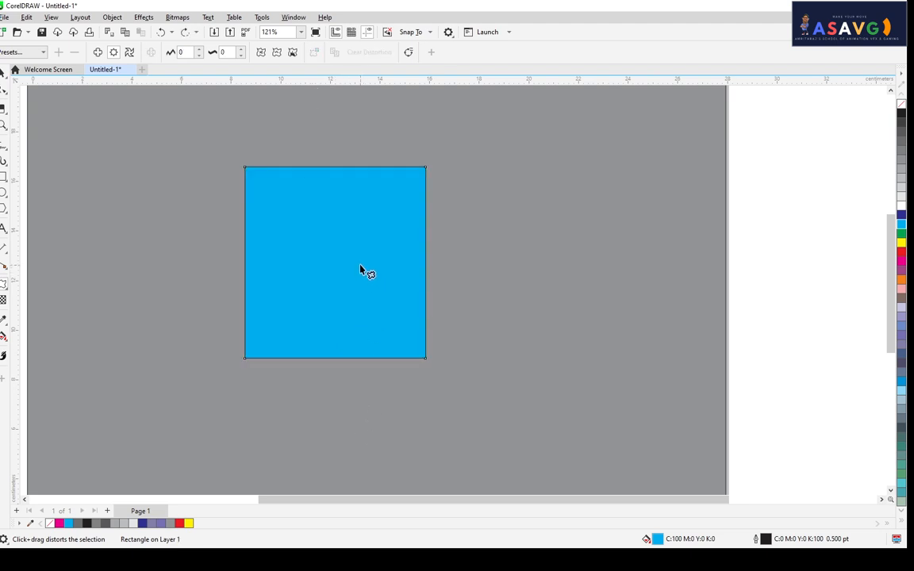
# Apply a clockwise twister distortion of about 138 additional degrees to the cyan rectangle.
pyautogui.click(130, 52)
pyautogui.moveTo(363, 264); pyautogui.dragTo(146, 455)
pyautogui.moveTo(406, 350); pyautogui.dragTo(472, 257)
pyautogui.scroll(-1, 472, 259)
pyautogui.moveTo(404, 286); pyautogui.dragTo(447, 327)
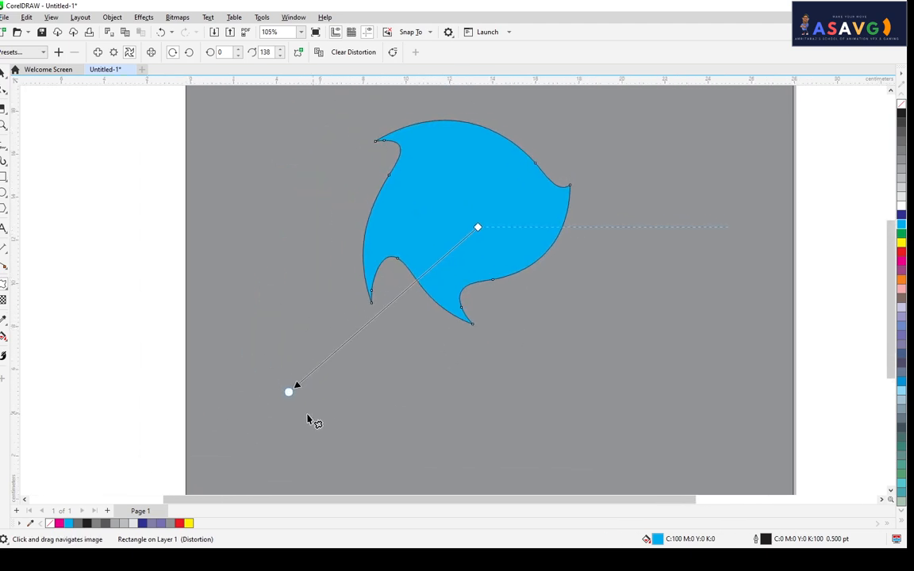
# Increase the twister to 2 complete rotations plus about 136 degrees and move its center slightly down and to the left.
pyautogui.moveTo(288, 392); pyautogui.dragTo(242, 438)
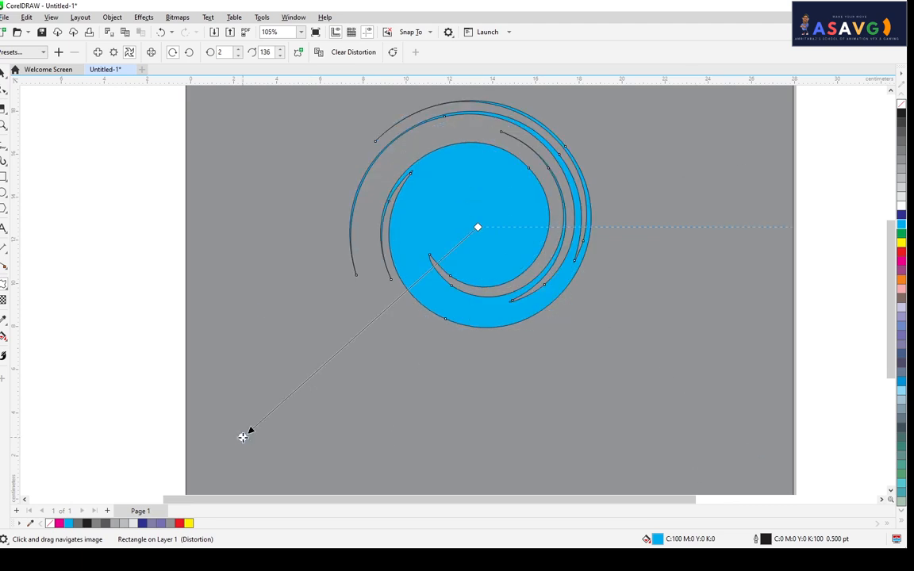
pyautogui.moveTo(243, 438); pyautogui.dragTo(242, 437)
pyautogui.moveTo(478, 228); pyautogui.dragTo(461, 234)
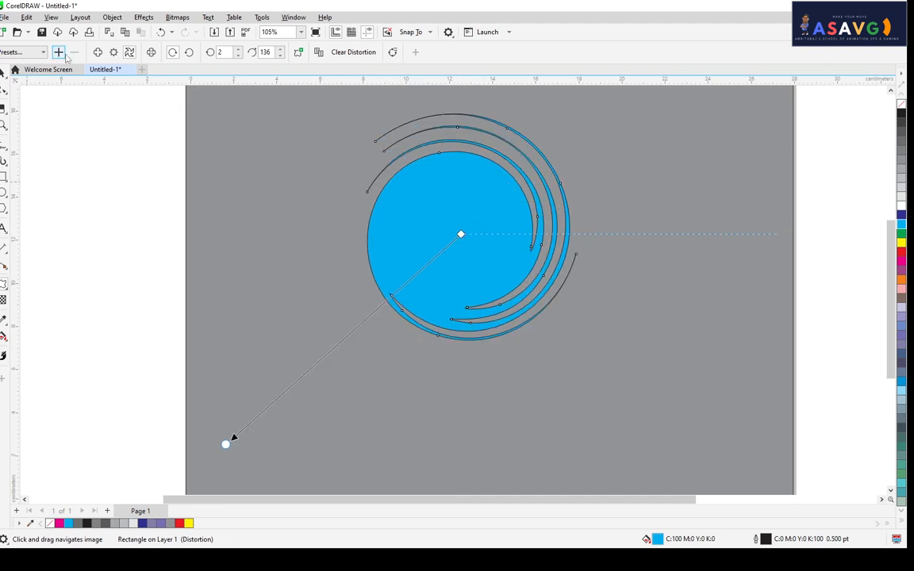
# Set the twister distortion to 5 complete rotations and about 180 additional degrees.
pyautogui.doubleClick(224, 52)
pyautogui.write('5')
pyautogui.press('Return')
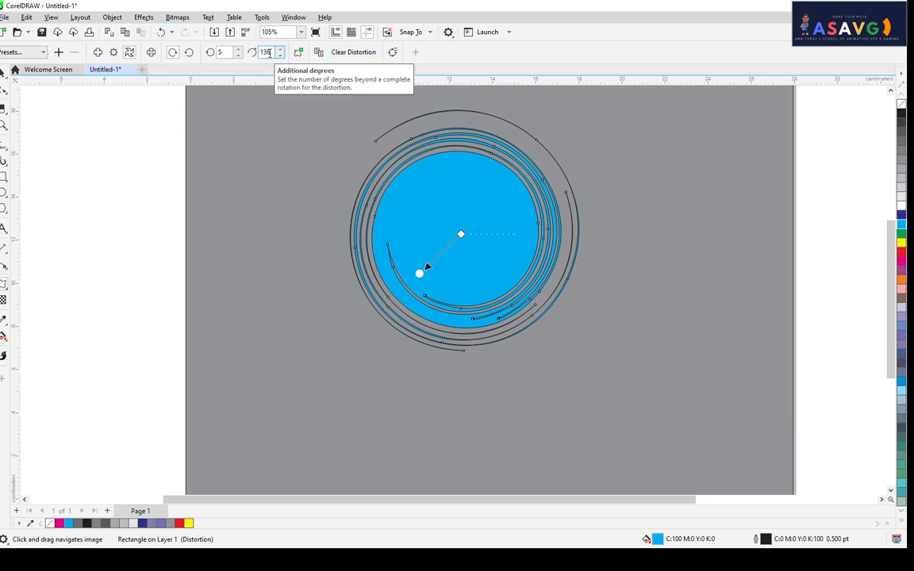
pyautogui.moveTo(419, 273); pyautogui.dragTo(404, 235)
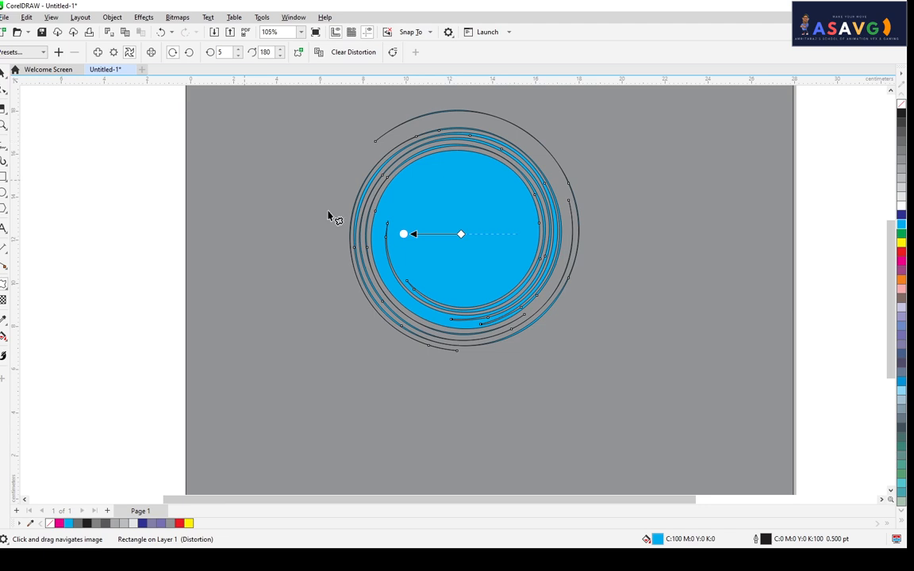
# Lengthen the twister distortion's handle and move its center down and to the right, with about 179 additional degrees.
pyautogui.click(299, 53)
pyautogui.moveTo(405, 236); pyautogui.dragTo(329, 235)
pyautogui.moveTo(455, 233); pyautogui.dragTo(511, 254)
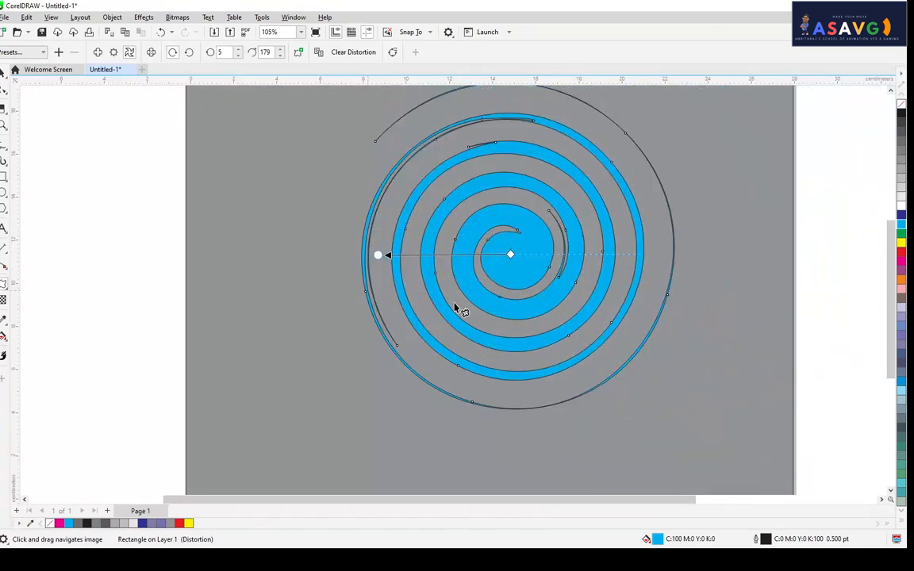
# Delete the twisted cyan spiral from the gray rectangle.
pyautogui.scroll(-2, 387, 300)
pyautogui.click(4, 71)
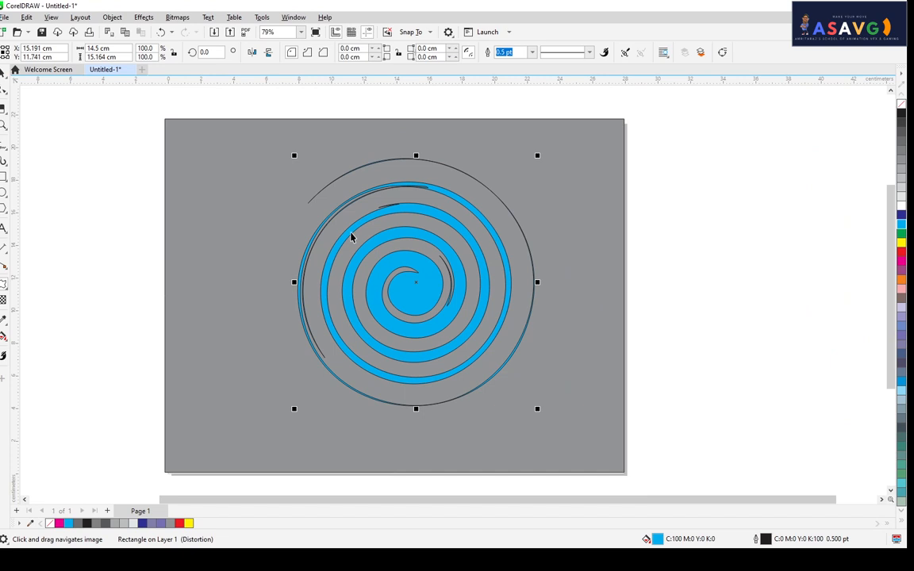
pyautogui.click(424, 301)
pyautogui.press('Delete')
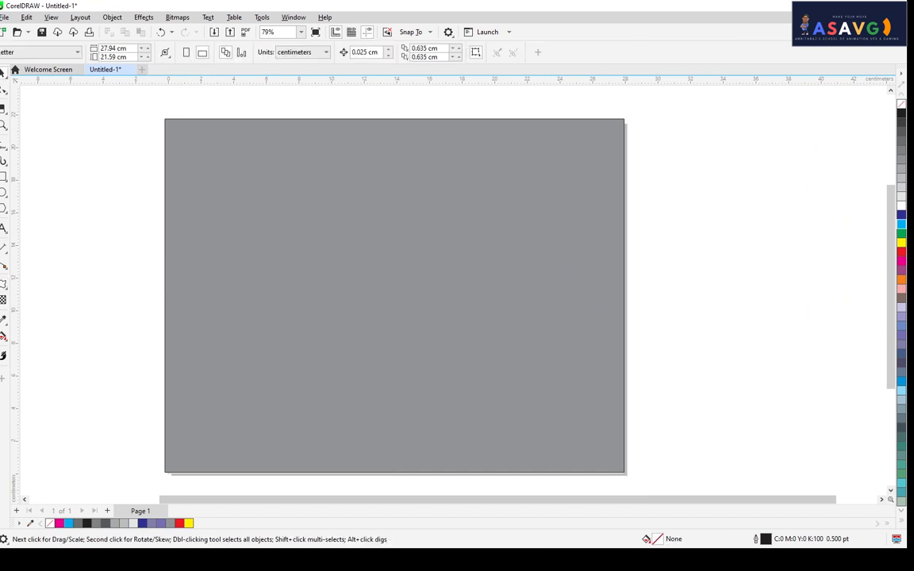
# Add the artistic text DISTROTION in 24 pt Arial on the gray rectangle and select it on its own.
pyautogui.click(4, 228)
pyautogui.click(333, 242)
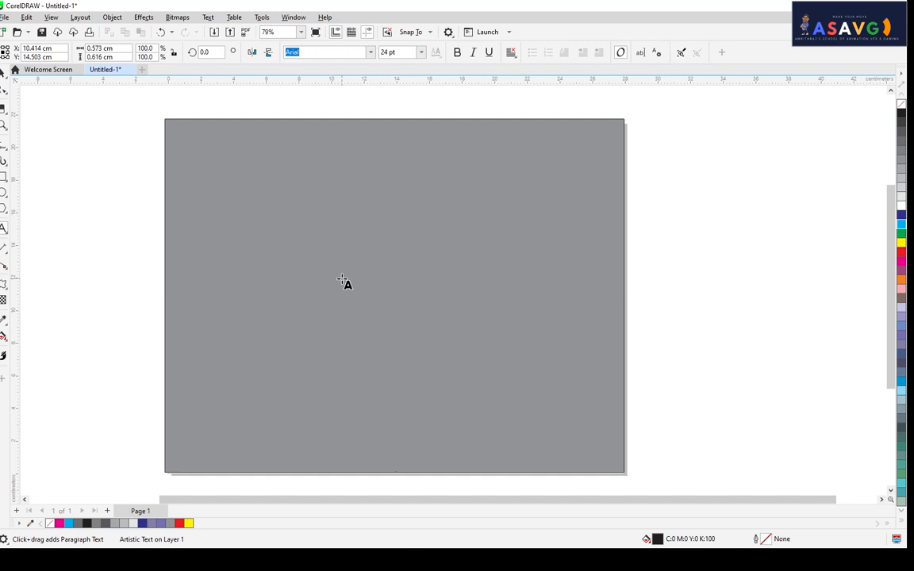
pyautogui.click(4, 71)
pyautogui.keyDown('shift'); pyautogui.click(416, 244); pyautogui.keyUp('shift')
pyautogui.click(410, 242)
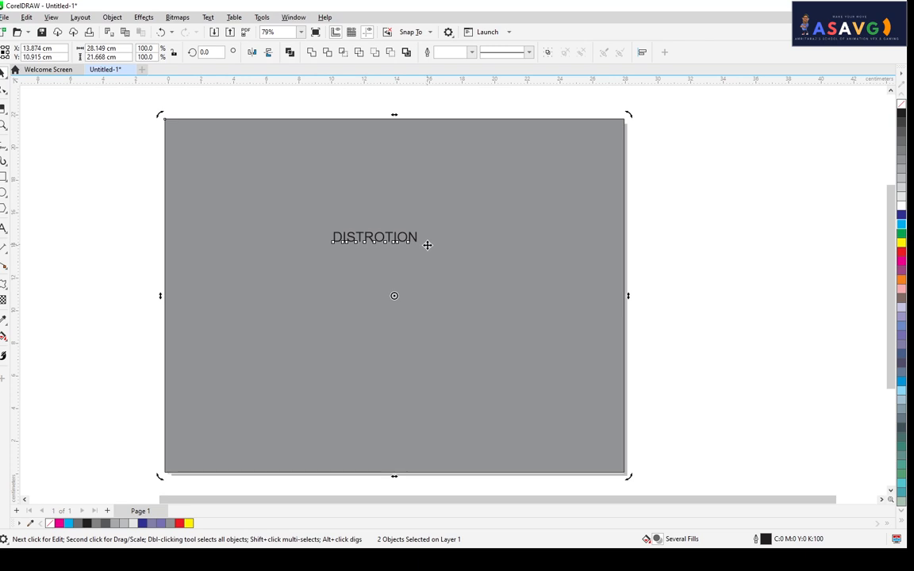
pyautogui.click(416, 239)
pyautogui.click(750, 296)
pyautogui.click(369, 257)
pyautogui.click(369, 239)
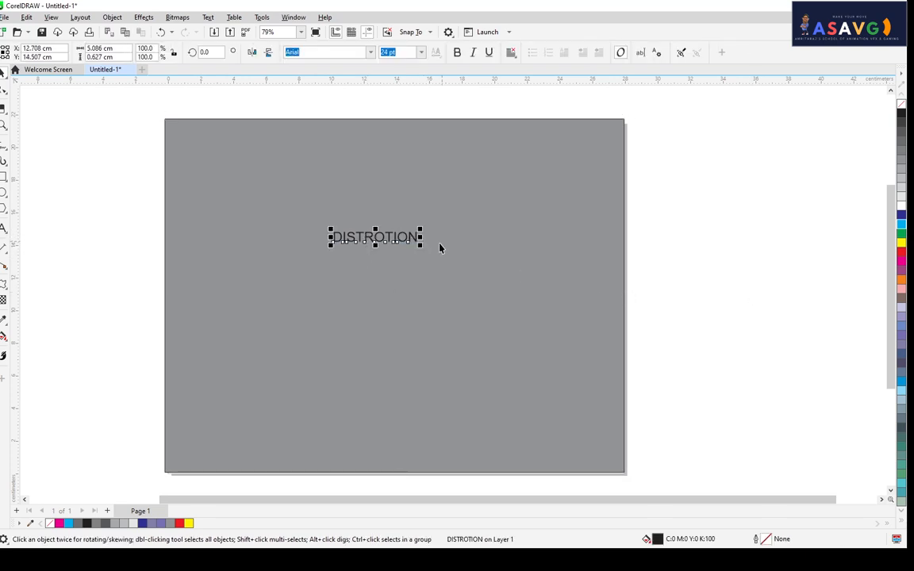
# Enlarge the DISTROTION text to about 54.8 pt, make it bold, shift it toward the rectangle's left side and fill it cyan.
pyautogui.moveTo(419, 247); pyautogui.dragTo(527, 260)
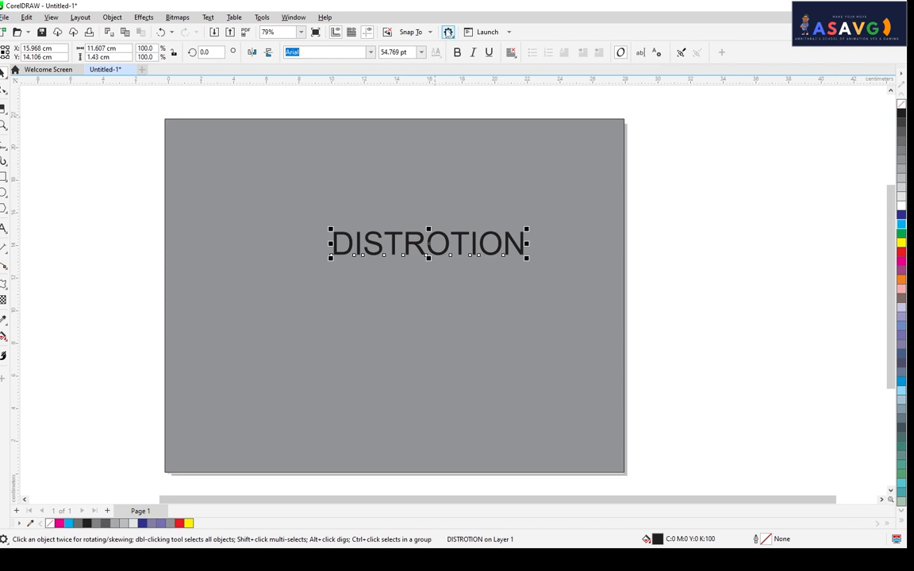
pyautogui.click(458, 52)
pyautogui.moveTo(444, 240); pyautogui.dragTo(396, 249)
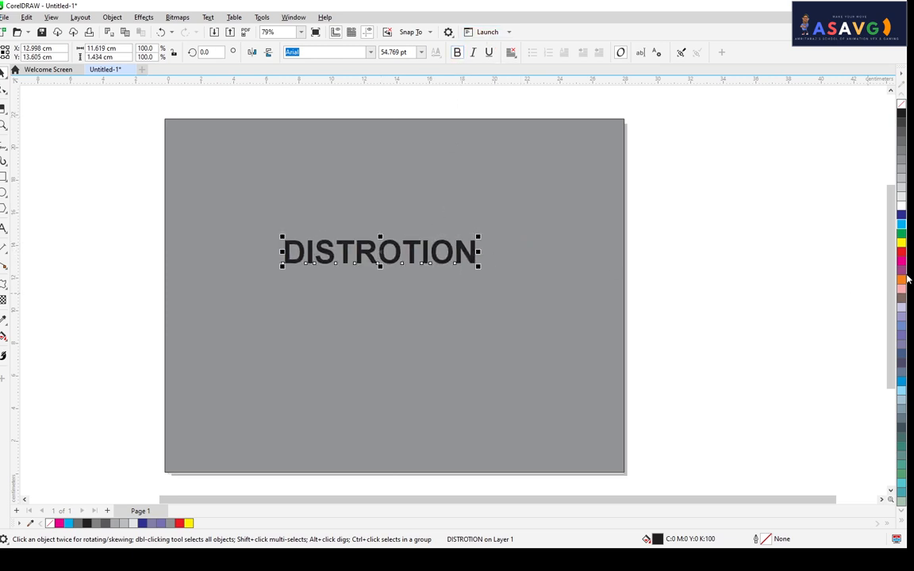
pyautogui.click(901, 227)
pyautogui.scroll(1, 379, 298)
# Apply a push and pull distortion with an amplitude of about 6 to the DISTROTION text.
pyautogui.click(5, 288)
pyautogui.click(4, 288)
pyautogui.click(4, 289)
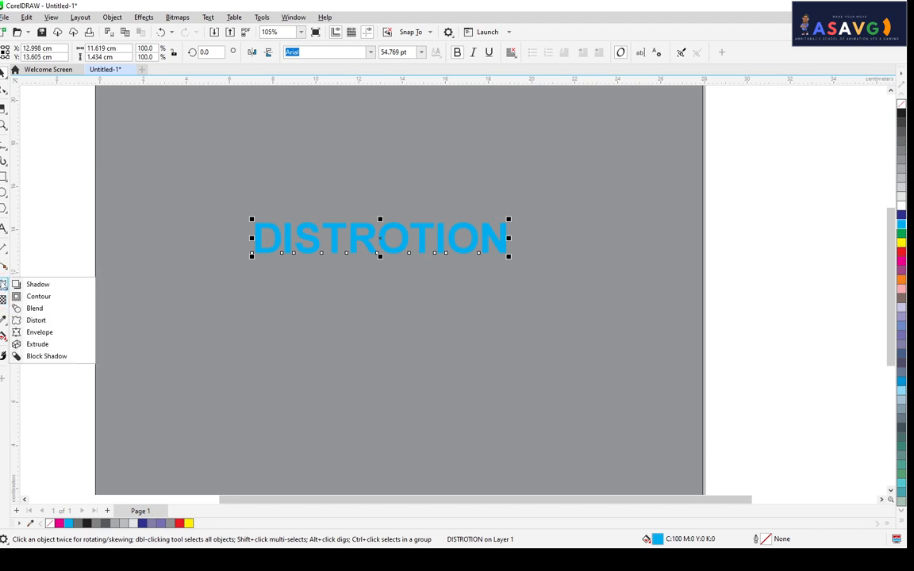
pyautogui.click(49, 320)
pyautogui.scroll(1, 389, 252)
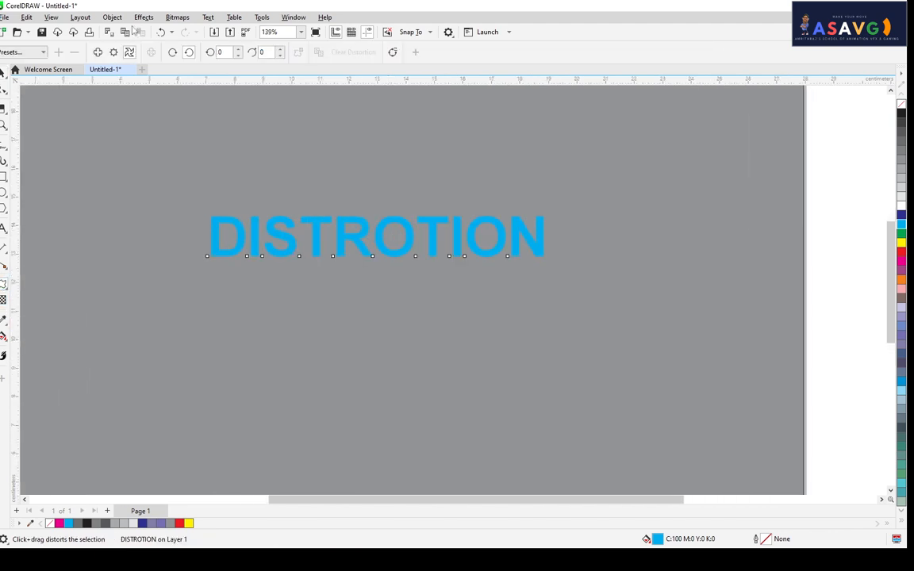
pyautogui.click(97, 52)
pyautogui.moveTo(354, 236)
pyautogui.mouseDown()
pyautogui.moveTo(413, 239)
pyautogui.moveTo(357, 238)
pyautogui.mouseUp()
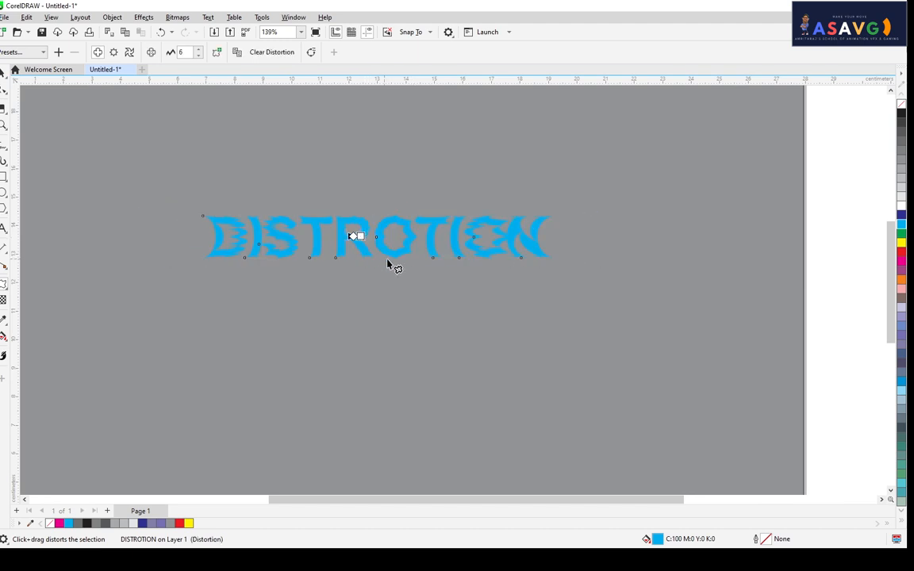
# Undo the text's distortion and apply a weaker push and pull distortion with an amplitude of about 1 near the R.
pyautogui.scroll(2, 388, 265)
pyautogui.hotkey('ctrl', 'z')
pyautogui.moveTo(320, 192)
pyautogui.mouseDown()
pyautogui.moveTo(322, 162)
pyautogui.moveTo(323, 198)
pyautogui.moveTo(285, 190)
pyautogui.moveTo(321, 190)
pyautogui.moveTo(312, 146)
pyautogui.moveTo(310, 190)
pyautogui.moveTo(404, 192)
pyautogui.moveTo(320, 190)
pyautogui.moveTo(349, 247)
pyautogui.moveTo(323, 191)
pyautogui.mouseUp()
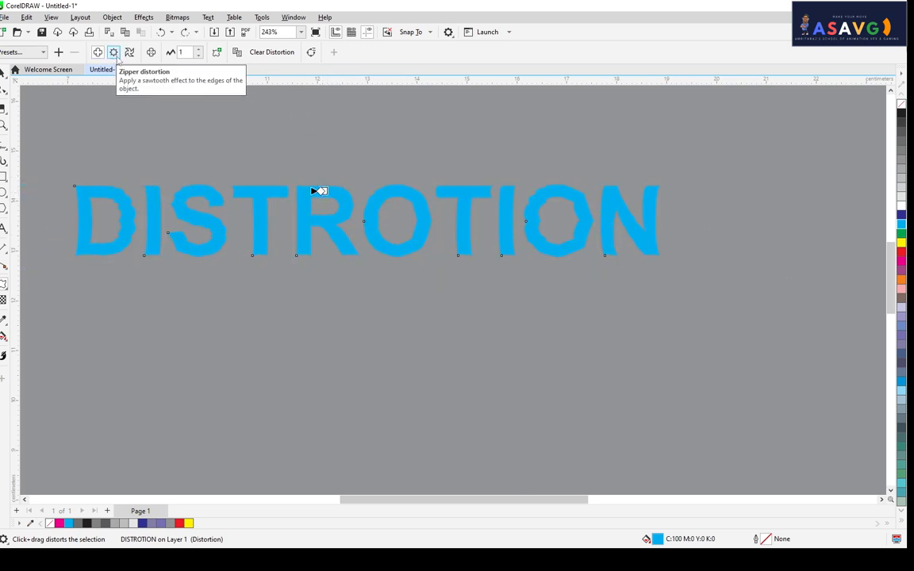
# Try a push and pull amplitude of 5 on the text and undo it.
pyautogui.moveTo(188, 54); pyautogui.dragTo(172, 56)
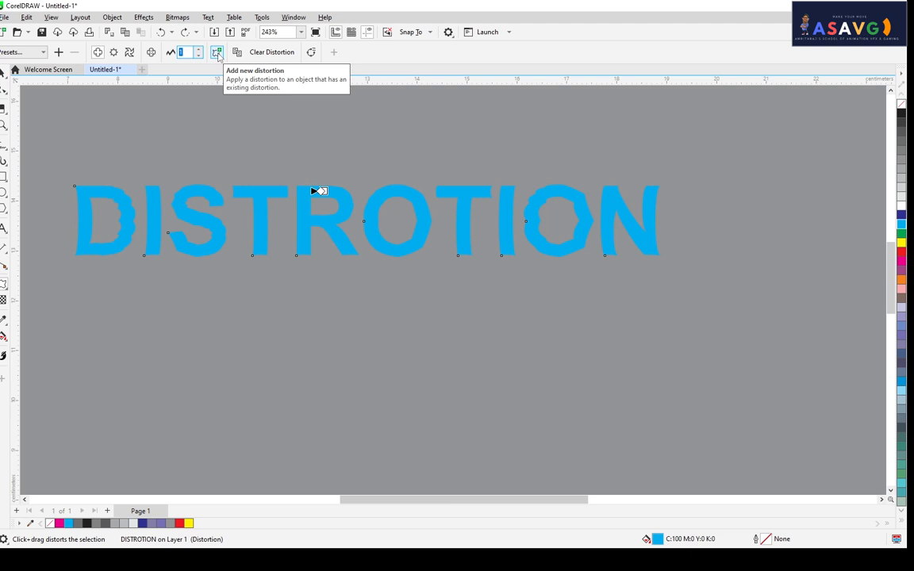
pyautogui.write('5')
pyautogui.press('Return')
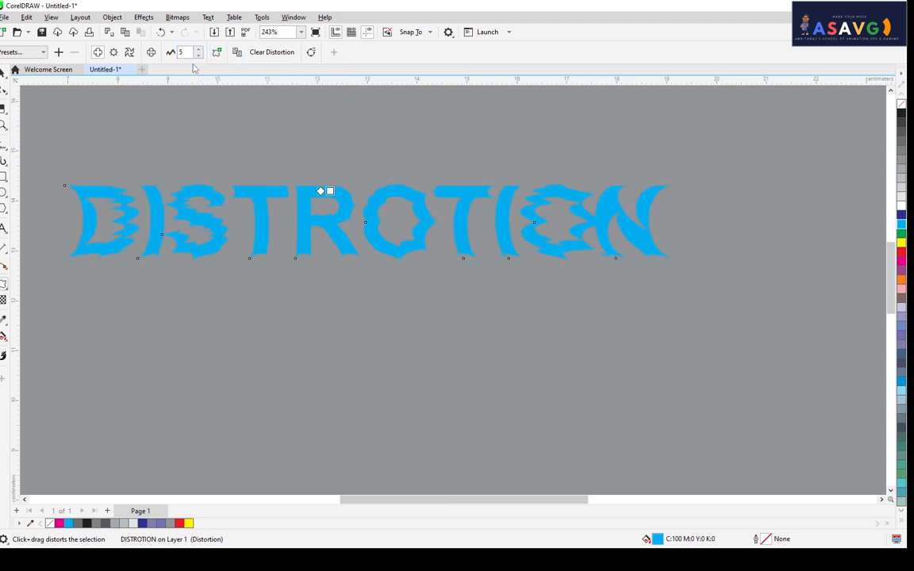
pyautogui.moveTo(188, 53); pyautogui.dragTo(174, 54)
pyautogui.press('Return')
pyautogui.hotkey('ctrl', 'z')
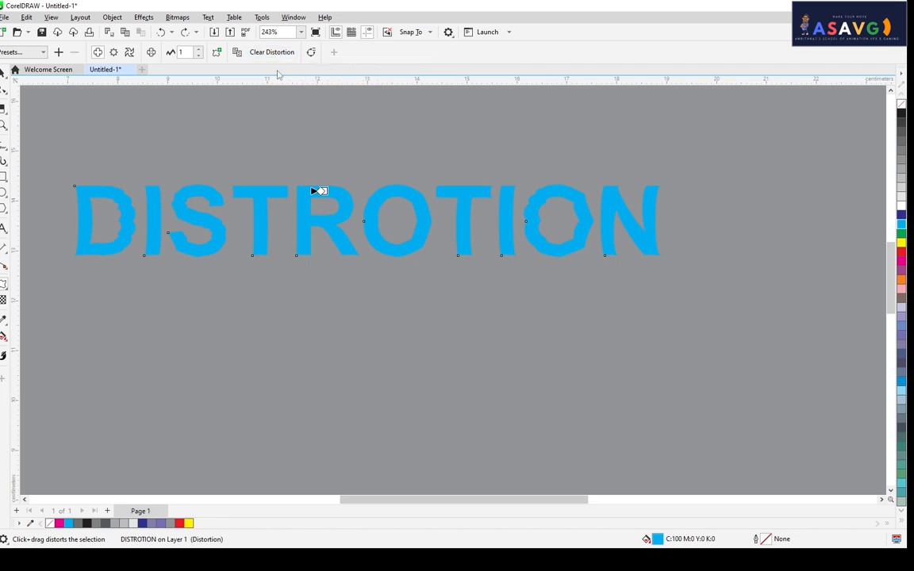
# Try a zipper distortion on the text with an amplitude of 5 and a frequency of 7, and undo it.
pyautogui.click(114, 51)
pyautogui.moveTo(205, 235); pyautogui.dragTo(182, 240)
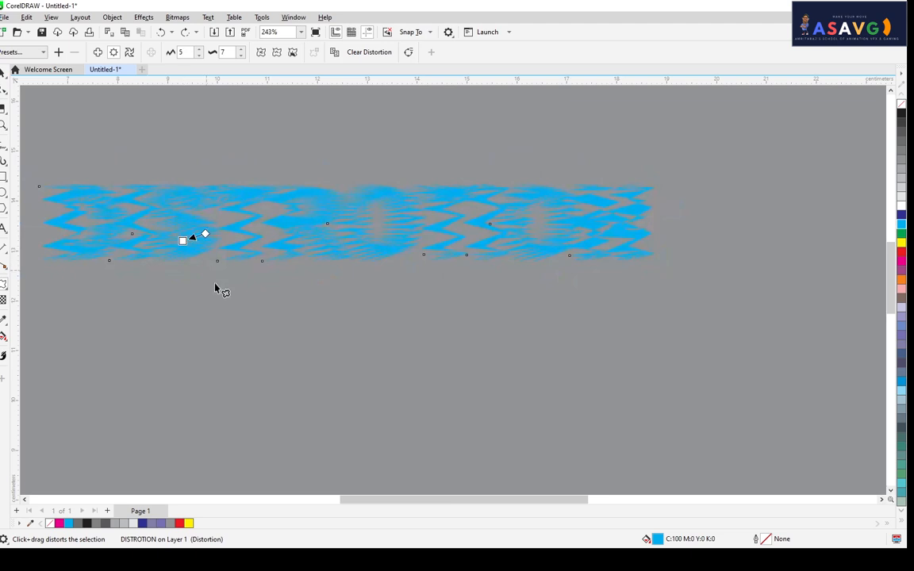
pyautogui.hotkey('ctrl', 'z')
# Try a push and pull distortion with an amplitude of about 4 from the letter R and undo the change.
pyautogui.moveTo(329, 208); pyautogui.dragTo(338, 209)
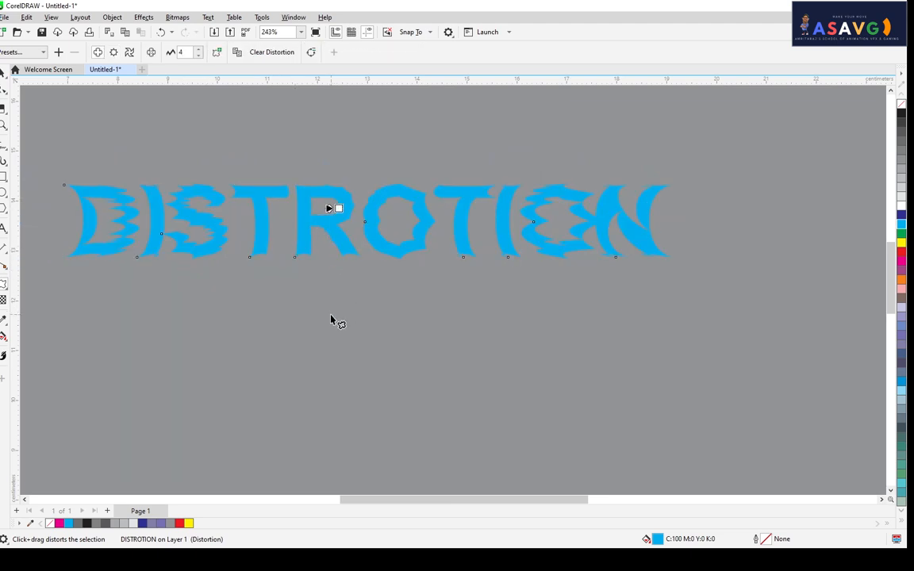
pyautogui.hotkey('ctrl', 'z')
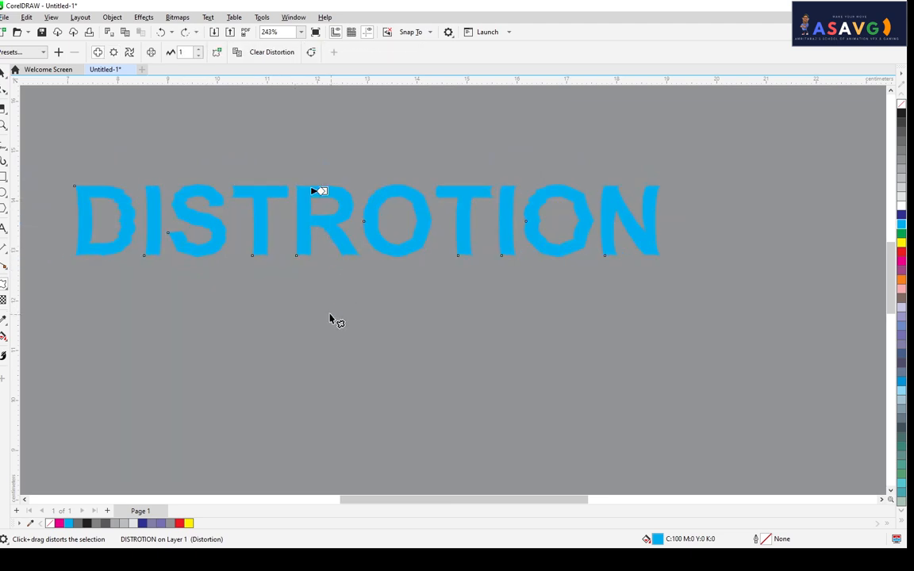
pyautogui.click(182, 52)
pyautogui.press('Return')
pyautogui.hotkey('ctrl', 'z')
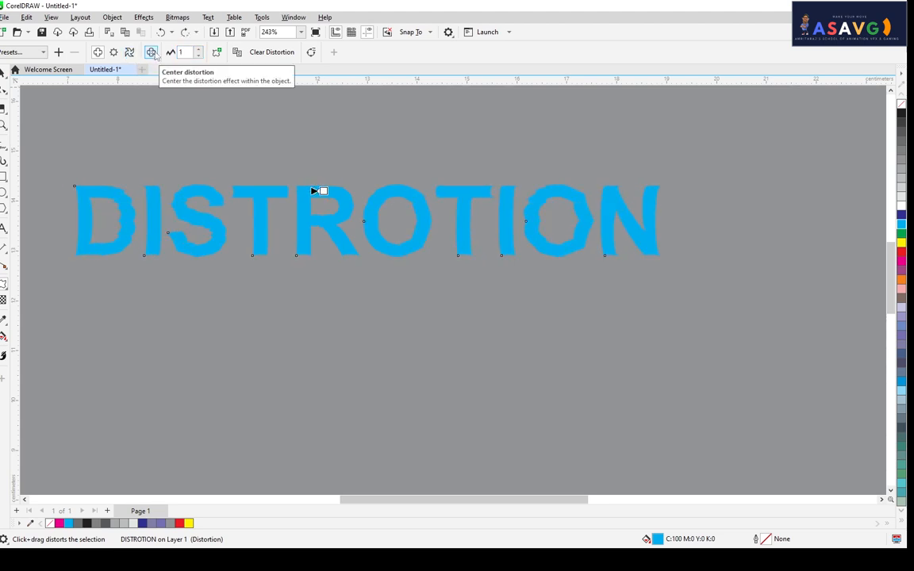
# Try a clockwise twister distortion of about 98 additional degrees around the middle of the text, and undo it.
pyautogui.click(129, 53)
pyautogui.moveTo(371, 234); pyautogui.dragTo(362, 293)
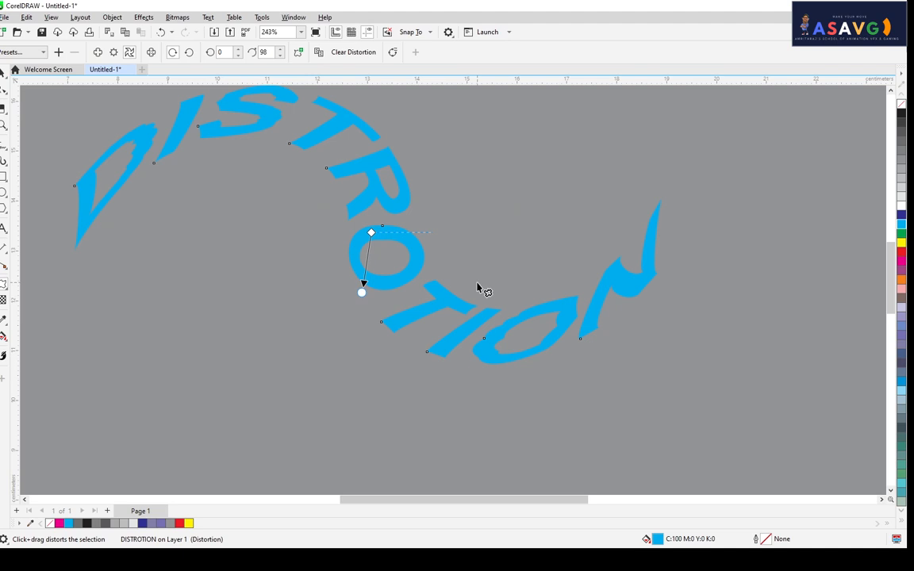
pyautogui.scroll(-1, 478, 288)
pyautogui.hotkey('ctrl', 'z')
pyautogui.moveTo(397, 191)
pyautogui.mouseDown()
pyautogui.moveTo(359, 200)
pyautogui.moveTo(333, 228)
pyautogui.moveTo(357, 212)
pyautogui.mouseUp()
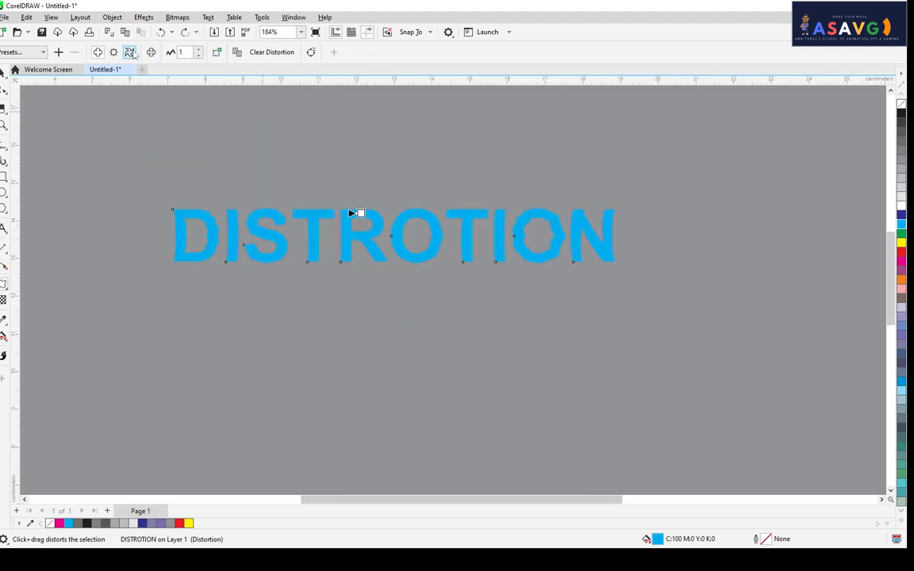
# Twist the text clockwise with about 39 additional degrees and move the twister's center above and to the right of the text.
pyautogui.click(129, 51)
pyautogui.moveTo(401, 256); pyautogui.dragTo(573, 395)
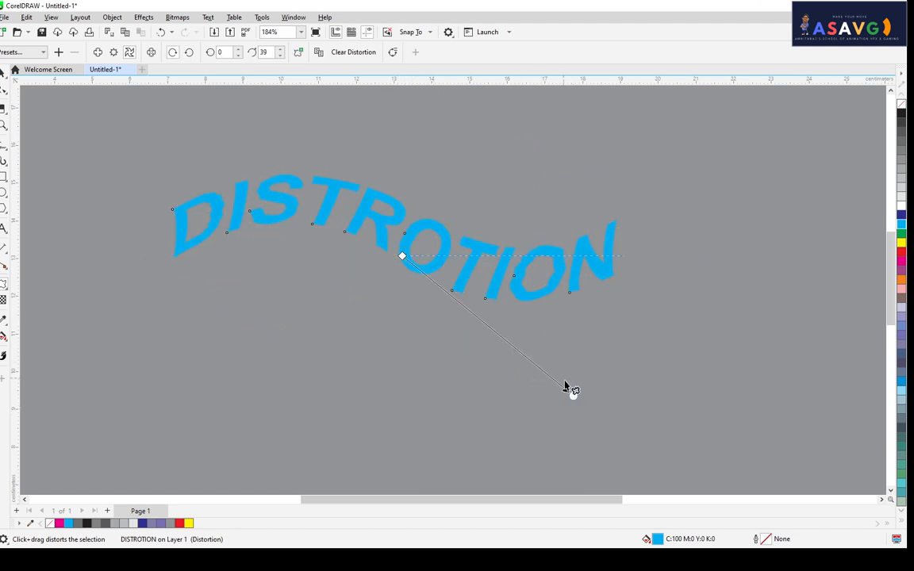
pyautogui.moveTo(402, 256); pyautogui.dragTo(345, 376)
pyautogui.moveTo(595, 390); pyautogui.dragTo(635, 142)
pyautogui.scroll(-4, 708, 202)
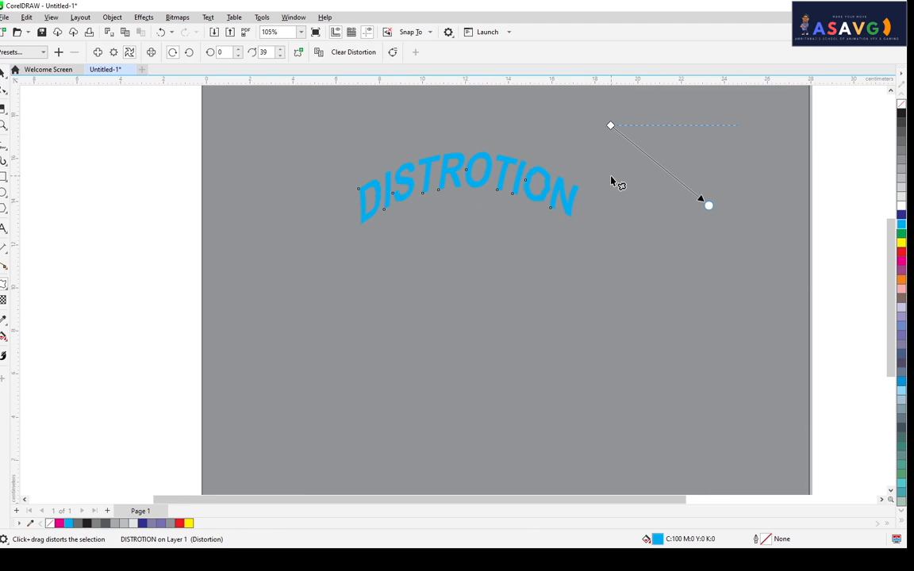
# Reverse the twister to counterclockwise with about 33 additional degrees and place its center just above the text.
pyautogui.moveTo(598, 200); pyautogui.dragTo(490, 412)
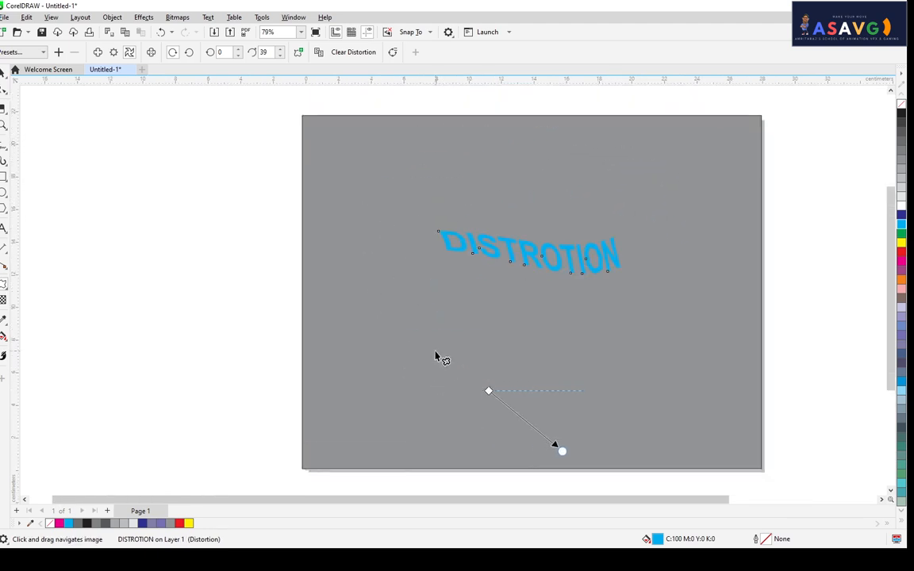
pyautogui.moveTo(560, 451); pyautogui.dragTo(639, 289)
pyautogui.moveTo(489, 391); pyautogui.dragTo(483, 188)
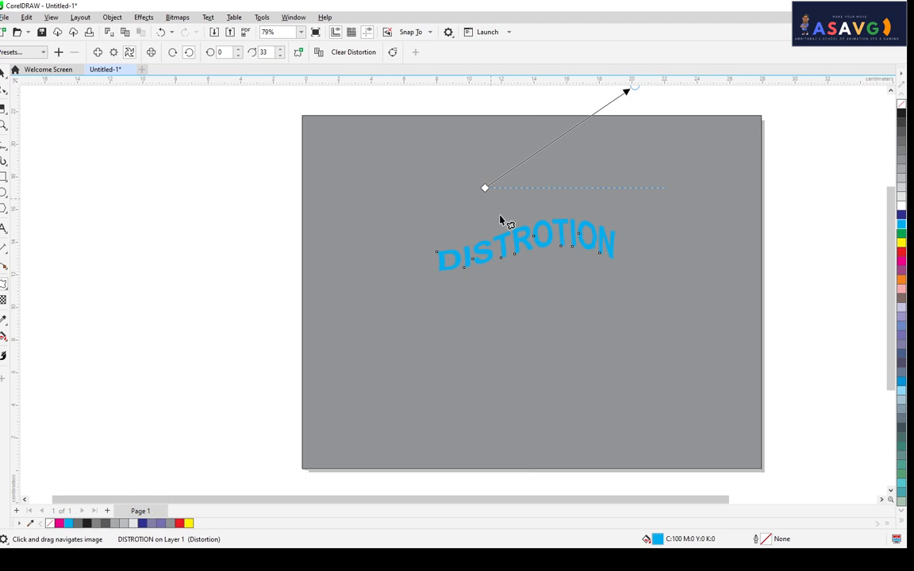
pyautogui.scroll(1, 556, 226)
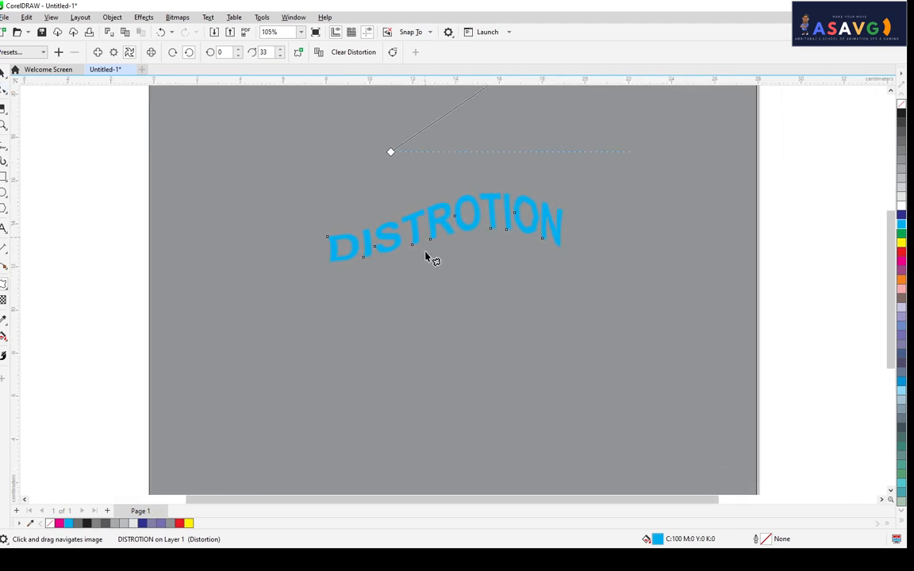
# Add a drop shadow to the arched text, cast from its left end past its right end at about 359 degrees.
pyautogui.click(412, 236)
pyautogui.click(418, 236)
pyautogui.click(3, 284)
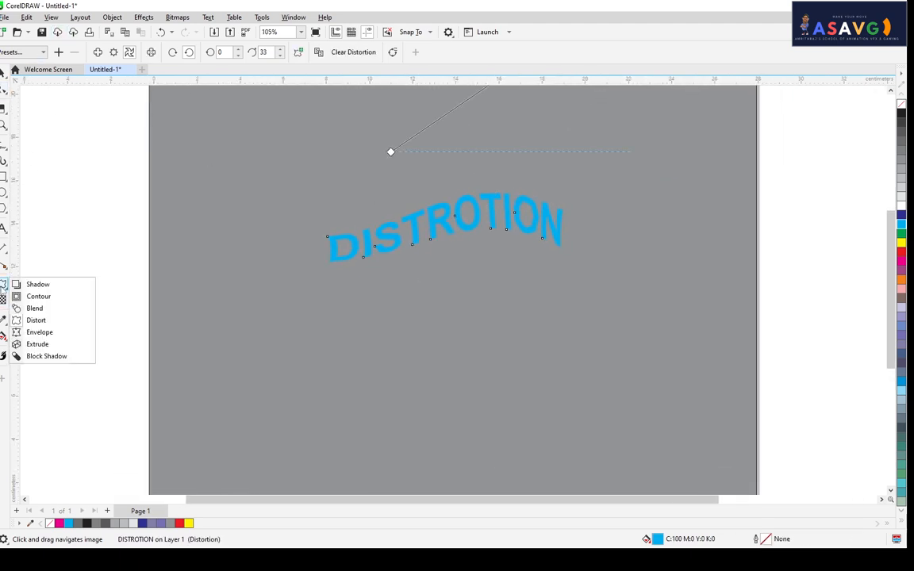
pyautogui.click(31, 284)
pyautogui.moveTo(328, 225); pyautogui.dragTo(574, 230)
pyautogui.scroll(3, 508, 261)
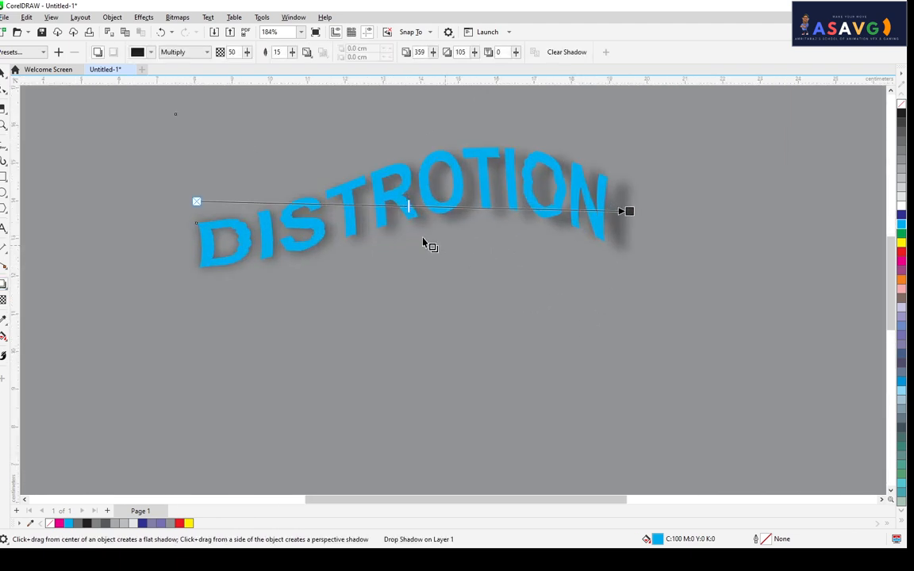
# Try to contour the distorted text with 6 steps and an offset of about 0.294 cm.
pyautogui.click(4, 284)
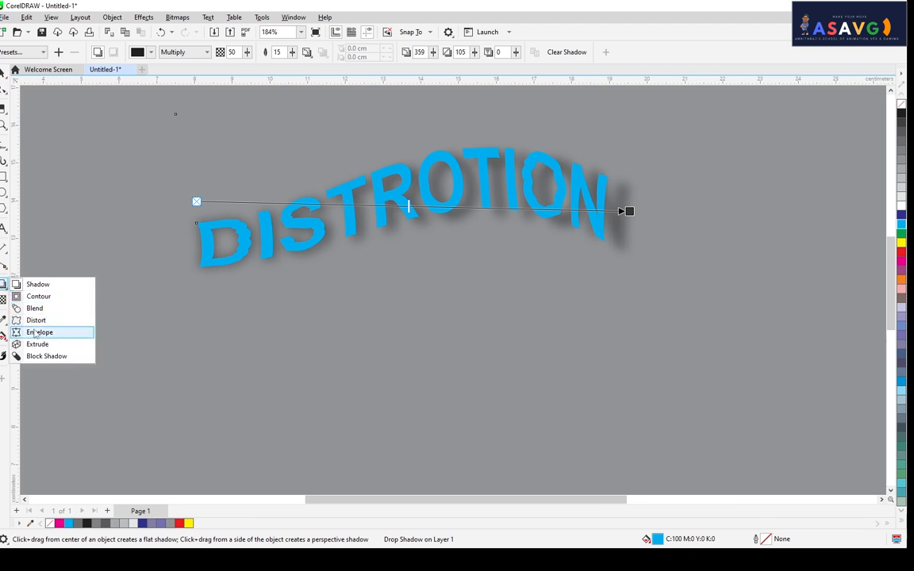
pyautogui.click(38, 298)
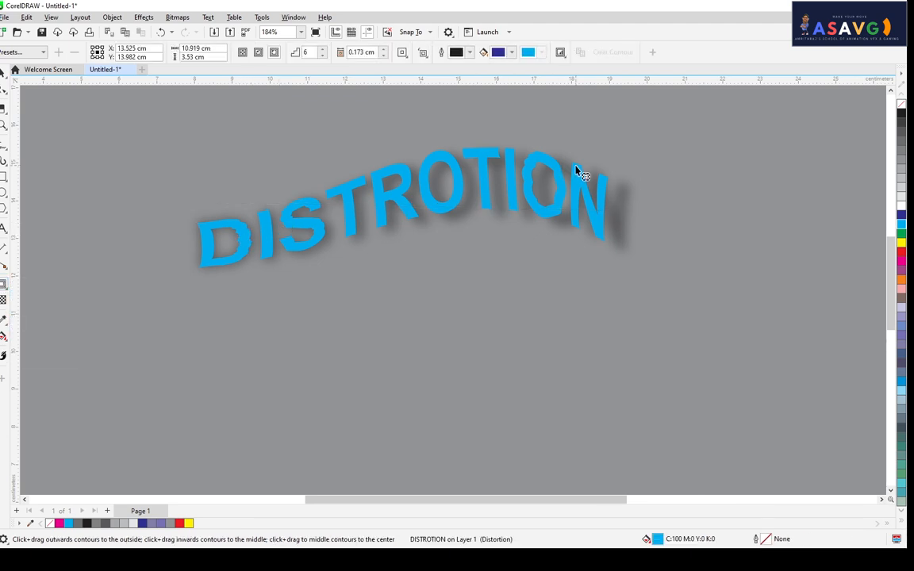
pyautogui.moveTo(524, 205); pyautogui.dragTo(451, 213)
pyautogui.click(479, 306)
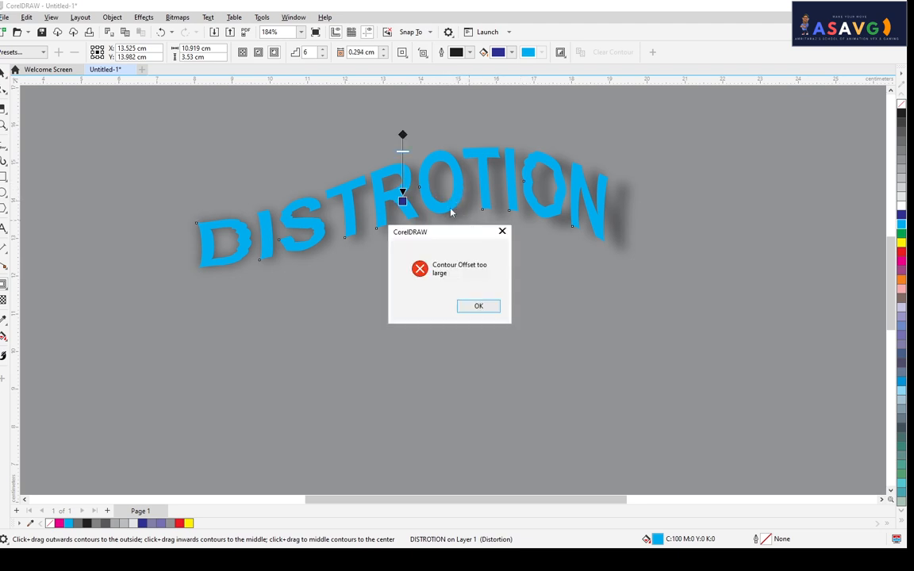
pyautogui.click(476, 306)
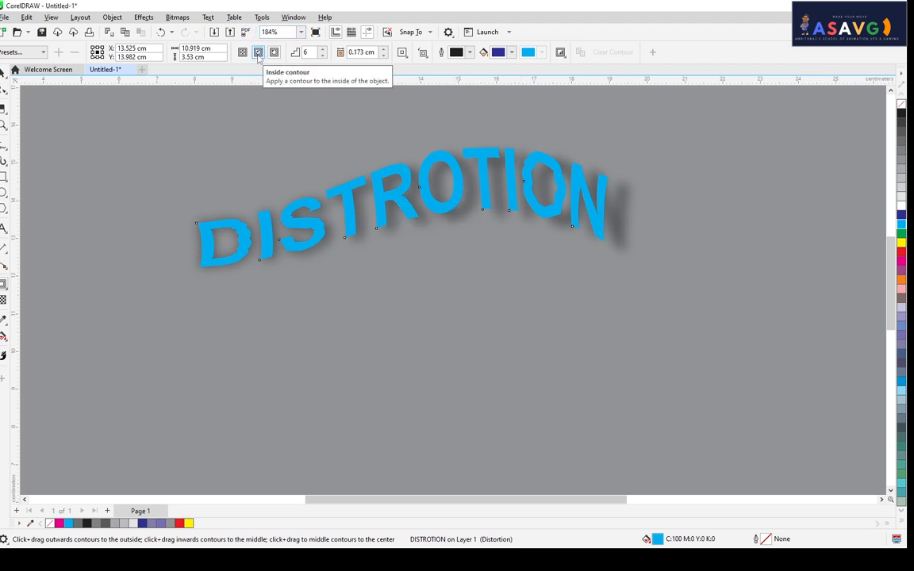
# Try an inside contour on the text, and switch it to a one-step outside contour with a 0.173 cm offset.
pyautogui.click(258, 52)
pyautogui.moveTo(436, 198); pyautogui.dragTo(433, 211)
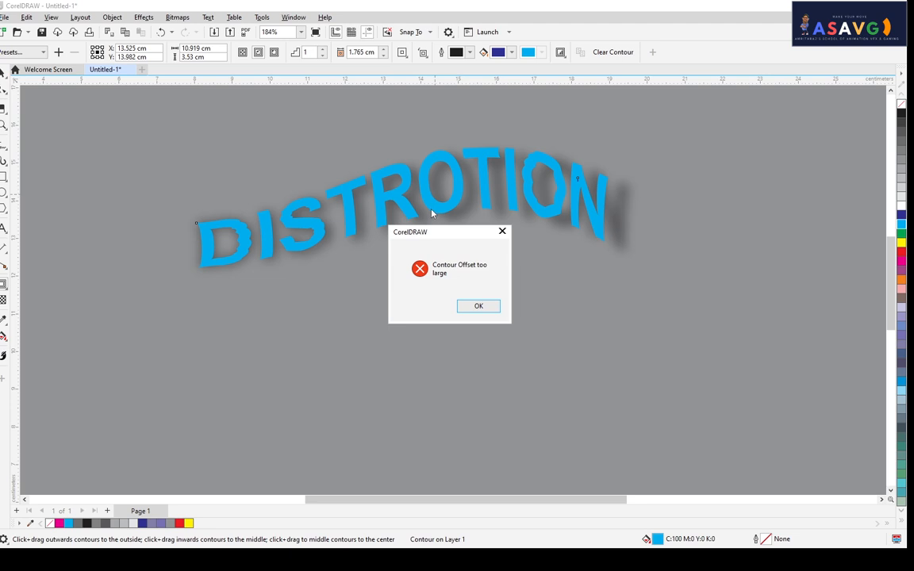
pyautogui.click(479, 306)
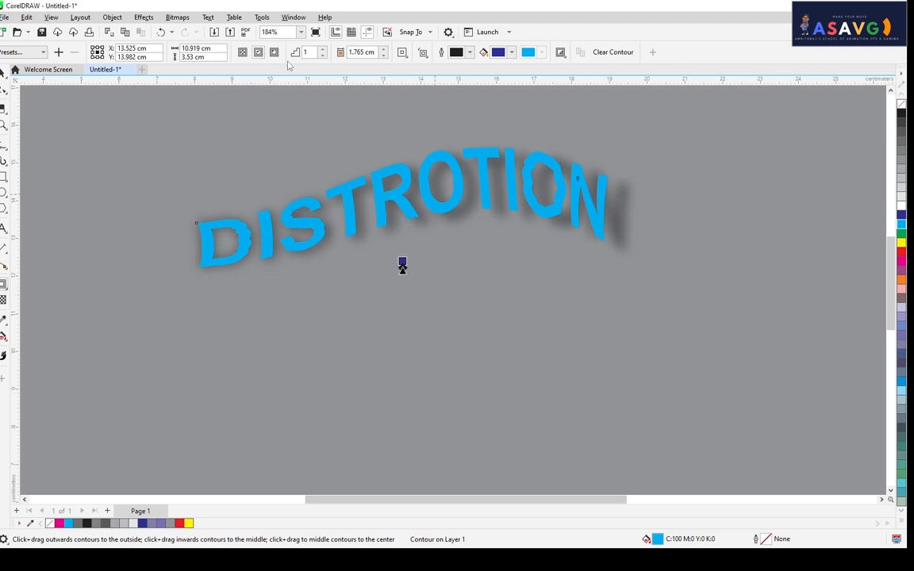
pyautogui.click(274, 51)
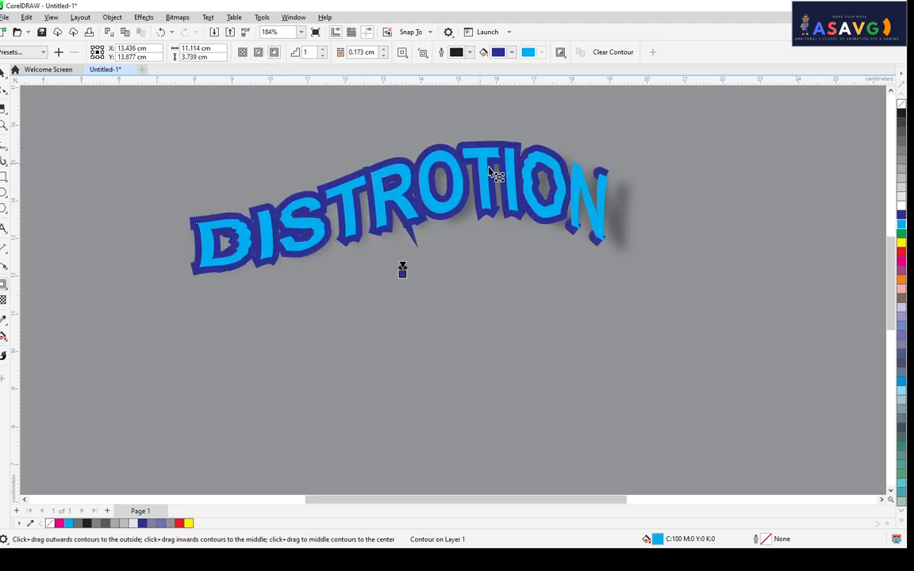
# Apply the TRIAL contour preset to the text and reduce the contour to 1 step with an offset of about 1.001 cm.
pyautogui.click(16, 54)
pyautogui.click(10, 84)
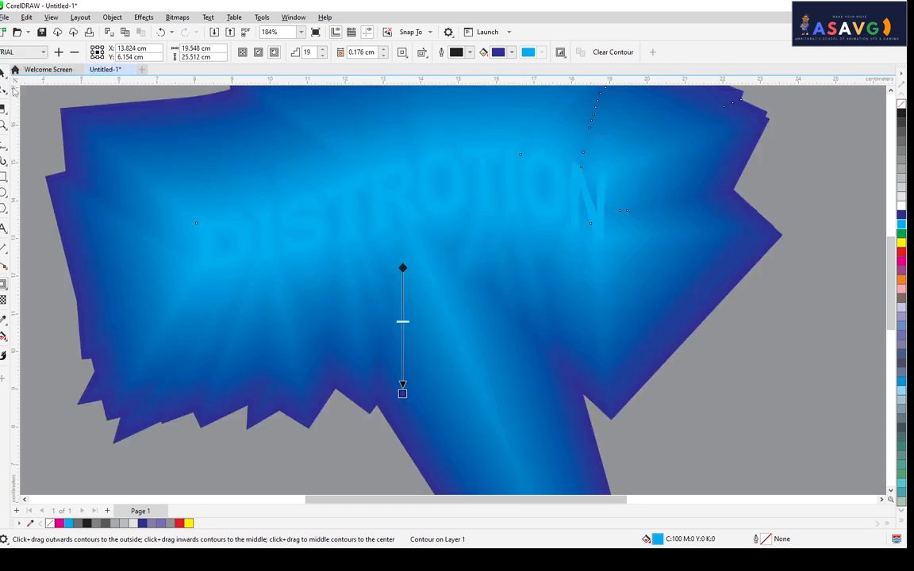
pyautogui.scroll(-2, 434, 241)
pyautogui.moveTo(408, 302)
pyautogui.mouseDown()
pyautogui.moveTo(408, 327)
pyautogui.moveTo(410, 312)
pyautogui.mouseUp()
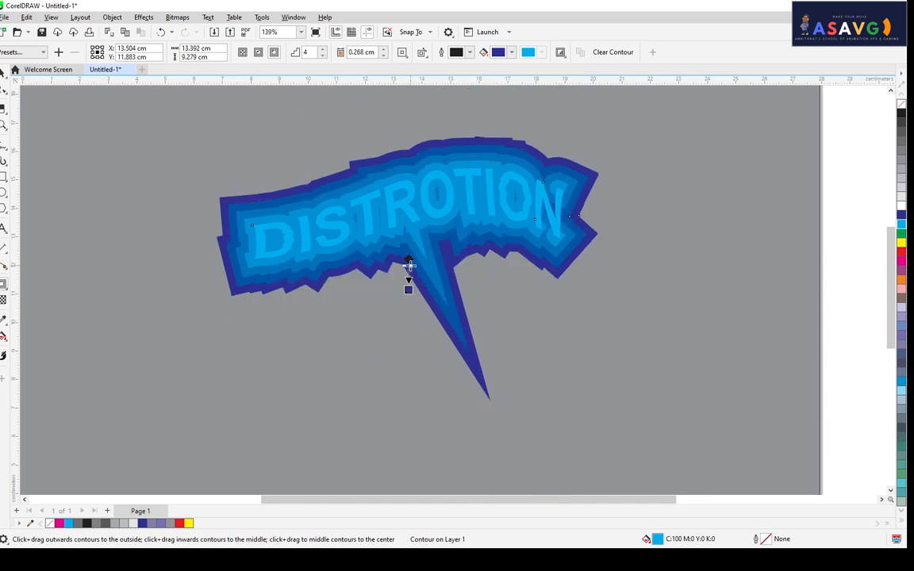
pyautogui.scroll(1, 481, 222)
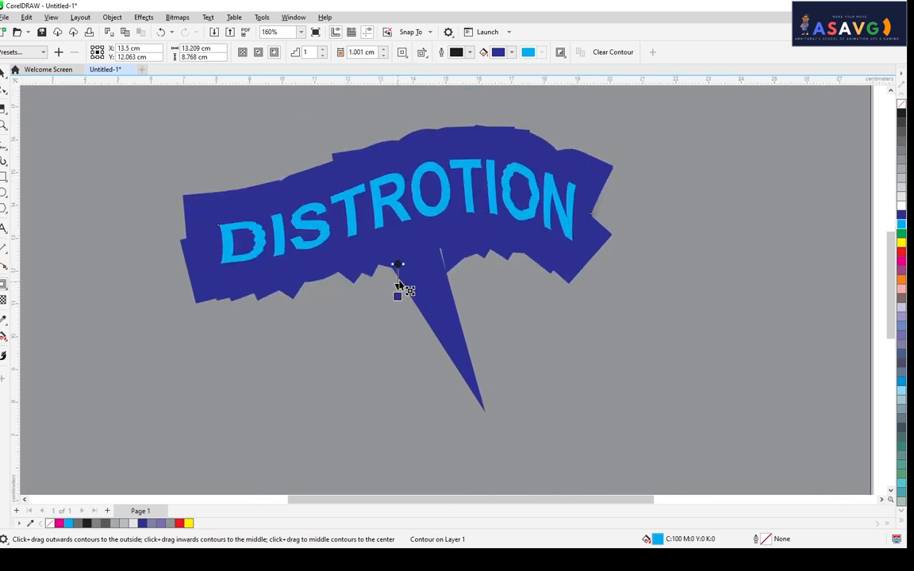
# Reduce the offset of the text's one-step contour to about 0.217 cm.
pyautogui.moveTo(398, 296); pyautogui.dragTo(399, 271)
pyautogui.scroll(2, 436, 210)
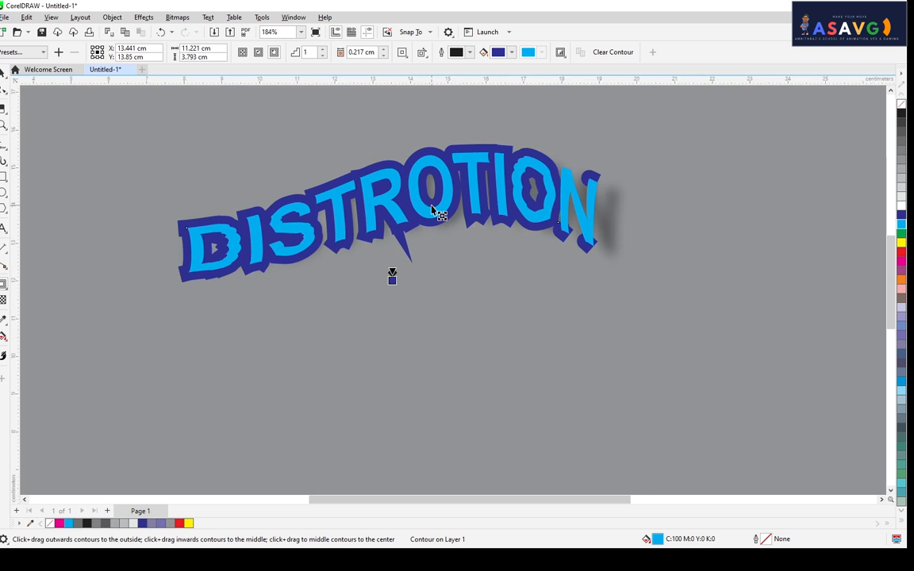
pyautogui.moveTo(451, 208); pyautogui.dragTo(455, 228)
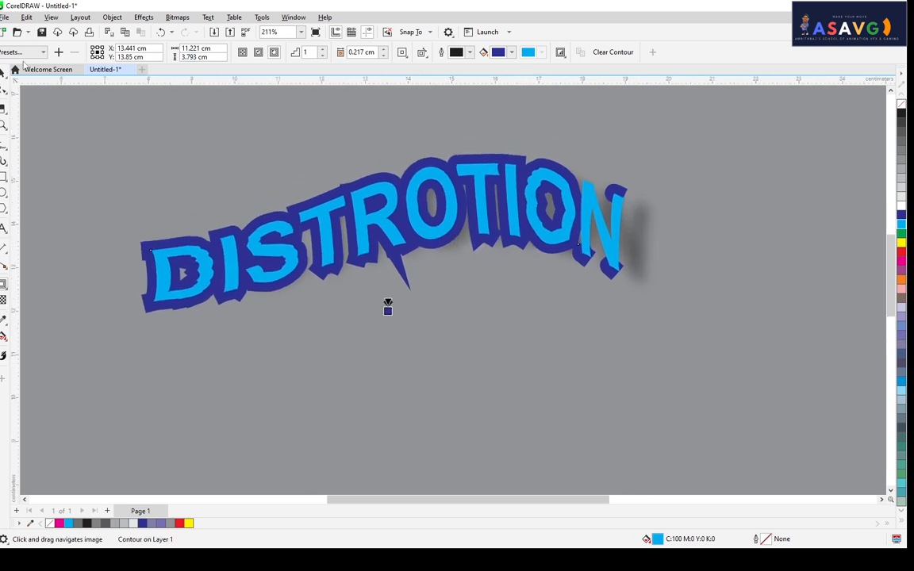
# Try to apply the custom SHADOW_ME shadow preset to the contoured text.
pyautogui.click(3, 285)
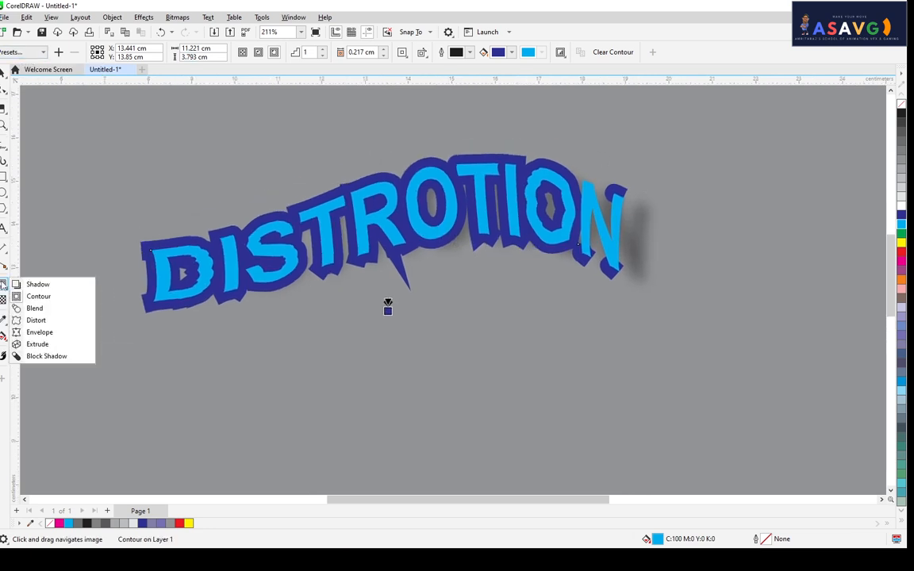
pyautogui.click(34, 283)
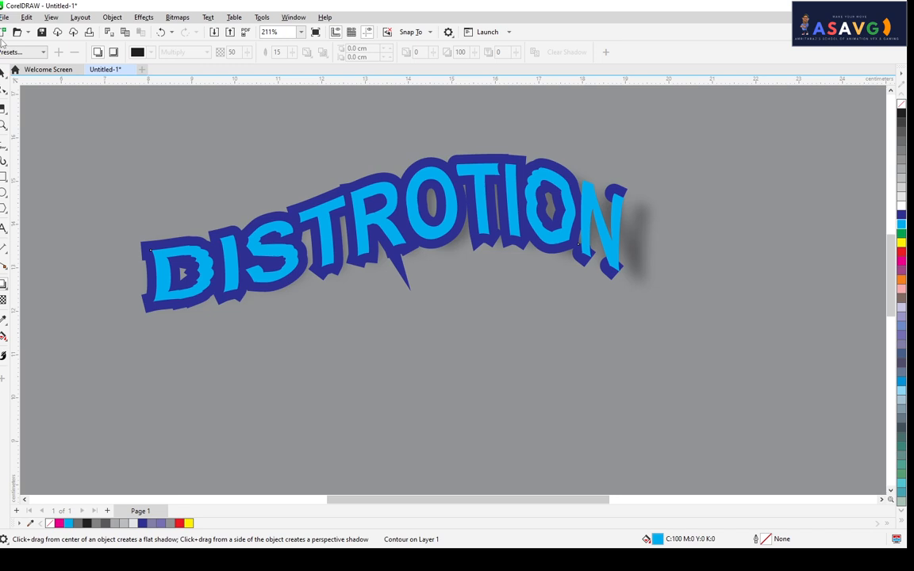
pyautogui.click(24, 52)
pyautogui.click(23, 231)
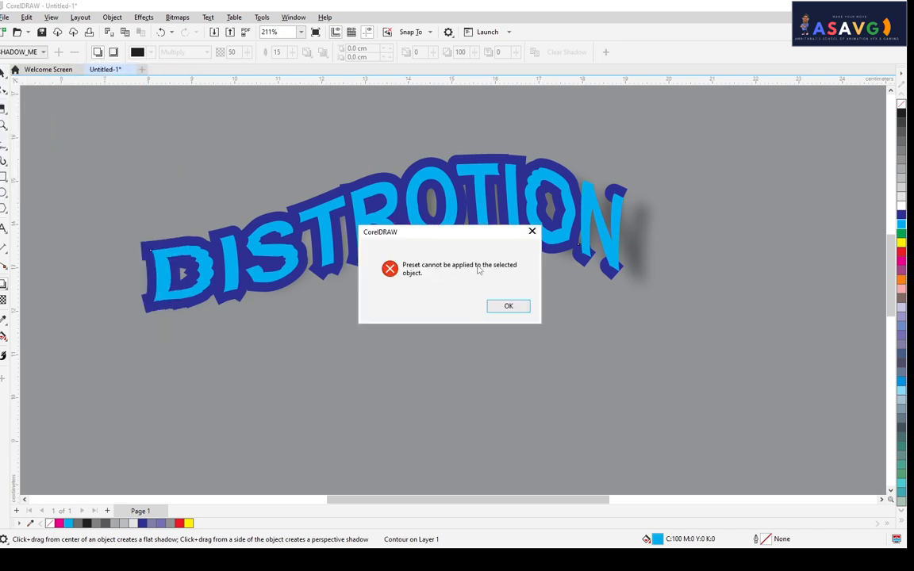
pyautogui.click(516, 308)
# Select the text's existing drop shadow with the Shadow tool and apply the custom SHADOW_ME preset to it.
pyautogui.click(297, 161)
pyautogui.click(4, 72)
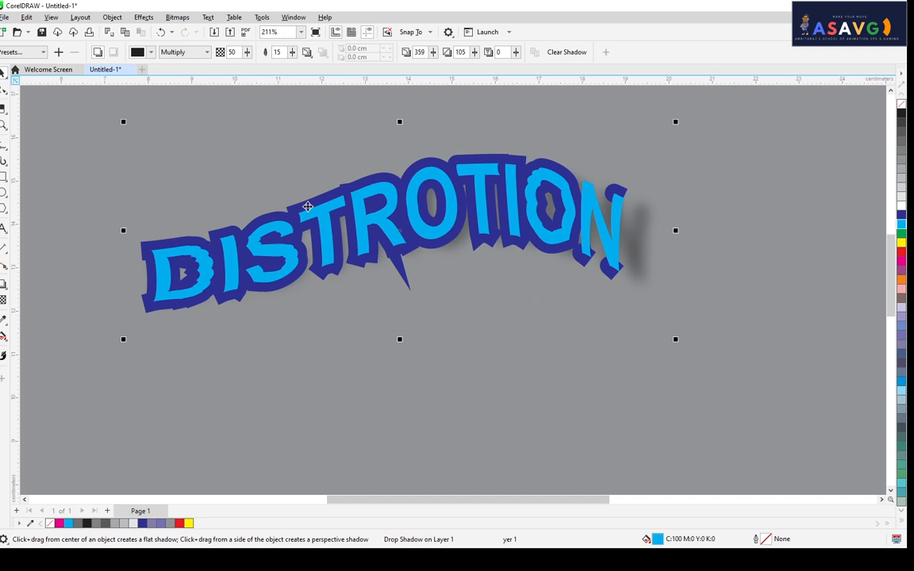
pyautogui.click(374, 251)
pyautogui.click(374, 254)
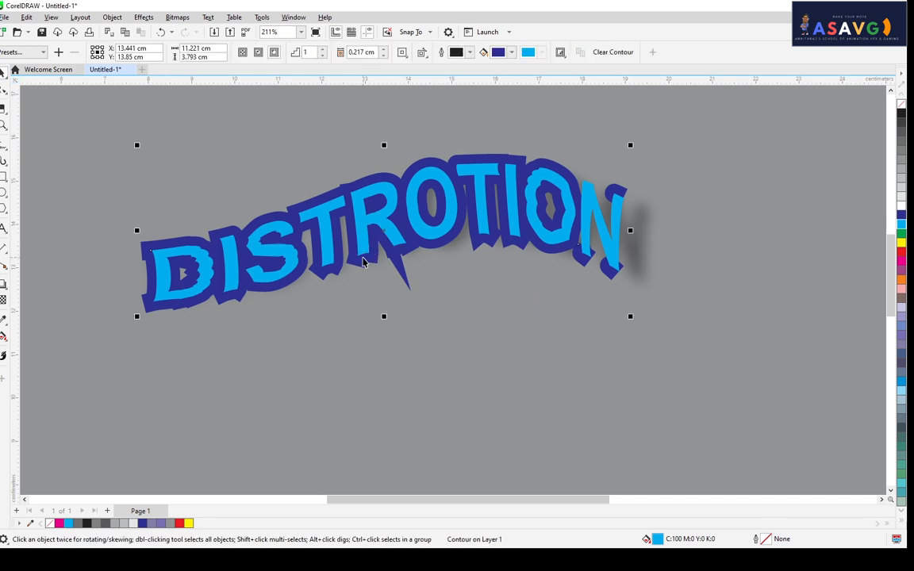
pyautogui.click(32, 53)
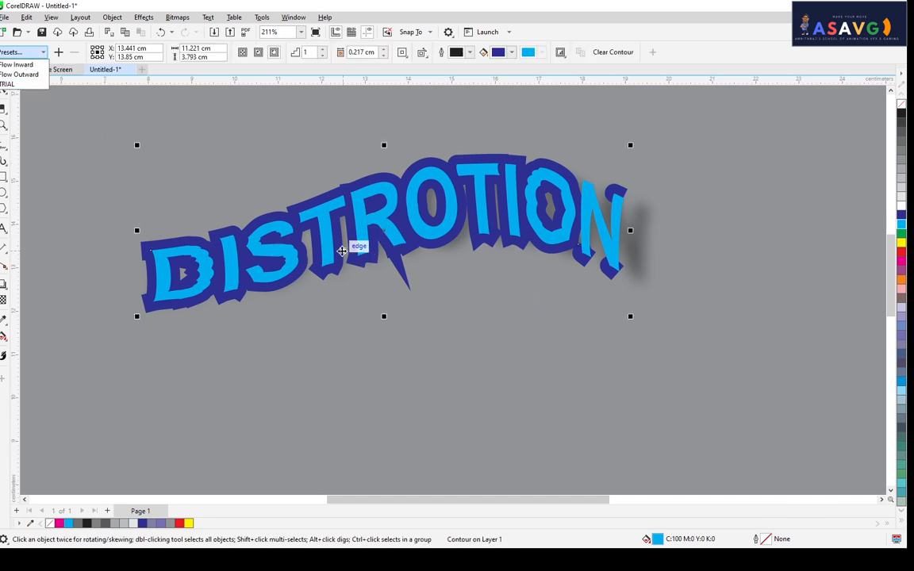
pyautogui.click(308, 226)
pyautogui.click(3, 288)
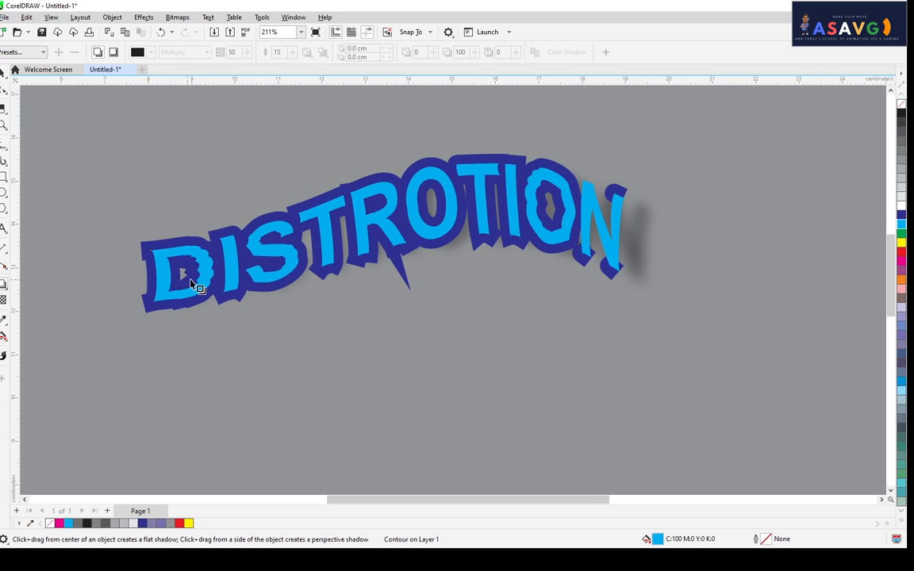
pyautogui.moveTo(166, 261); pyautogui.dragTo(635, 258)
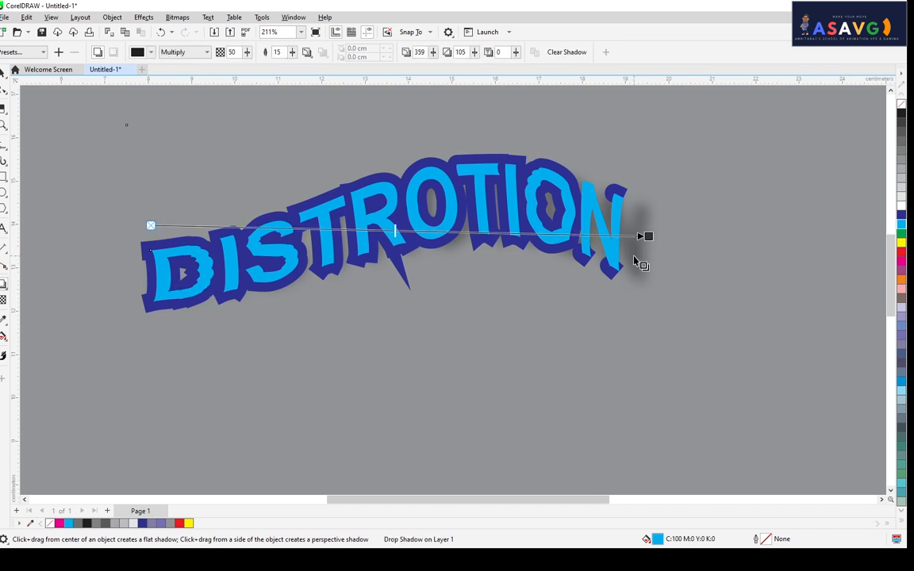
pyautogui.click(24, 52)
pyautogui.click(32, 231)
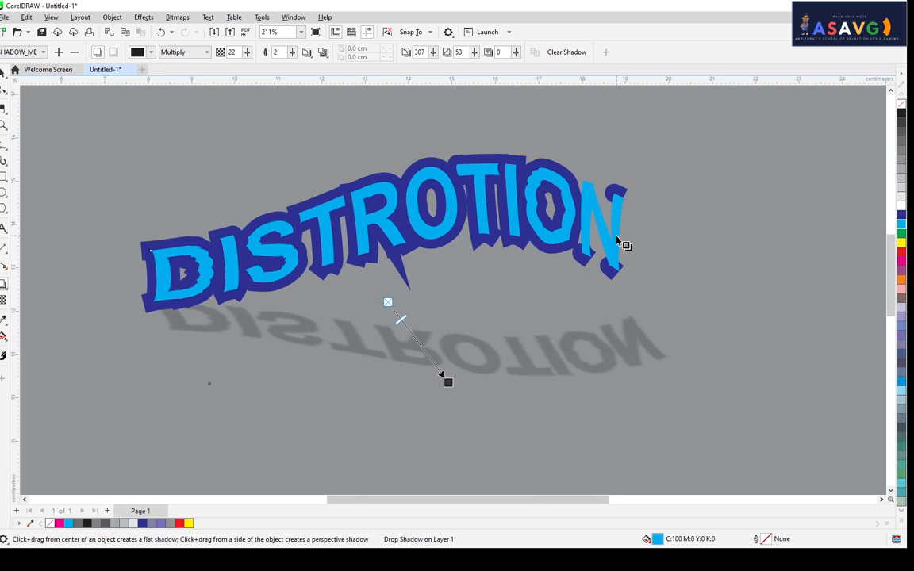
# Activate the Distort tool and undo the text's shadow and contour effects, back to an earlier twister distortion.
pyautogui.scroll(-1, 561, 183)
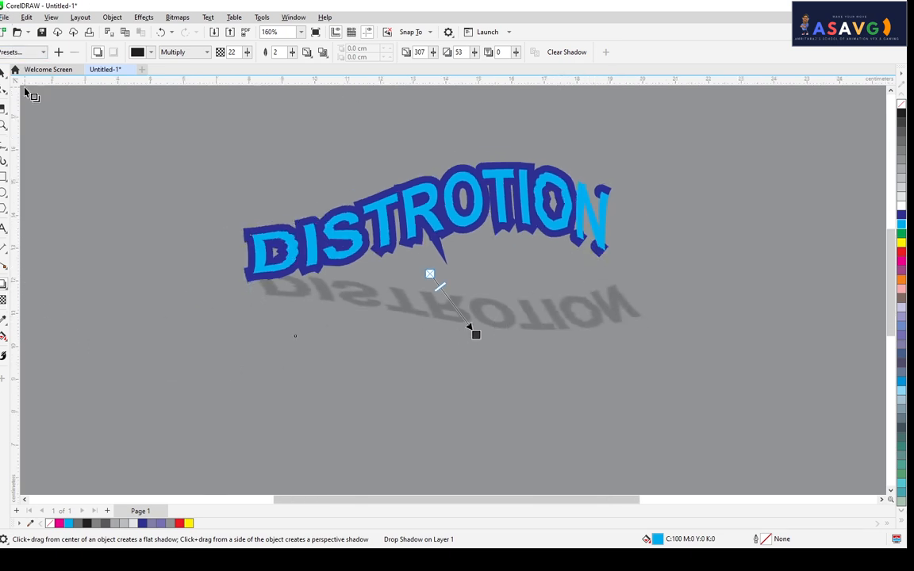
pyautogui.click(7, 287)
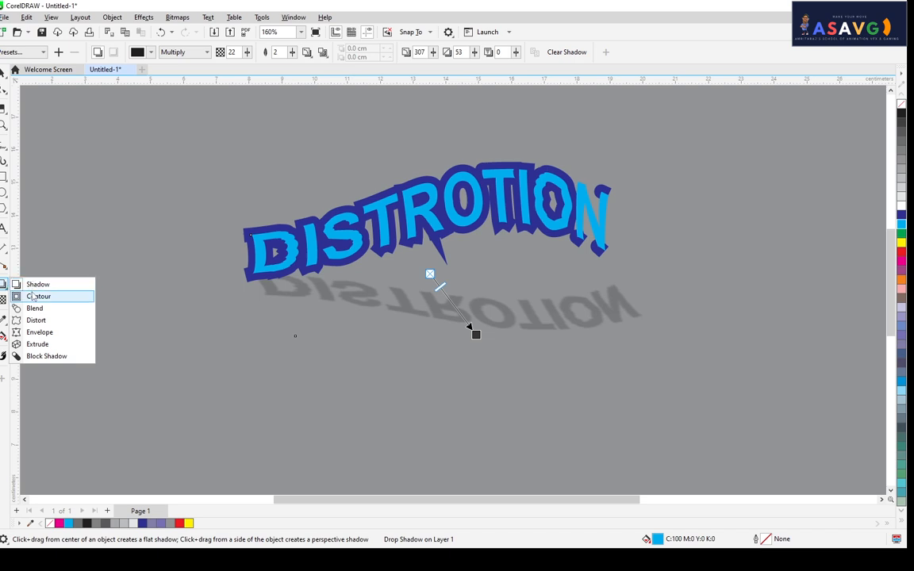
pyautogui.click(36, 320)
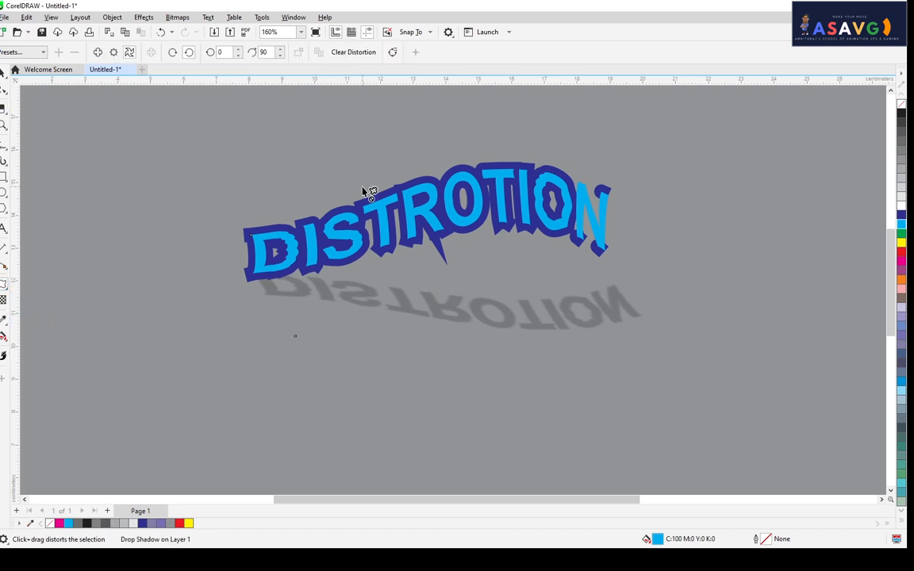
pyautogui.hotkey('ctrl', 'z')
pyautogui.hotkey('ctrl', 'z')
pyautogui.hotkey('ctrl', 'z')
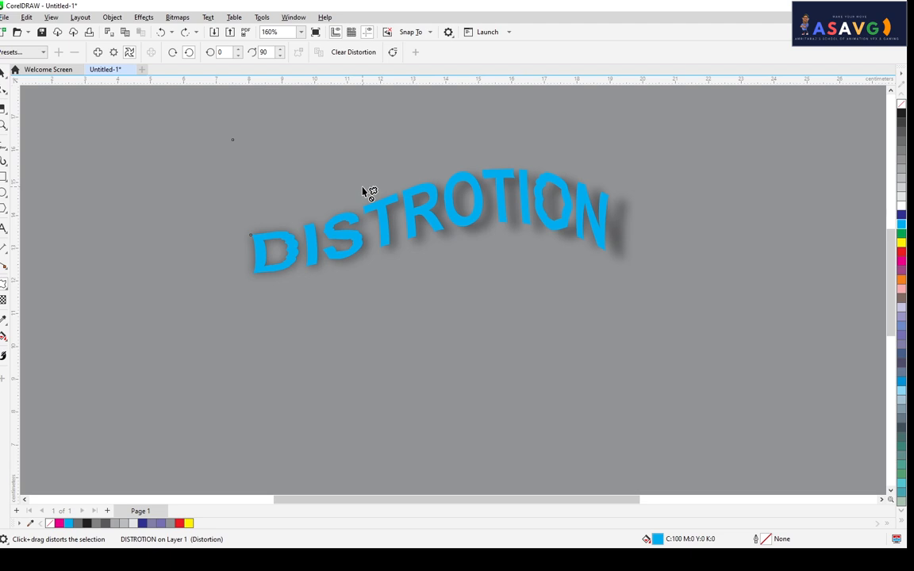
pyautogui.hotkey('ctrl', 'z')
pyautogui.hotkey('ctrl', 'z')
pyautogui.hotkey('ctrl', 'z')
pyautogui.hotkey('ctrl', 'z')
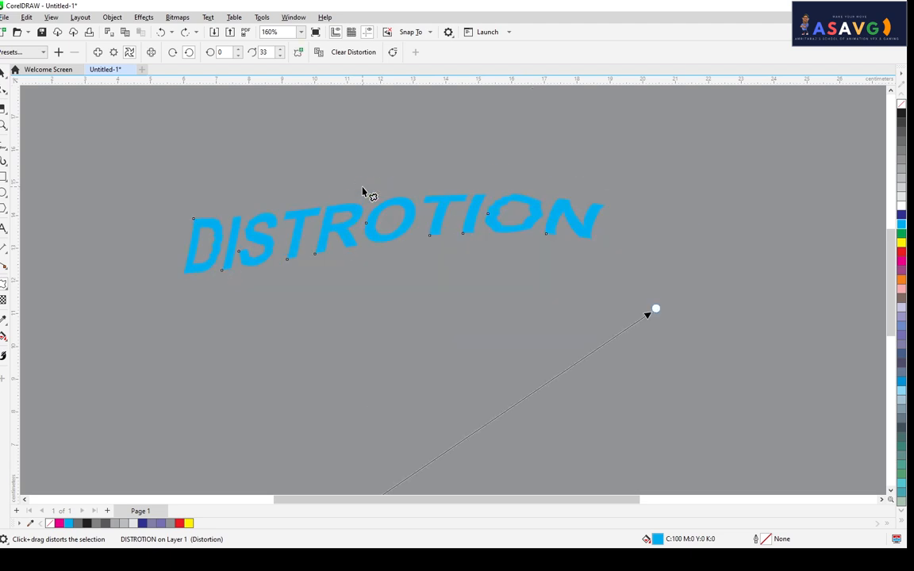
pyautogui.hotkey('ctrl', 'z')
pyautogui.hotkey('ctrl', 'z')
pyautogui.hotkey('ctrl', 'z')
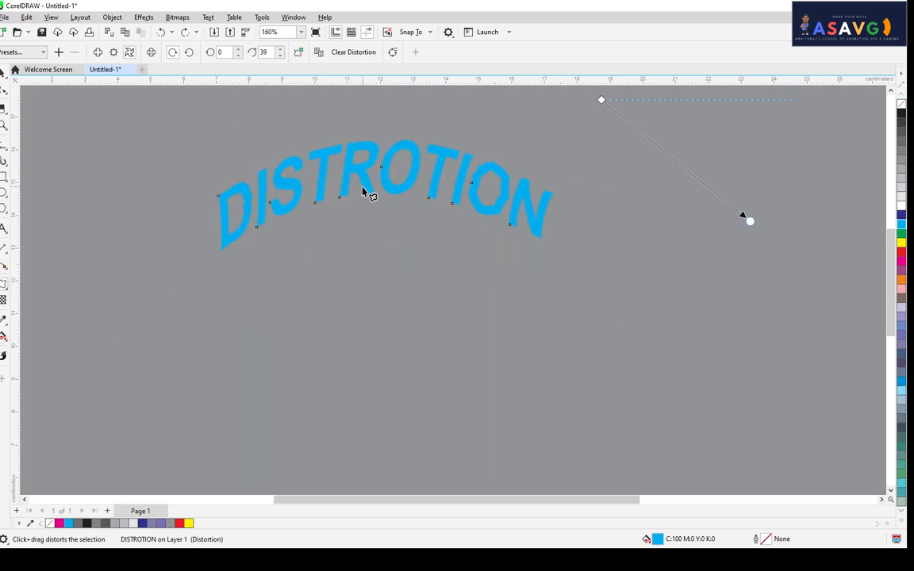
# Try the Pull Corners, Push Corners and Twister distortion presets on the text.
pyautogui.click(23, 53)
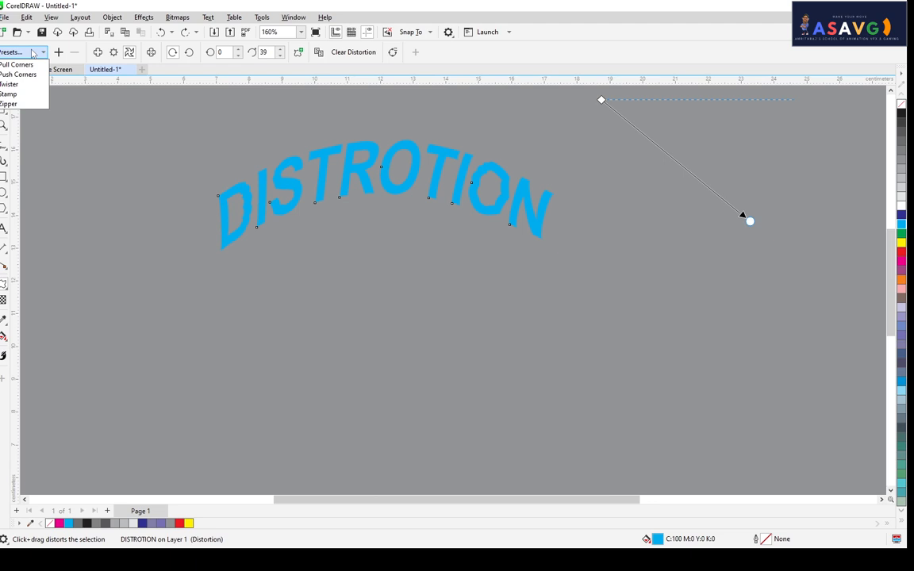
pyautogui.click(19, 64)
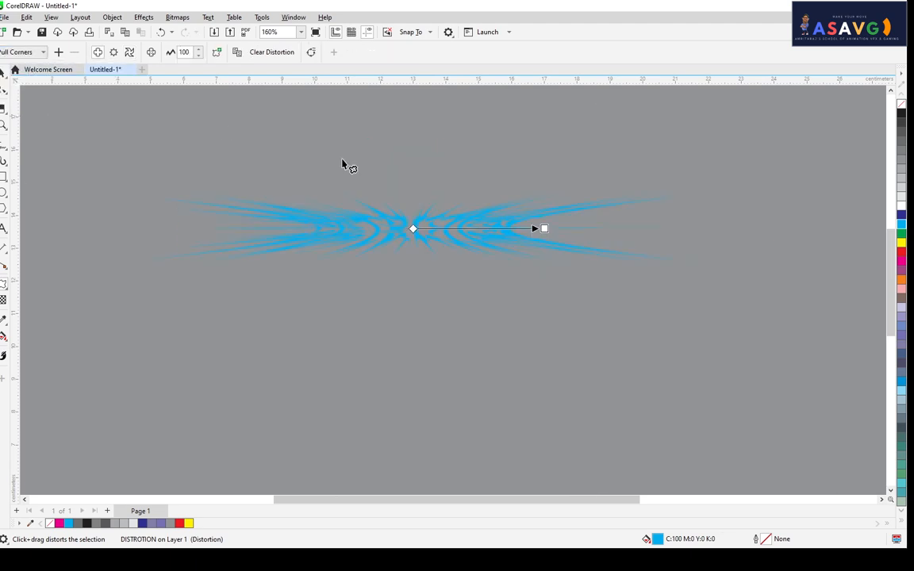
pyautogui.click(24, 54)
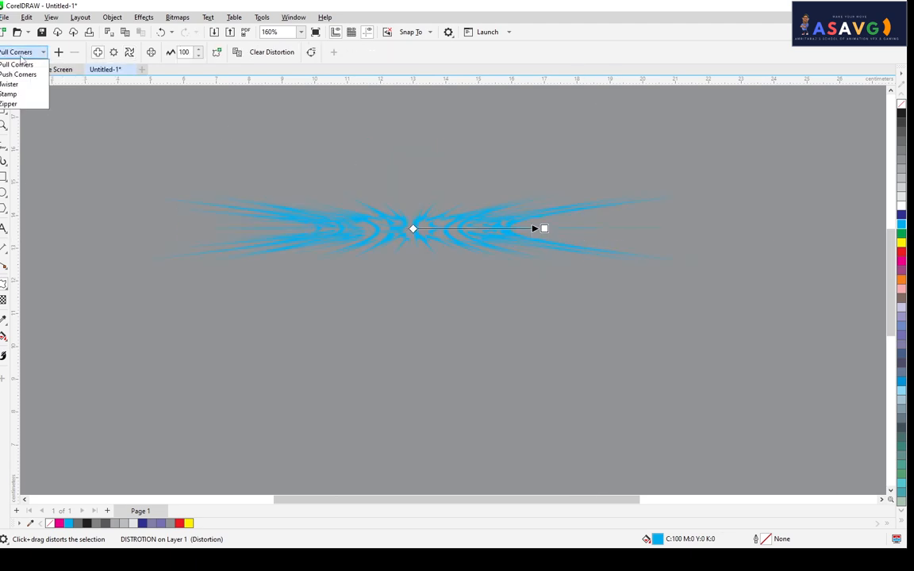
pyautogui.click(19, 71)
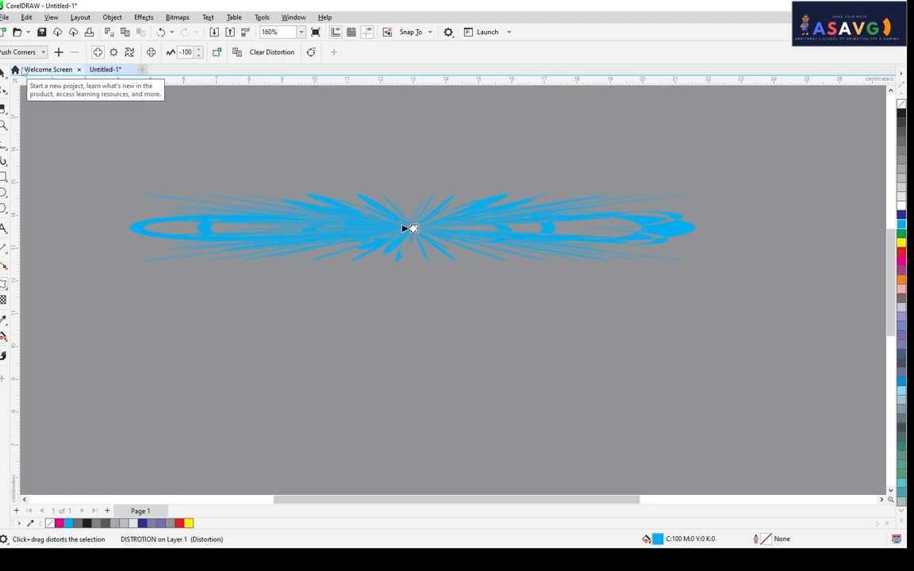
pyautogui.click(22, 52)
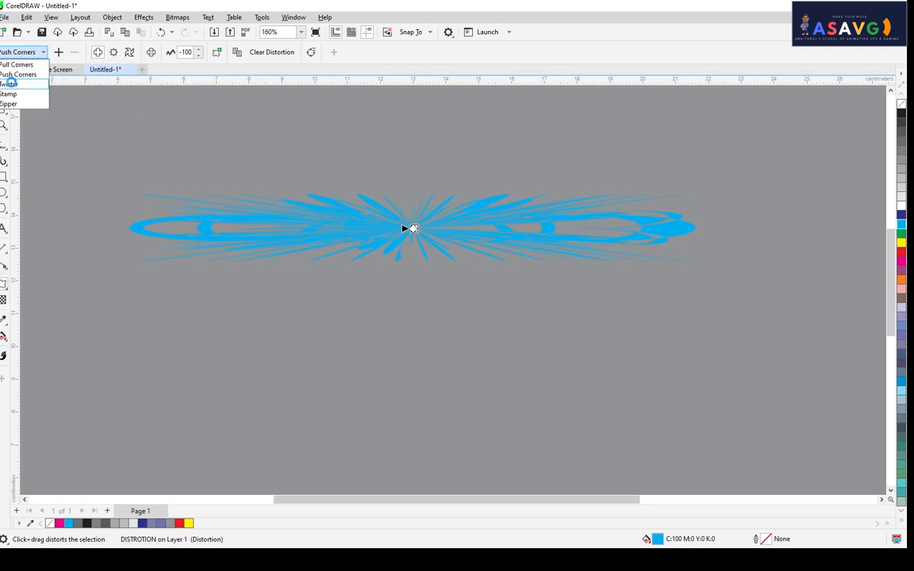
pyautogui.click(11, 84)
pyautogui.click(532, 316)
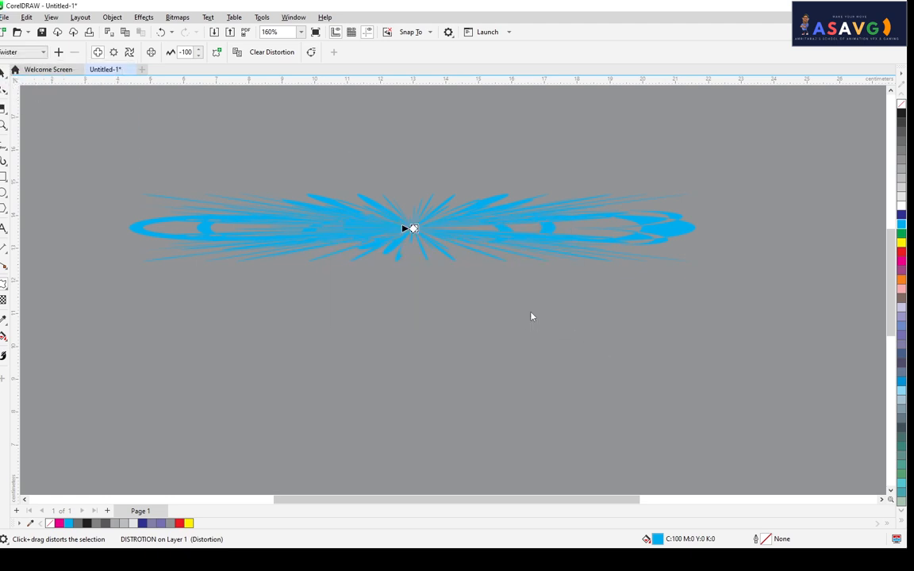
# Apply the Stamp distortion preset to the text.
pyautogui.click(22, 53)
pyautogui.click(10, 93)
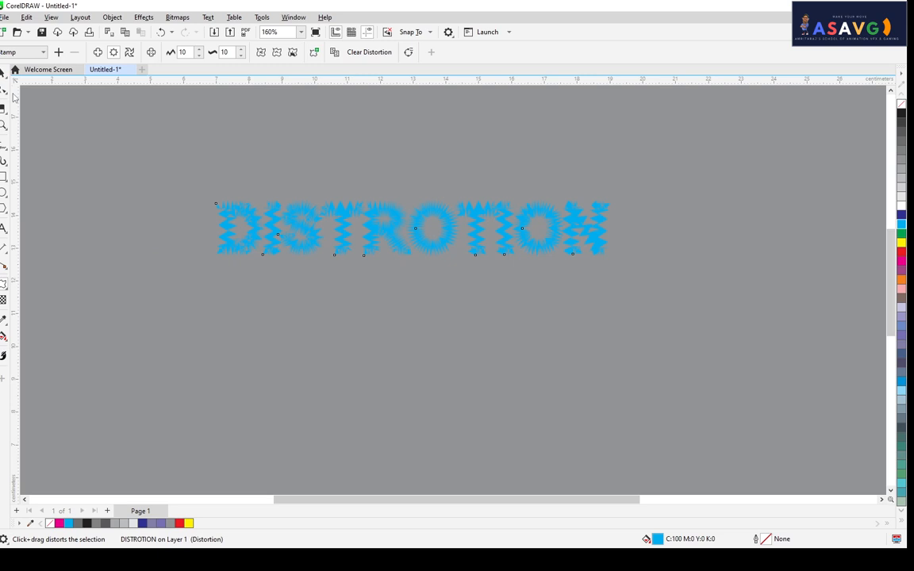
pyautogui.scroll(3, 500, 234)
pyautogui.moveTo(225, 223); pyautogui.dragTo(312, 223)
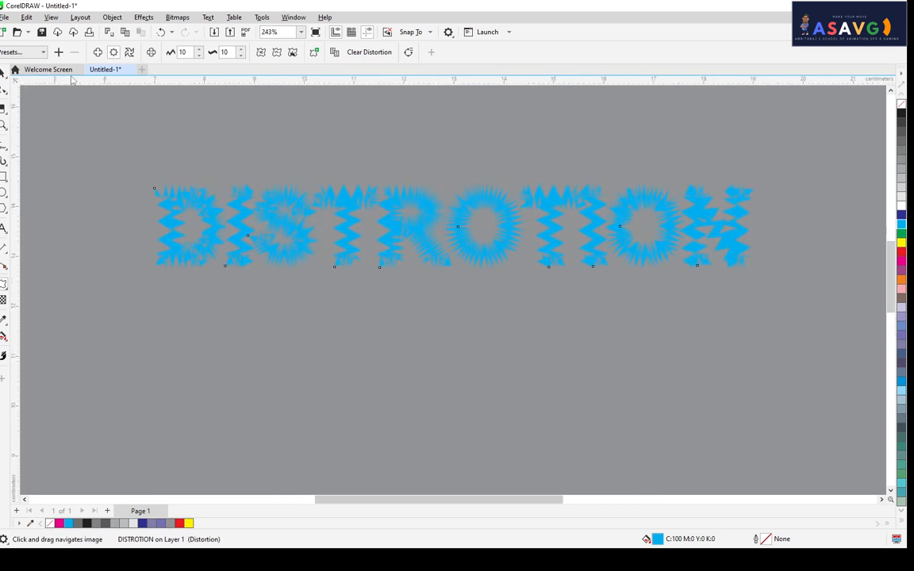
# Try the Zipper and Twister distortion presets on the stamped text, cancelling each complex calculation.
pyautogui.click(22, 52)
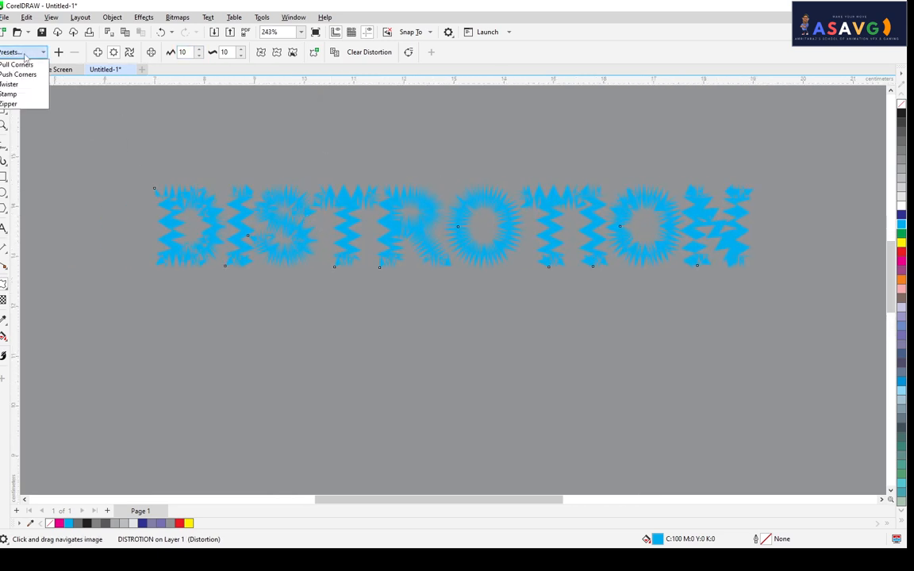
pyautogui.click(20, 94)
pyautogui.click(545, 310)
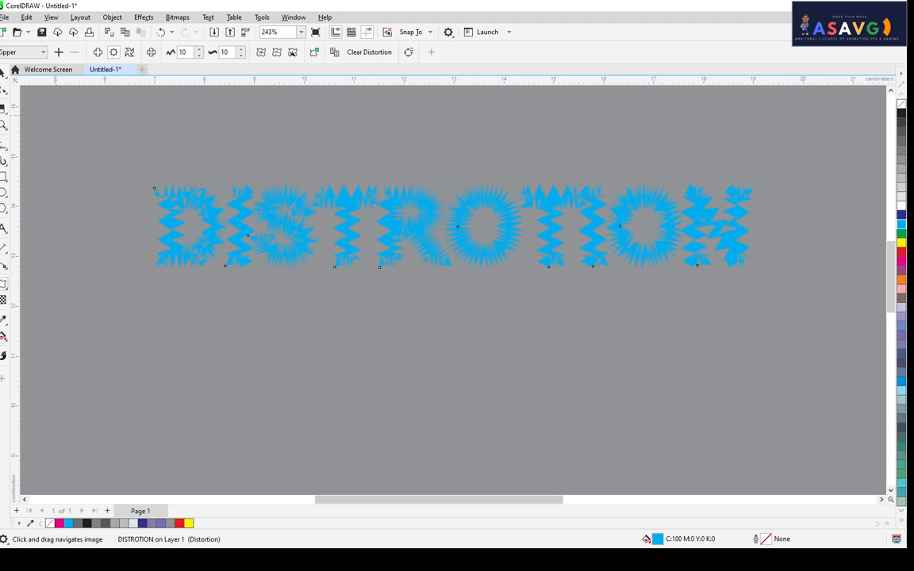
pyautogui.click(17, 52)
pyautogui.click(13, 84)
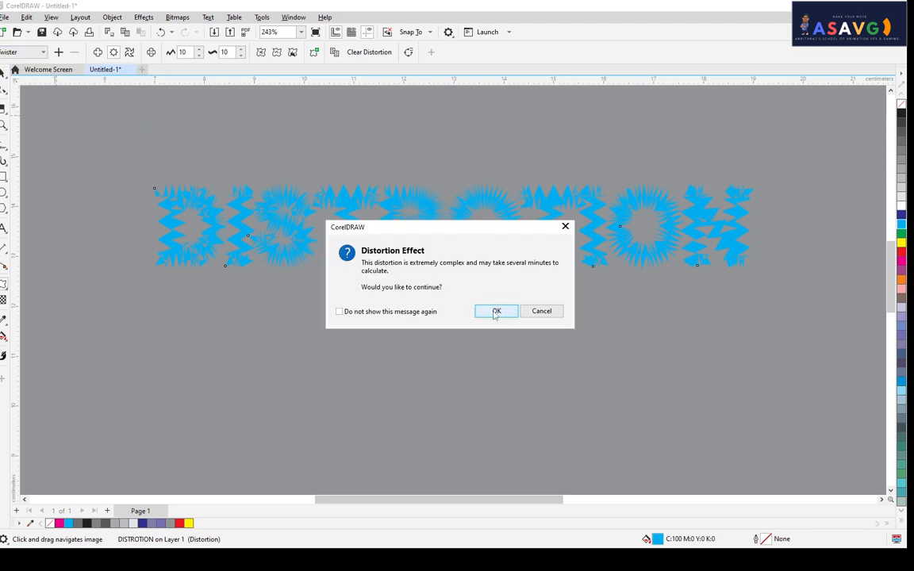
pyautogui.click(565, 228)
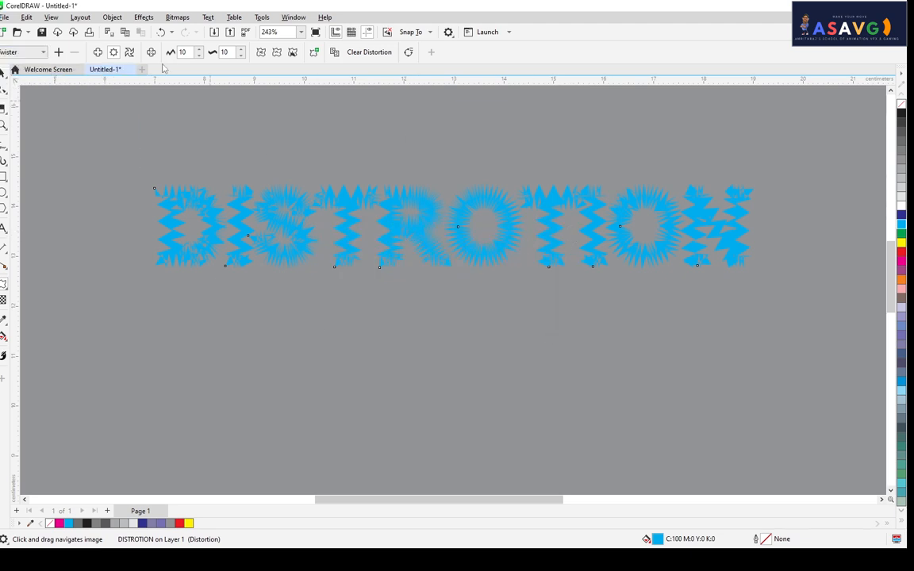
# Switch the text to push and pull distortion, and try the Twister preset again.
pyautogui.click(98, 53)
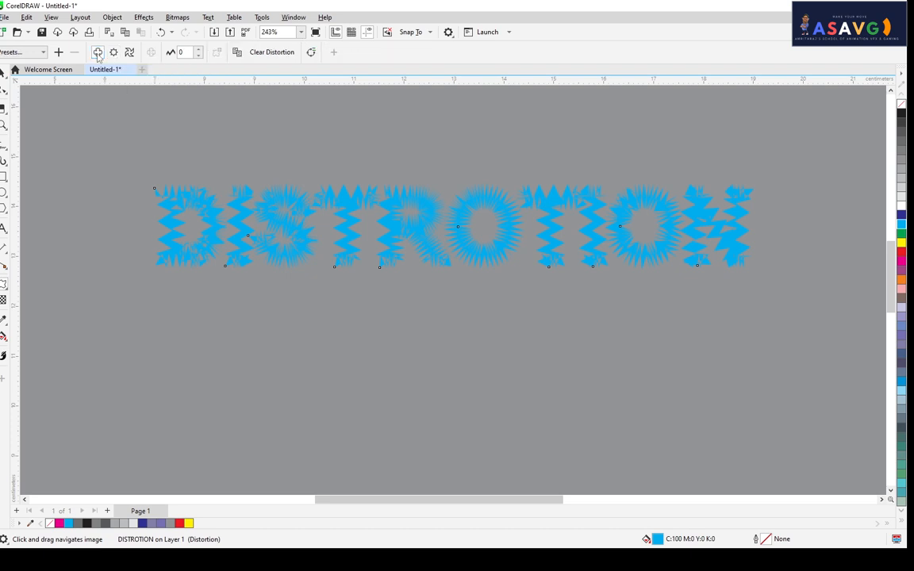
pyautogui.click(181, 172)
pyautogui.click(192, 199)
pyautogui.click(98, 53)
pyautogui.click(23, 52)
pyautogui.click(9, 104)
pyautogui.click(544, 314)
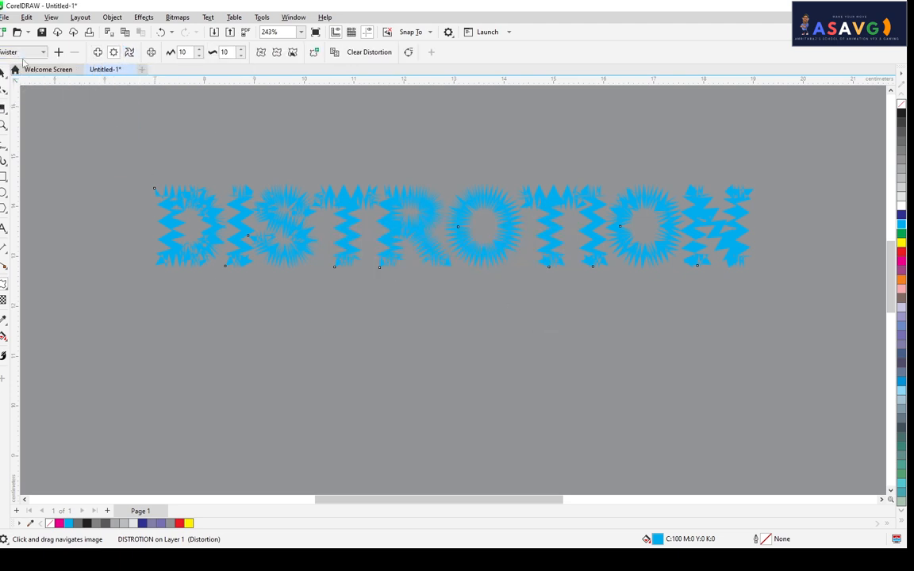
# Turn on the random, smooth and local options for the text's zipper distortion, keeping its frequency at 10.
pyautogui.click(268, 52)
pyautogui.scroll(2, 316, 96)
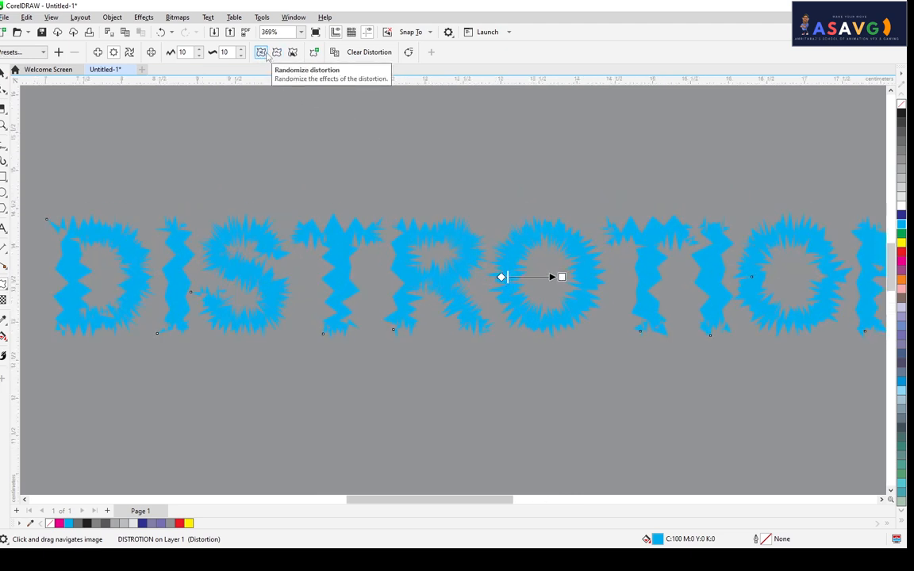
pyautogui.click(277, 53)
pyautogui.scroll(2, 511, 239)
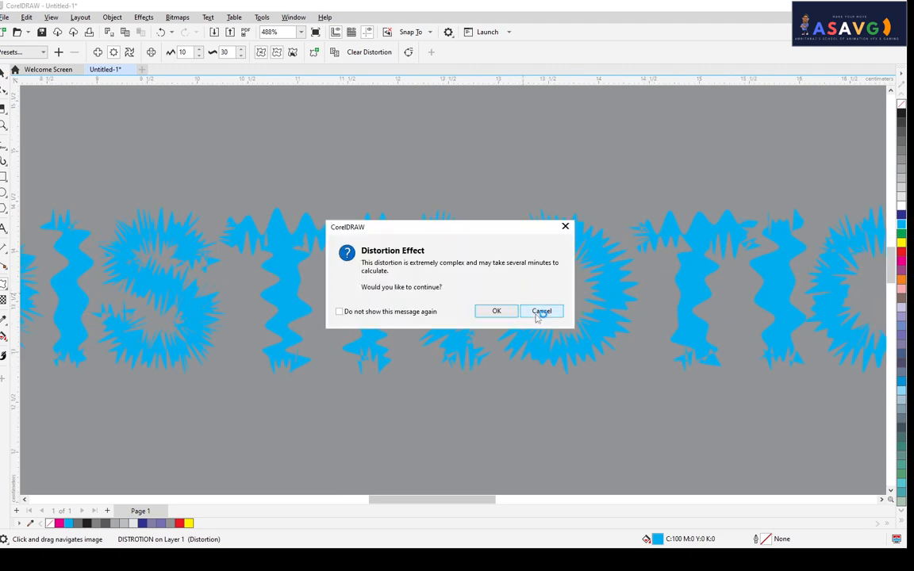
pyautogui.click(542, 311)
pyautogui.click(292, 53)
pyautogui.scroll(-2, 355, 190)
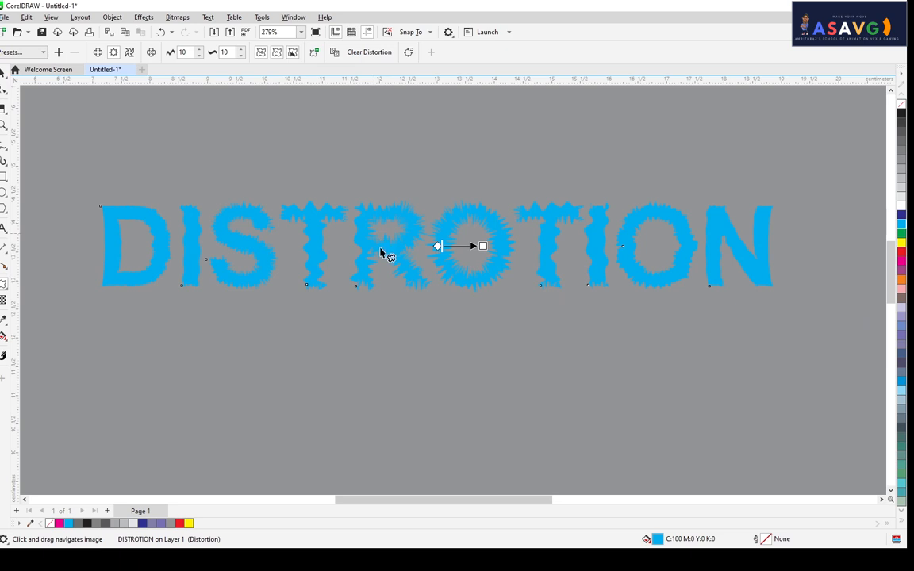
# Extend the zipper distortion across the letter O to an amplitude of about 14.
pyautogui.moveTo(387, 275); pyautogui.dragTo(465, 280)
pyautogui.moveTo(582, 250); pyautogui.dragTo(367, 236)
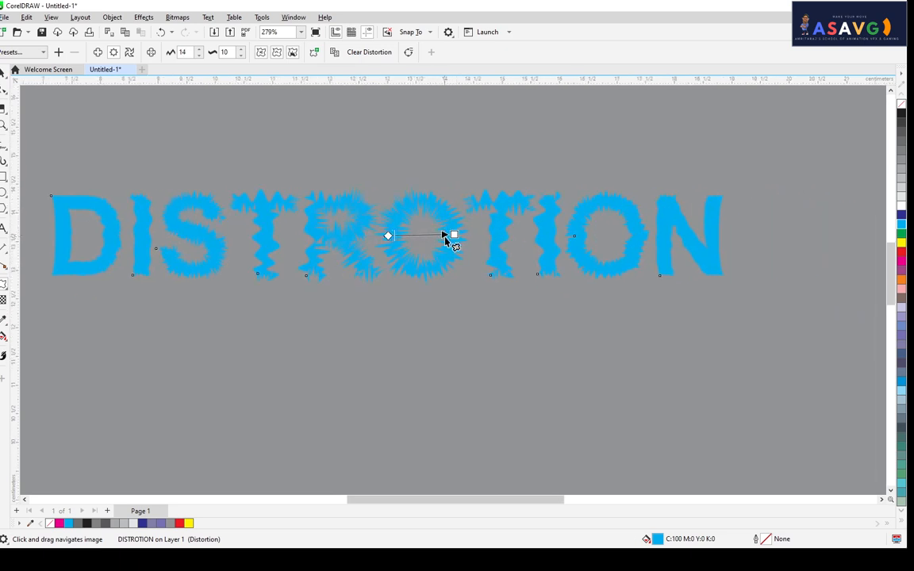
# Undo the last zipper amplitude change and add a drop shadow across the distorted text with its opacity set to 87.
pyautogui.hotkey('ctrl', 'z')
pyautogui.click(3, 286)
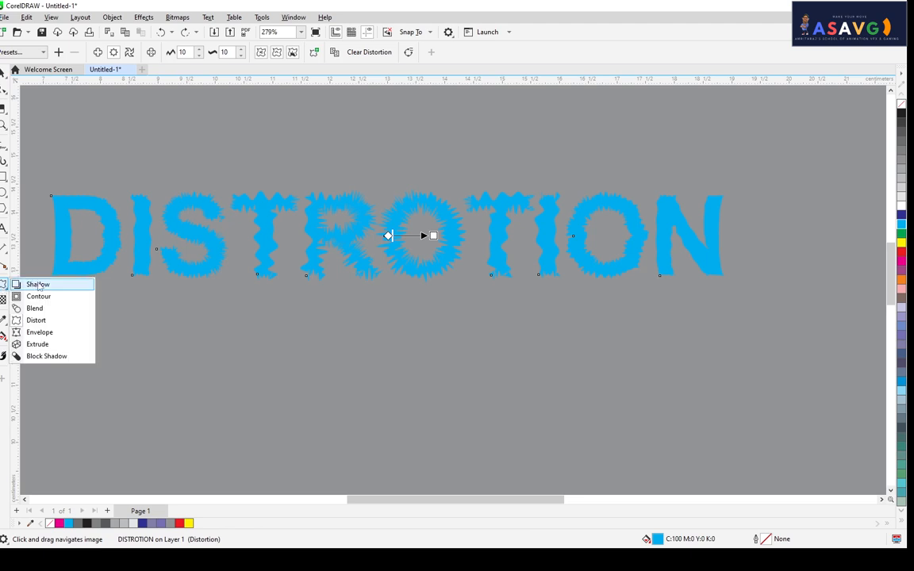
pyautogui.click(38, 285)
pyautogui.moveTo(51, 236); pyautogui.dragTo(734, 237)
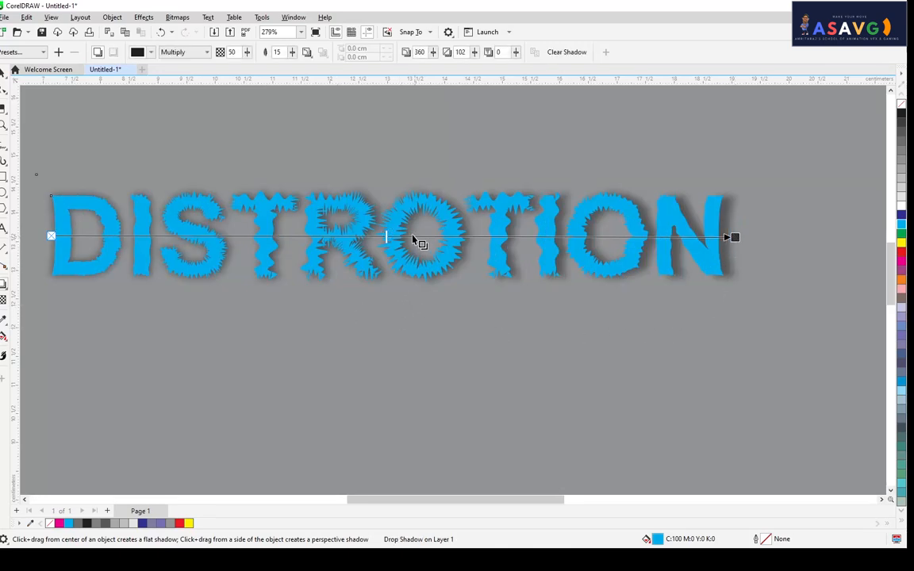
pyautogui.moveTo(533, 252); pyautogui.dragTo(635, 236)
pyautogui.scroll(-2, 633, 236)
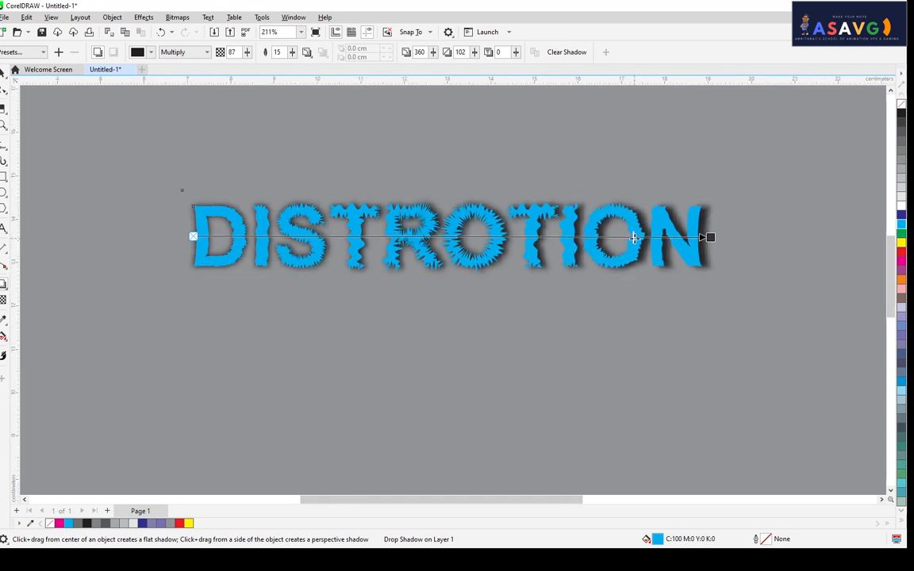
pyautogui.scroll(-4, 246, 238)
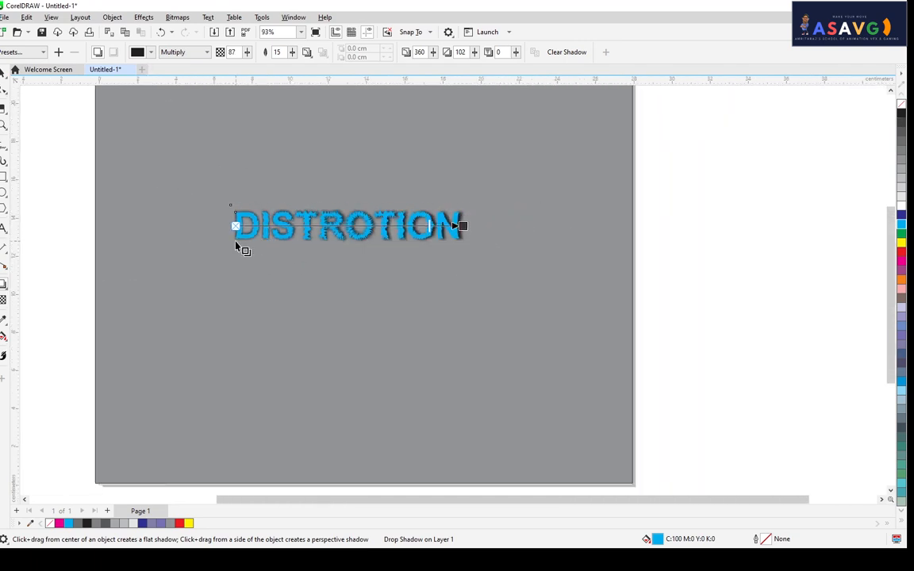
# Fill the grey background rectangle with 90% black.
pyautogui.click(3, 73)
pyautogui.click(402, 187)
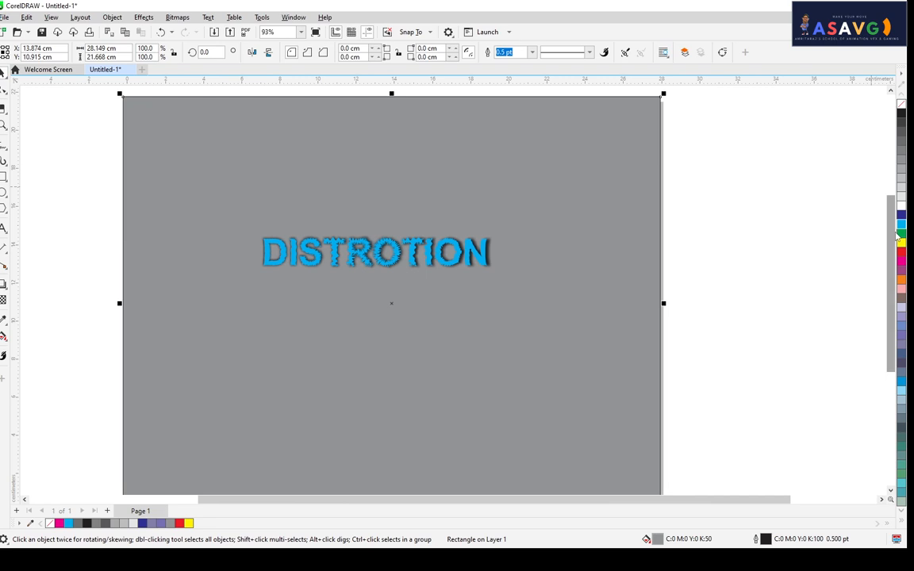
pyautogui.click(902, 120)
pyautogui.scroll(4, 490, 265)
pyautogui.moveTo(416, 299); pyautogui.dragTo(868, 390)
pyautogui.moveTo(684, 335); pyautogui.dragTo(397, 253)
pyautogui.scroll(1, 516, 223)
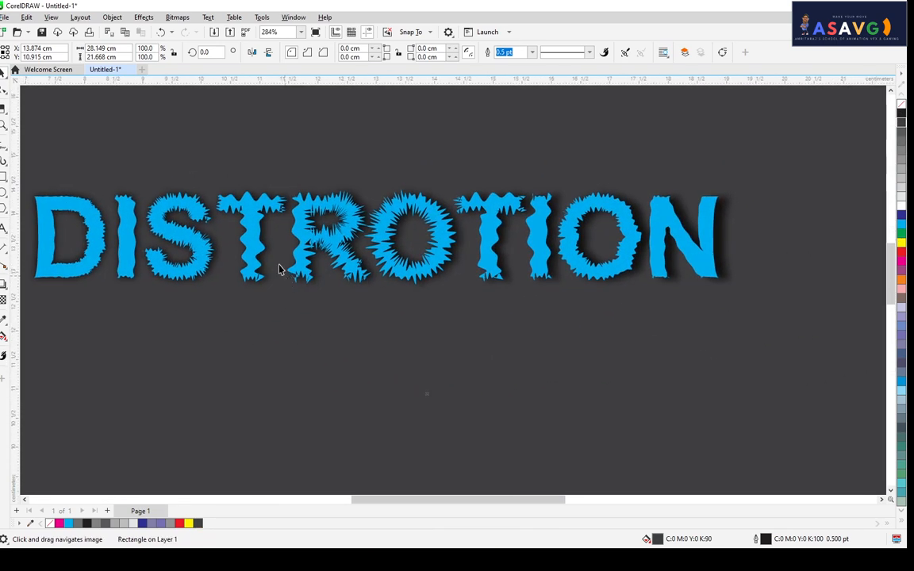
# Try 100% and 95% black fills on the background rectangle, and return it to 90% black.
pyautogui.click(900, 113)
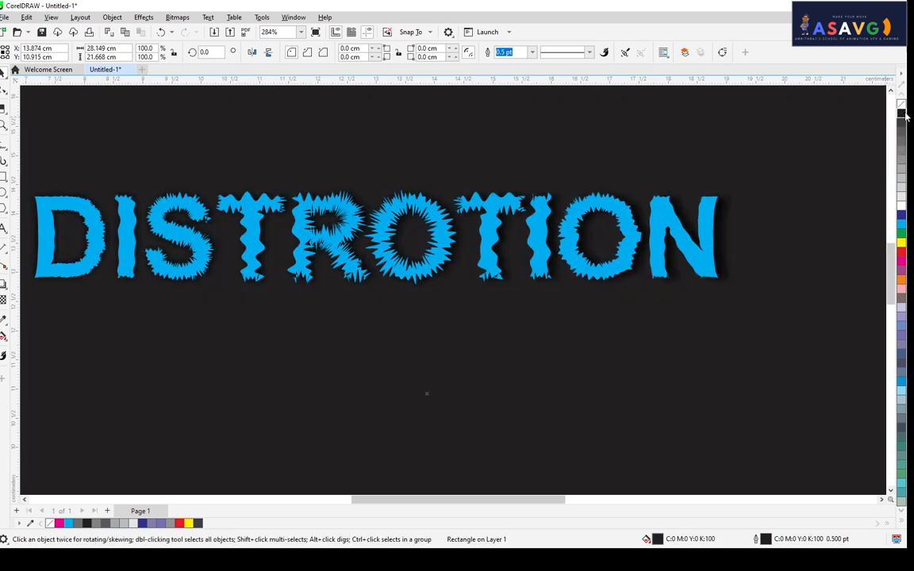
pyautogui.click(901, 116)
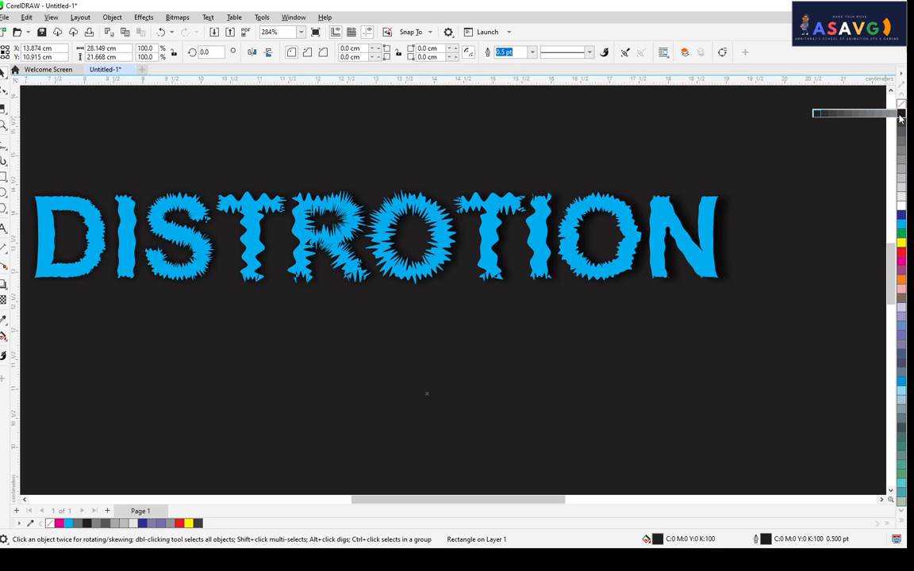
pyautogui.click(825, 116)
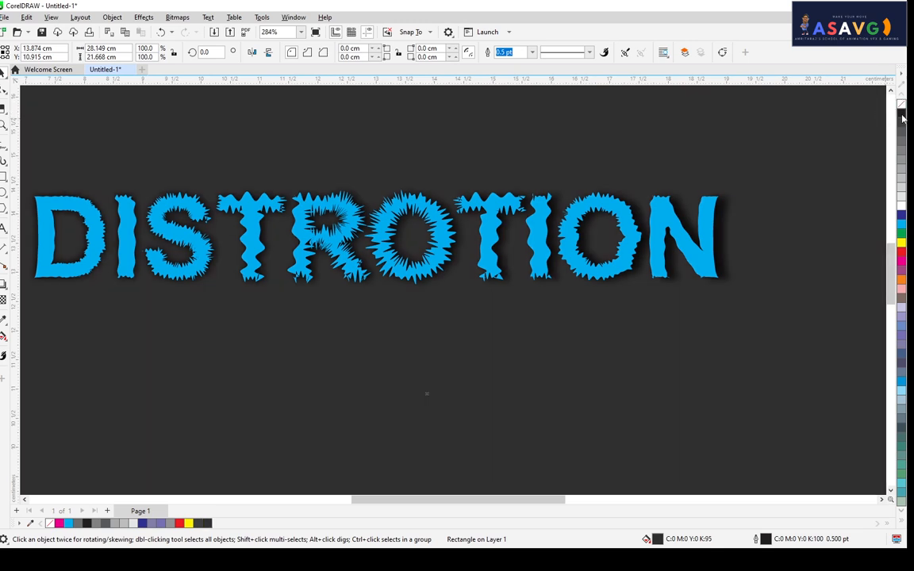
pyautogui.click(902, 118)
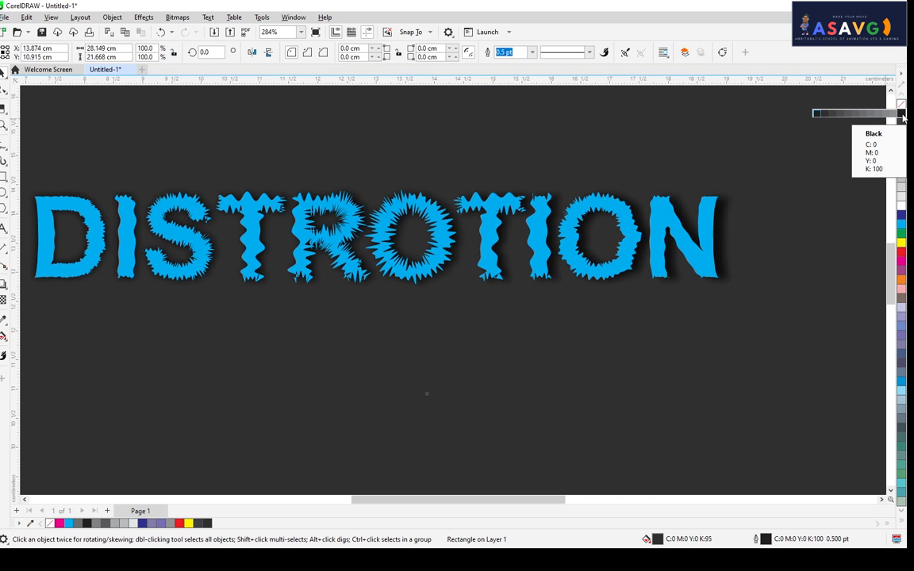
pyautogui.click(835, 117)
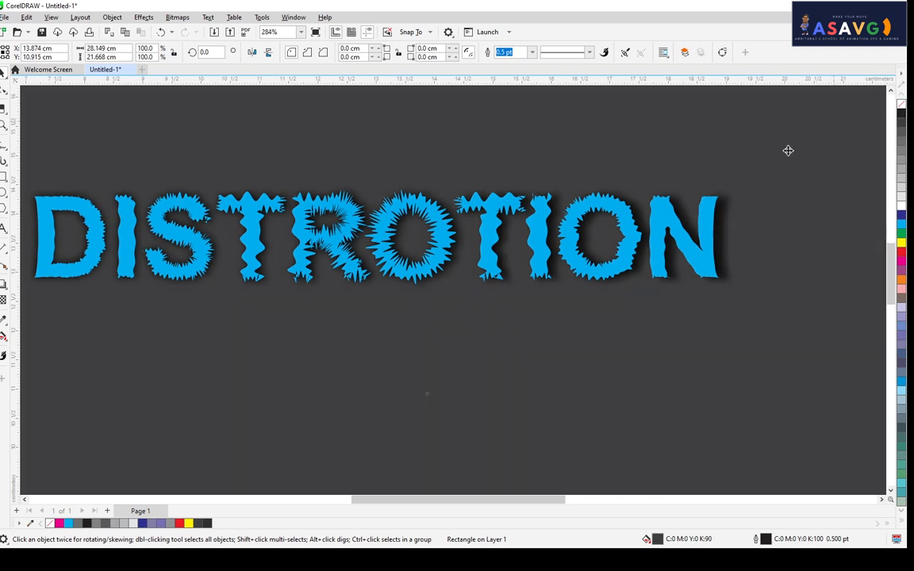
# Apply the custom SHADOW_ME preset to the distorted text's drop shadow.
pyautogui.scroll(-3, 696, 173)
pyautogui.moveTo(544, 297); pyautogui.dragTo(429, 331)
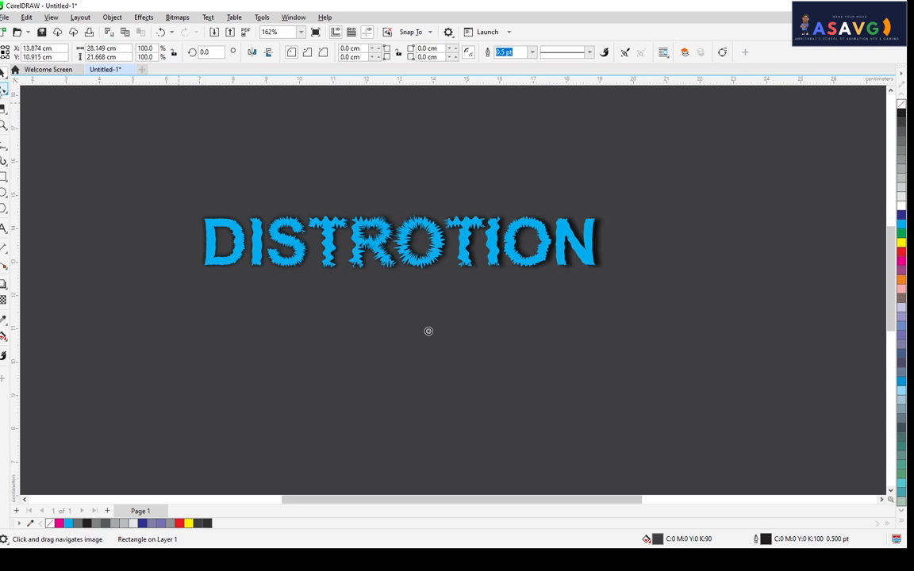
pyautogui.click(389, 254)
pyautogui.click(383, 254)
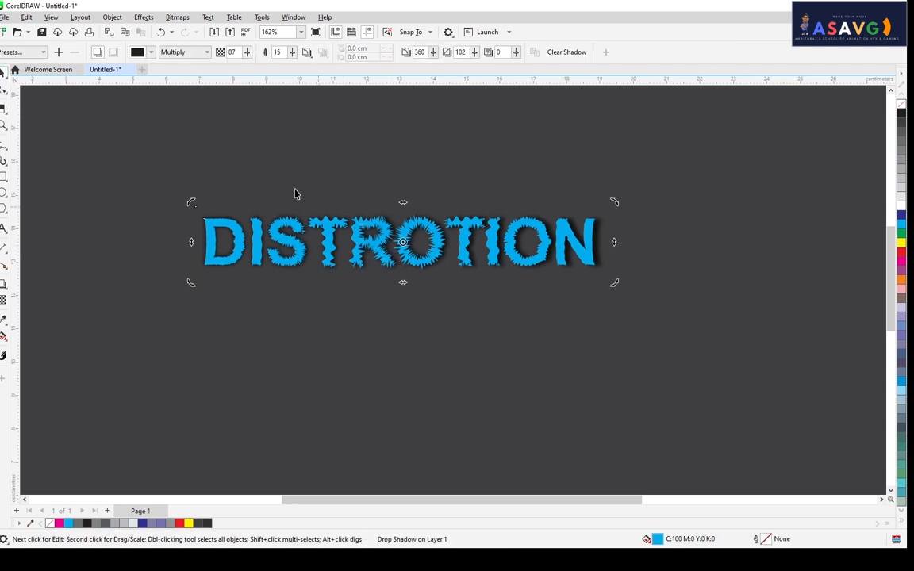
pyautogui.click(42, 52)
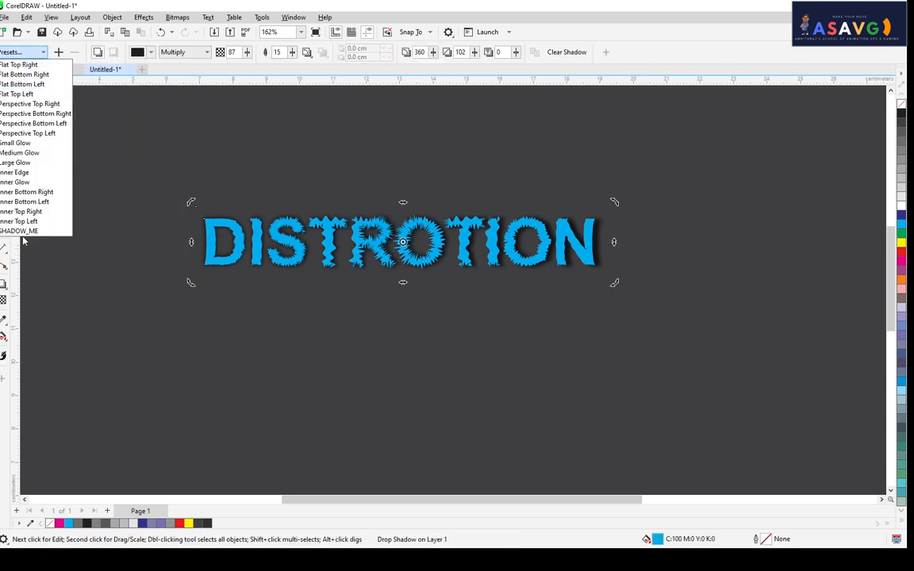
pyautogui.click(25, 232)
pyautogui.scroll(2, 401, 285)
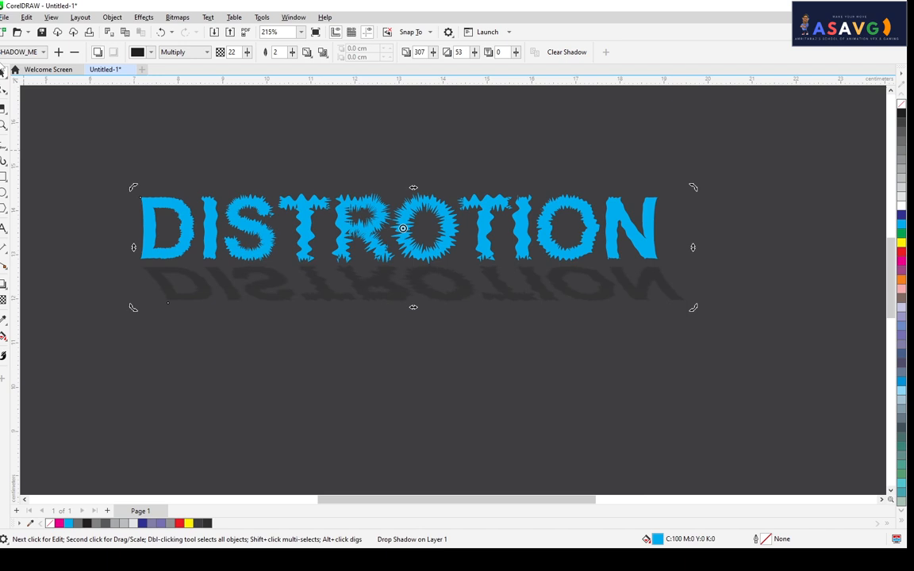
pyautogui.click(16, 51)
pyautogui.scroll(1, 395, 289)
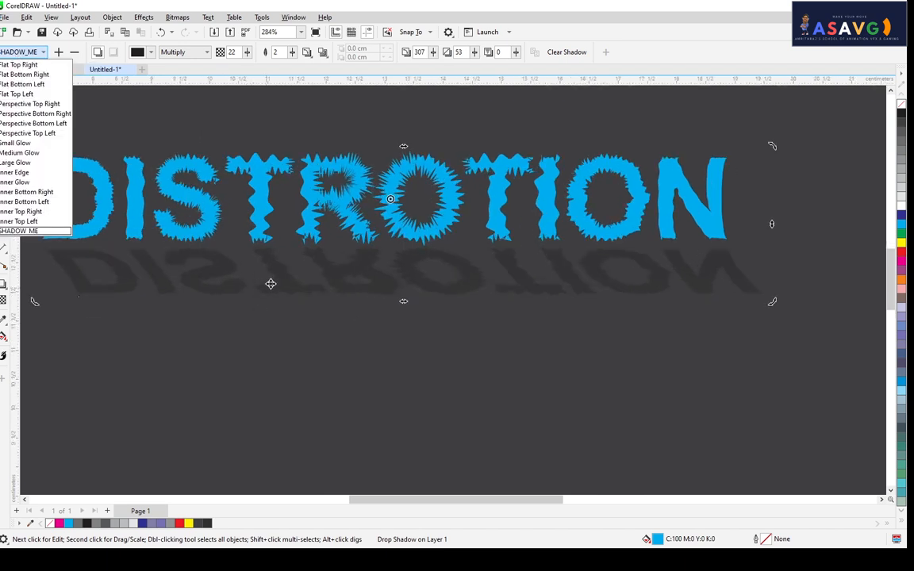
pyautogui.moveTo(593, 316); pyautogui.dragTo(657, 320)
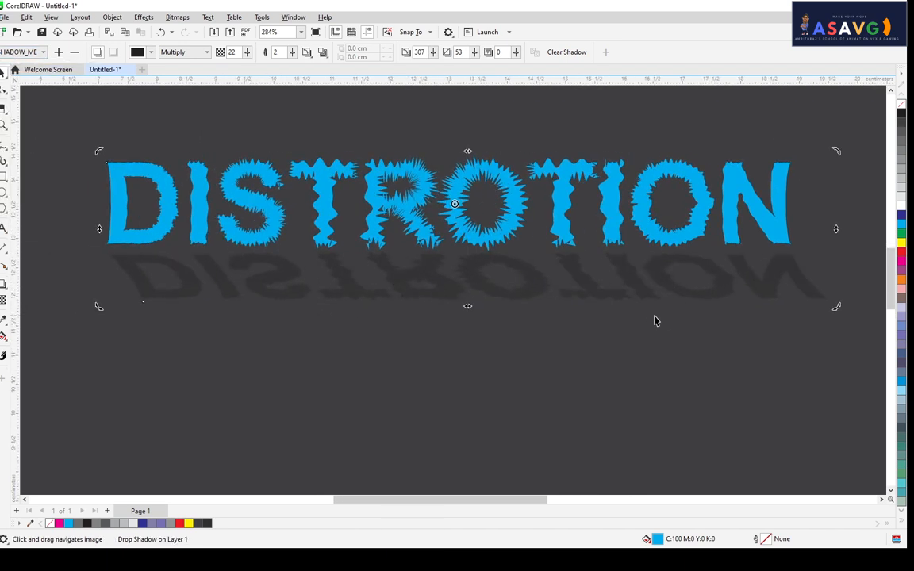
# Try the Small Glow, Inner Glow and Inner Bottom Right shadow presets on the distorted text.
pyautogui.click(11, 53)
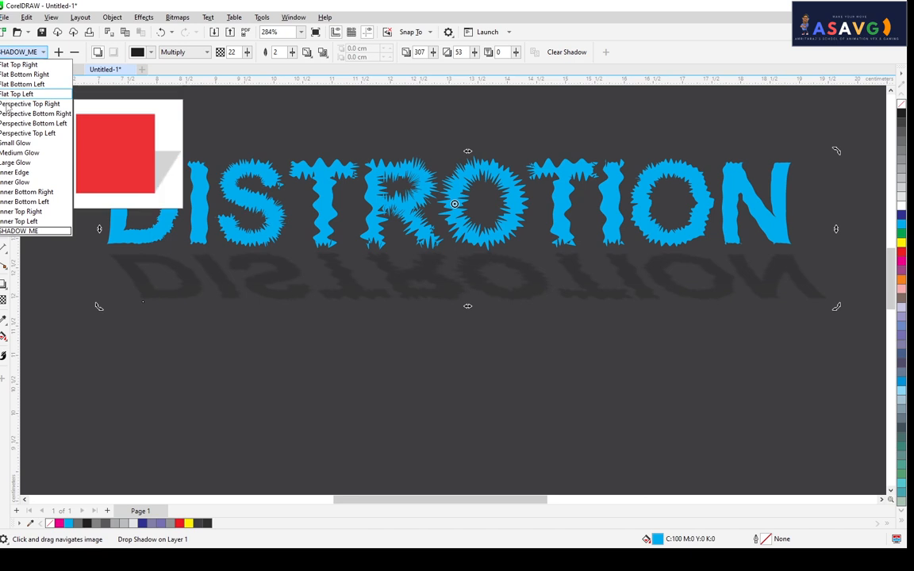
pyautogui.click(24, 140)
pyautogui.click(16, 52)
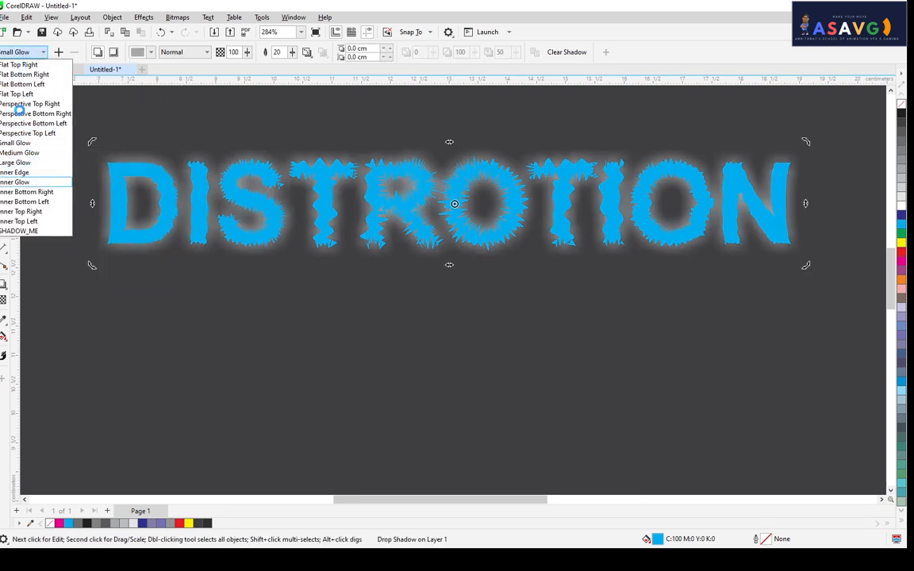
pyautogui.click(15, 183)
pyautogui.click(17, 53)
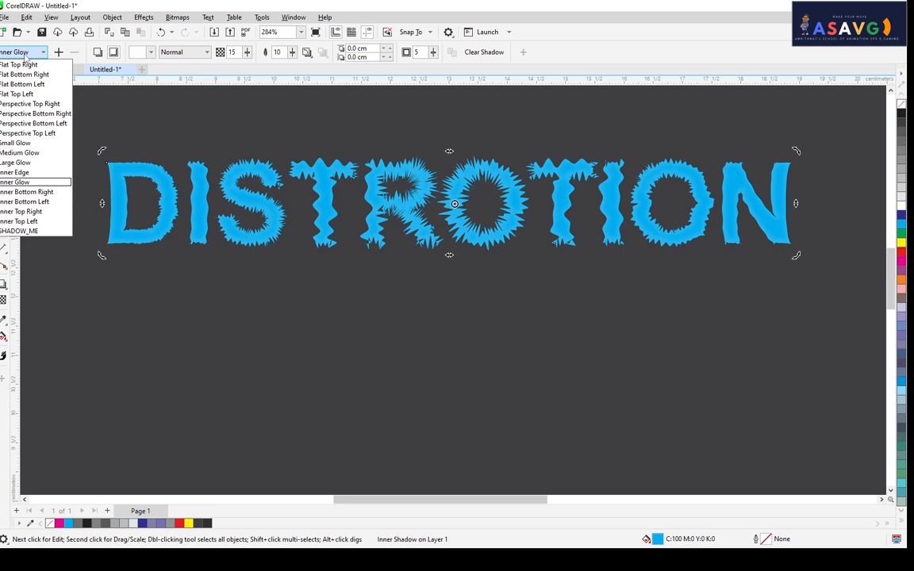
pyautogui.click(24, 143)
pyautogui.click(28, 52)
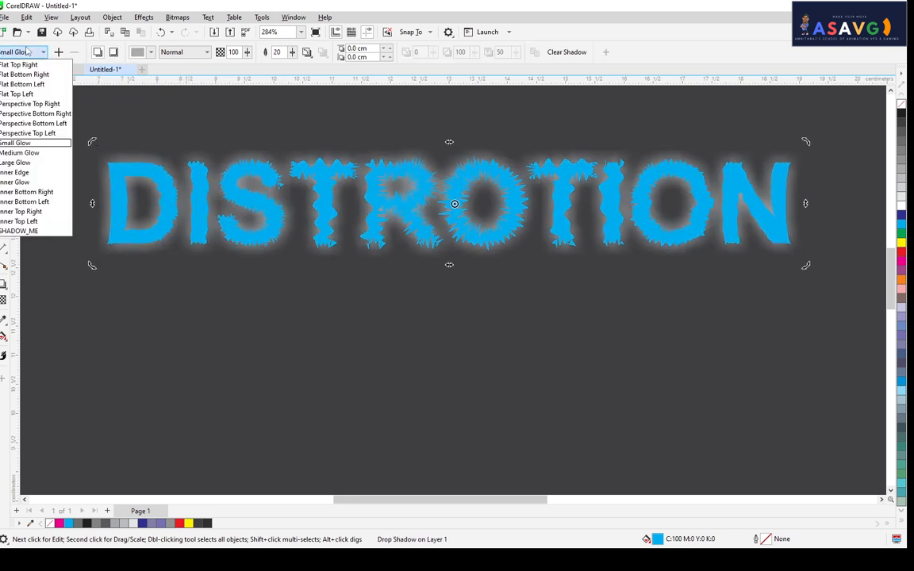
pyautogui.click(23, 192)
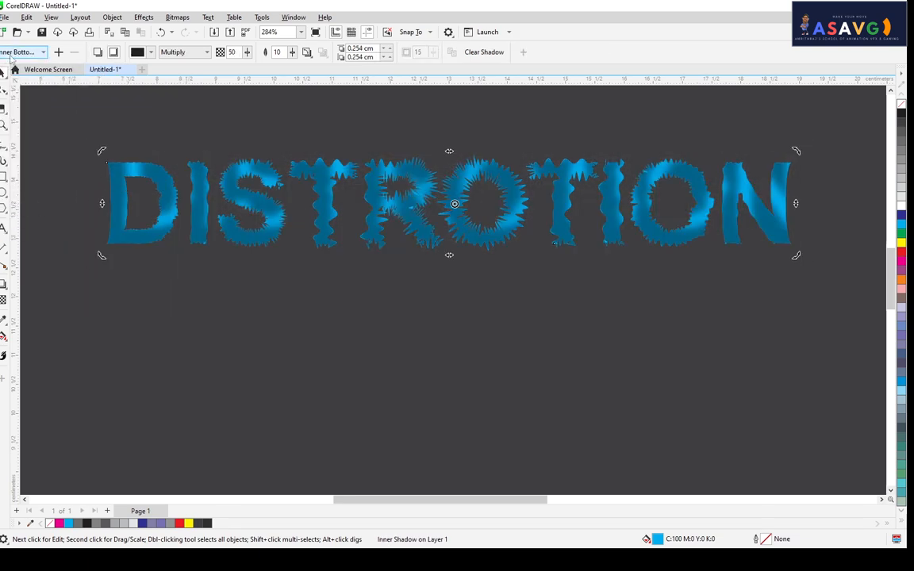
# Apply a perspective shadow preset that casts the text's shadow up and to the right.
pyautogui.click(24, 52)
pyautogui.click(17, 111)
pyautogui.moveTo(364, 181); pyautogui.dragTo(369, 227)
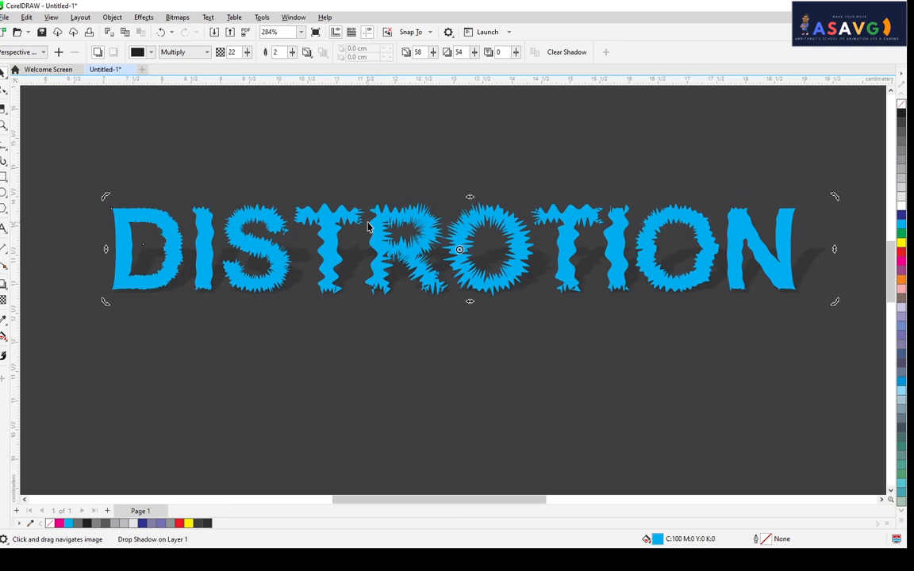
pyautogui.scroll(-1, 759, 355)
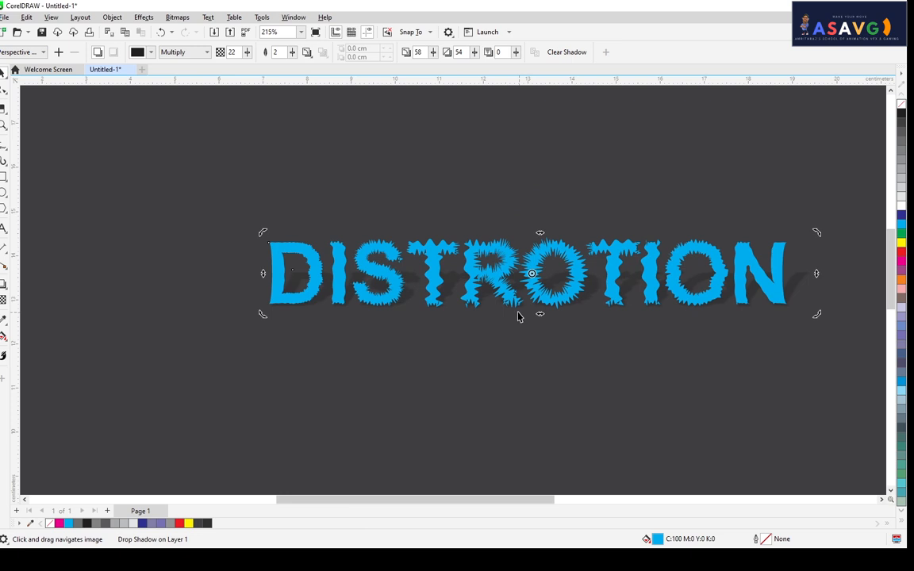
pyautogui.moveTo(520, 316); pyautogui.dragTo(358, 269)
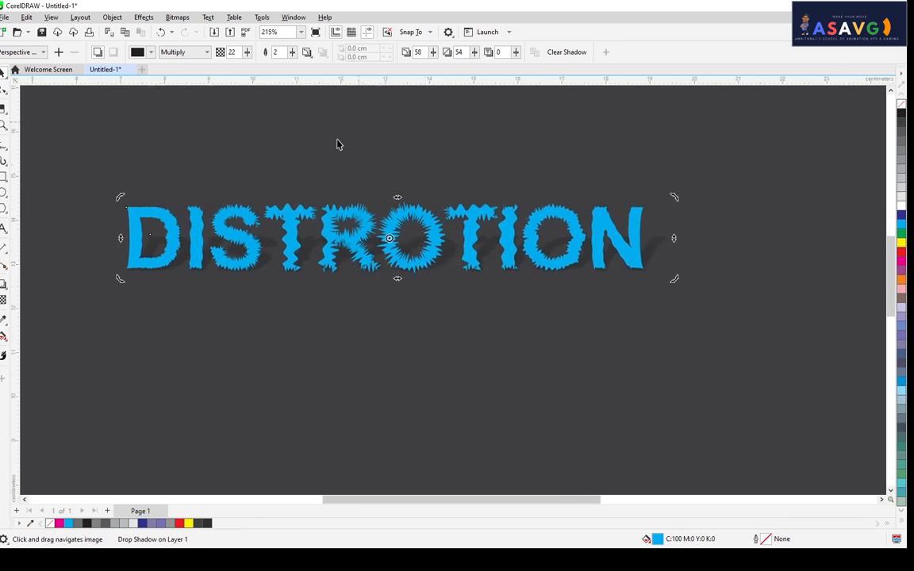
# Select the distorted text together with its shadow and delete it from the background.
pyautogui.click(4, 284)
pyautogui.click(4, 284)
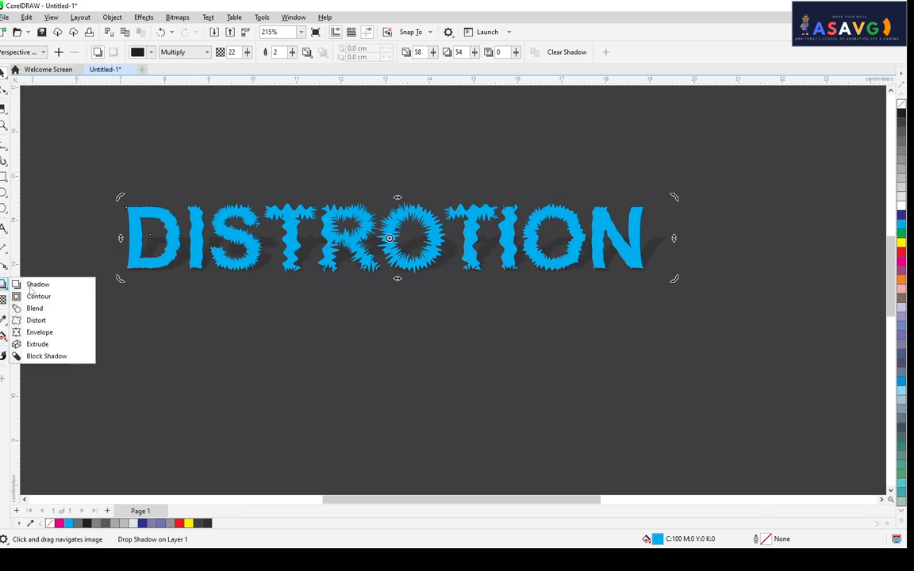
pyautogui.click(34, 344)
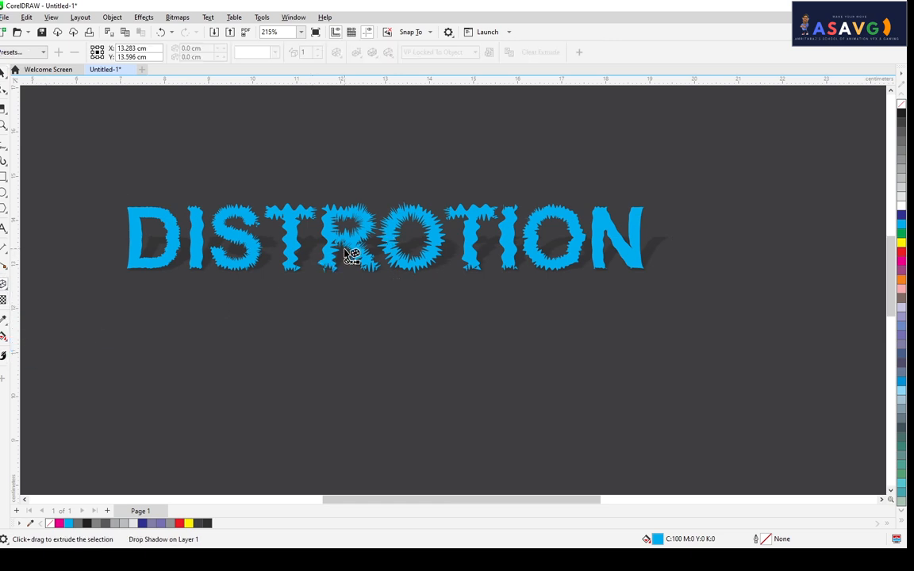
pyautogui.click(2, 73)
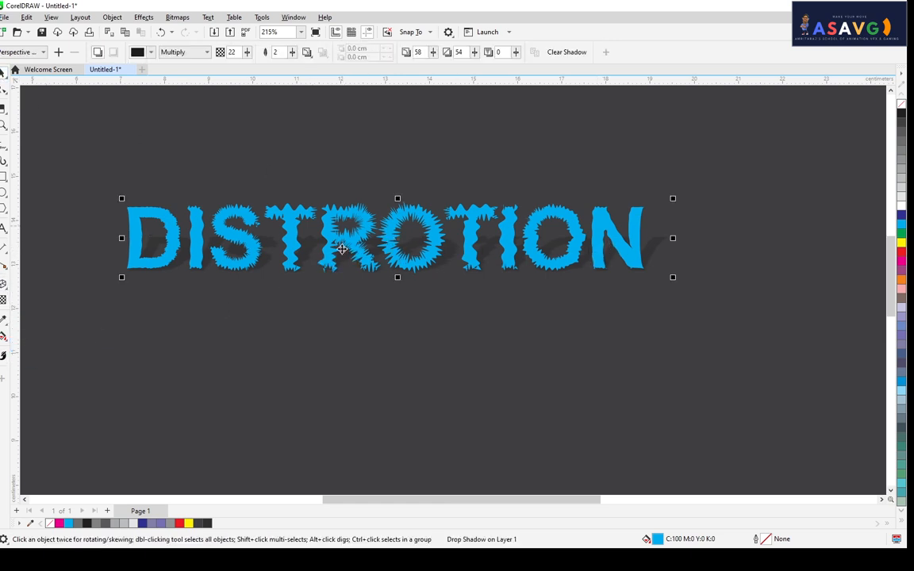
pyautogui.click(302, 256)
pyautogui.click(302, 258)
pyautogui.press('Delete')
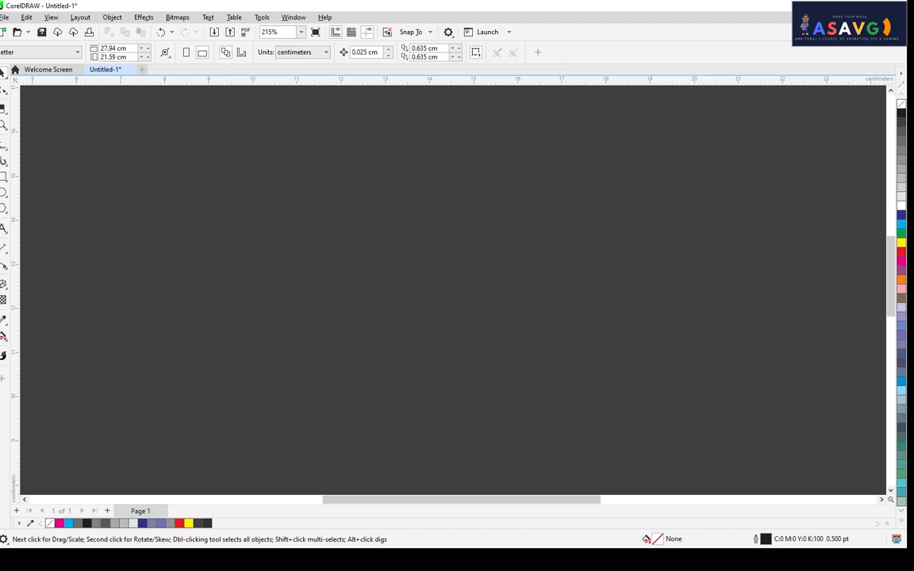
# Add the artistic text "EXTRUDE" on the background and enlarge it to about 31.7 pt.
pyautogui.click(4, 228)
pyautogui.click(350, 250)
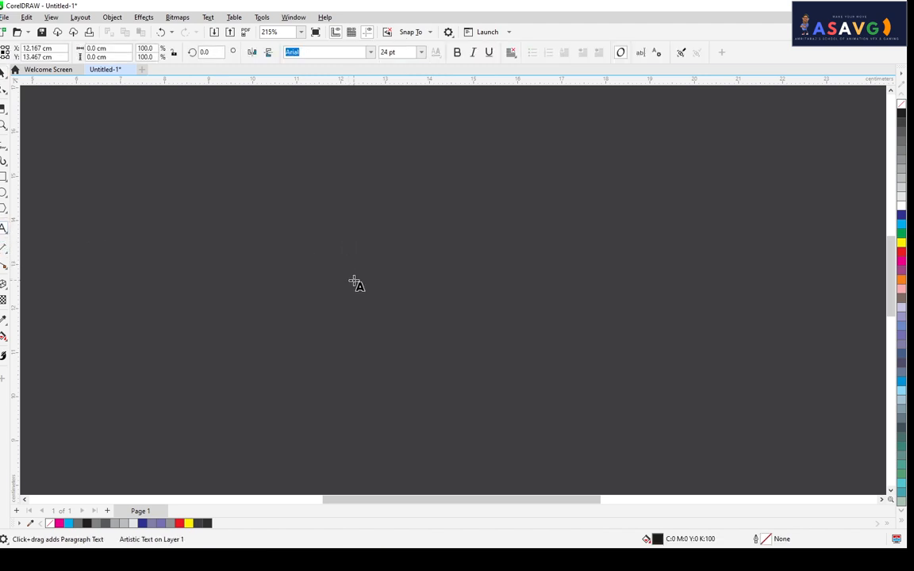
pyautogui.write('EX')
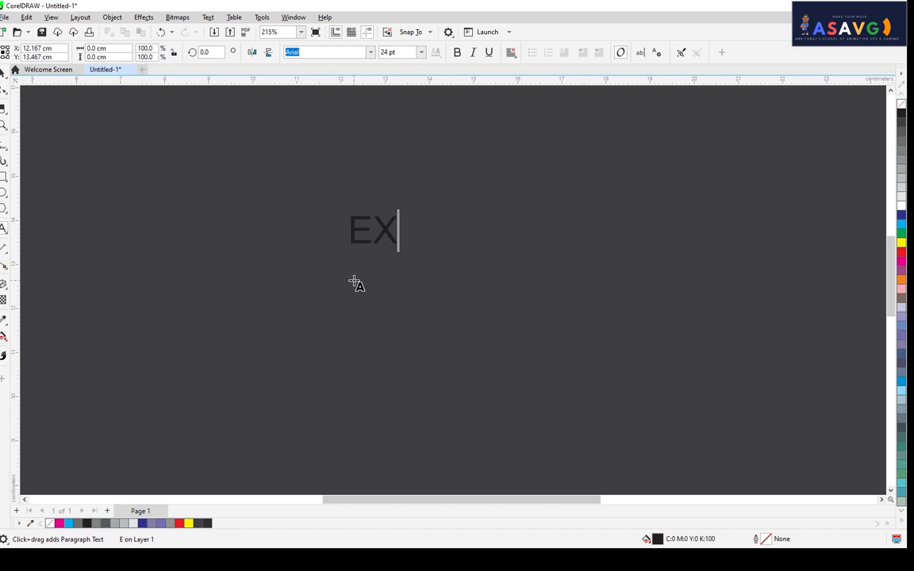
pyautogui.write('TRUDE')
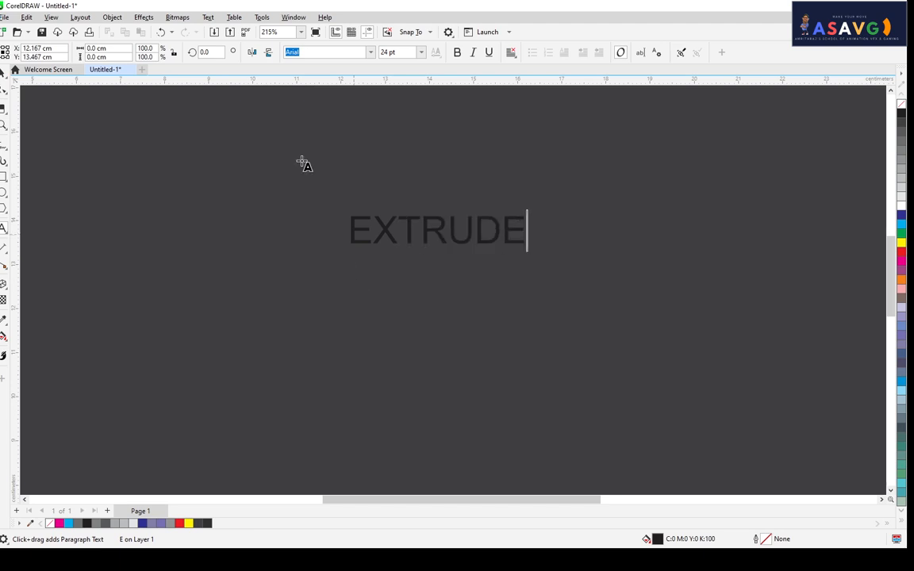
pyautogui.hotkey('ctrl', 'space')
pyautogui.moveTo(530, 247); pyautogui.dragTo(584, 258)
# Fill the EXTRUDE text with cyan and make it bold.
pyautogui.click(902, 224)
pyautogui.moveTo(496, 226); pyautogui.dragTo(470, 228)
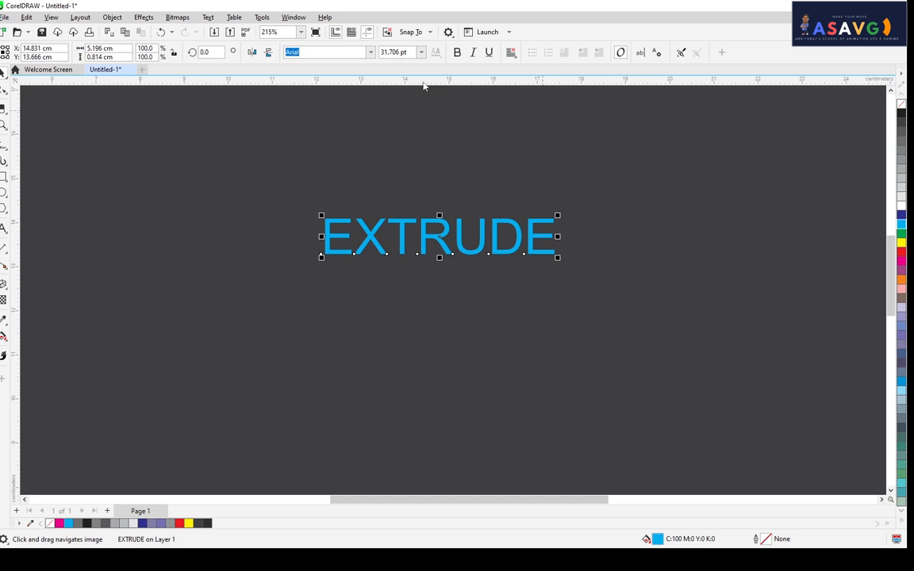
pyautogui.click(457, 52)
pyautogui.moveTo(447, 180); pyautogui.dragTo(385, 181)
pyautogui.scroll(2, 389, 180)
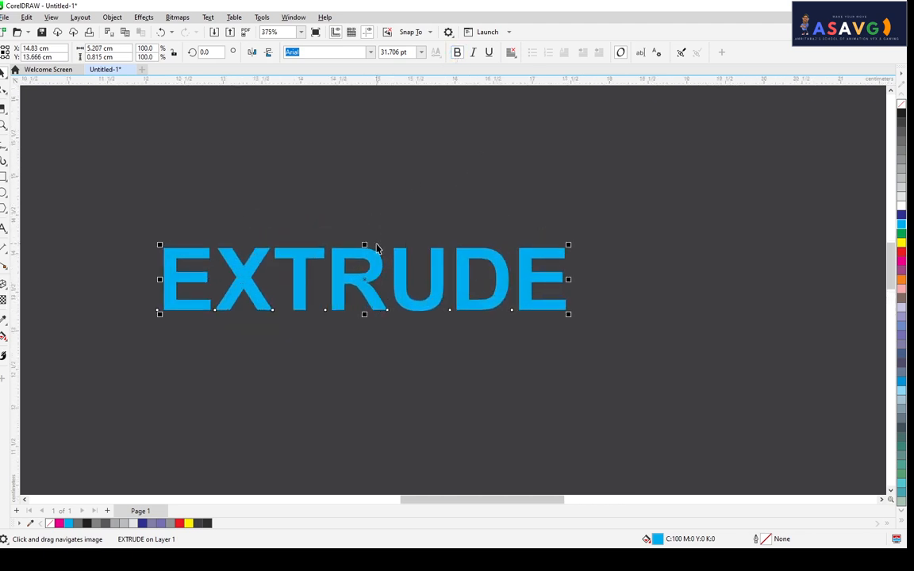
pyautogui.moveTo(378, 251); pyautogui.dragTo(373, 226)
# Extrude the EXTRUDE text toward the lower right, with the vanishing point at about 4.166, -2.595 cm and a depth of 3.
pyautogui.click(3, 286)
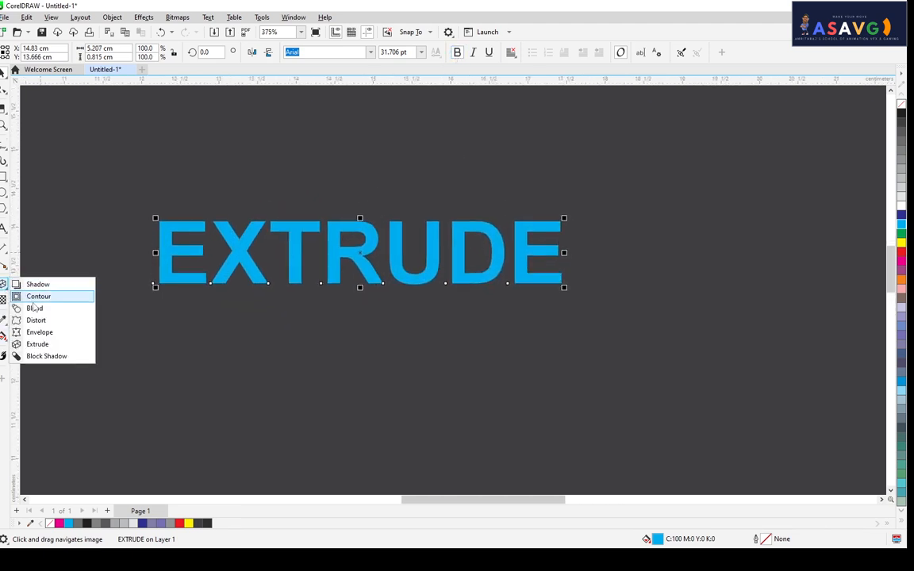
pyautogui.click(37, 343)
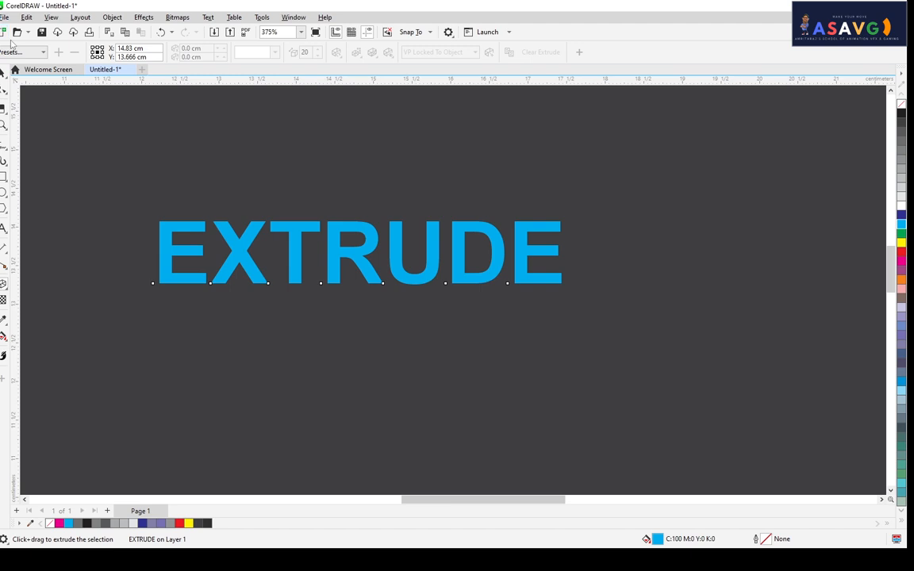
pyautogui.moveTo(295, 241); pyautogui.dragTo(680, 451)
pyautogui.moveTo(421, 300); pyautogui.dragTo(379, 265)
pyautogui.scroll(3, 395, 268)
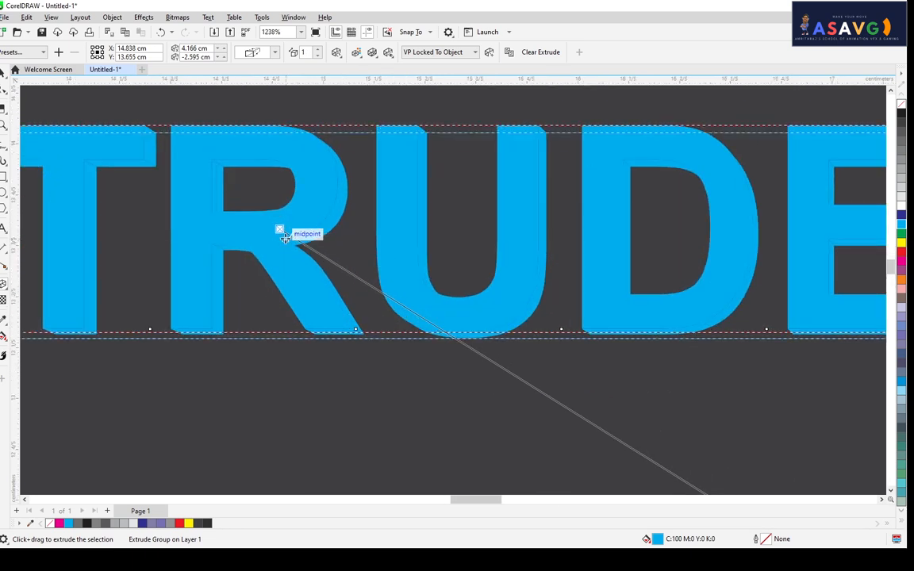
pyautogui.scroll(1, 302, 242)
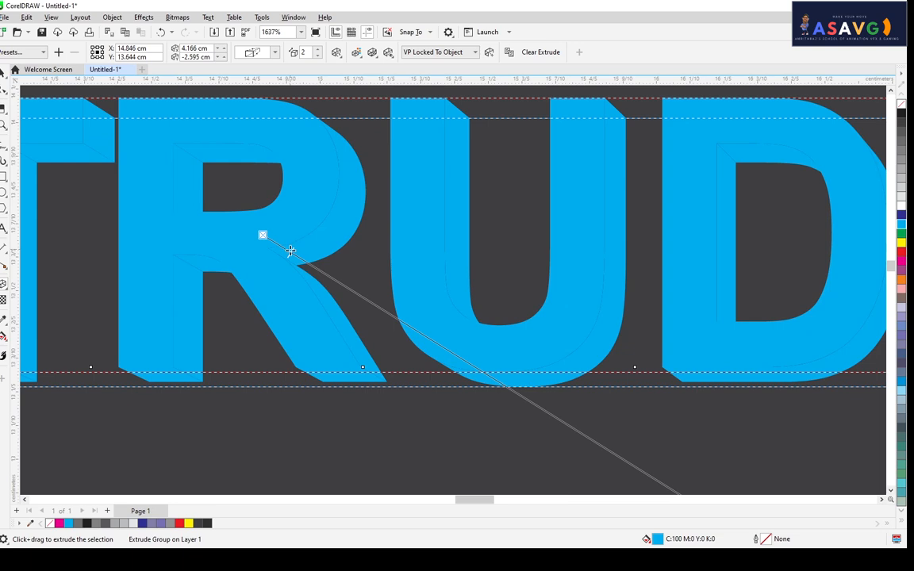
pyautogui.scroll(-3, 311, 265)
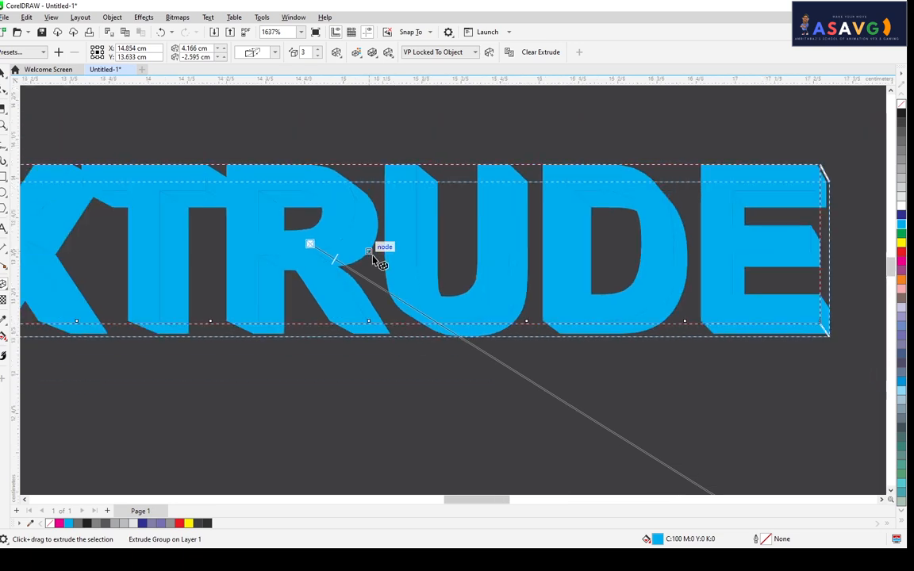
# Move the extrusion's vanishing point closer to the text, to about 2.145 cm horizontally and -0.253 cm vertically.
pyautogui.moveTo(490, 327); pyautogui.dragTo(483, 269)
pyautogui.moveTo(767, 466); pyautogui.dragTo(600, 334)
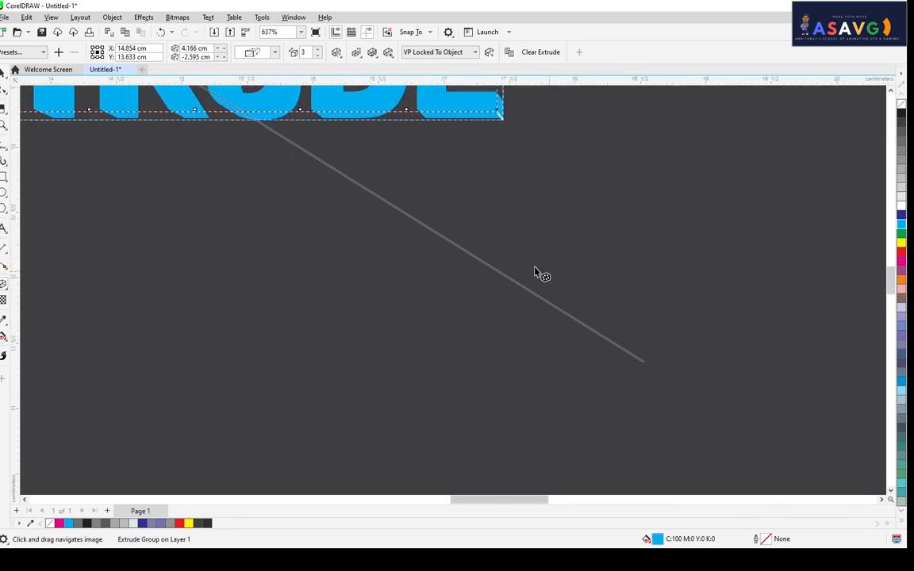
pyautogui.scroll(-1, 534, 267)
pyautogui.moveTo(645, 355); pyautogui.dragTo(556, 268)
pyautogui.moveTo(580, 307); pyautogui.dragTo(610, 350)
pyautogui.moveTo(583, 307); pyautogui.dragTo(553, 261)
pyautogui.moveTo(309, 170); pyautogui.dragTo(357, 187)
pyautogui.scroll(1, 357, 191)
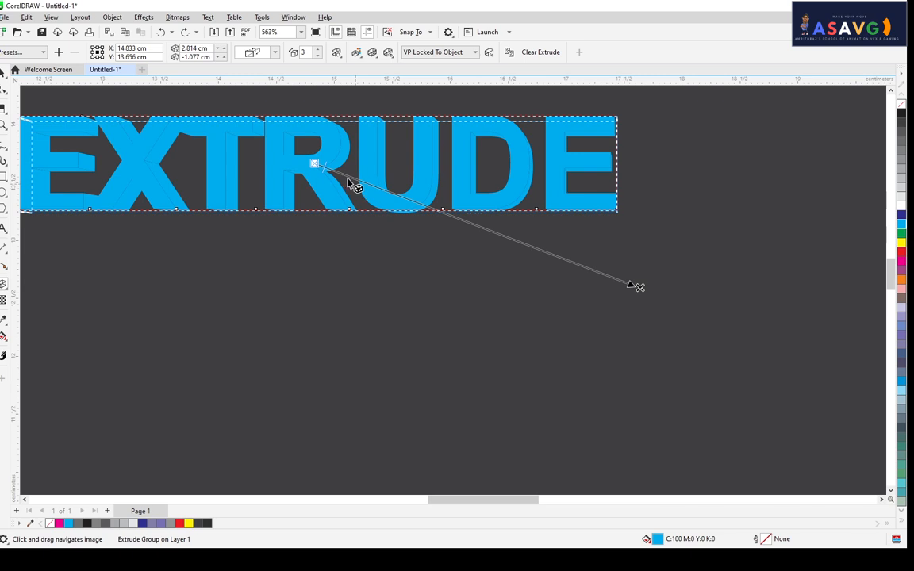
pyautogui.moveTo(639, 288); pyautogui.dragTo(562, 192)
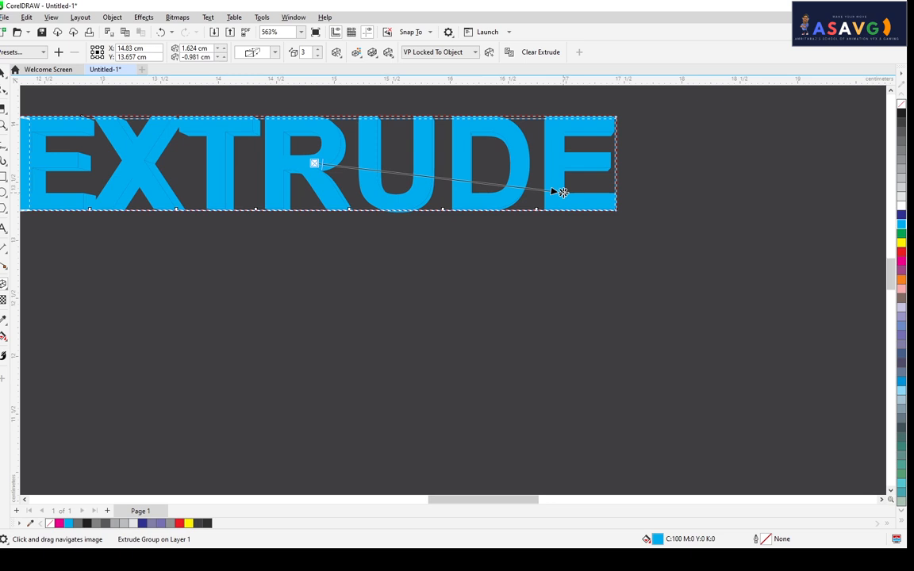
pyautogui.scroll(4, 477, 262)
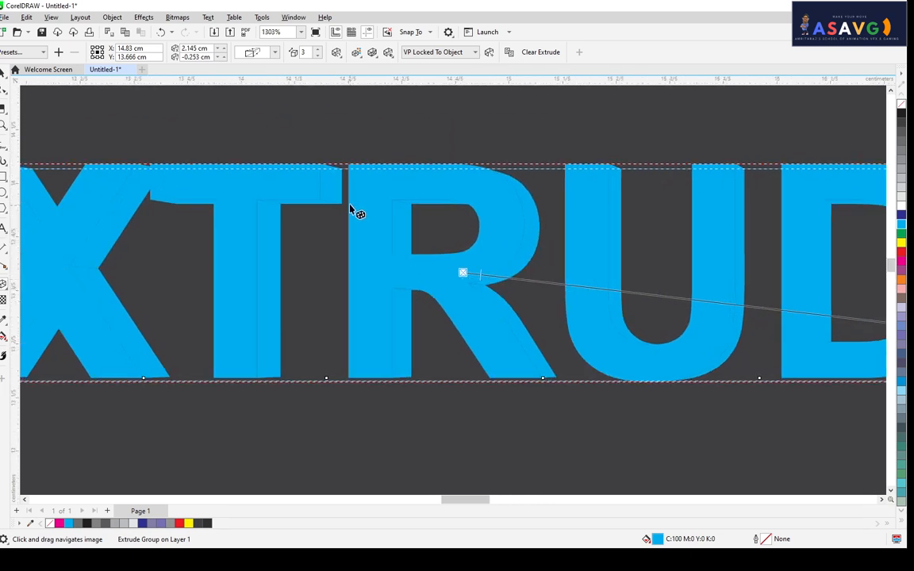
# Apply the Extrude Top Left preset to the text and reduce its extrusion depth to 1.
pyautogui.click(31, 52)
pyautogui.click(20, 64)
pyautogui.scroll(-6, 361, 176)
pyautogui.scroll(1, 361, 187)
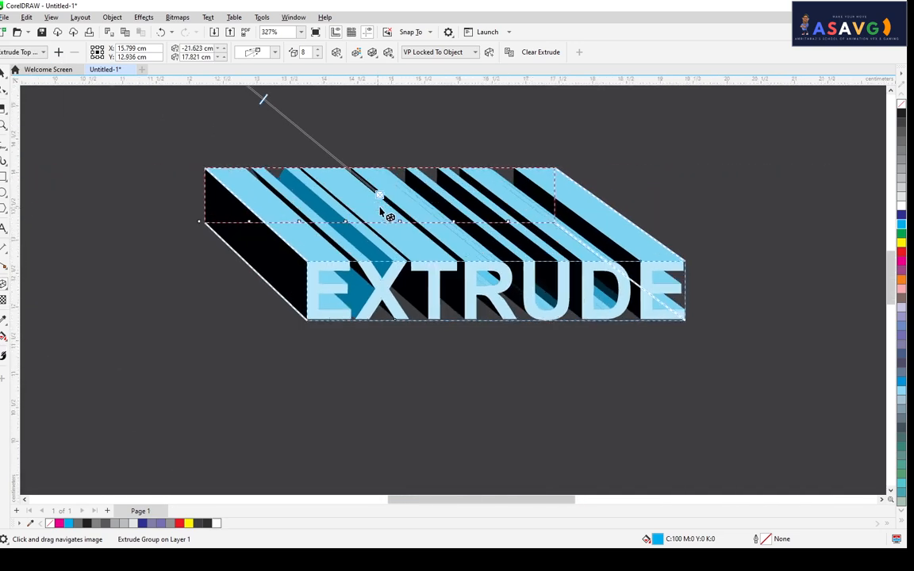
pyautogui.scroll(-4, 279, 157)
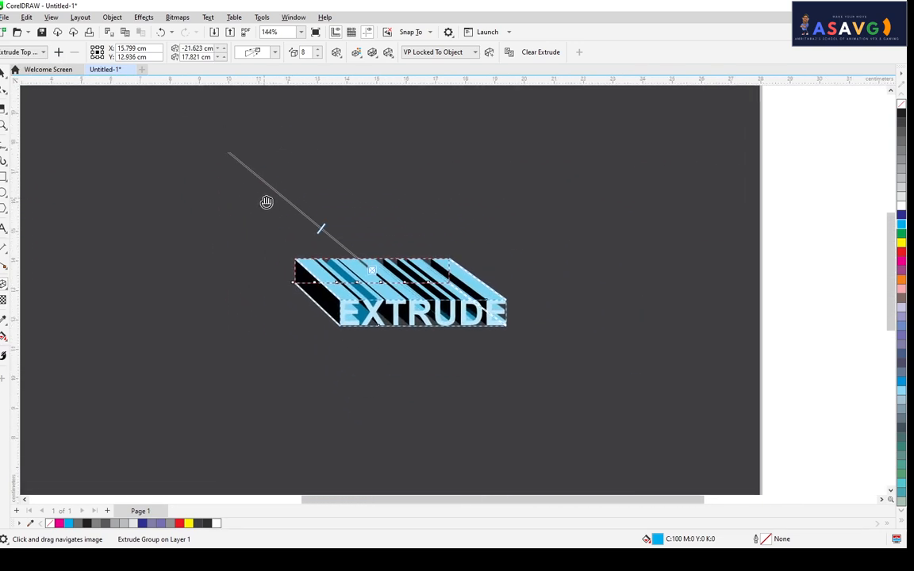
pyautogui.moveTo(326, 239); pyautogui.dragTo(361, 274)
pyautogui.scroll(5, 396, 322)
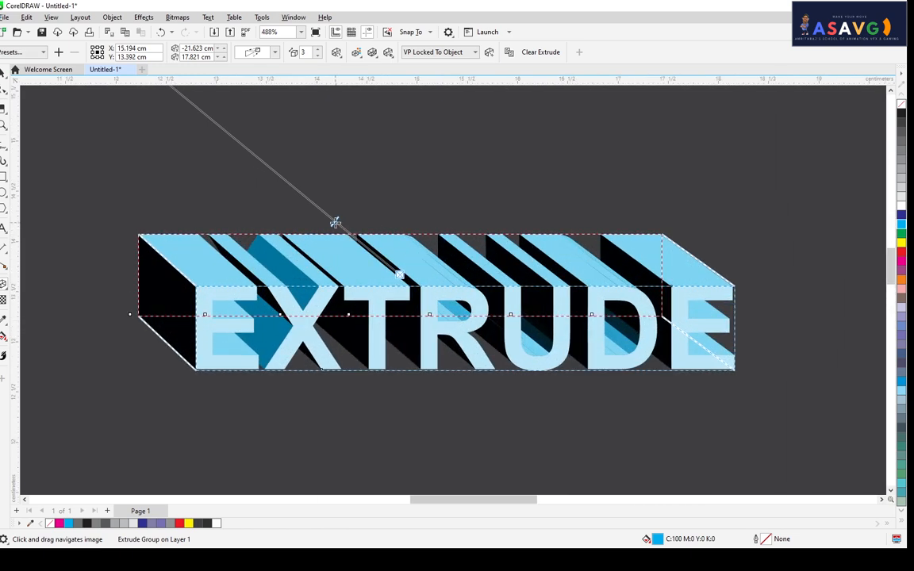
pyautogui.scroll(2, 331, 223)
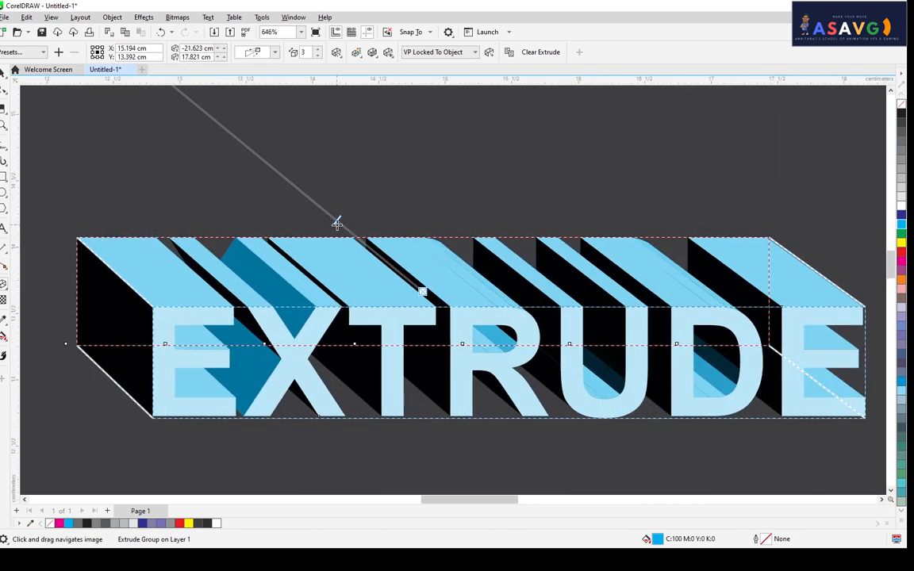
pyautogui.moveTo(348, 236); pyautogui.dragTo(388, 282)
pyautogui.scroll(-5, 361, 261)
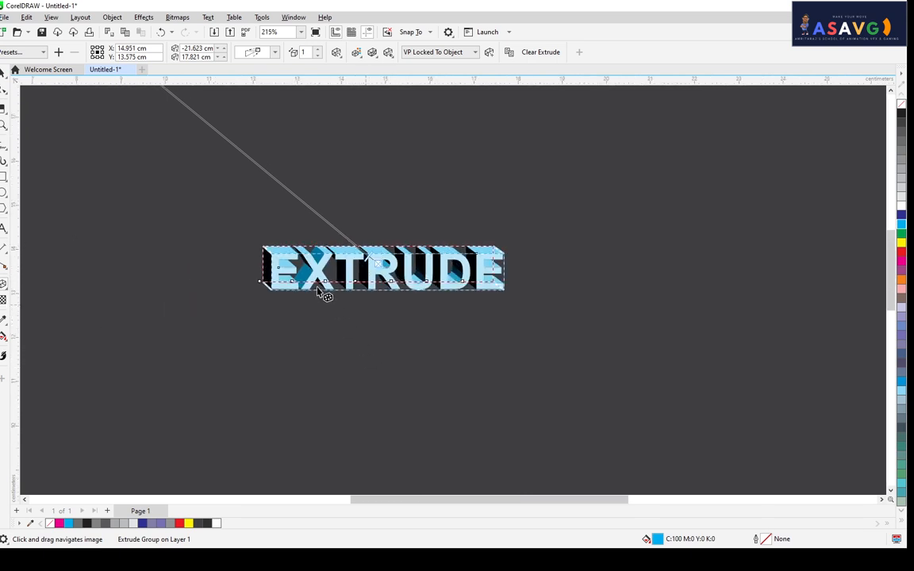
# Apply the Extrude Top preset to the text and shorten its extrusion to a depth of 1.
pyautogui.moveTo(384, 311); pyautogui.dragTo(340, 211)
pyautogui.click(9, 52)
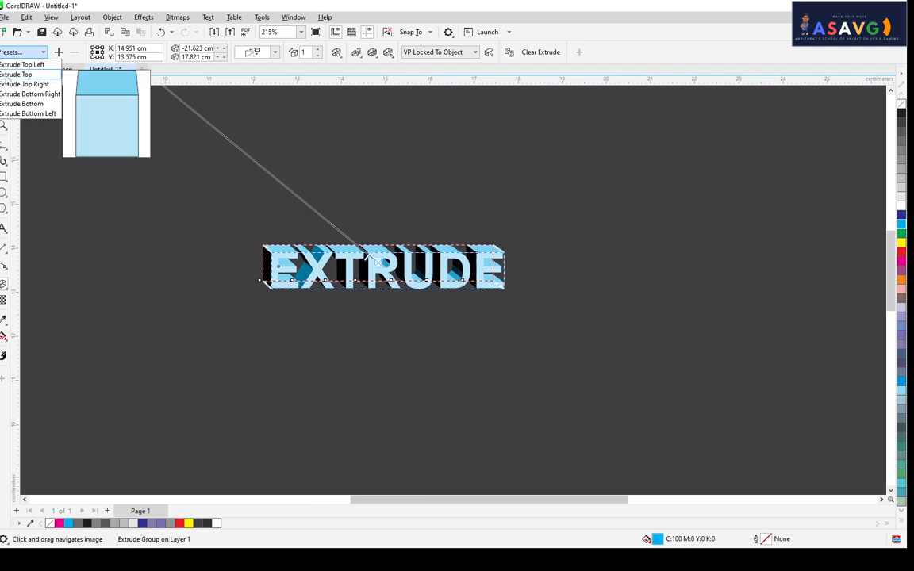
pyautogui.click(6, 74)
pyautogui.moveTo(378, 112); pyautogui.dragTo(405, 322)
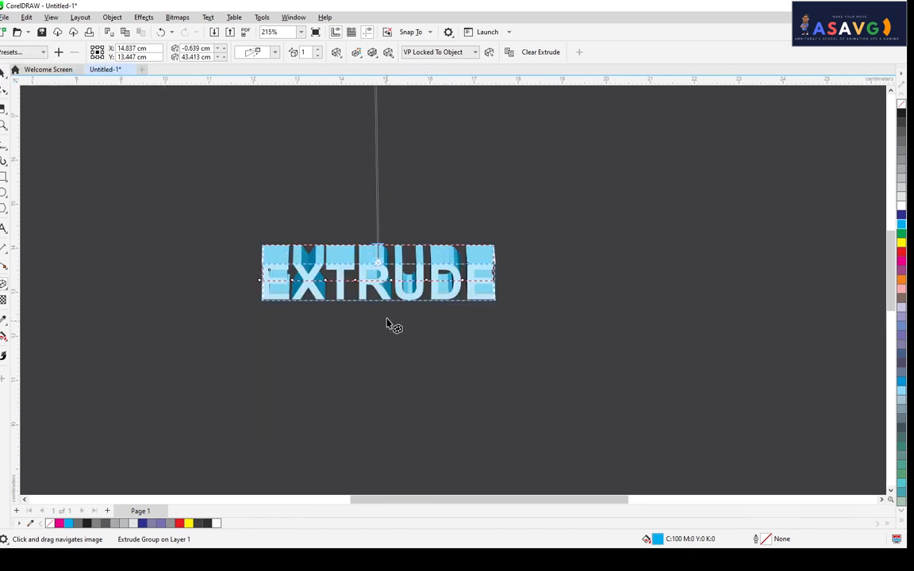
pyautogui.scroll(3, 387, 324)
# Apply the Extrude Bottom Right preset to the text and shorten its extrusion to a depth of 1.
pyautogui.click(10, 52)
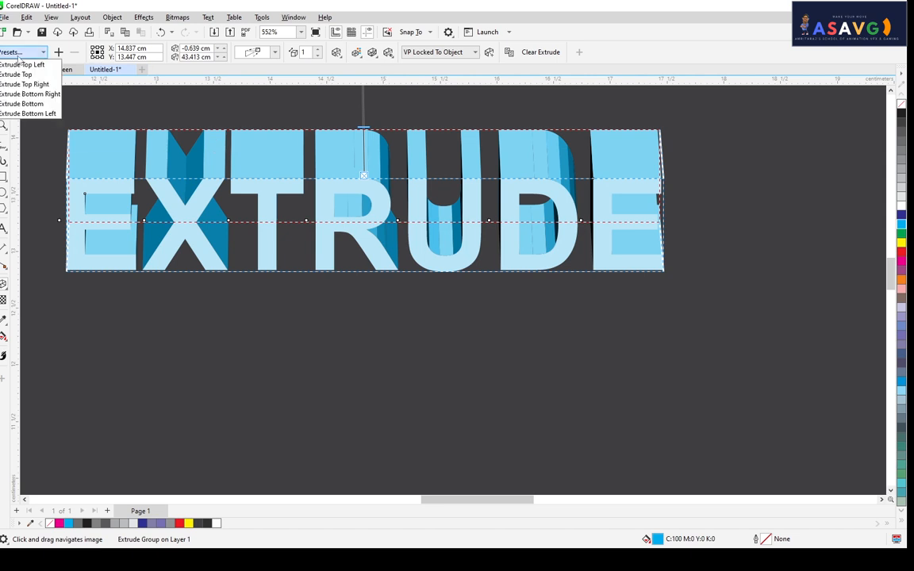
pyautogui.click(10, 93)
pyautogui.scroll(-5, 397, 188)
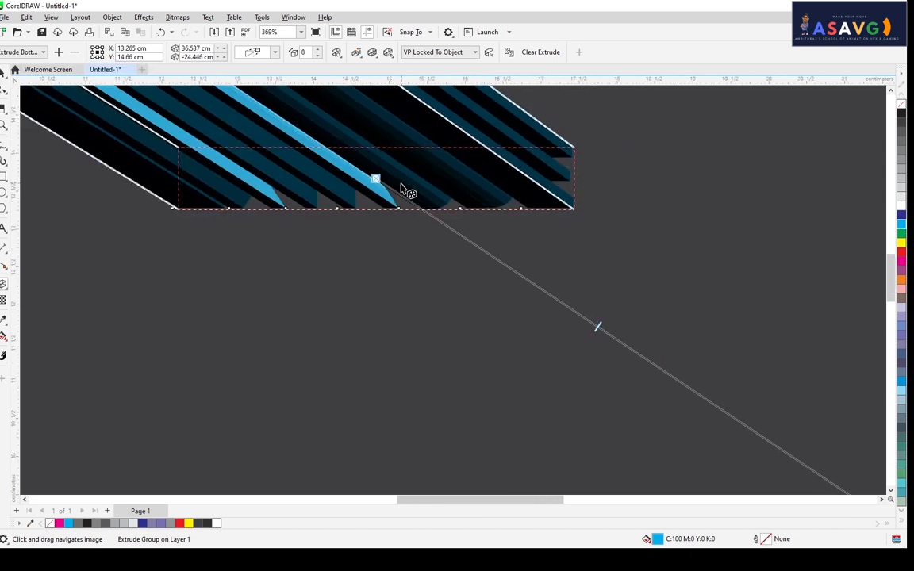
pyautogui.moveTo(398, 192); pyautogui.dragTo(388, 194)
pyautogui.scroll(2, 392, 213)
pyautogui.scroll(1, 411, 198)
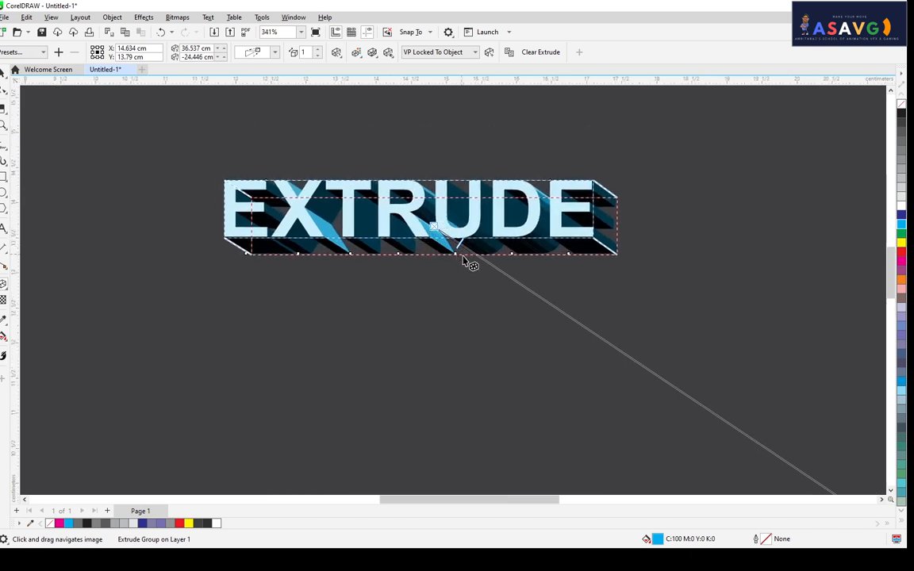
# Apply the Extrude Bottom Left preset to the text and shorten its extrusion to a depth of 1.
pyautogui.click(31, 52)
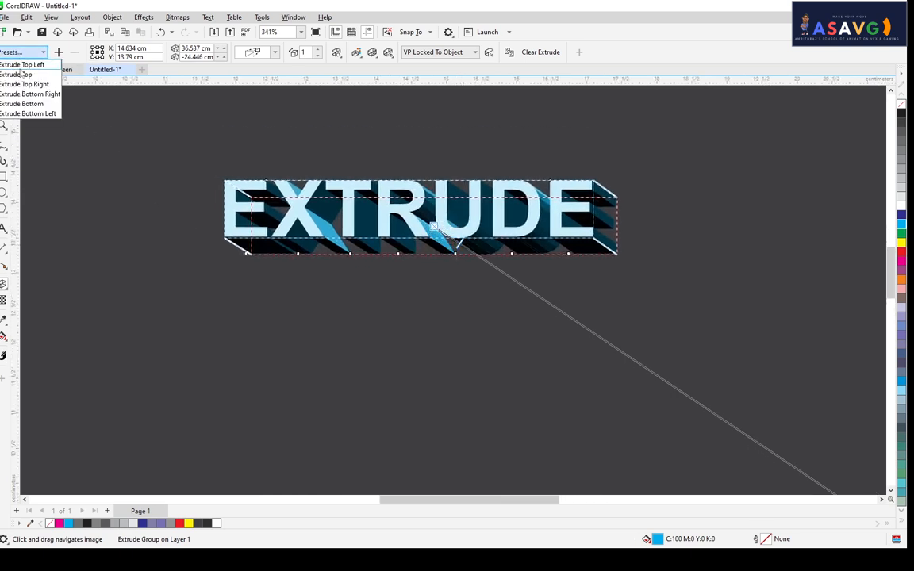
pyautogui.click(29, 112)
pyautogui.scroll(-2, 423, 216)
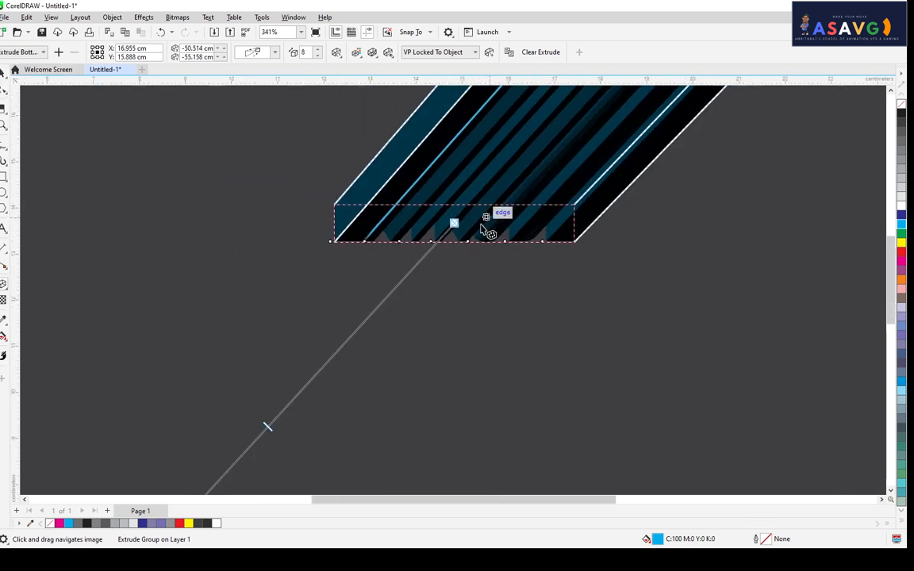
pyautogui.moveTo(338, 361); pyautogui.dragTo(453, 253)
pyautogui.scroll(3, 506, 168)
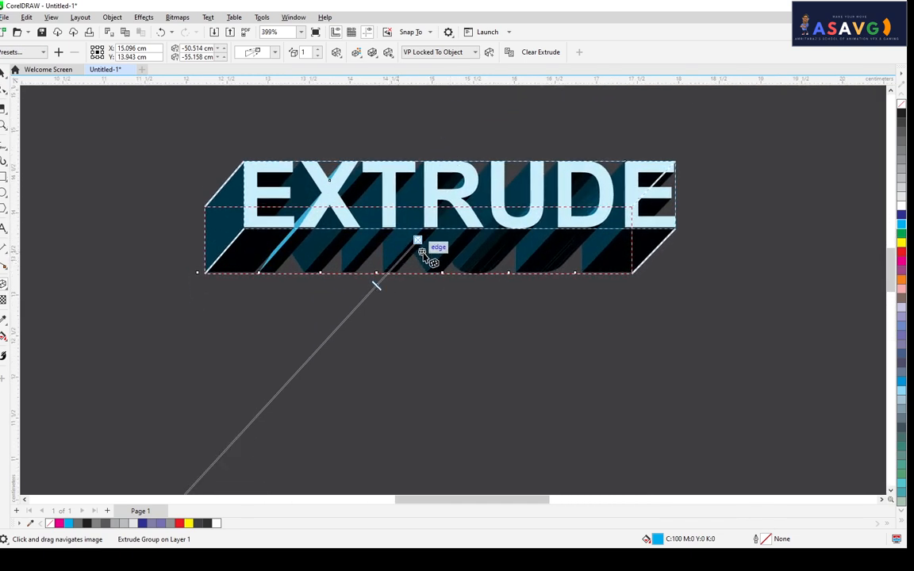
# Bring the extrusion's distant vanishing point close to the text, at about -3.19 cm horizontally and -5.997 cm vertically.
pyautogui.scroll(-5, 423, 284)
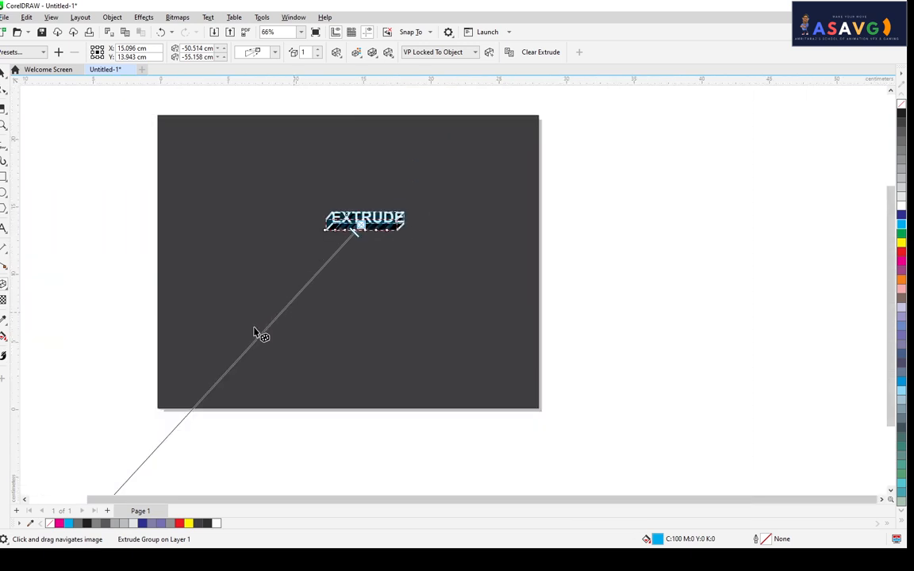
pyautogui.moveTo(254, 332); pyautogui.dragTo(294, 292)
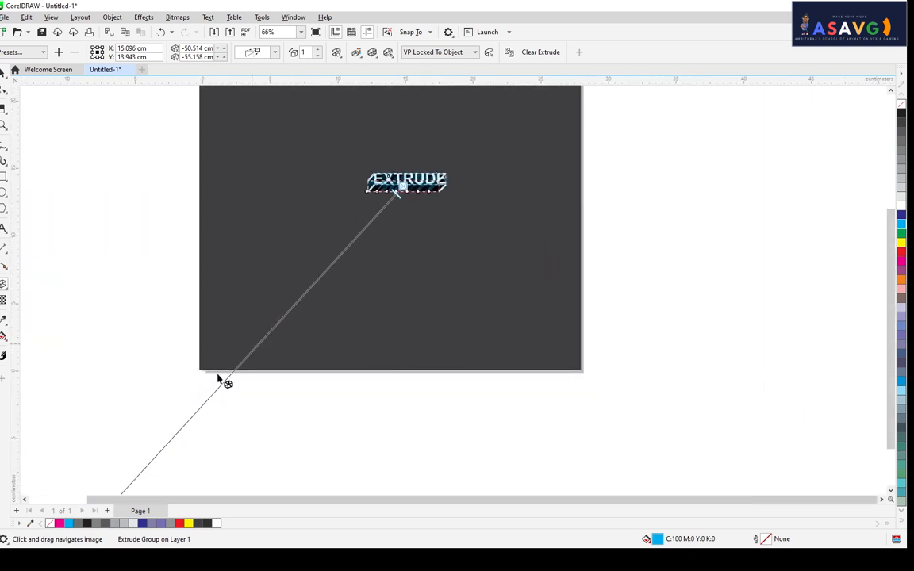
pyautogui.moveTo(205, 393); pyautogui.dragTo(447, 126)
pyautogui.scroll(-3, 317, 306)
pyautogui.scroll(-1, 318, 311)
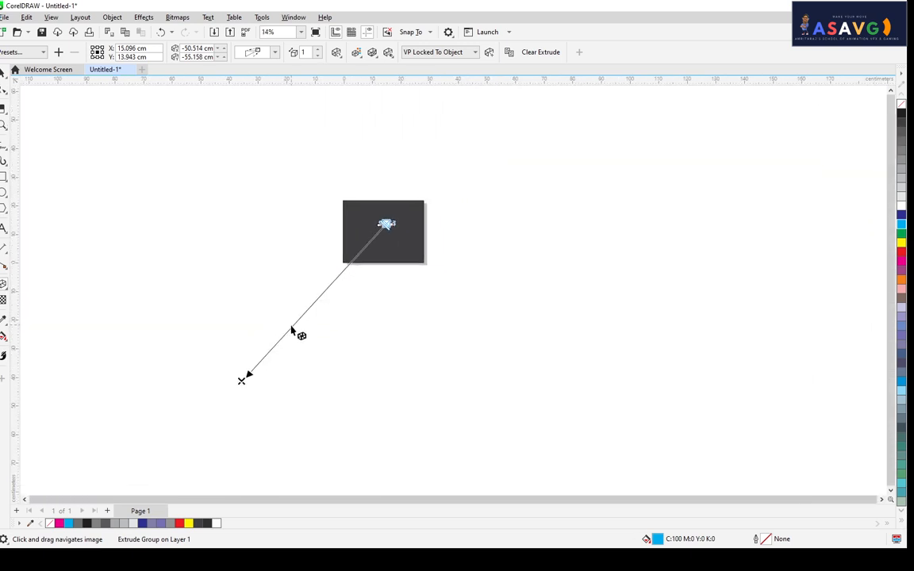
pyautogui.moveTo(242, 380); pyautogui.dragTo(362, 270)
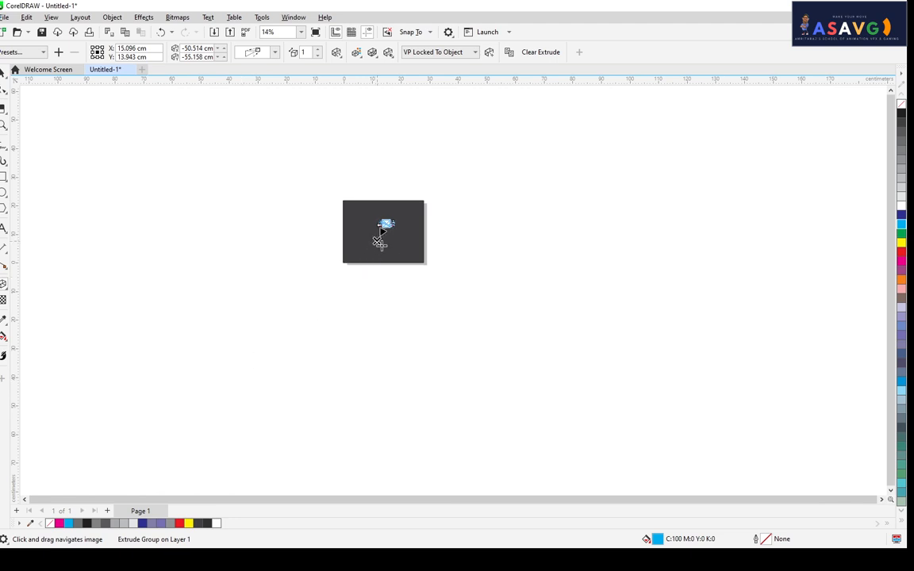
pyautogui.scroll(7, 402, 232)
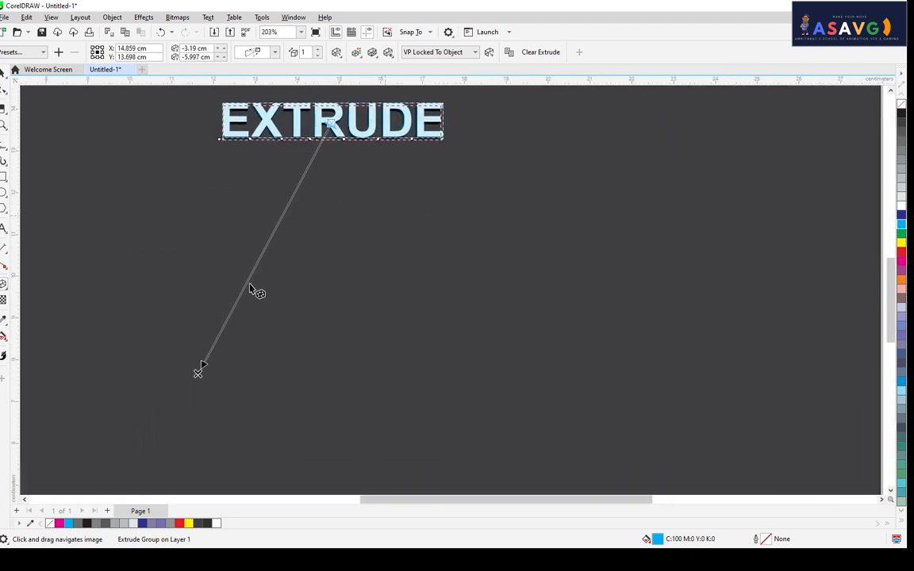
pyautogui.moveTo(199, 374); pyautogui.dragTo(404, 166)
pyautogui.moveTo(165, 196); pyautogui.dragTo(232, 222)
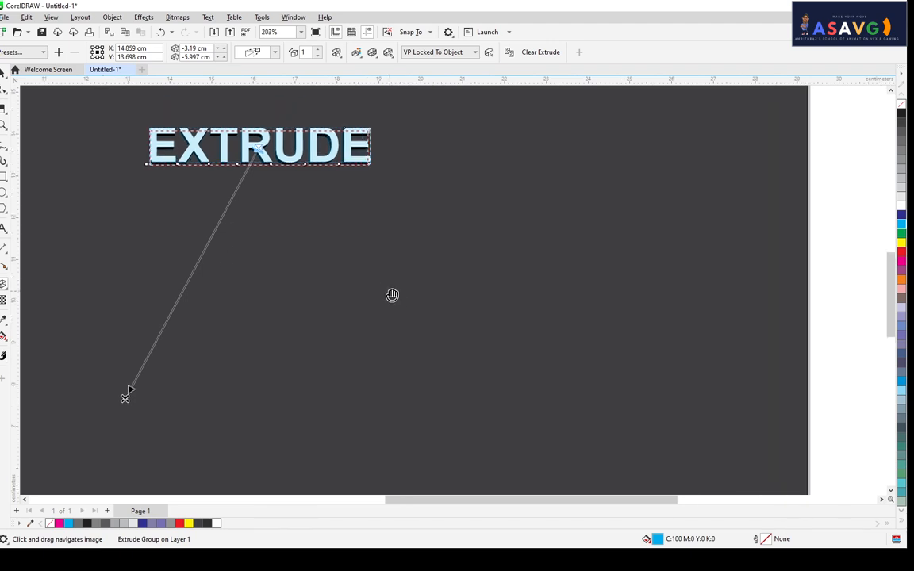
# Increase the extrusion depth of the text to 11.
pyautogui.click(321, 50)
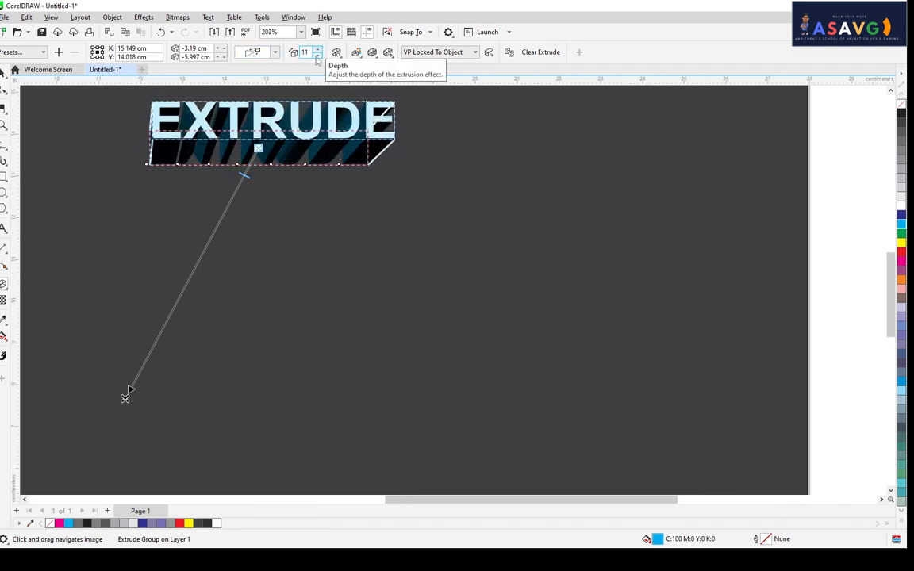
pyautogui.click(318, 56)
pyautogui.click(319, 50)
pyautogui.click(319, 50)
pyautogui.moveTo(371, 261); pyautogui.dragTo(380, 280)
pyautogui.moveTo(340, 150); pyautogui.dragTo(459, 228)
pyautogui.scroll(2, 422, 213)
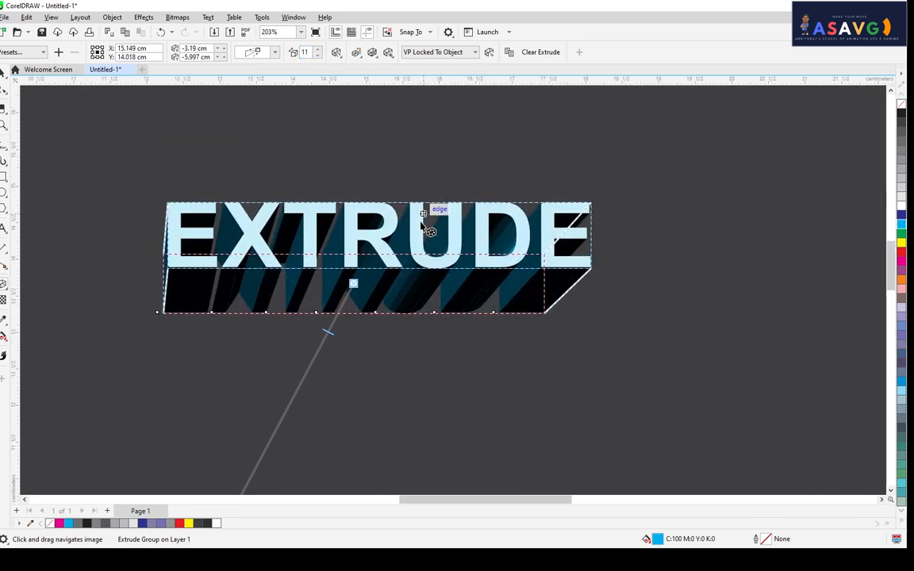
# Color the extrusion with a solid dark mauve instead of the object's own fill.
pyautogui.click(358, 56)
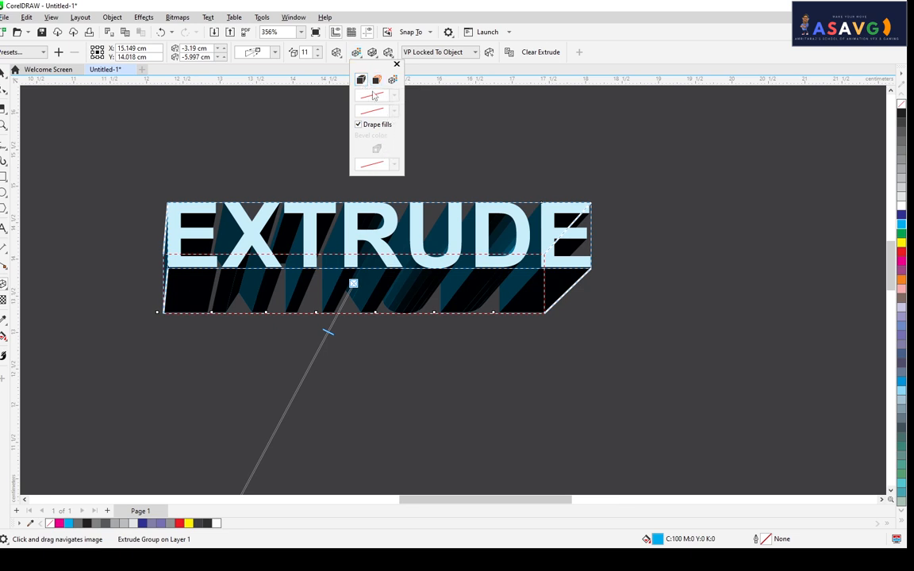
pyautogui.click(377, 80)
pyautogui.click(394, 107)
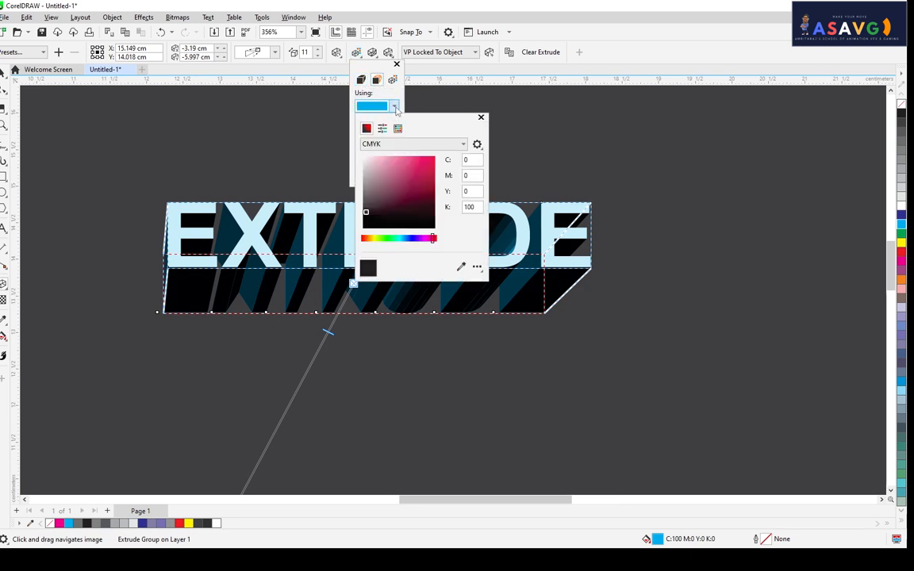
pyautogui.moveTo(379, 183); pyautogui.dragTo(413, 170)
pyautogui.click(411, 164)
pyautogui.click(387, 194)
# Apply color shading to the extrusion, running from cyan to a crimson of C 0, M 100, Y 56, K 0.
pyautogui.click(394, 91)
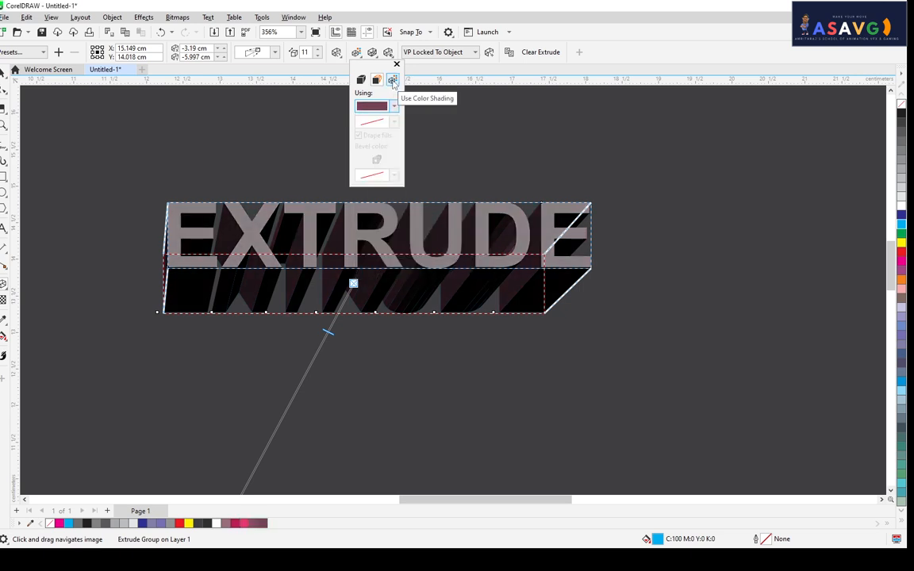
pyautogui.click(393, 81)
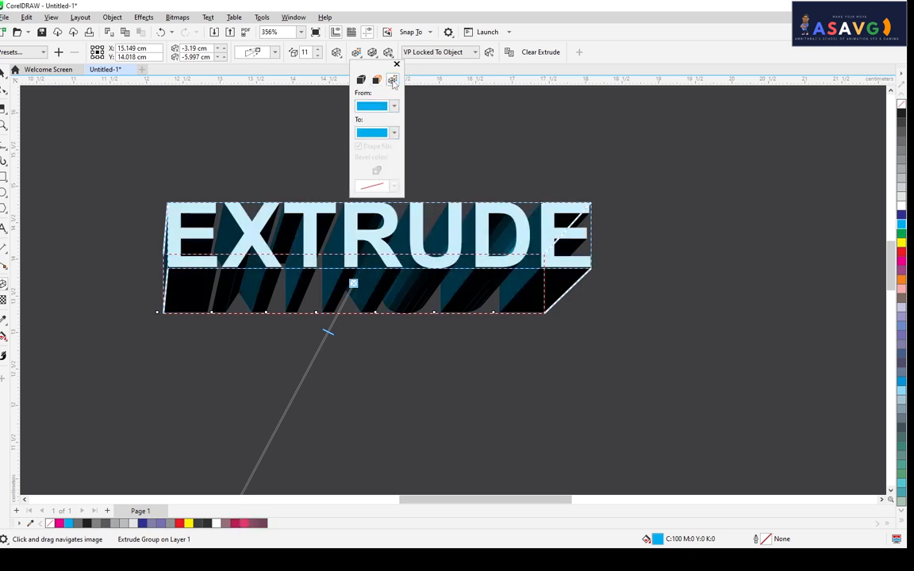
pyautogui.click(393, 132)
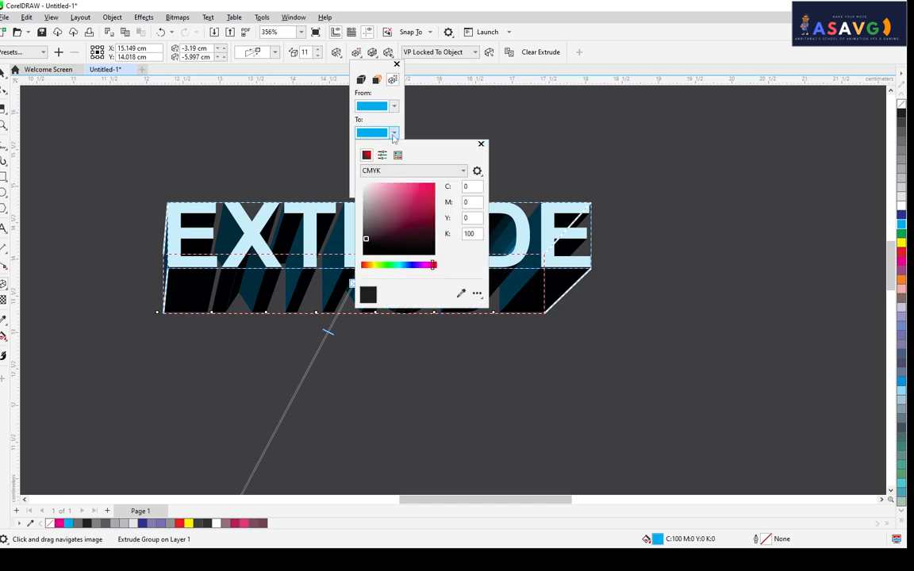
pyautogui.click(433, 184)
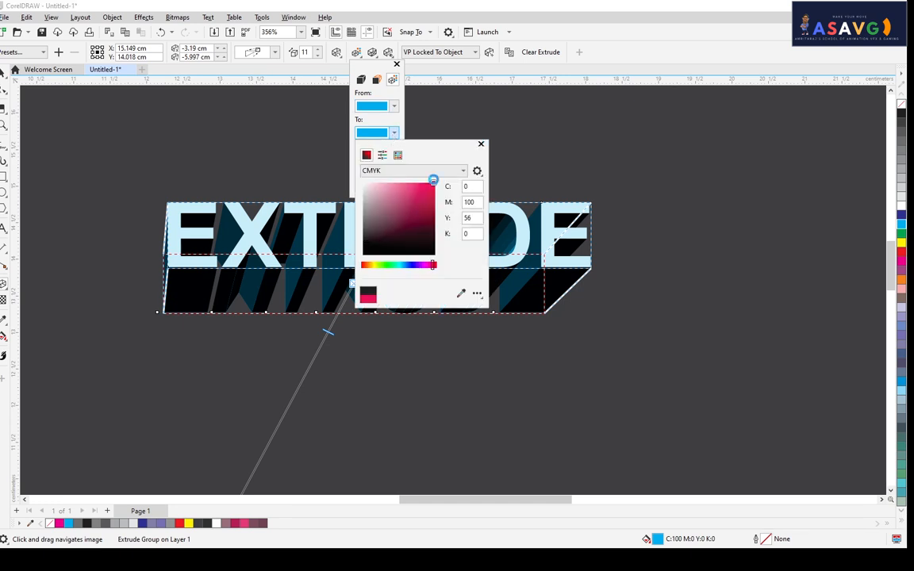
pyautogui.click(426, 121)
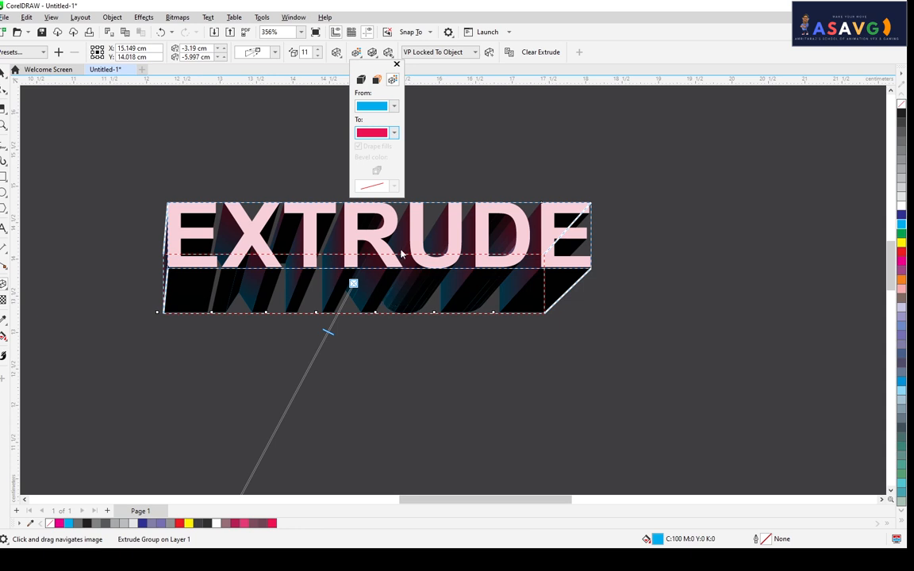
# Try the perspective and parallel extrusion types on the text, ending on the one with the large front face shrinking toward the back.
pyautogui.click(268, 59)
pyautogui.click(254, 53)
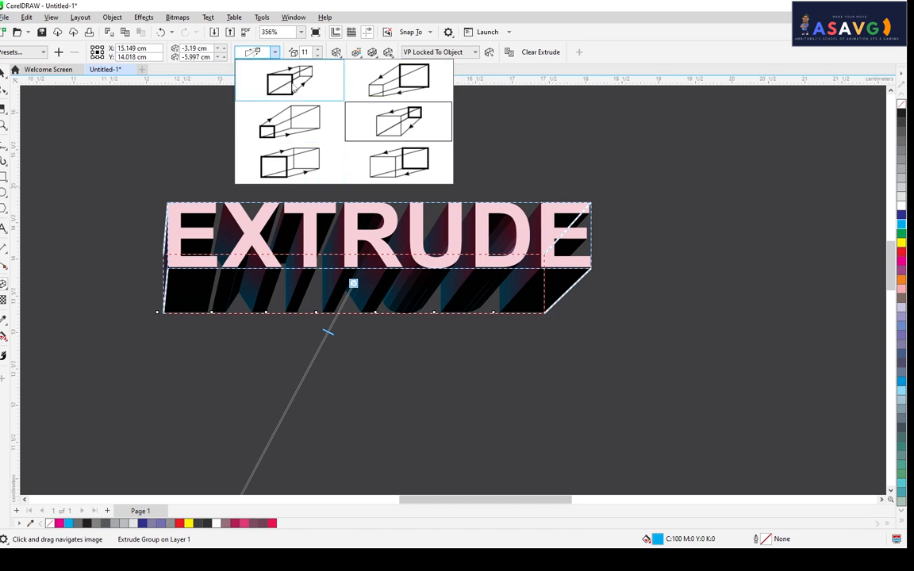
pyautogui.click(294, 90)
pyautogui.click(273, 53)
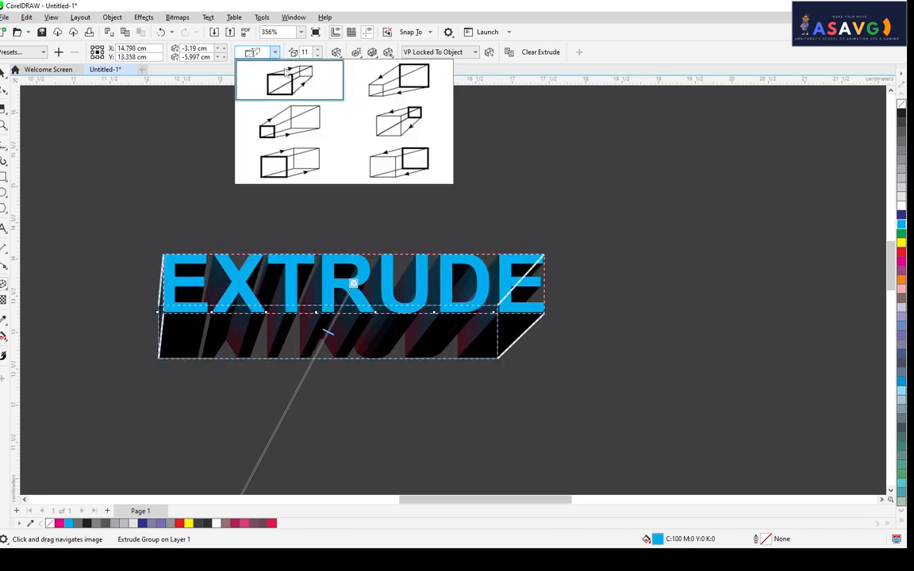
pyautogui.click(394, 87)
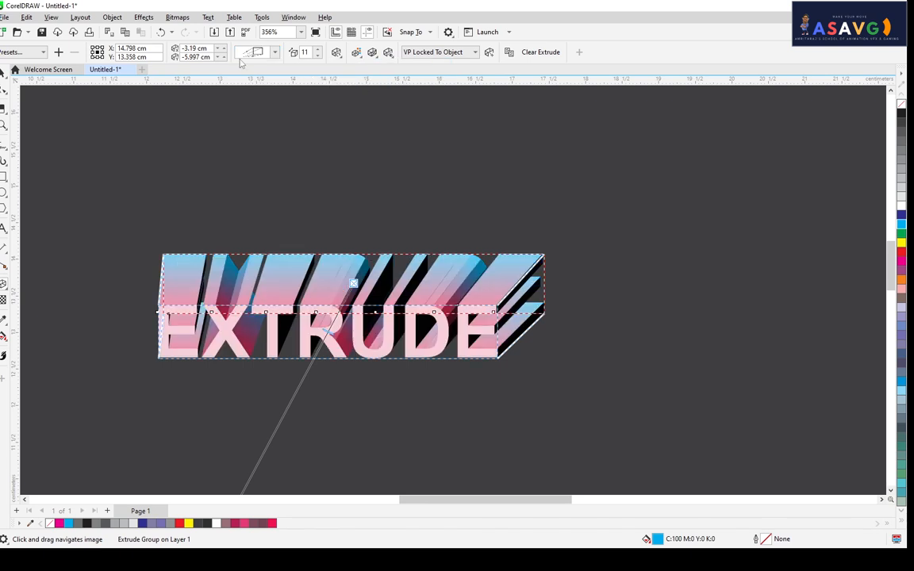
pyautogui.click(274, 53)
pyautogui.click(254, 146)
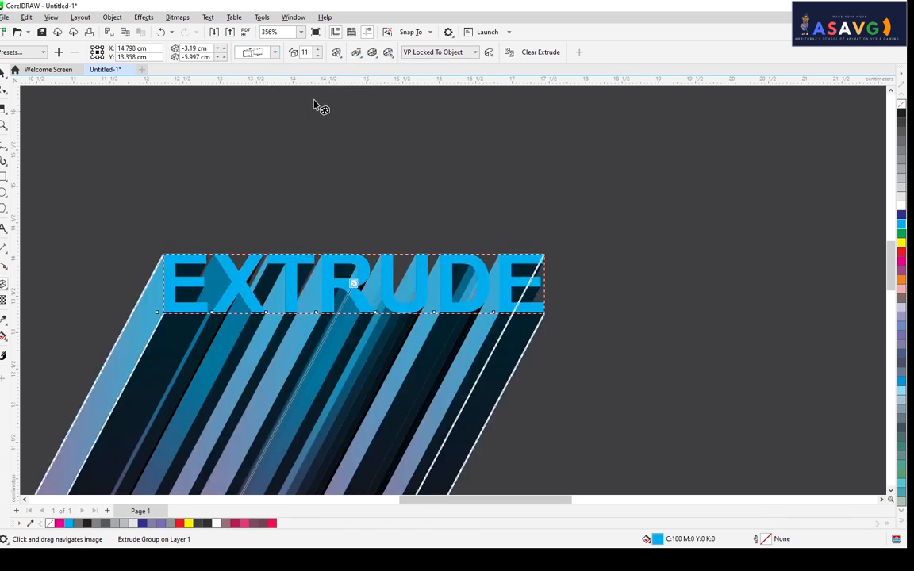
pyautogui.click(274, 53)
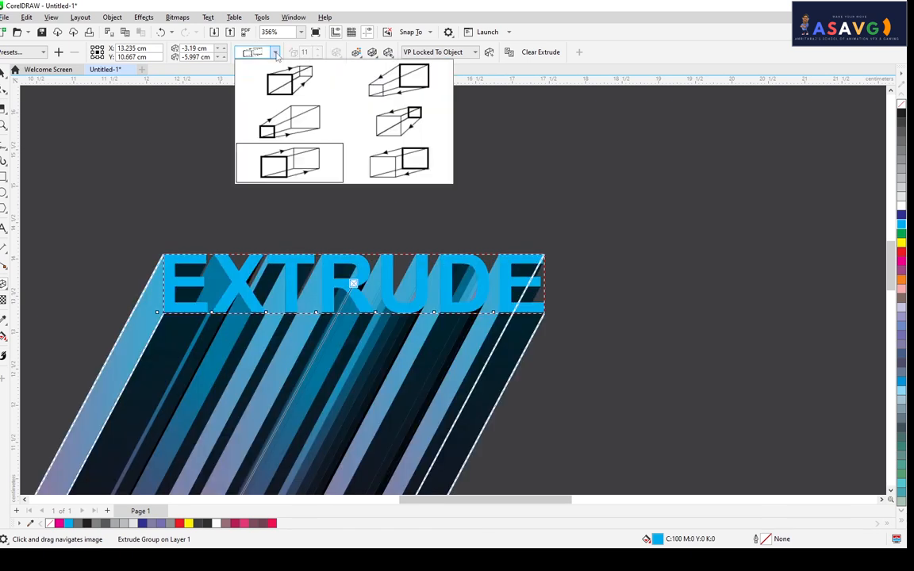
pyautogui.click(390, 159)
pyautogui.click(274, 53)
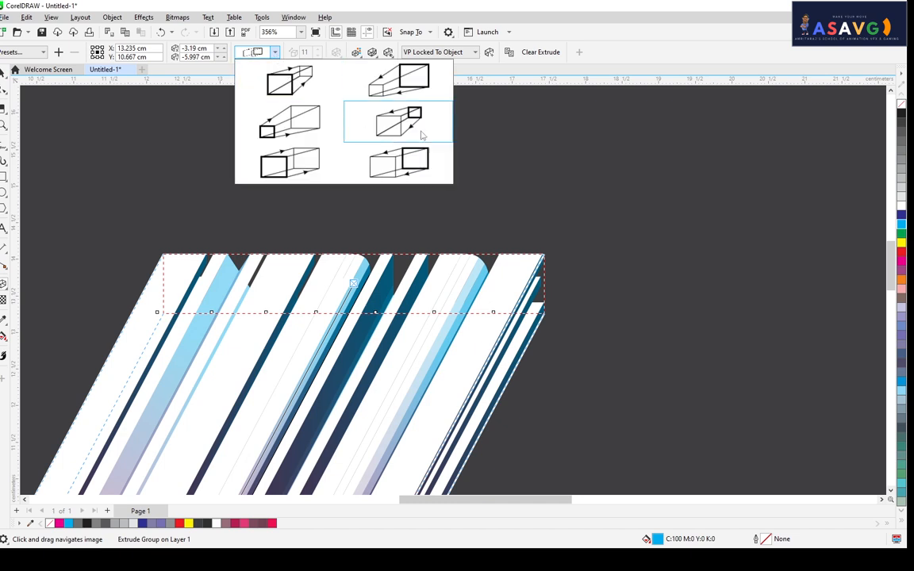
pyautogui.click(398, 121)
pyautogui.click(274, 53)
pyautogui.click(289, 80)
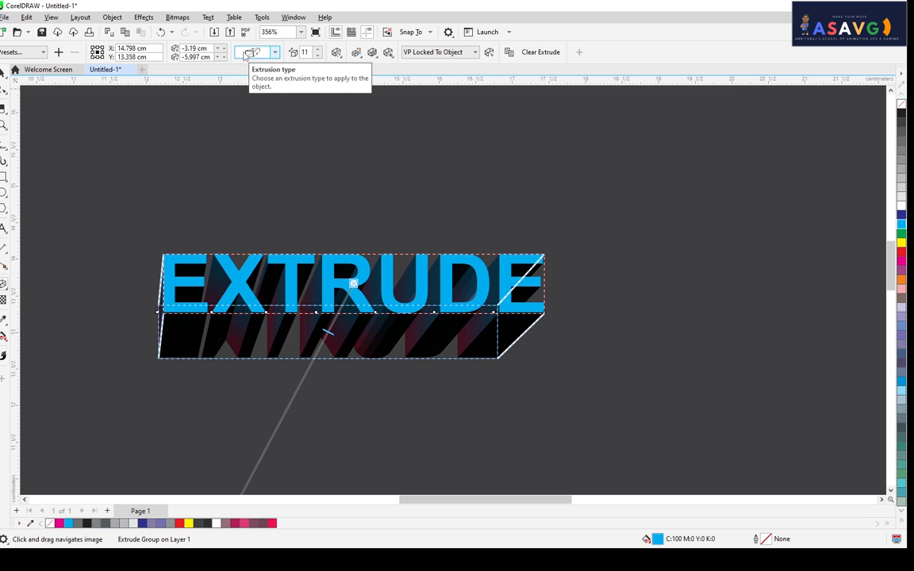
# Clear the extrusion from the EXTRUDE text.
pyautogui.click(541, 51)
pyautogui.moveTo(418, 242); pyautogui.dragTo(447, 225)
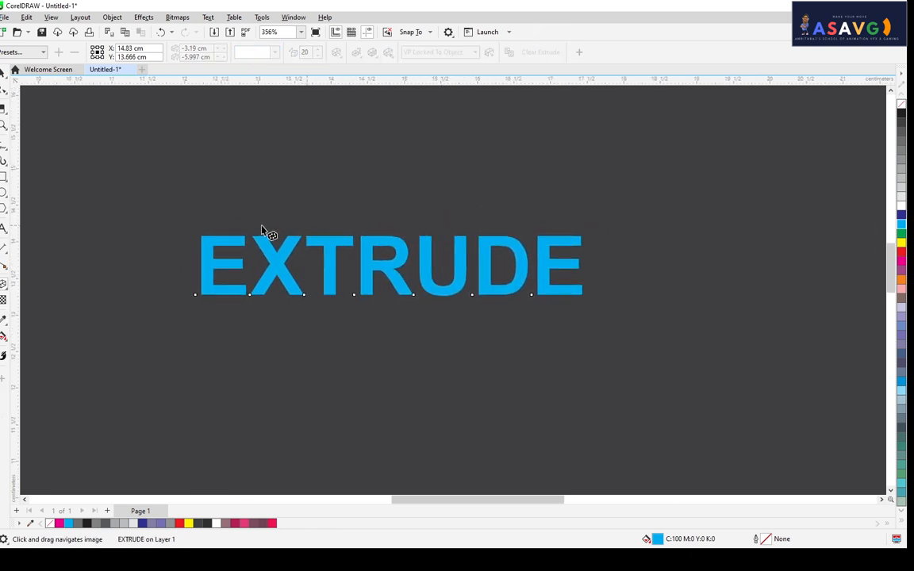
# Add a block shadow above the text, about 1.09 cm deep at an angle of about 62.7 degrees.
pyautogui.click(3, 285)
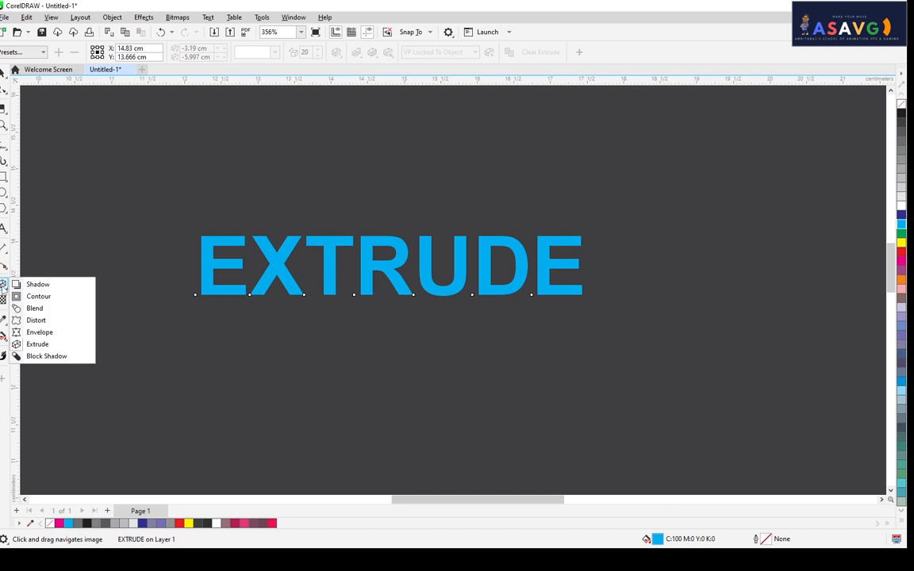
pyautogui.click(33, 327)
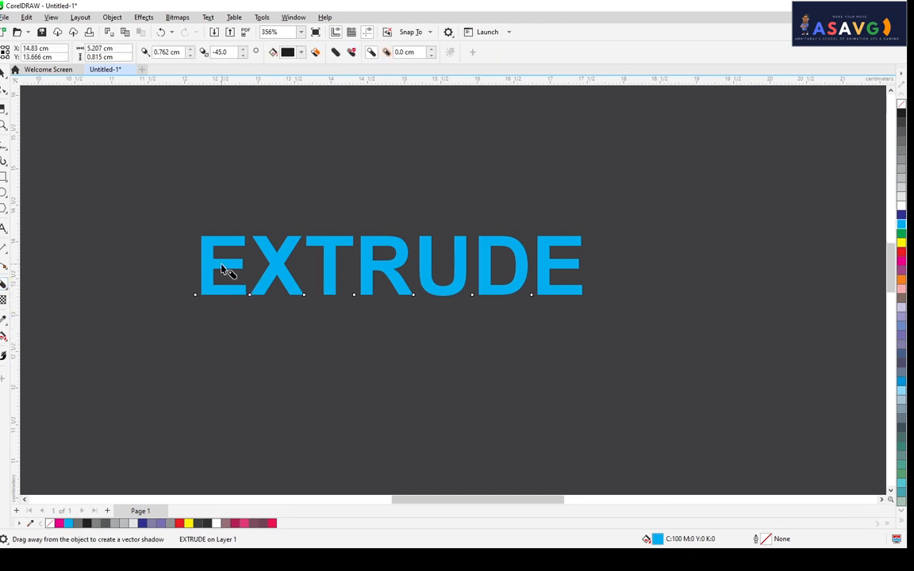
pyautogui.moveTo(392, 266); pyautogui.dragTo(589, 295)
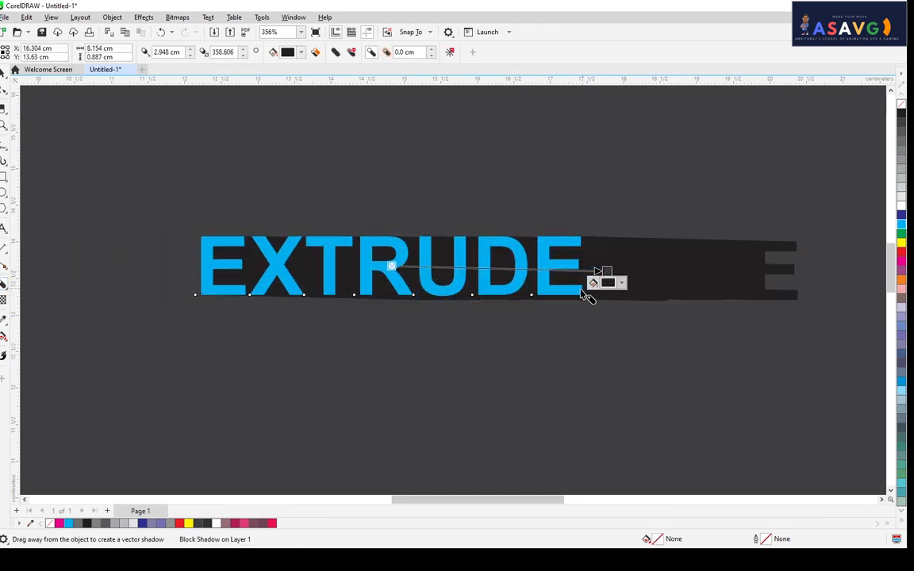
pyautogui.hotkey('ctrl', 'z')
pyautogui.moveTo(424, 278); pyautogui.dragTo(428, 197)
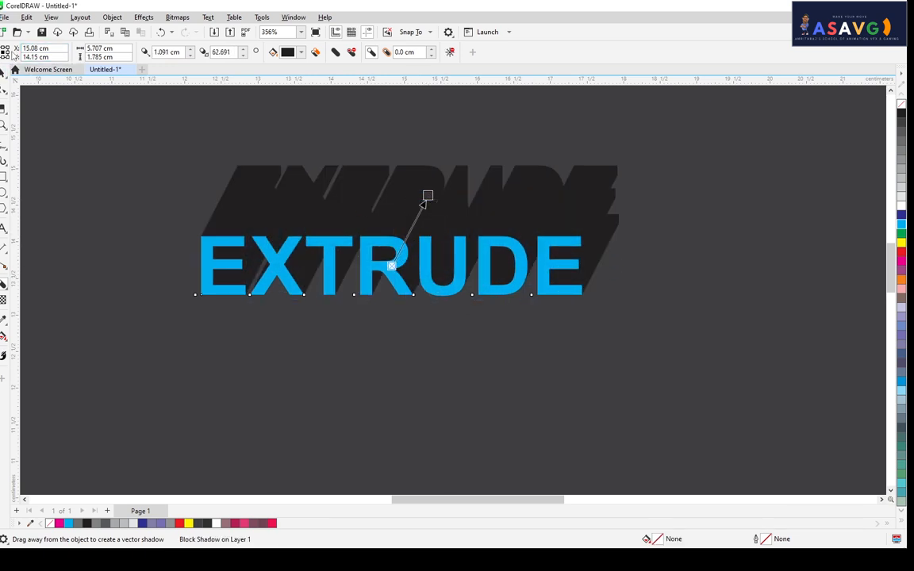
# Reshape the block shadow so it falls slightly up and to the left, about 0.37 cm deep at about 165.9 degrees.
pyautogui.scroll(3, 426, 215)
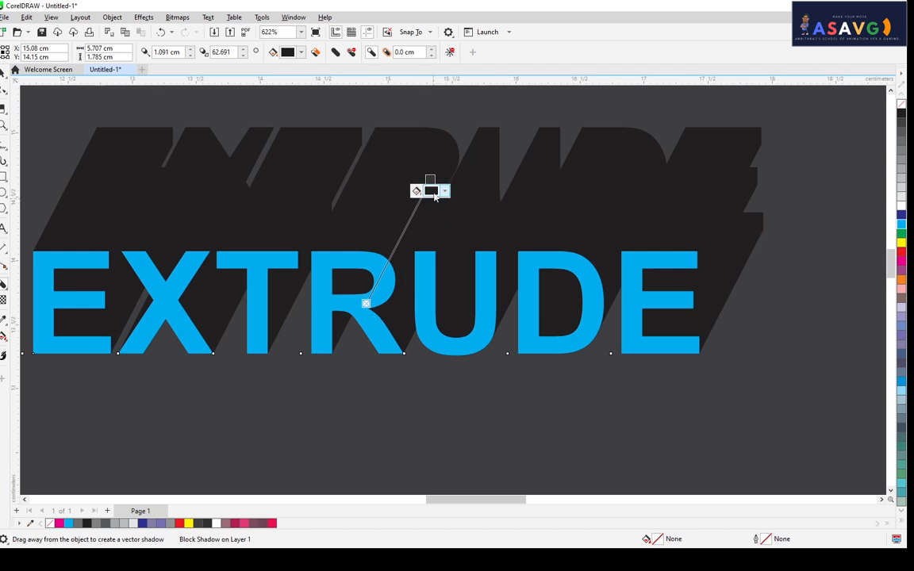
pyautogui.moveTo(430, 187); pyautogui.dragTo(136, 178)
pyautogui.scroll(-3, 736, 250)
pyautogui.scroll(-2, 290, 235)
pyautogui.moveTo(191, 202); pyautogui.dragTo(450, 258)
pyautogui.scroll(1, 357, 278)
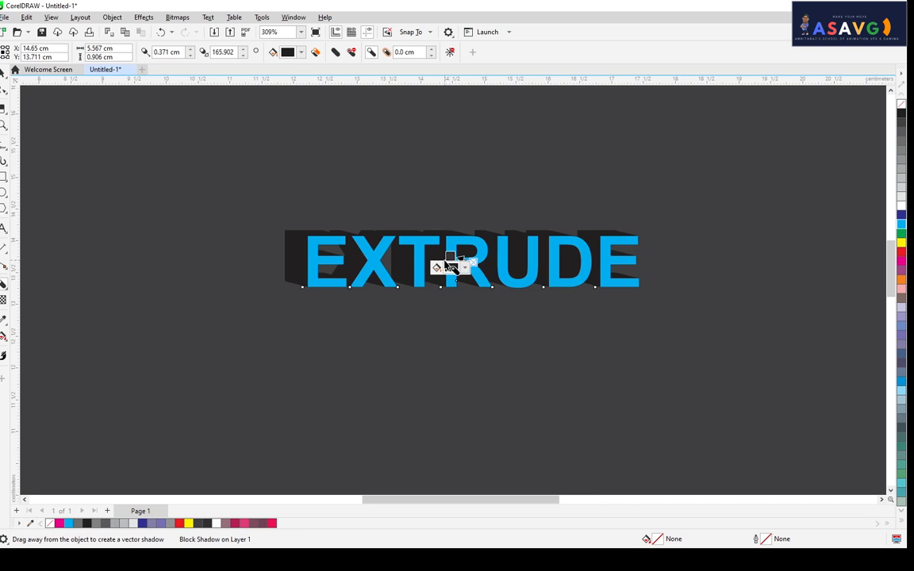
# Recolor the block shadow from black to a very dark navy.
pyautogui.scroll(1, 450, 264)
pyautogui.click(487, 271)
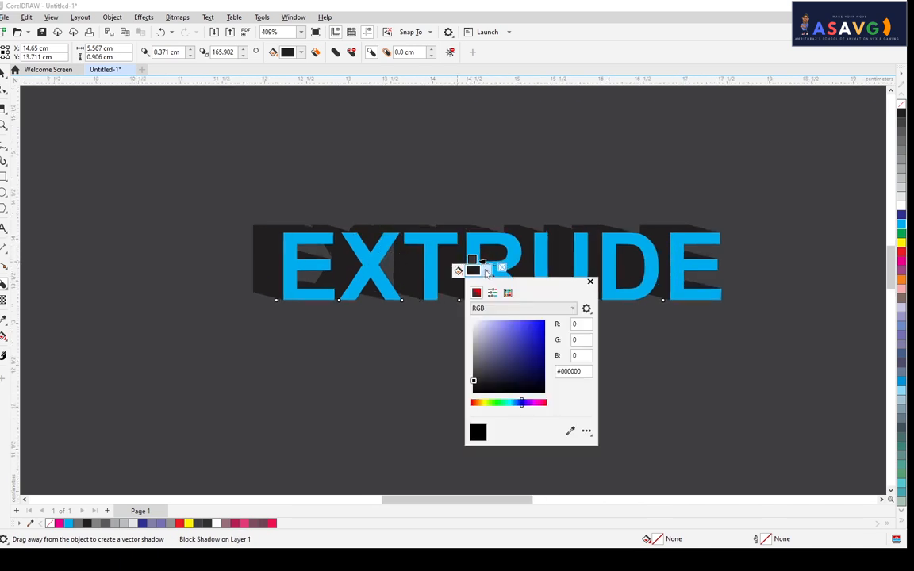
pyautogui.moveTo(511, 346)
pyautogui.mouseDown()
pyautogui.moveTo(522, 339)
pyautogui.moveTo(488, 363)
pyautogui.moveTo(488, 379)
pyautogui.moveTo(501, 387)
pyautogui.moveTo(491, 386)
pyautogui.mouseUp()
pyautogui.click(2, 76)
pyautogui.click(432, 208)
pyautogui.hotkey('ctrl', 'z')
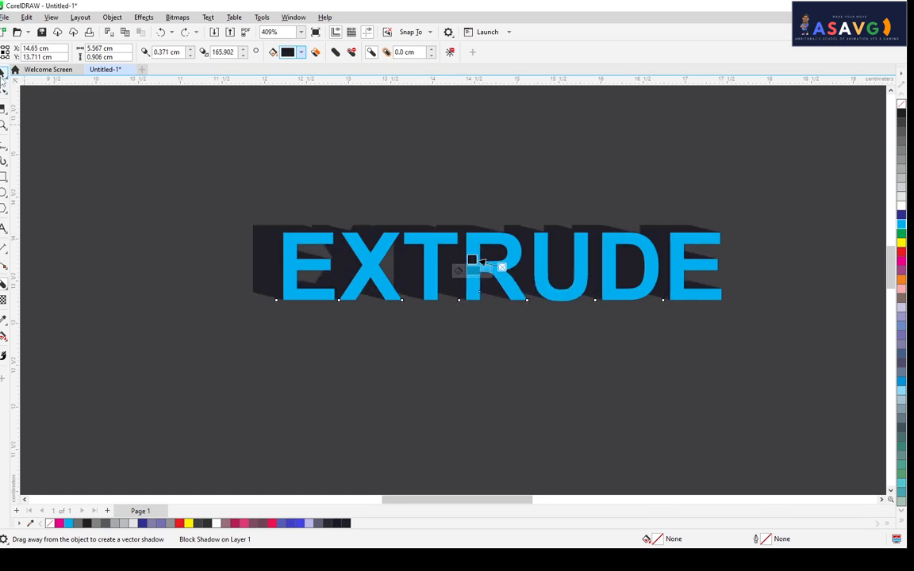
# Select the block shadow for editing and set its depth to 0.271 cm.
pyautogui.click(2, 73)
pyautogui.click(362, 188)
pyautogui.click(417, 258)
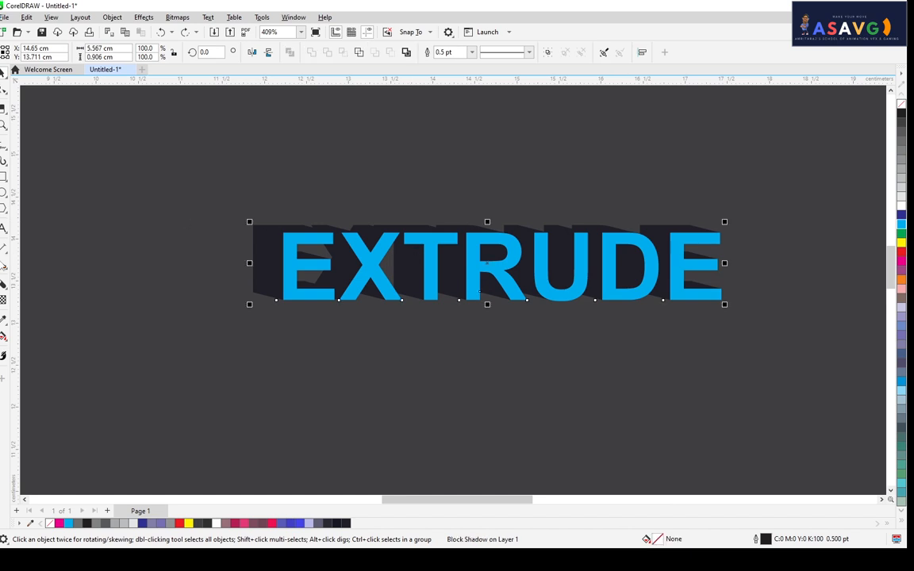
pyautogui.click(7, 283)
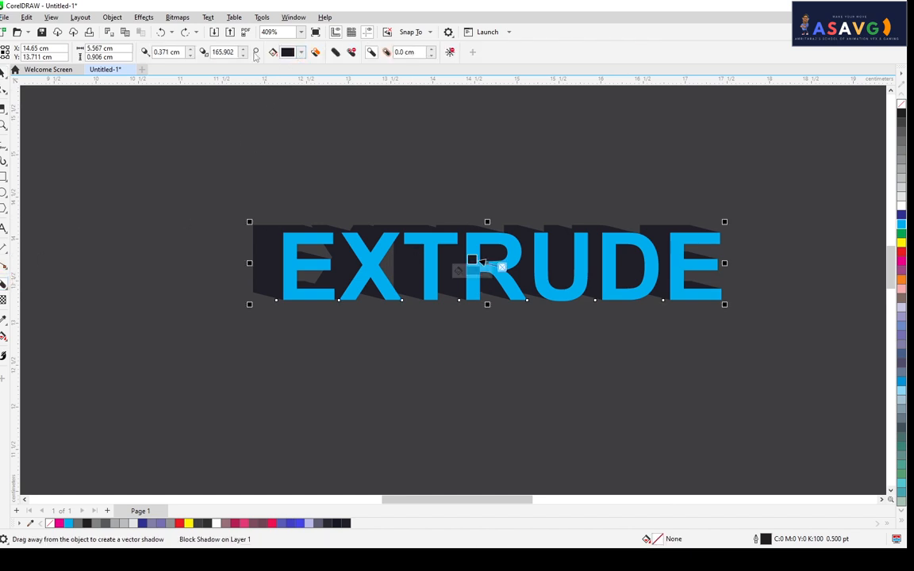
pyautogui.moveTo(189, 49); pyautogui.dragTo(191, 56)
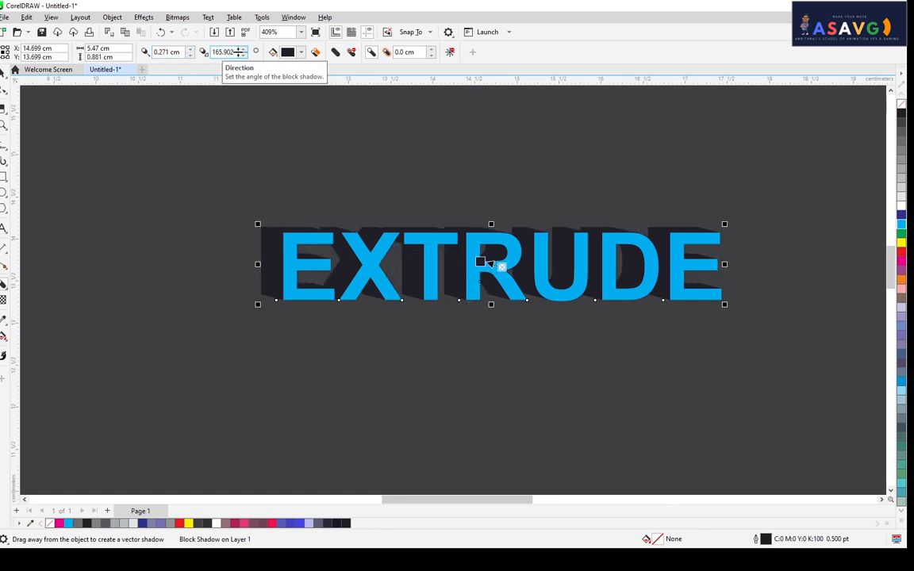
# Set the block shadow's direction to 179.902 degrees so it runs straight out horizontally.
pyautogui.moveTo(246, 50); pyautogui.dragTo(246, 50)
pyautogui.moveTo(480, 267); pyautogui.dragTo(479, 303)
pyautogui.hotkey('ctrl', 'z')
pyautogui.click(245, 50)
pyautogui.click(246, 50)
pyautogui.click(245, 50)
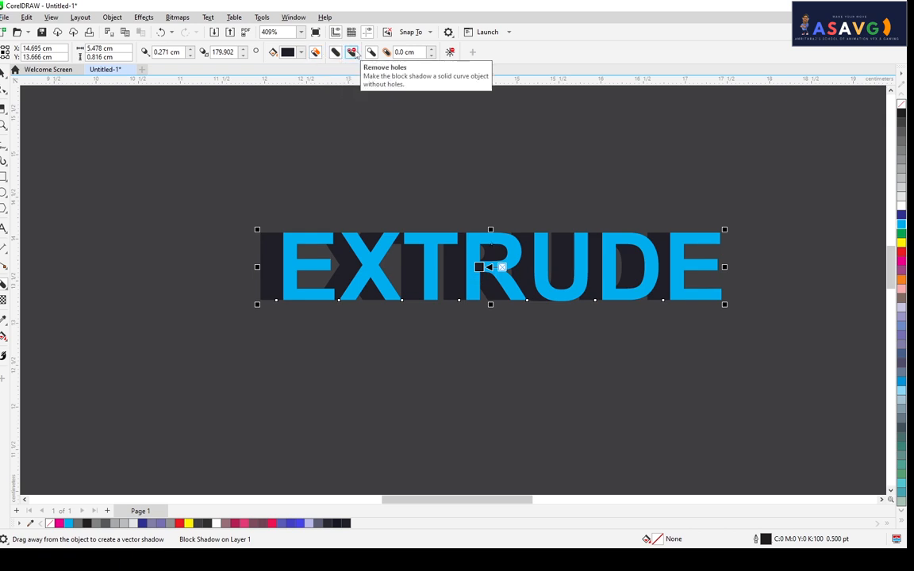
# Try removing the holes from the block shadow and undo the change.
pyautogui.scroll(1, 448, 198)
pyautogui.scroll(1, 447, 200)
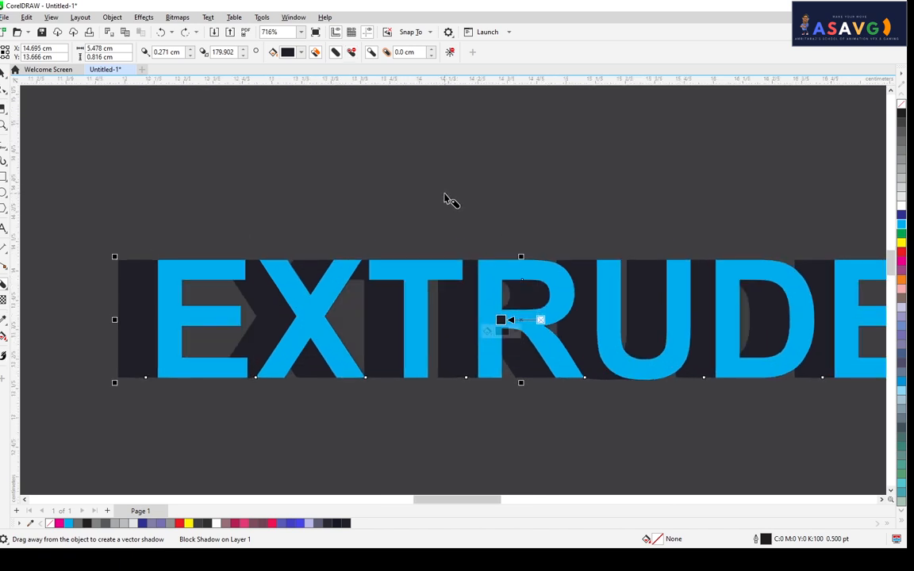
pyautogui.click(352, 53)
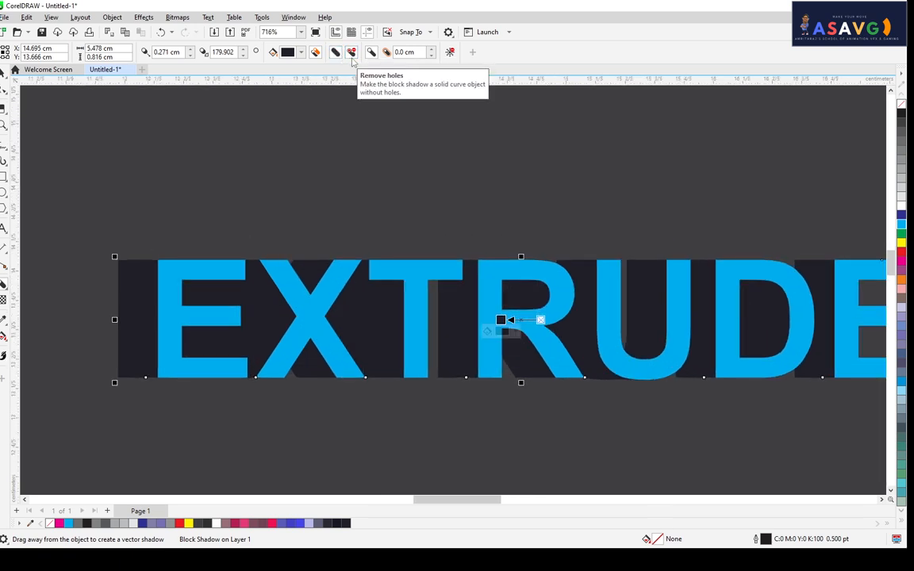
pyautogui.hotkey('ctrl', 'z')
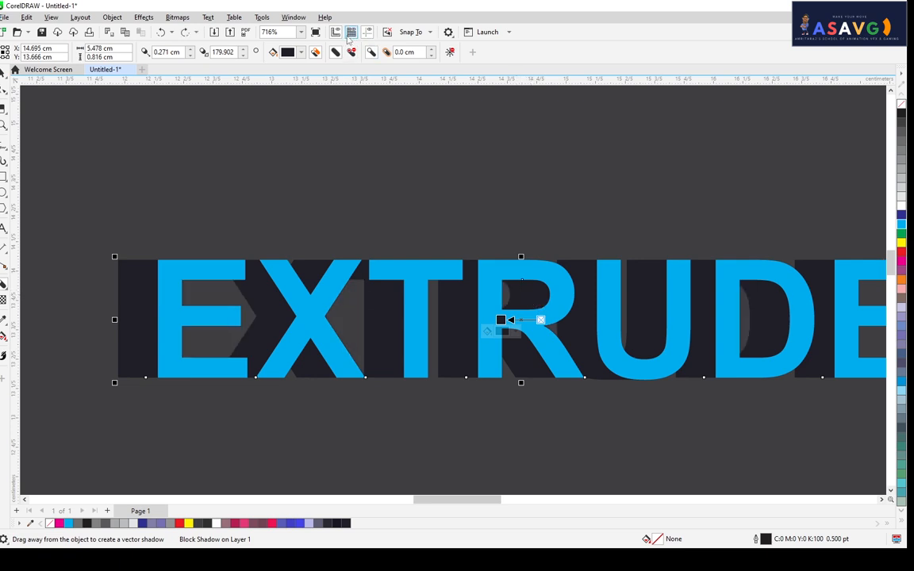
# Toggle the block shadow's object outline option and clear the block shadow from the text.
pyautogui.click(371, 53)
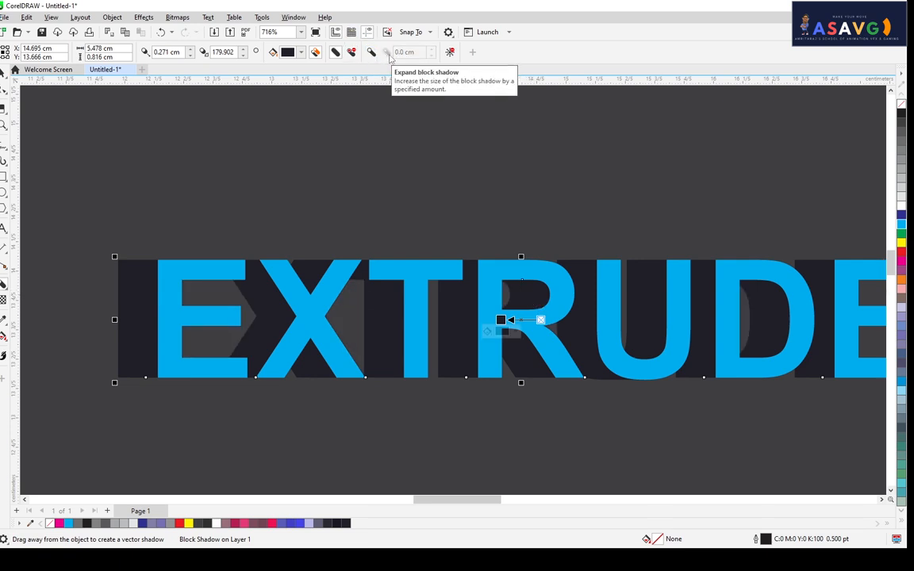
pyautogui.click(447, 54)
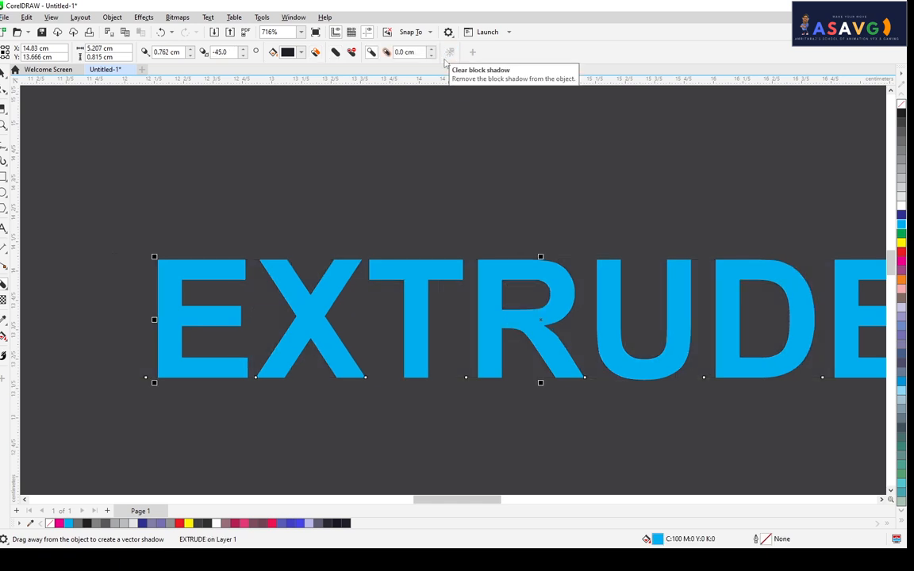
pyautogui.scroll(-3, 439, 149)
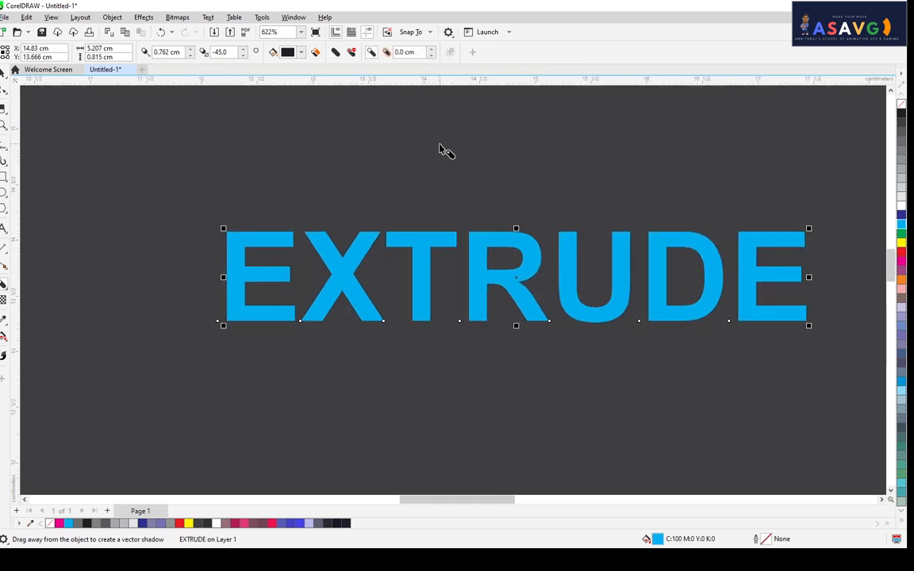
pyautogui.click(5, 90)
pyautogui.click(4, 109)
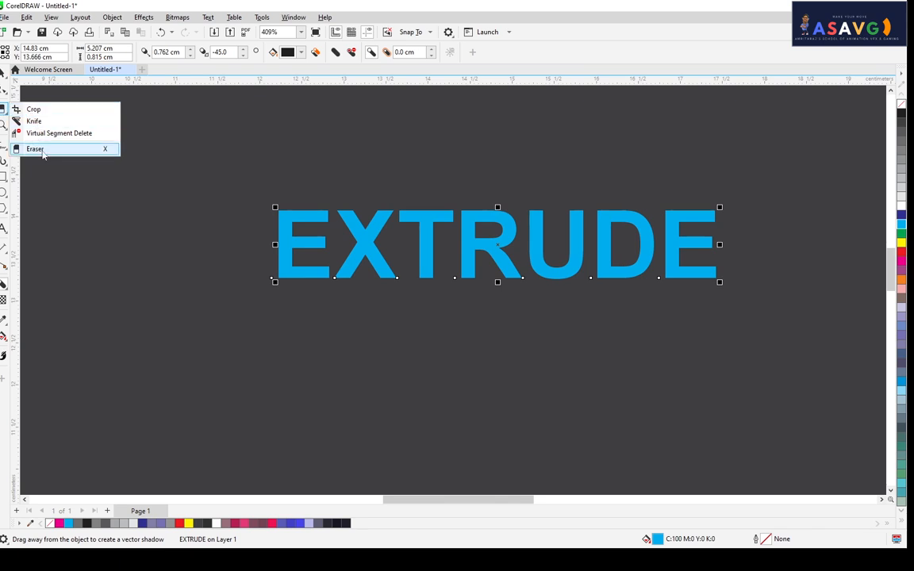
pyautogui.click(5, 284)
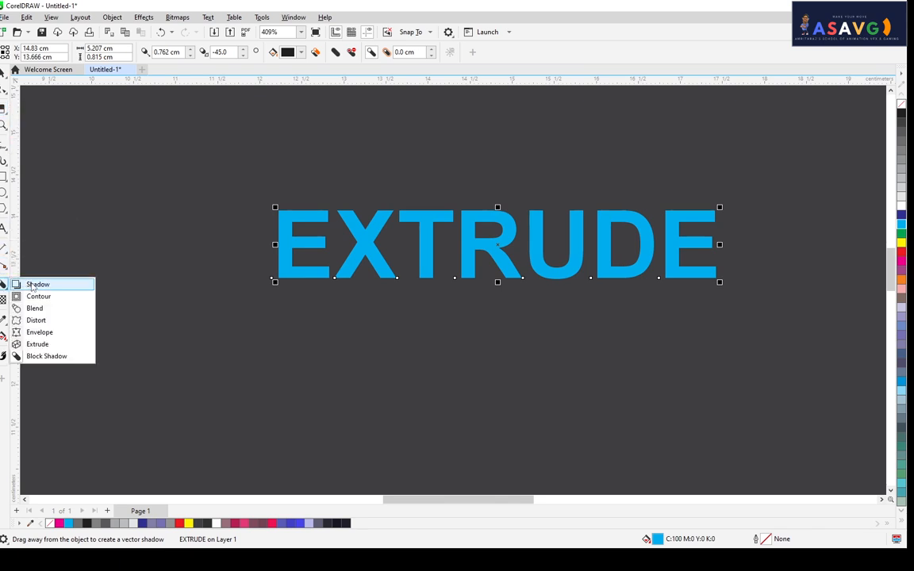